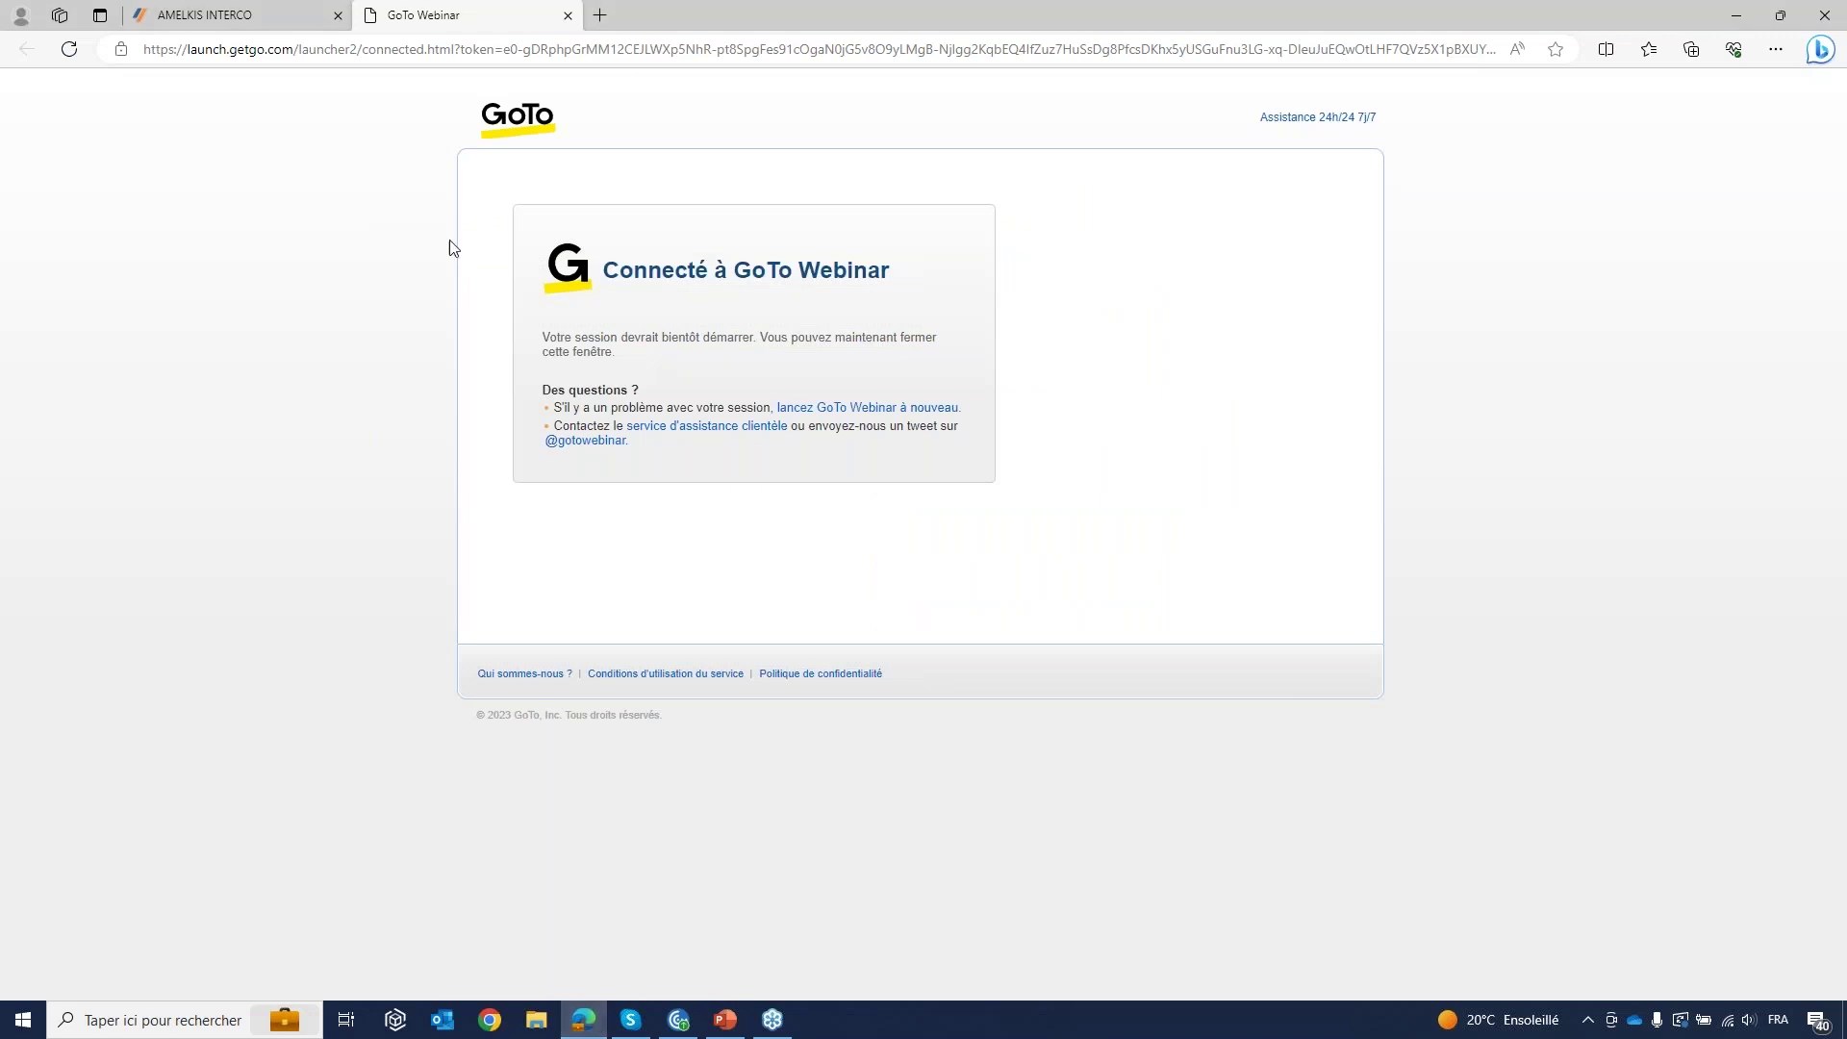
Step: Switch to the Amelkis Interco sign-in page and enter the account login and password
{"action": "left_click", "coordinate": [197, 14]}
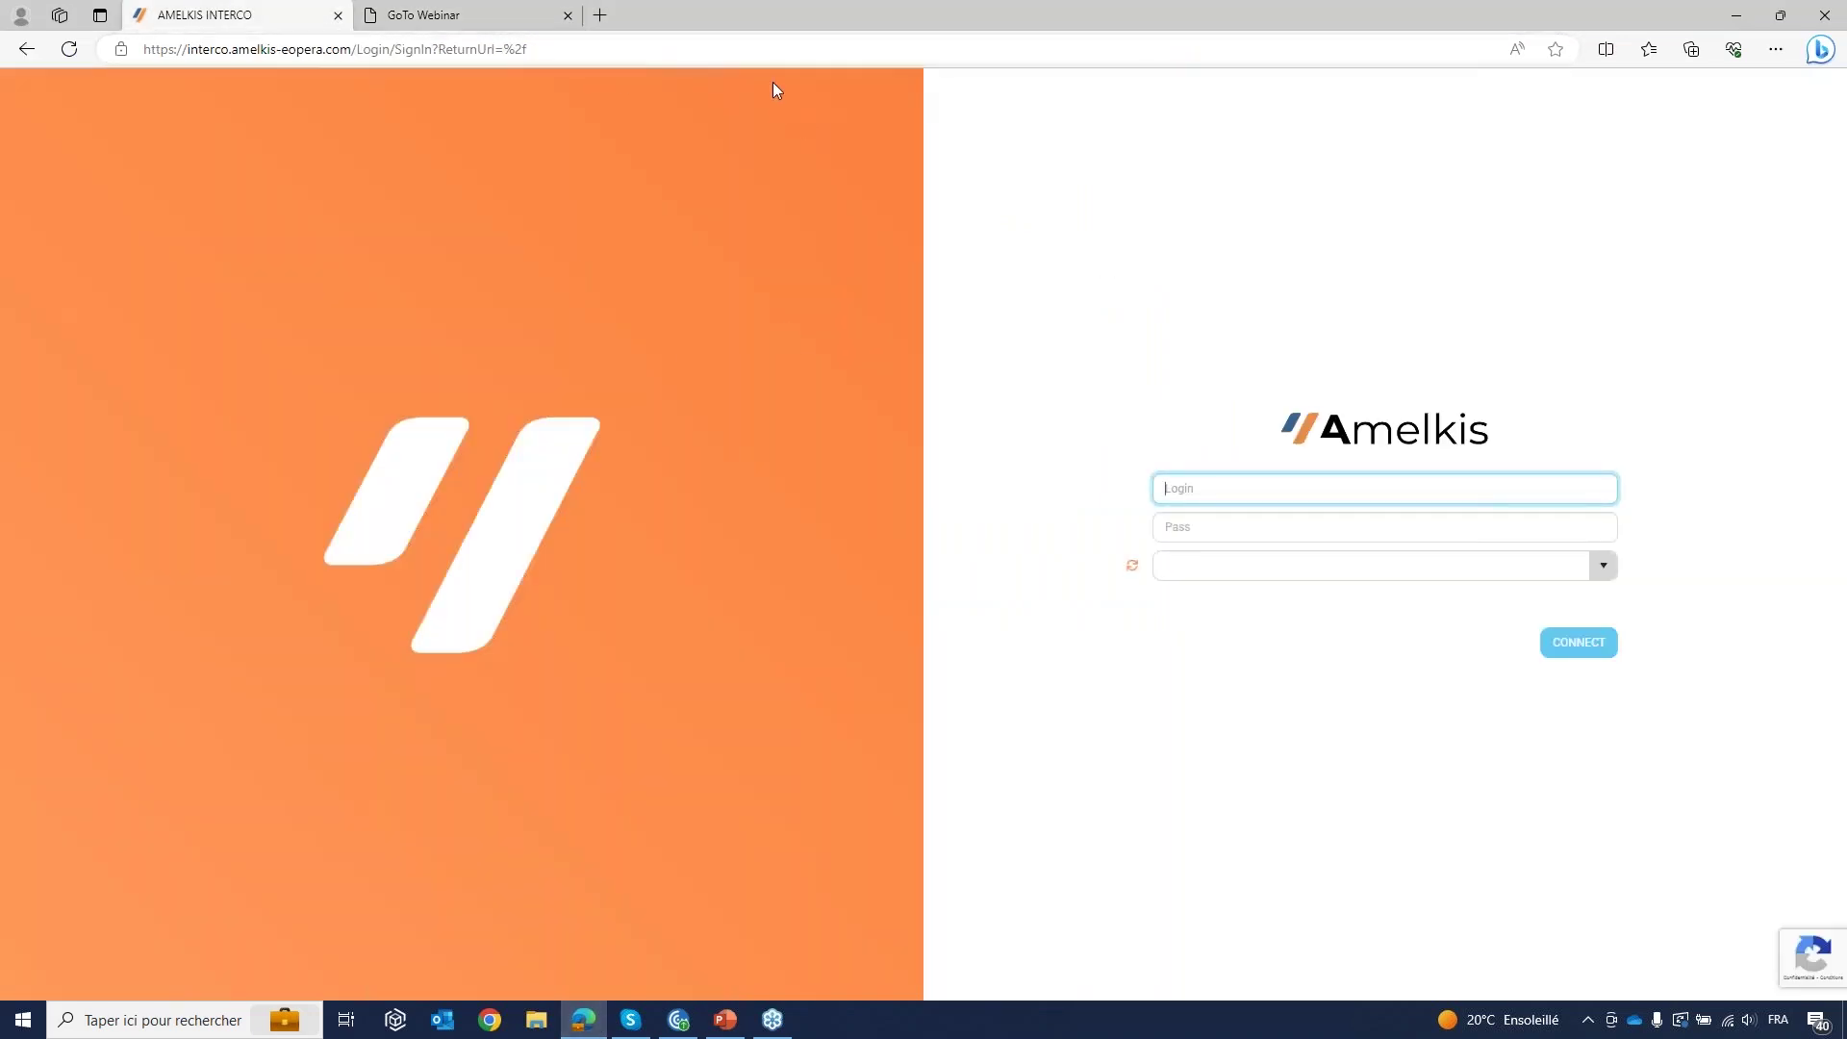
{"action": "type", "text": "AMELKIS32"}
{"action": "left_click", "coordinate": [1223, 536]}
{"action": "type", "text": "********"}
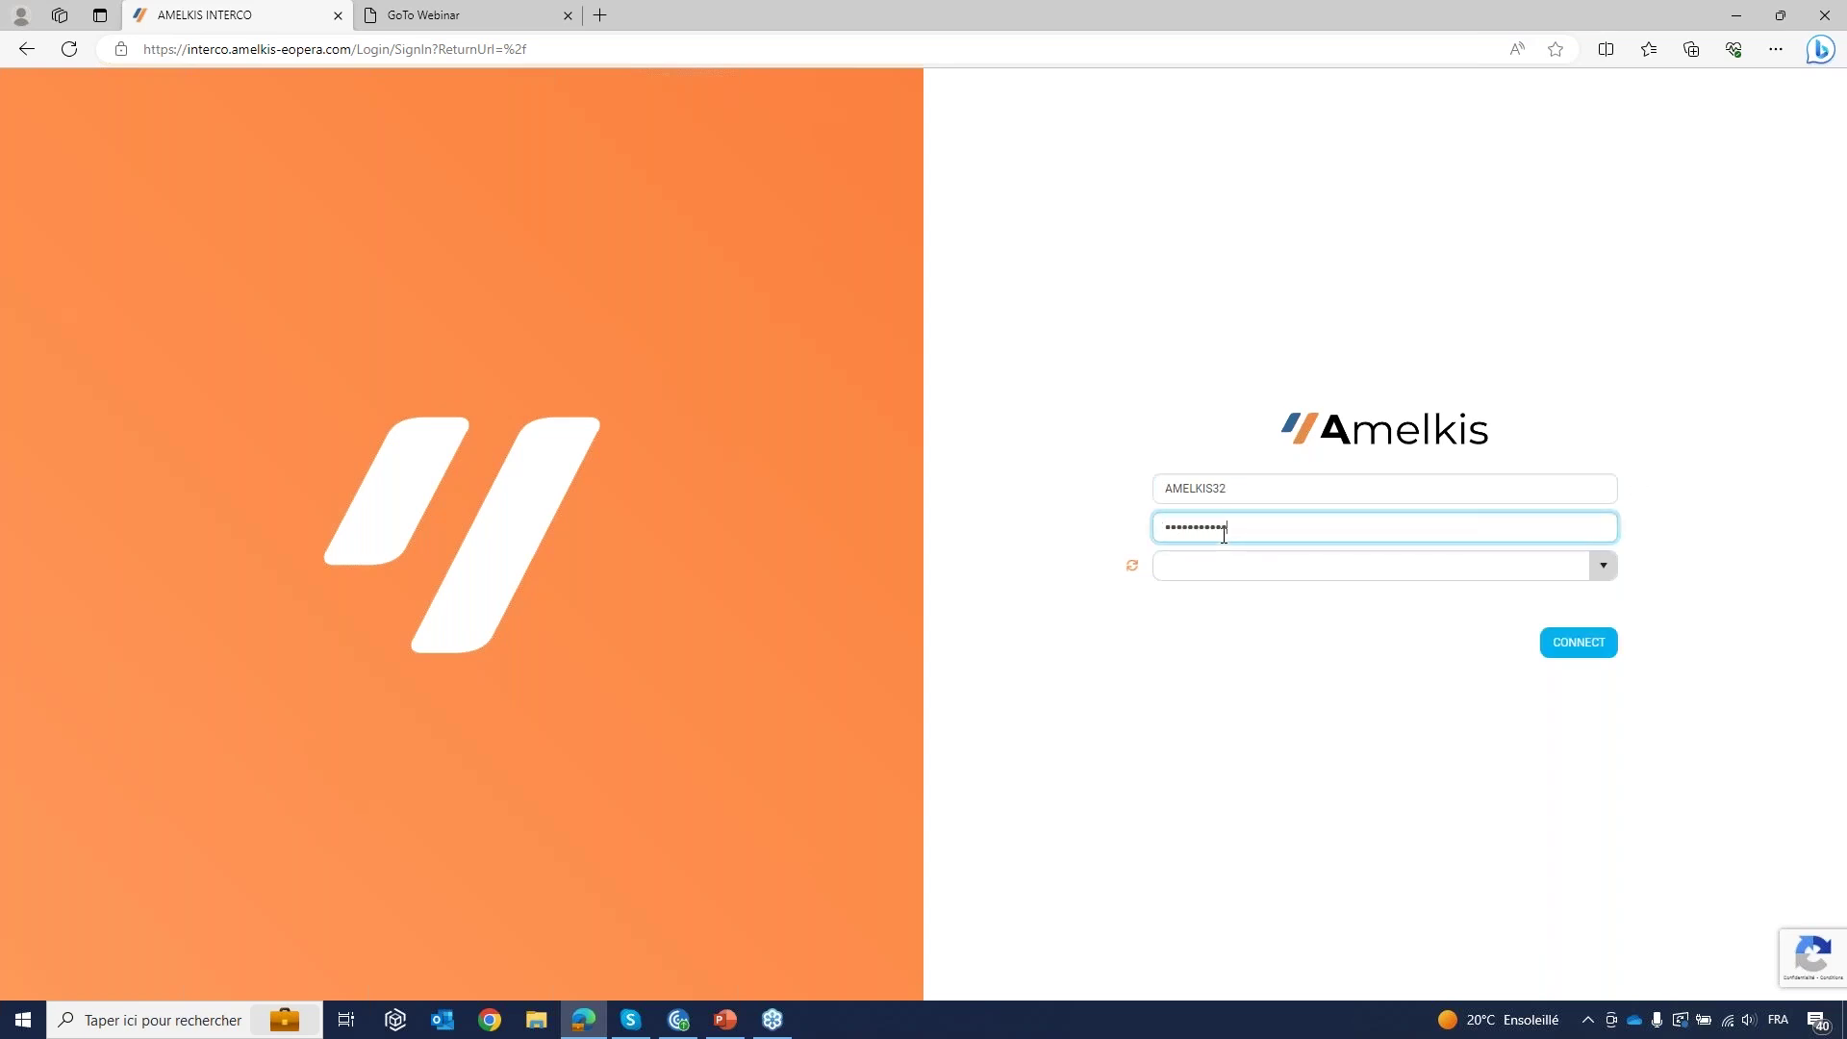
Step: Connect to the BDD4\OPERA4 server and agree to disconnect the already connected user session
{"action": "left_click", "coordinate": [1600, 569]}
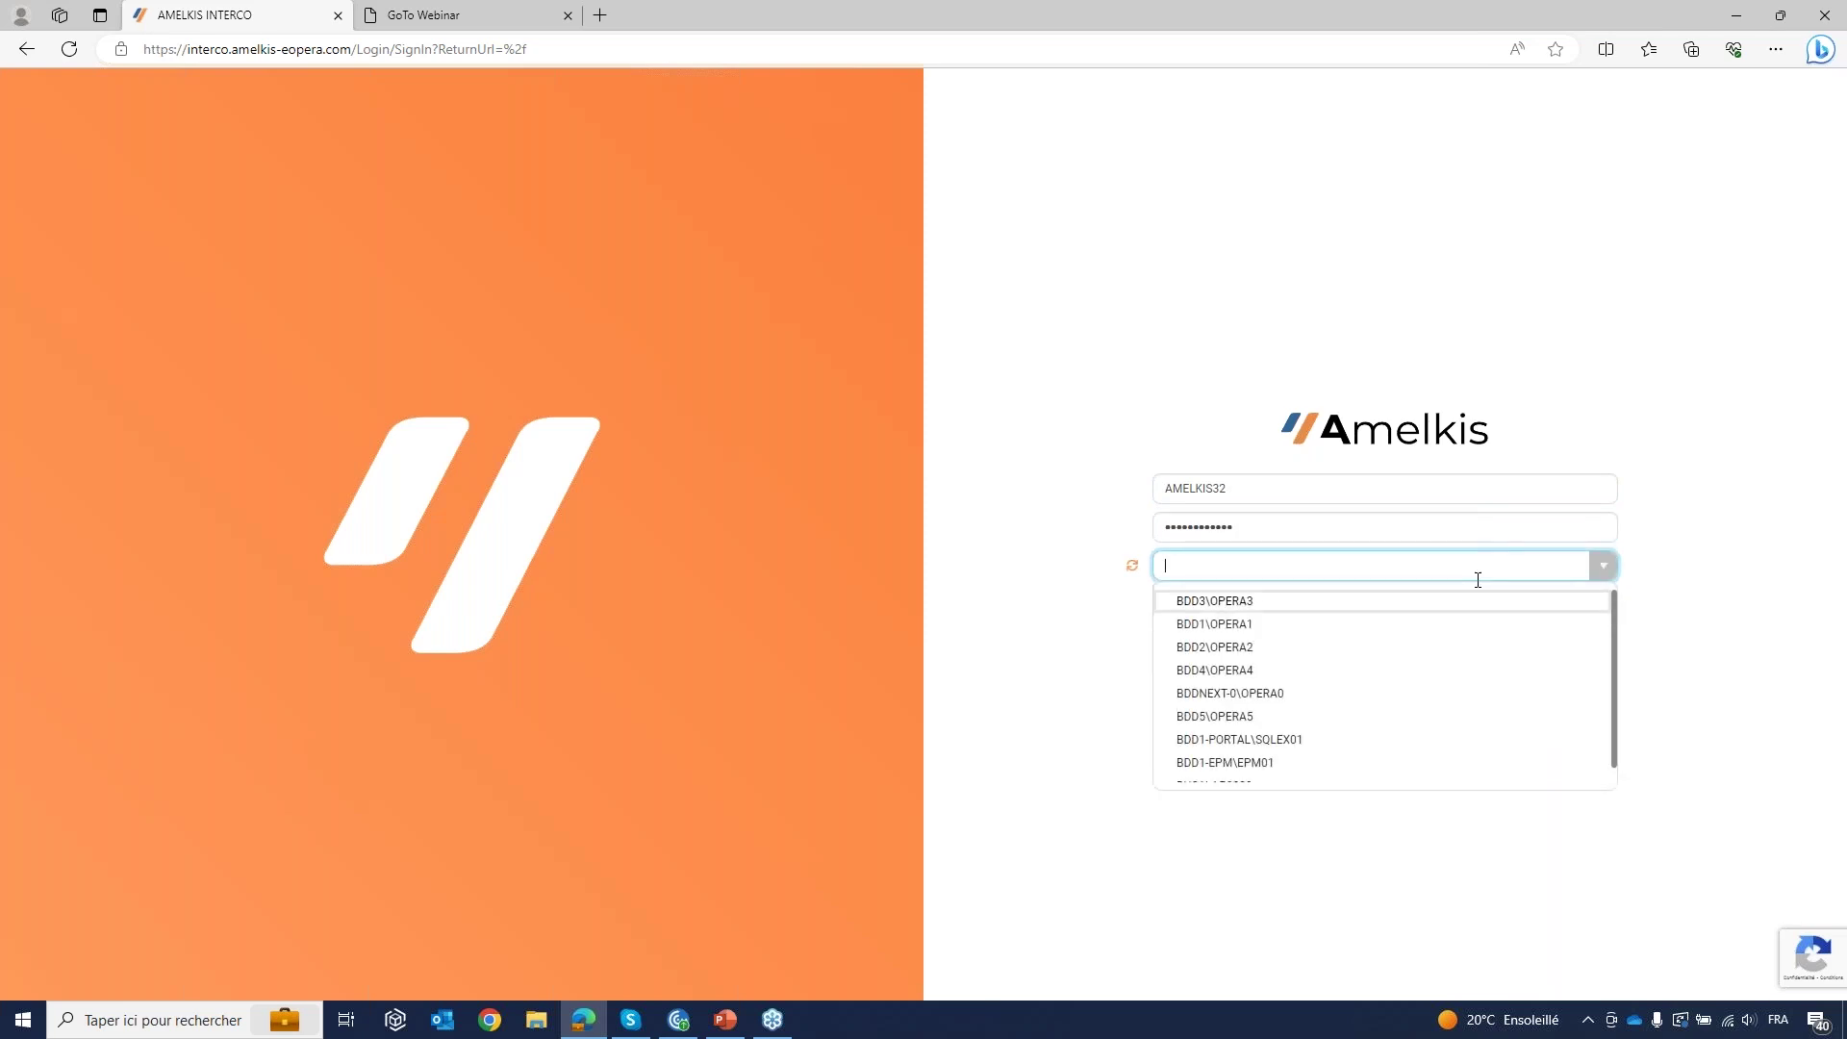
{"action": "left_click", "coordinate": [1263, 673]}
{"action": "left_click", "coordinate": [1597, 647]}
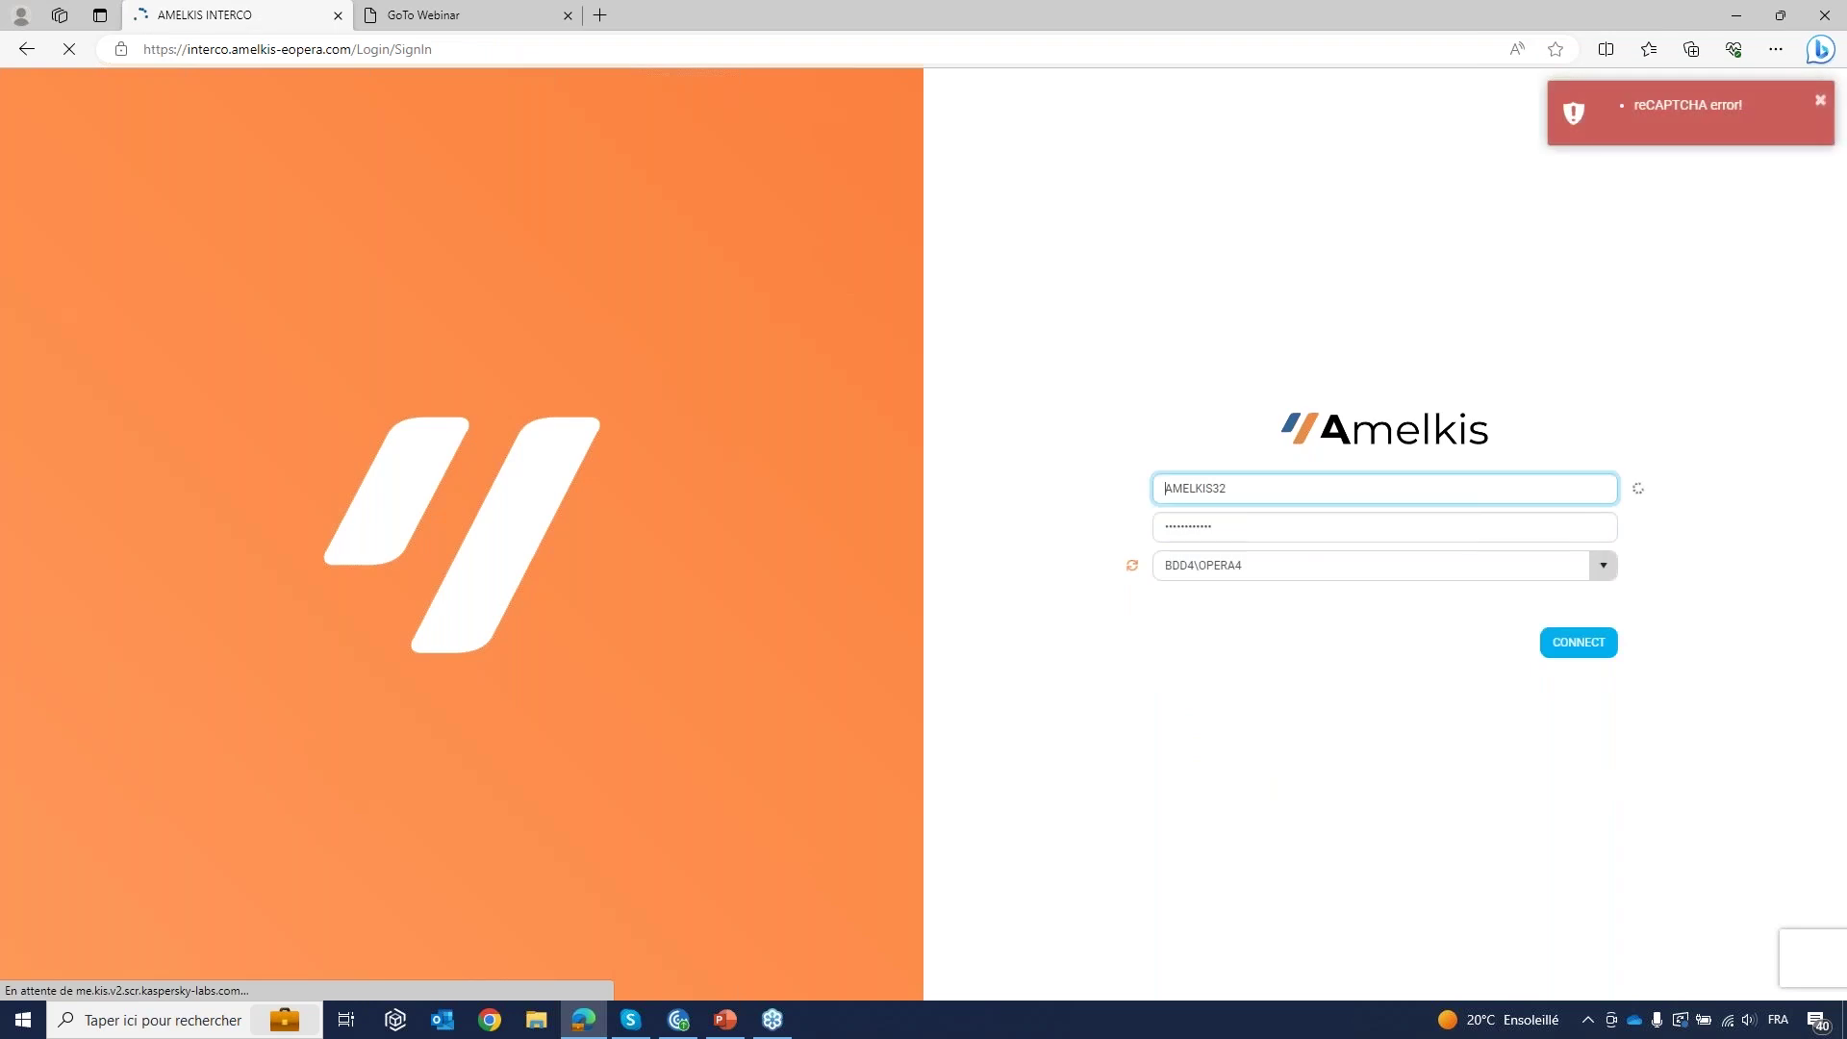
{"action": "left_click", "coordinate": [1578, 658]}
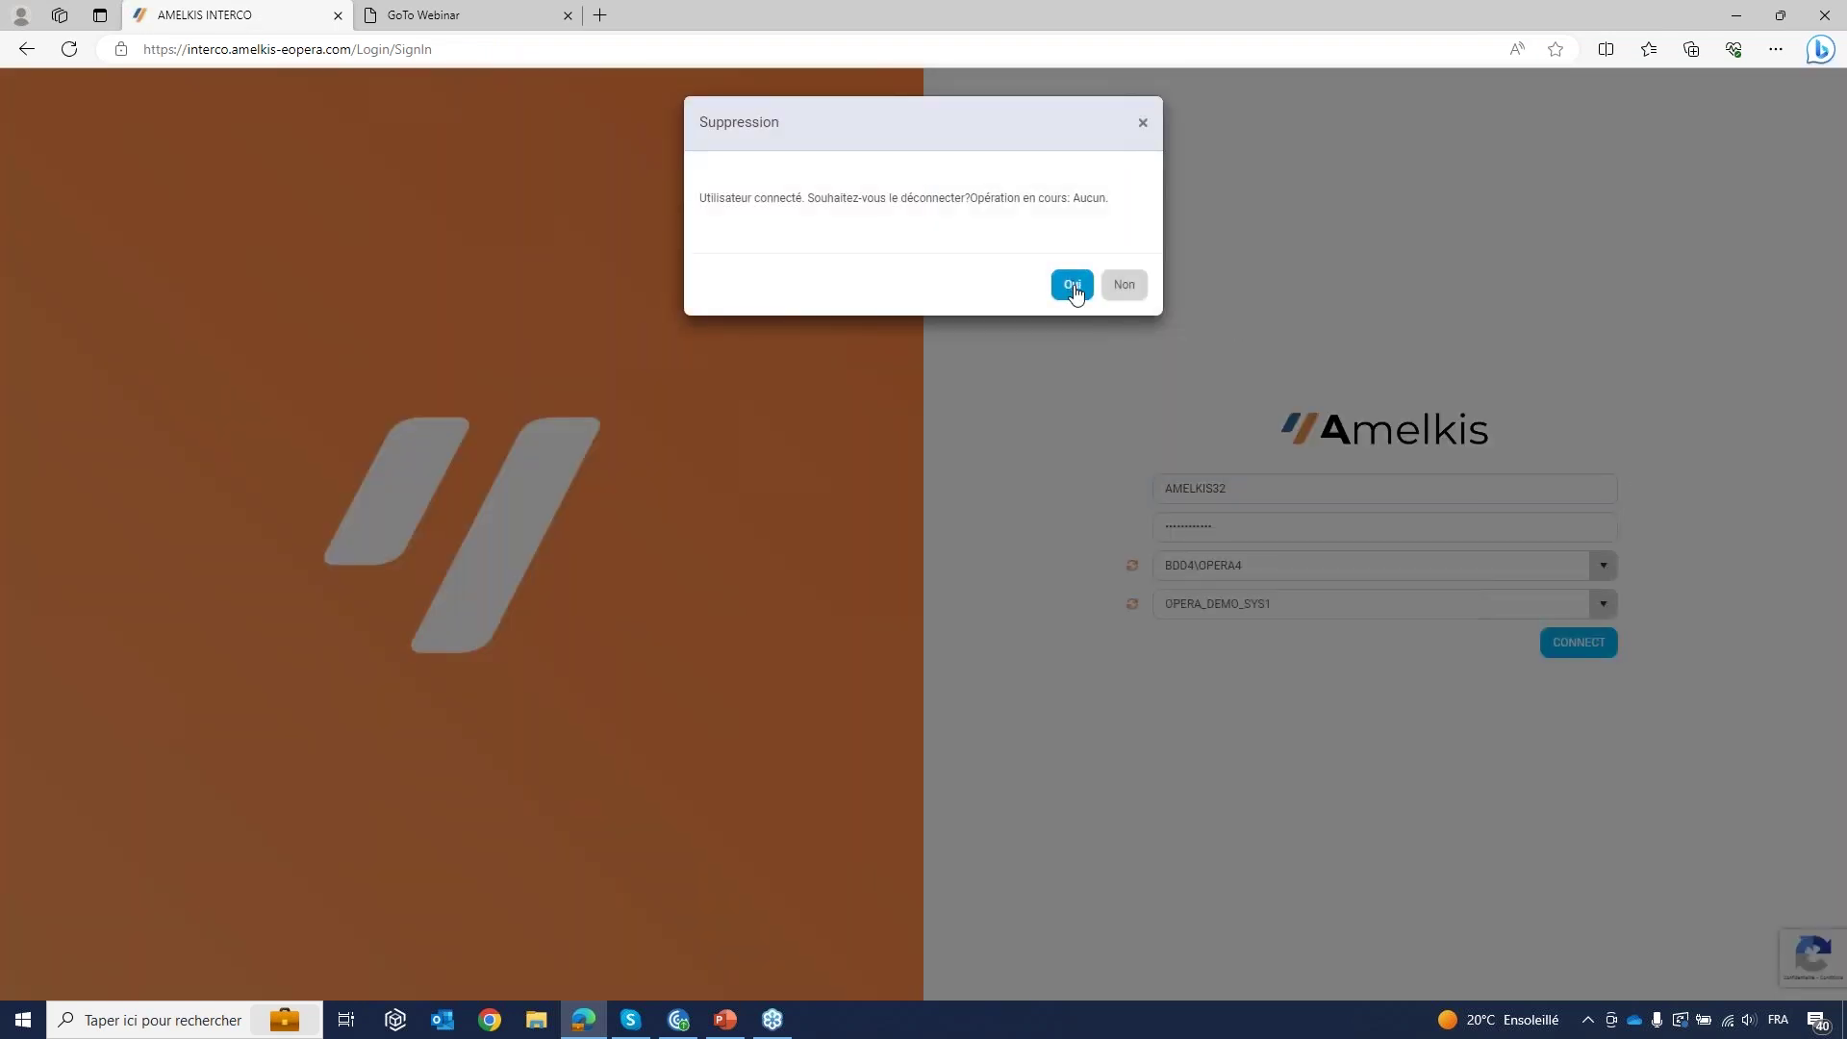
{"action": "left_click", "coordinate": [1074, 286]}
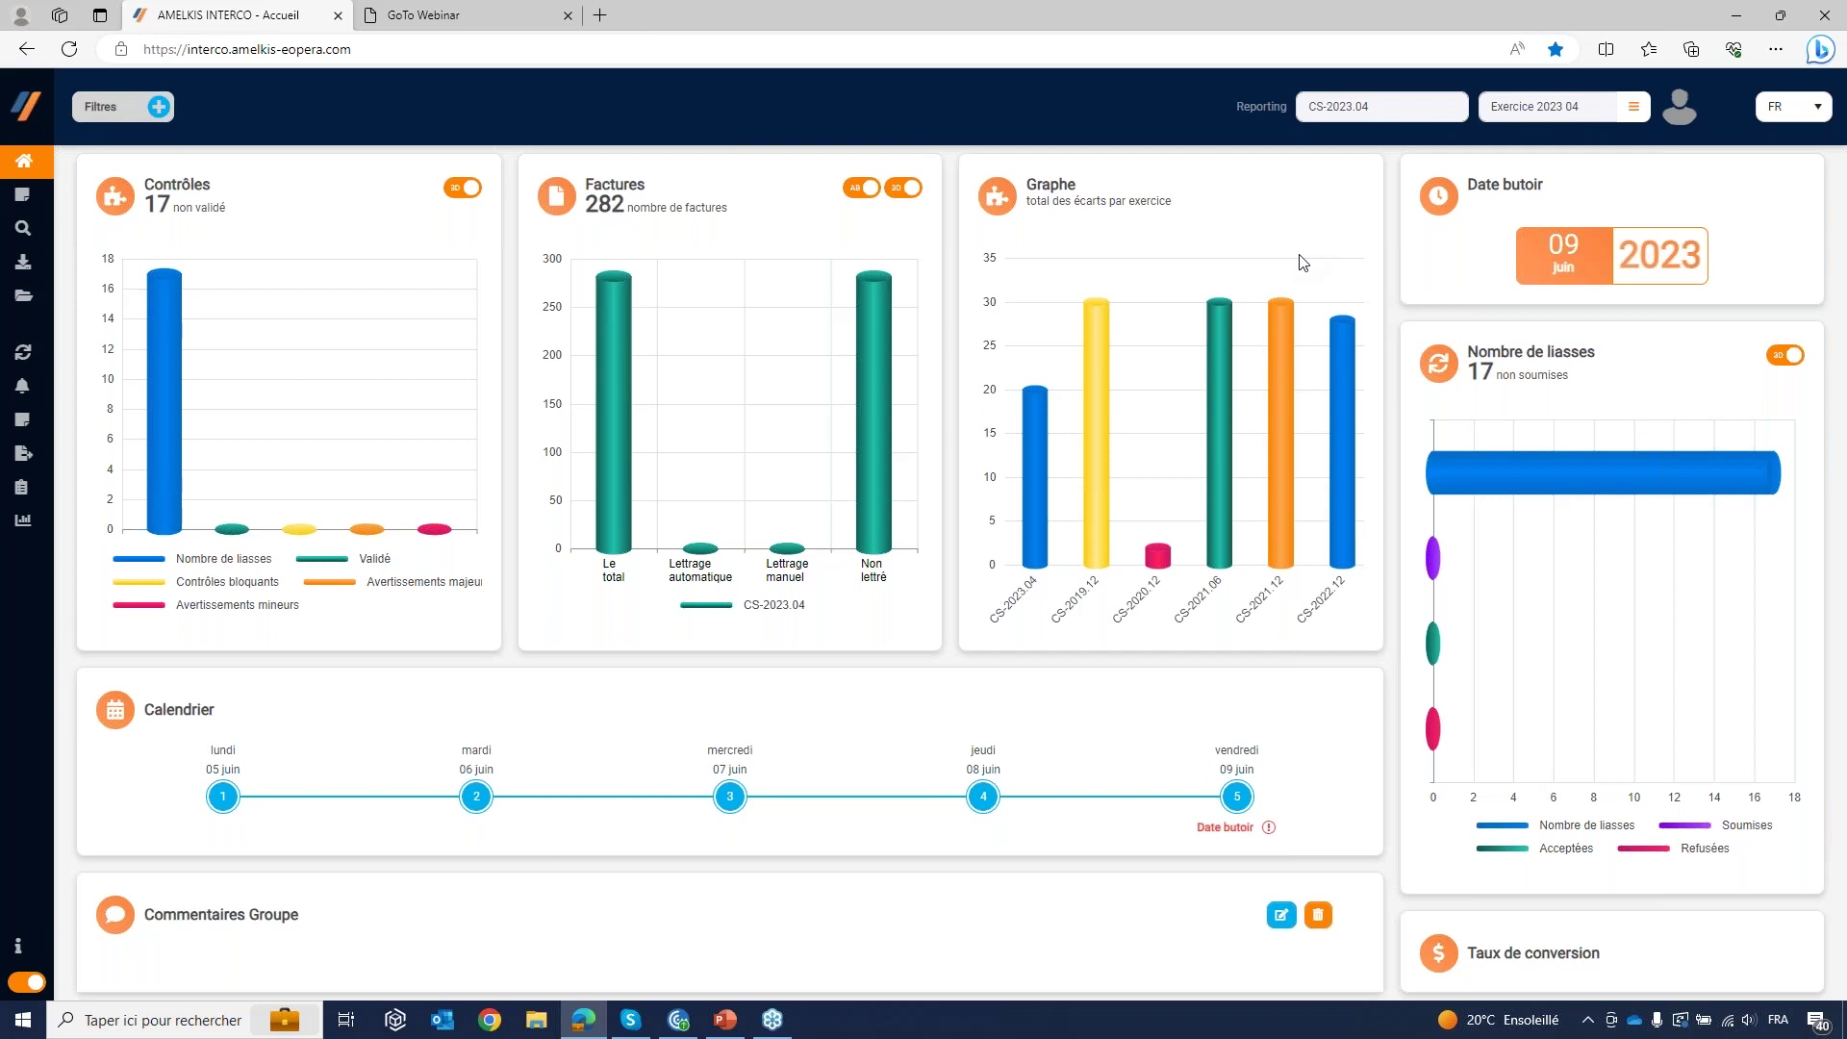
Step: View the Contacts, Modèles d'export and Journal d'évènements pages one after the other
{"action": "mouse_move", "coordinate": [93, 547]}
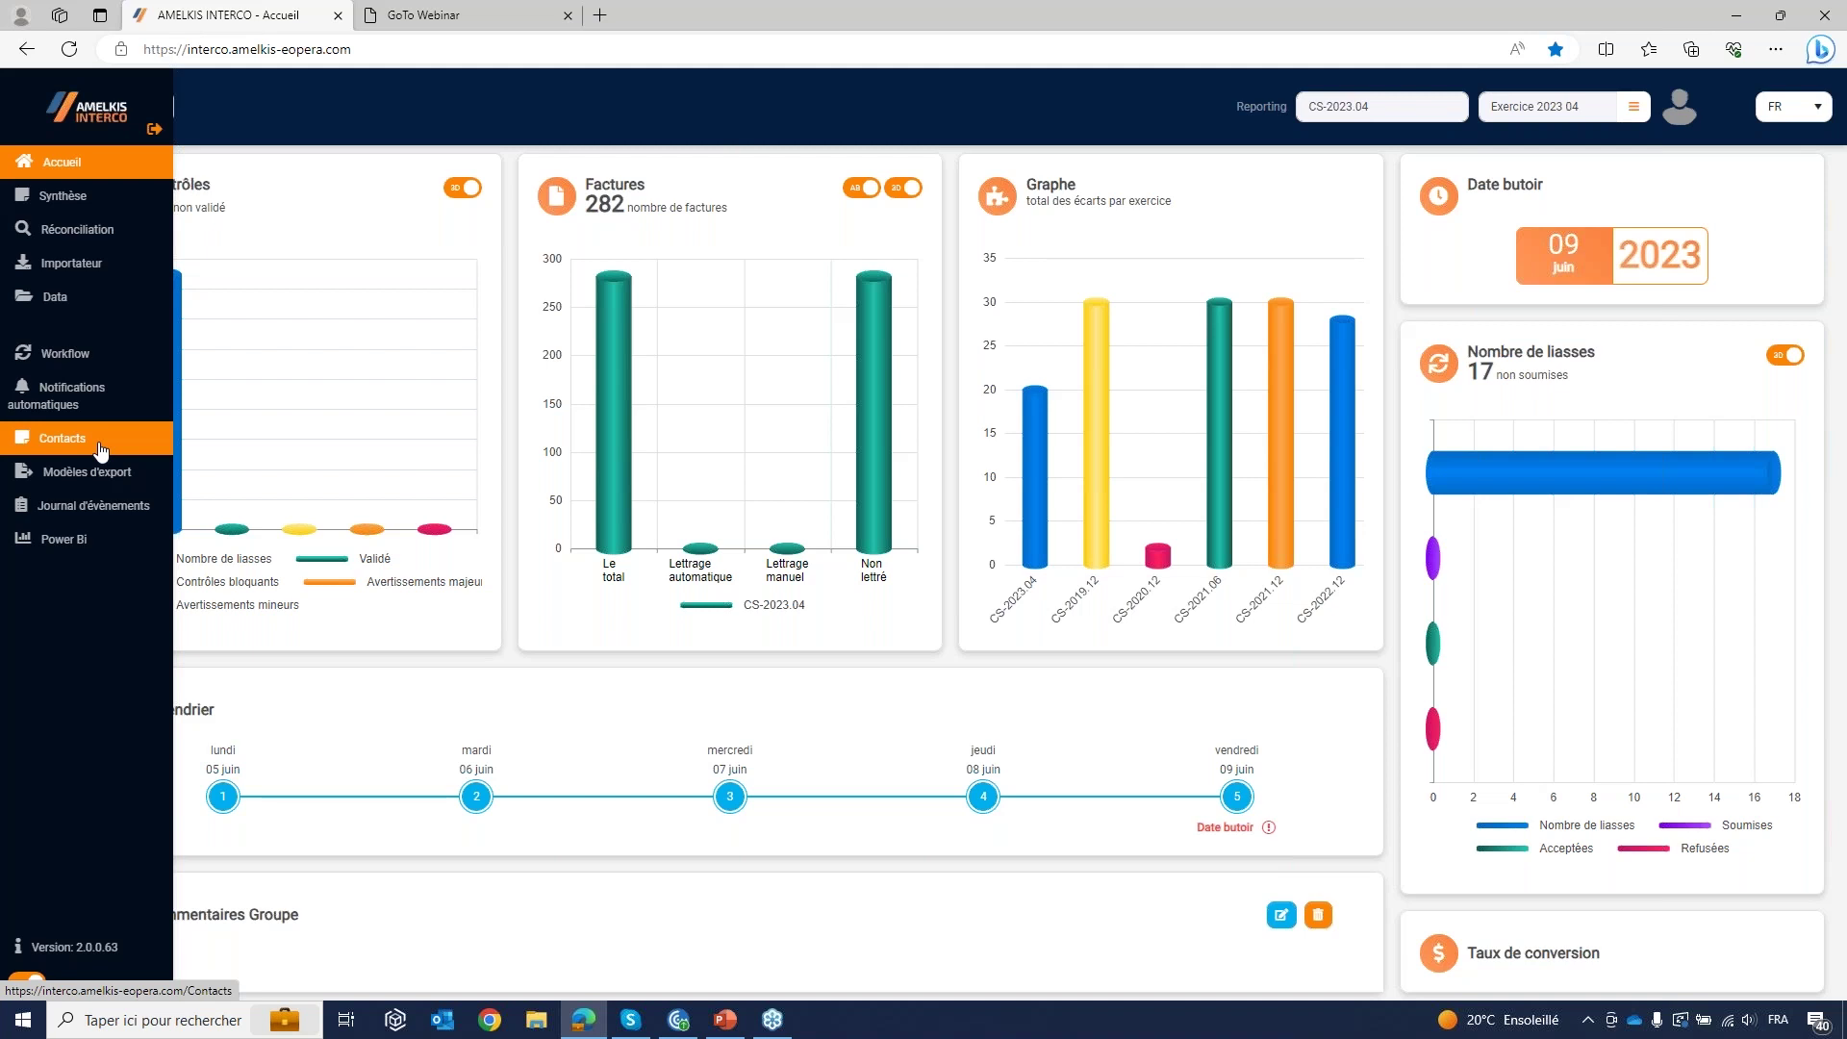
{"action": "left_click", "coordinate": [101, 449]}
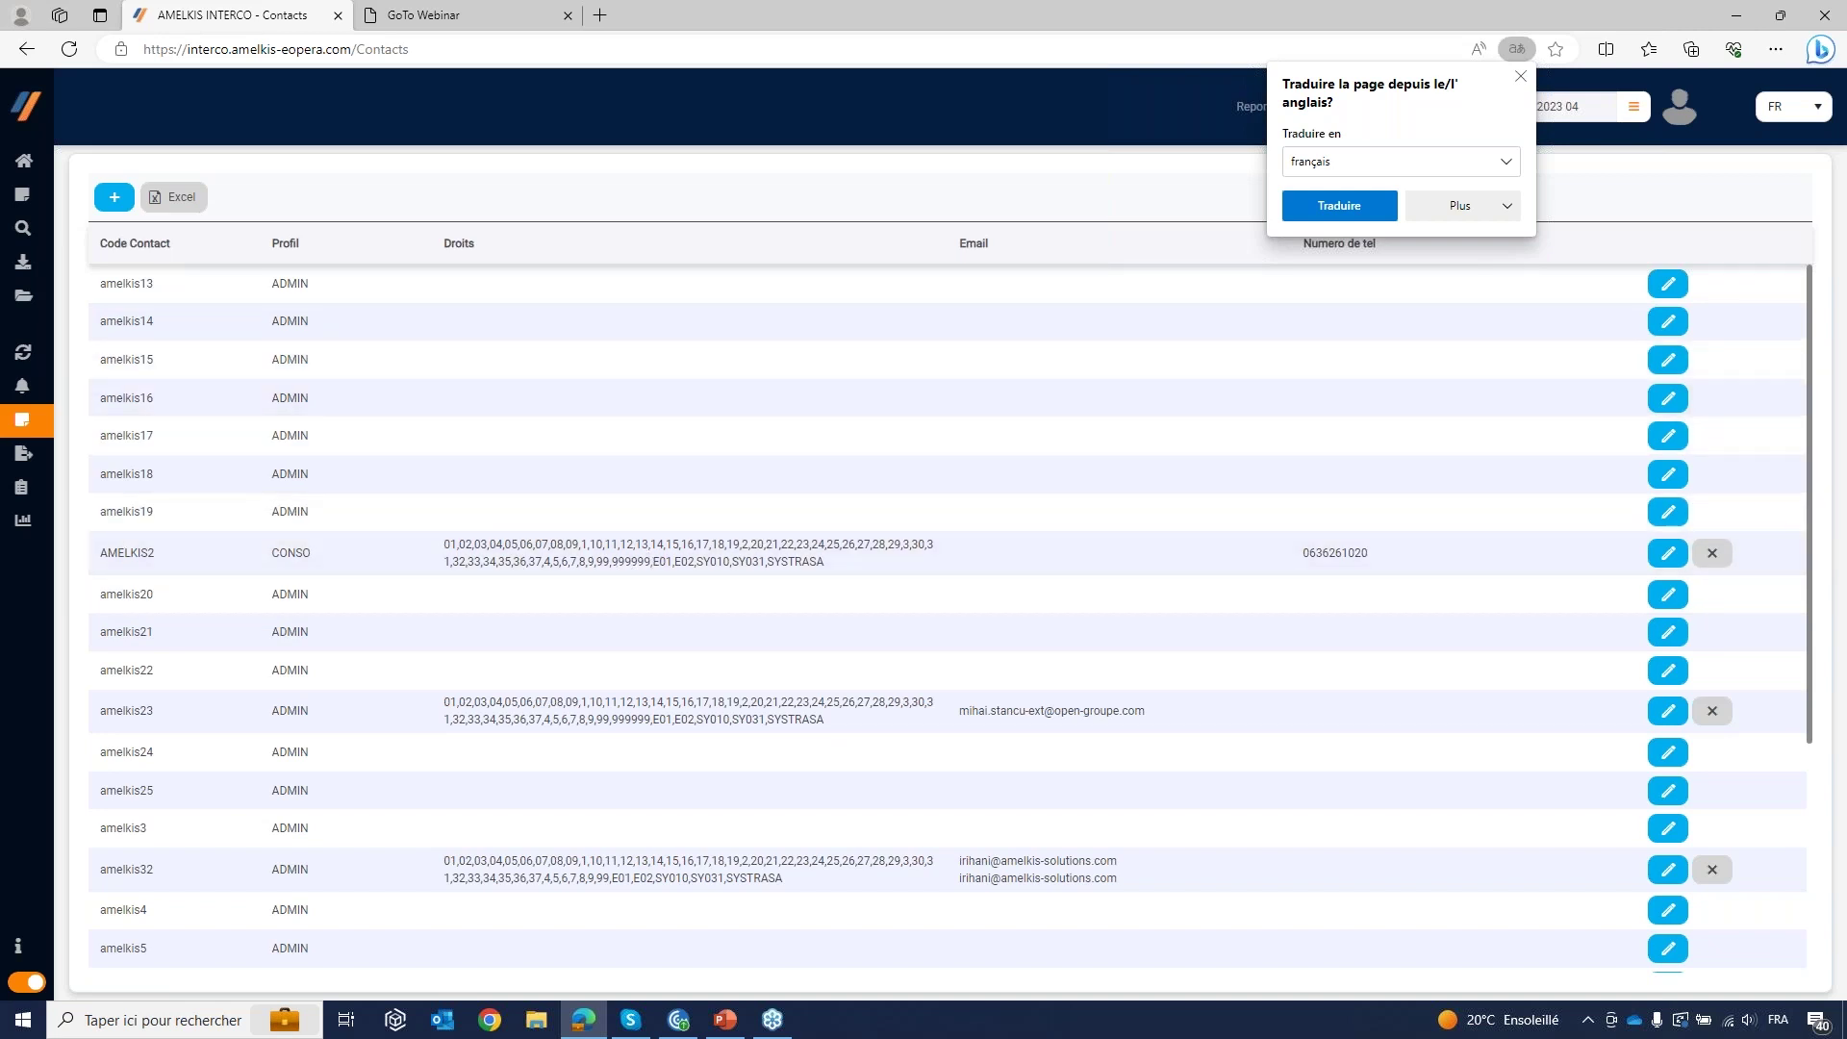
{"action": "mouse_move", "coordinate": [57, 478]}
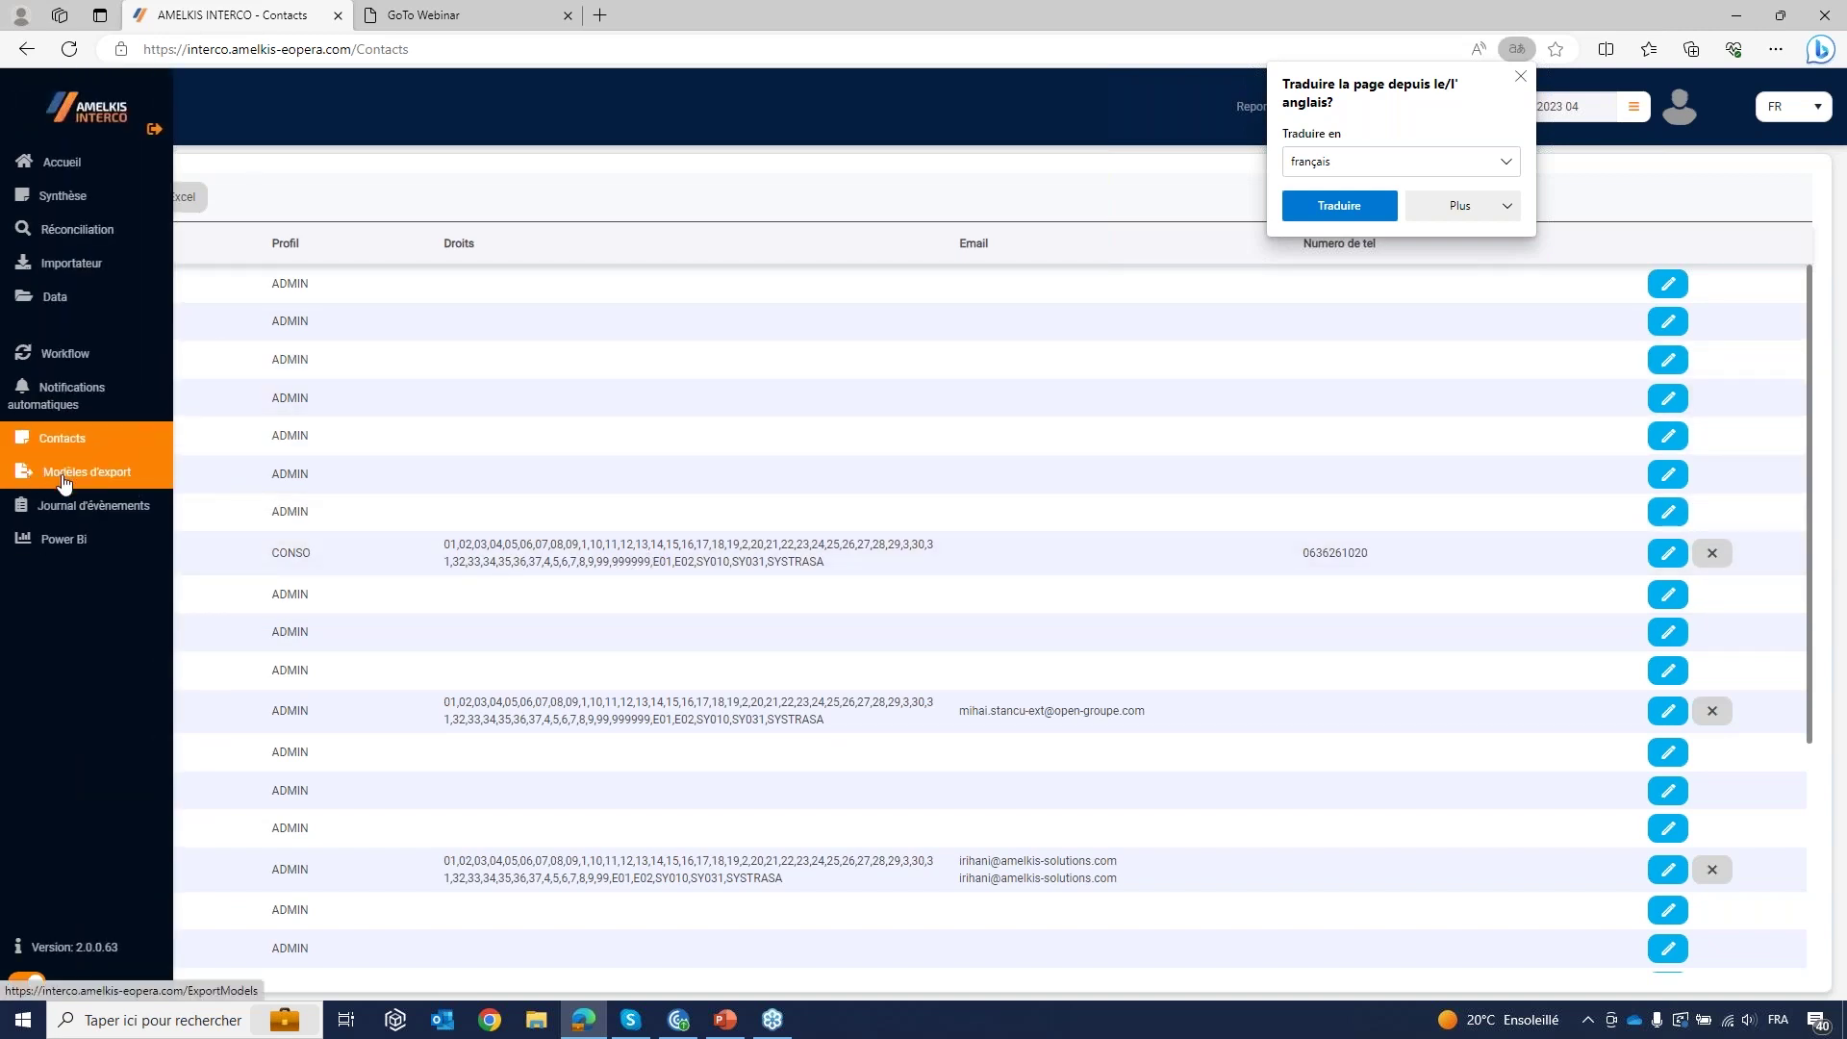
{"action": "left_click", "coordinate": [64, 480]}
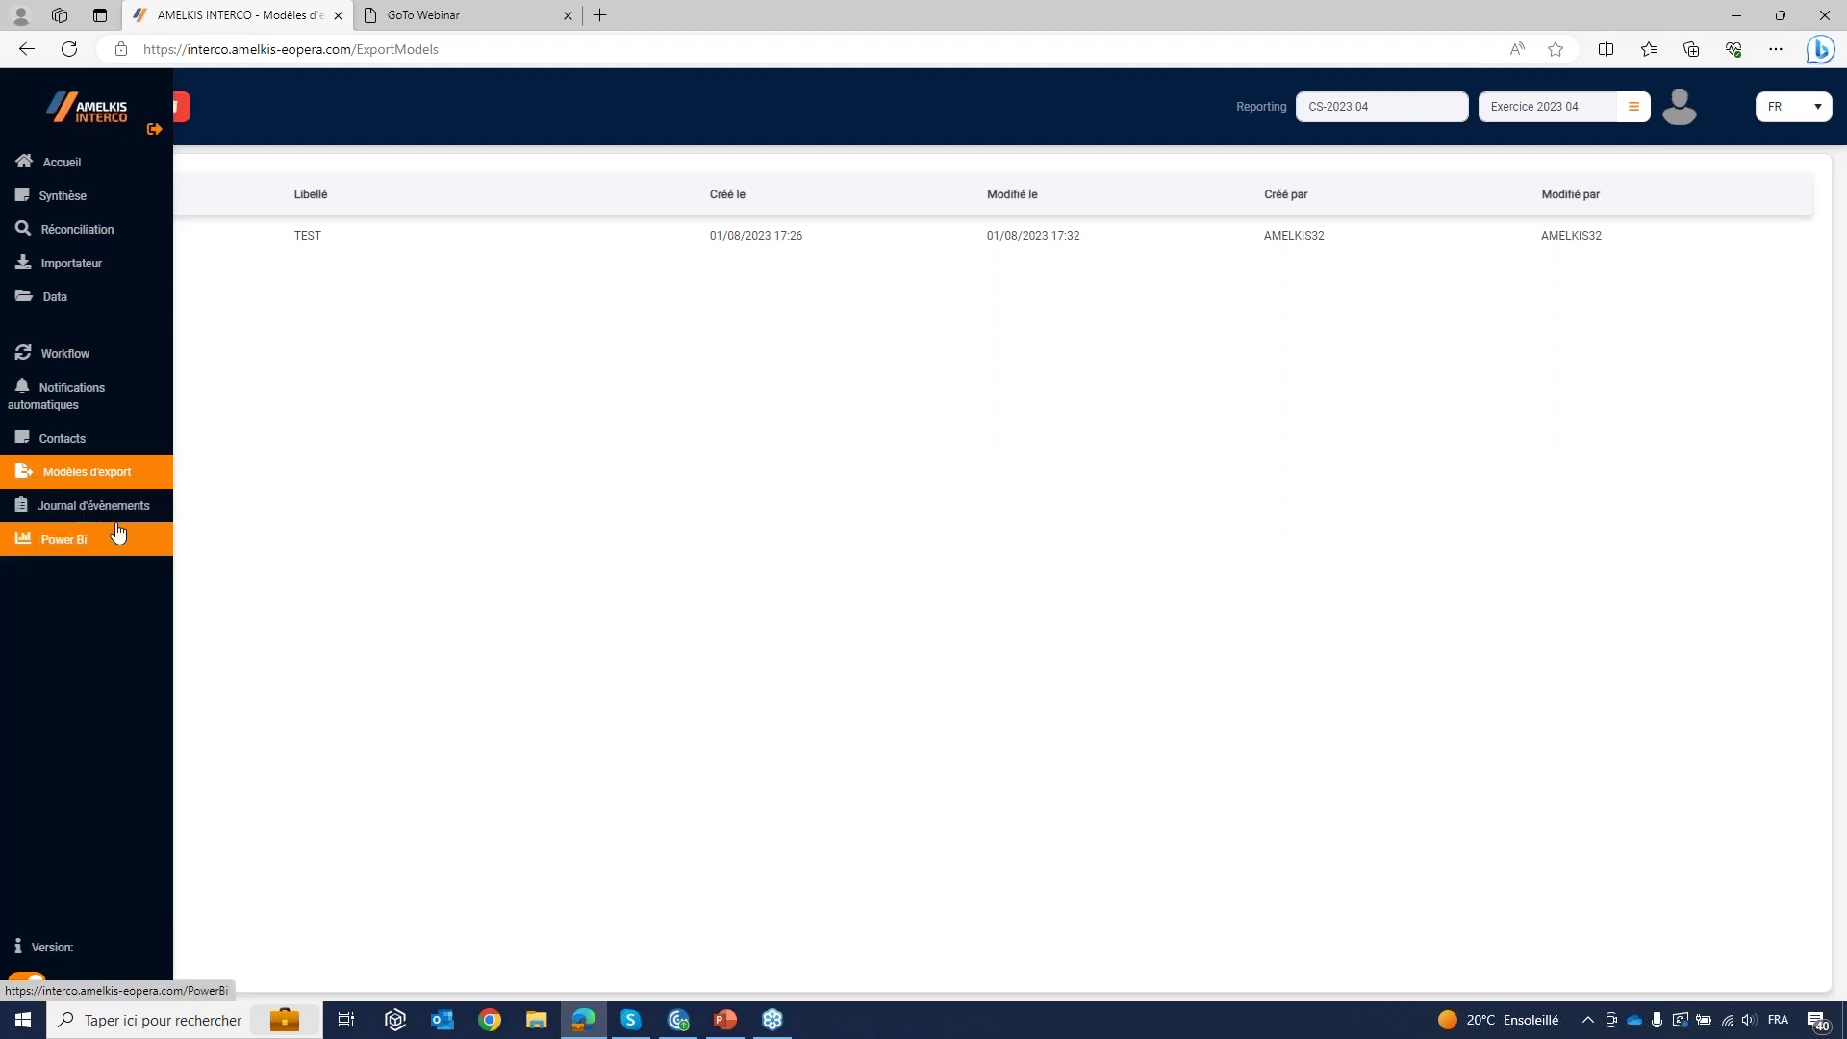
{"action": "left_click", "coordinate": [97, 505]}
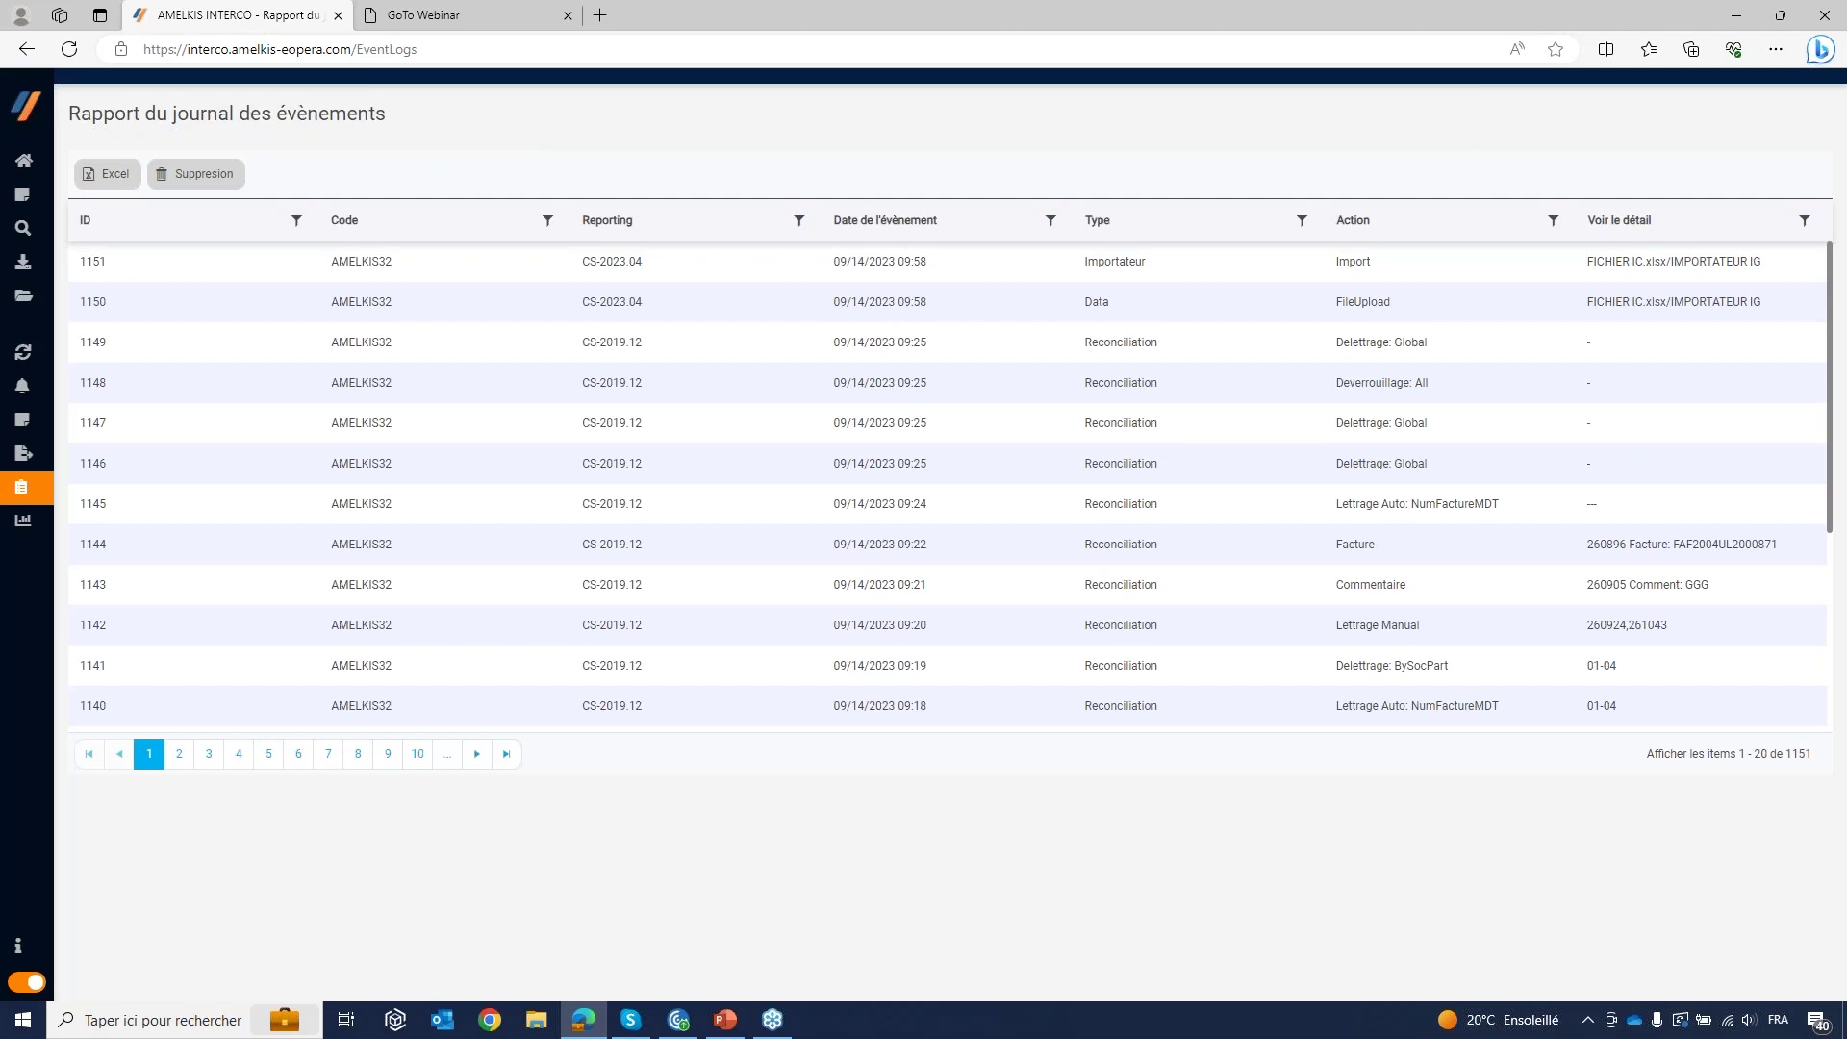
Step: Open the Notifications automatiques settings page
{"action": "mouse_move", "coordinate": [21, 579]}
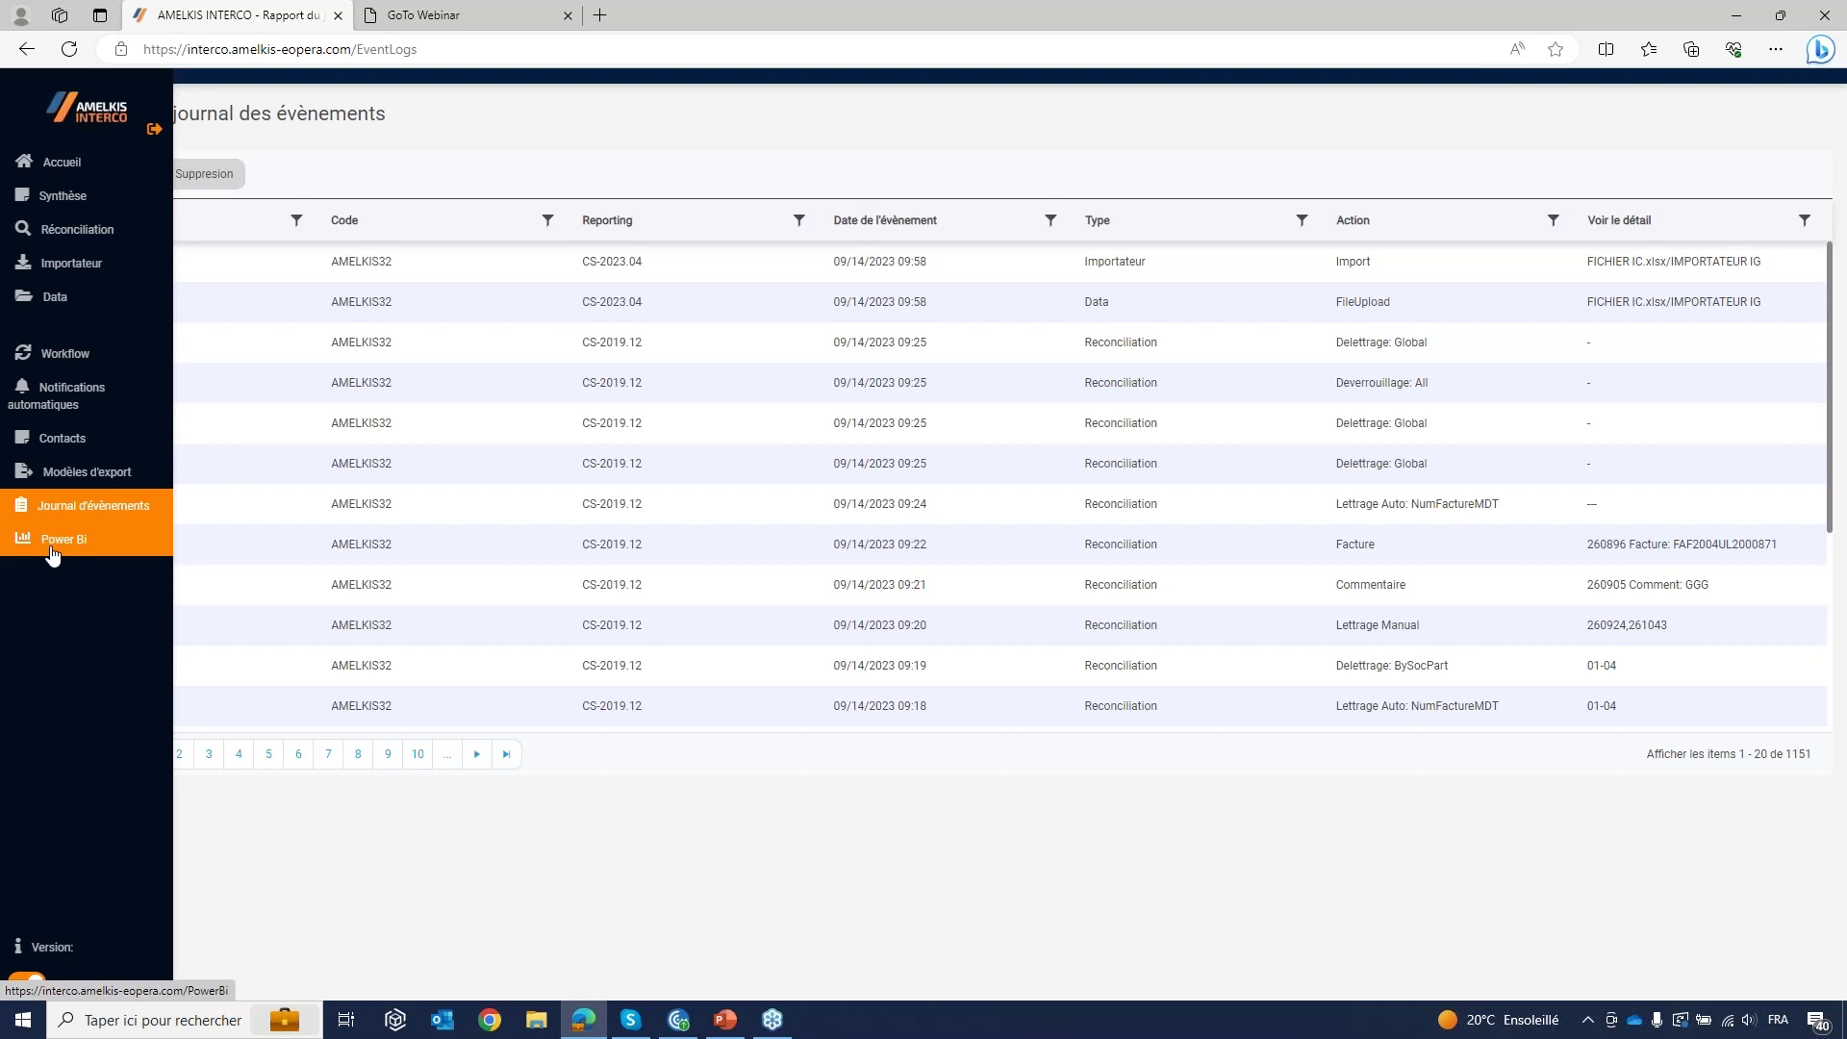
{"action": "left_click", "coordinate": [121, 399]}
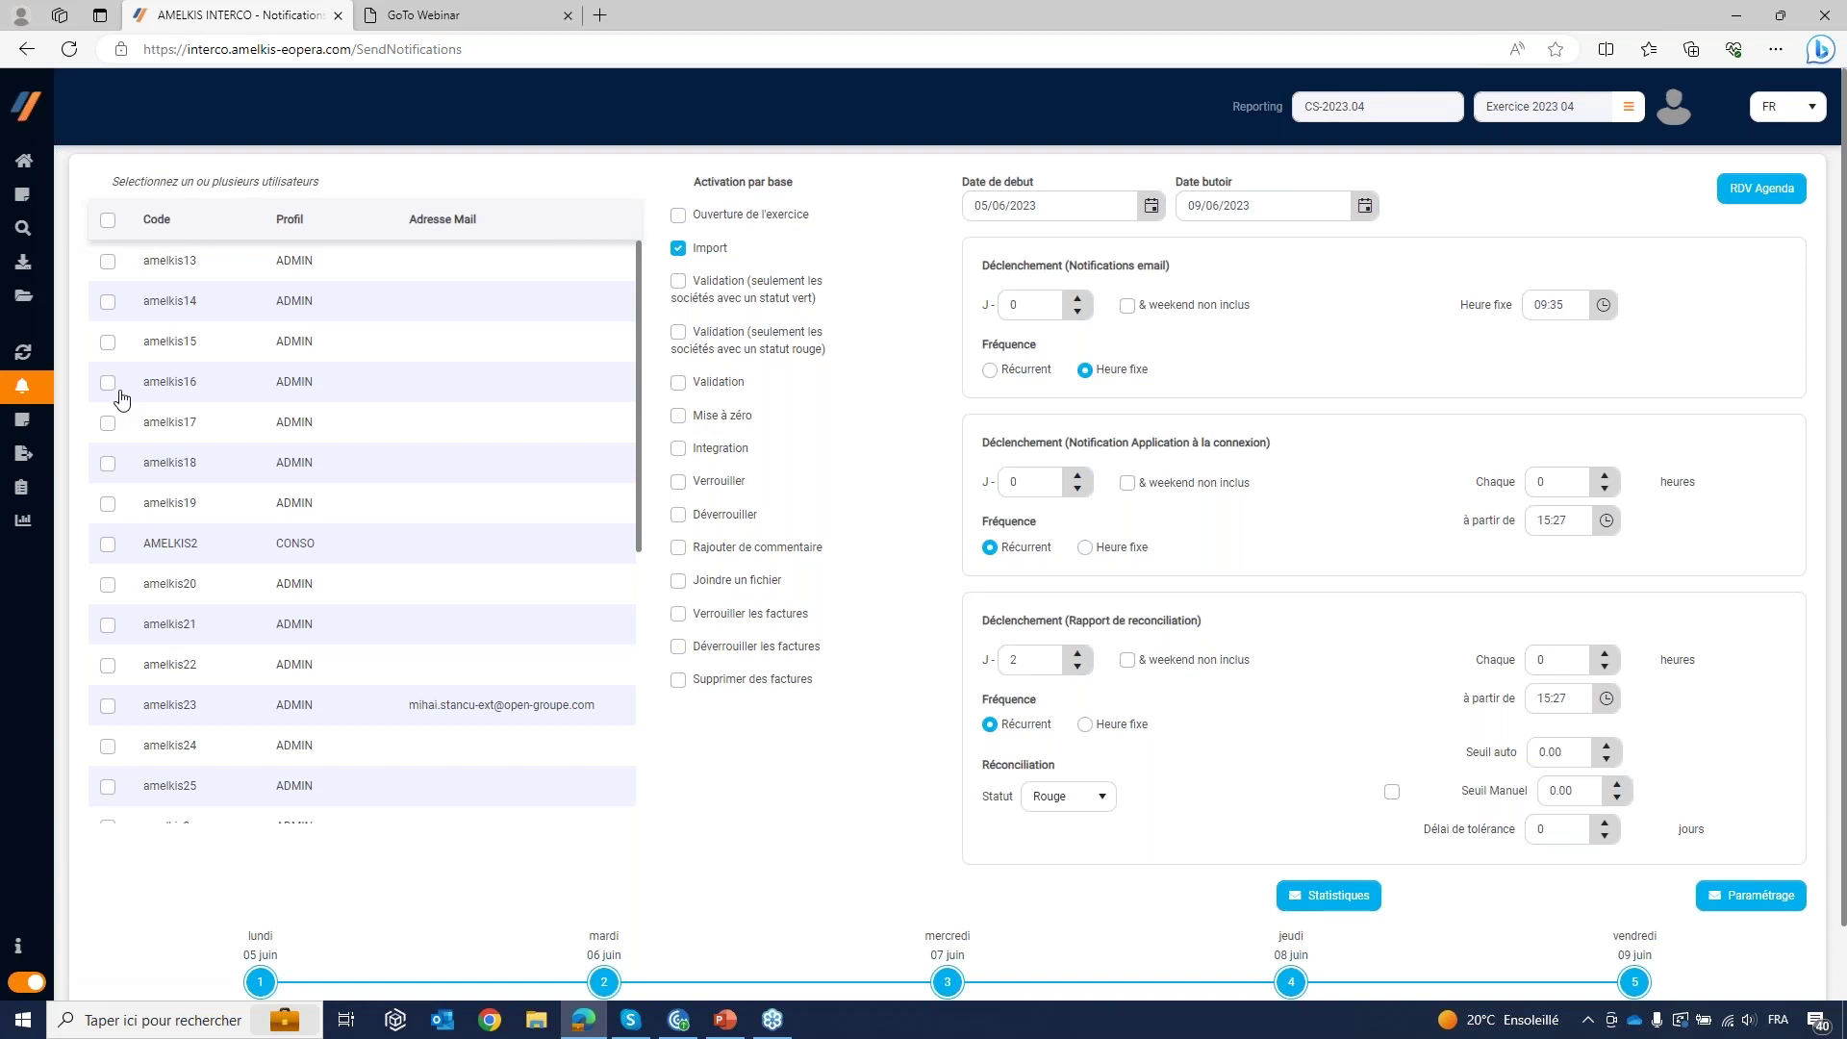
{"action": "mouse_move", "coordinate": [43, 424]}
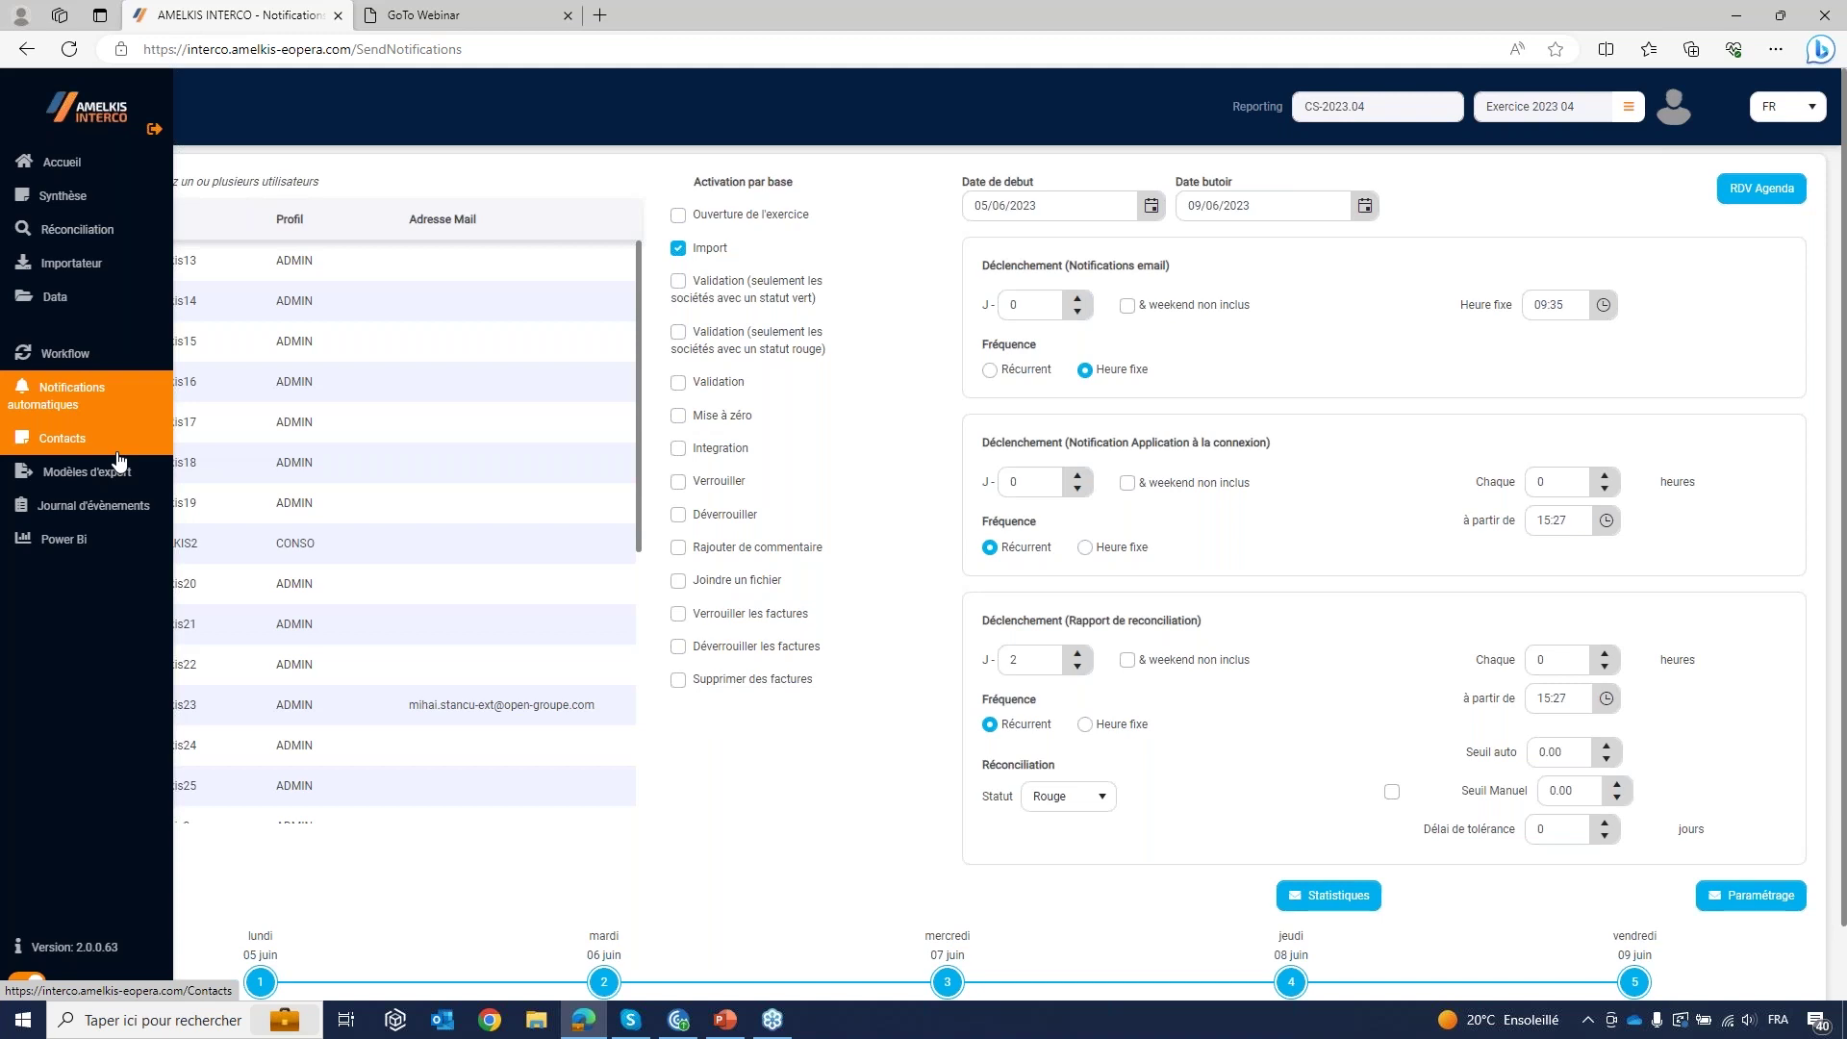
{"action": "left_click", "coordinate": [97, 410]}
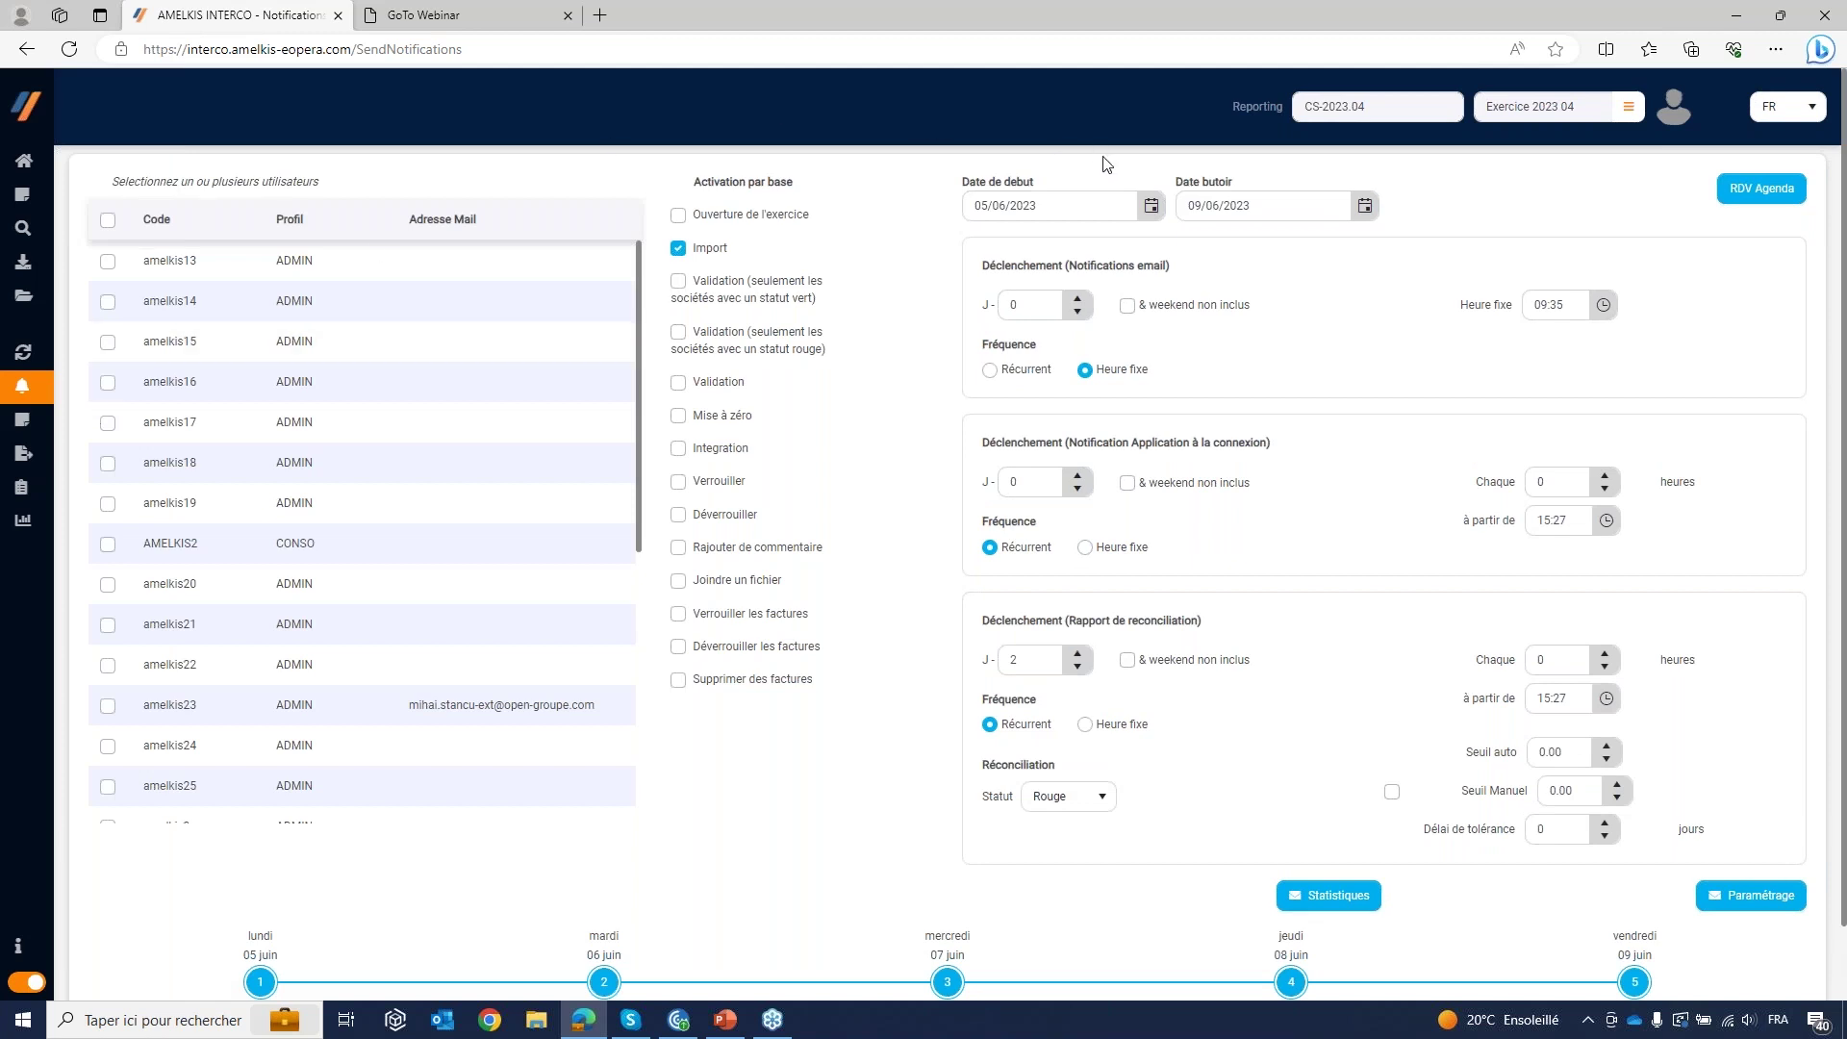
Step: Select the CS-2023.04 reporting from the 2023 periods of Consolidation statutaire and validate the choice
{"action": "left_click", "coordinate": [1627, 106]}
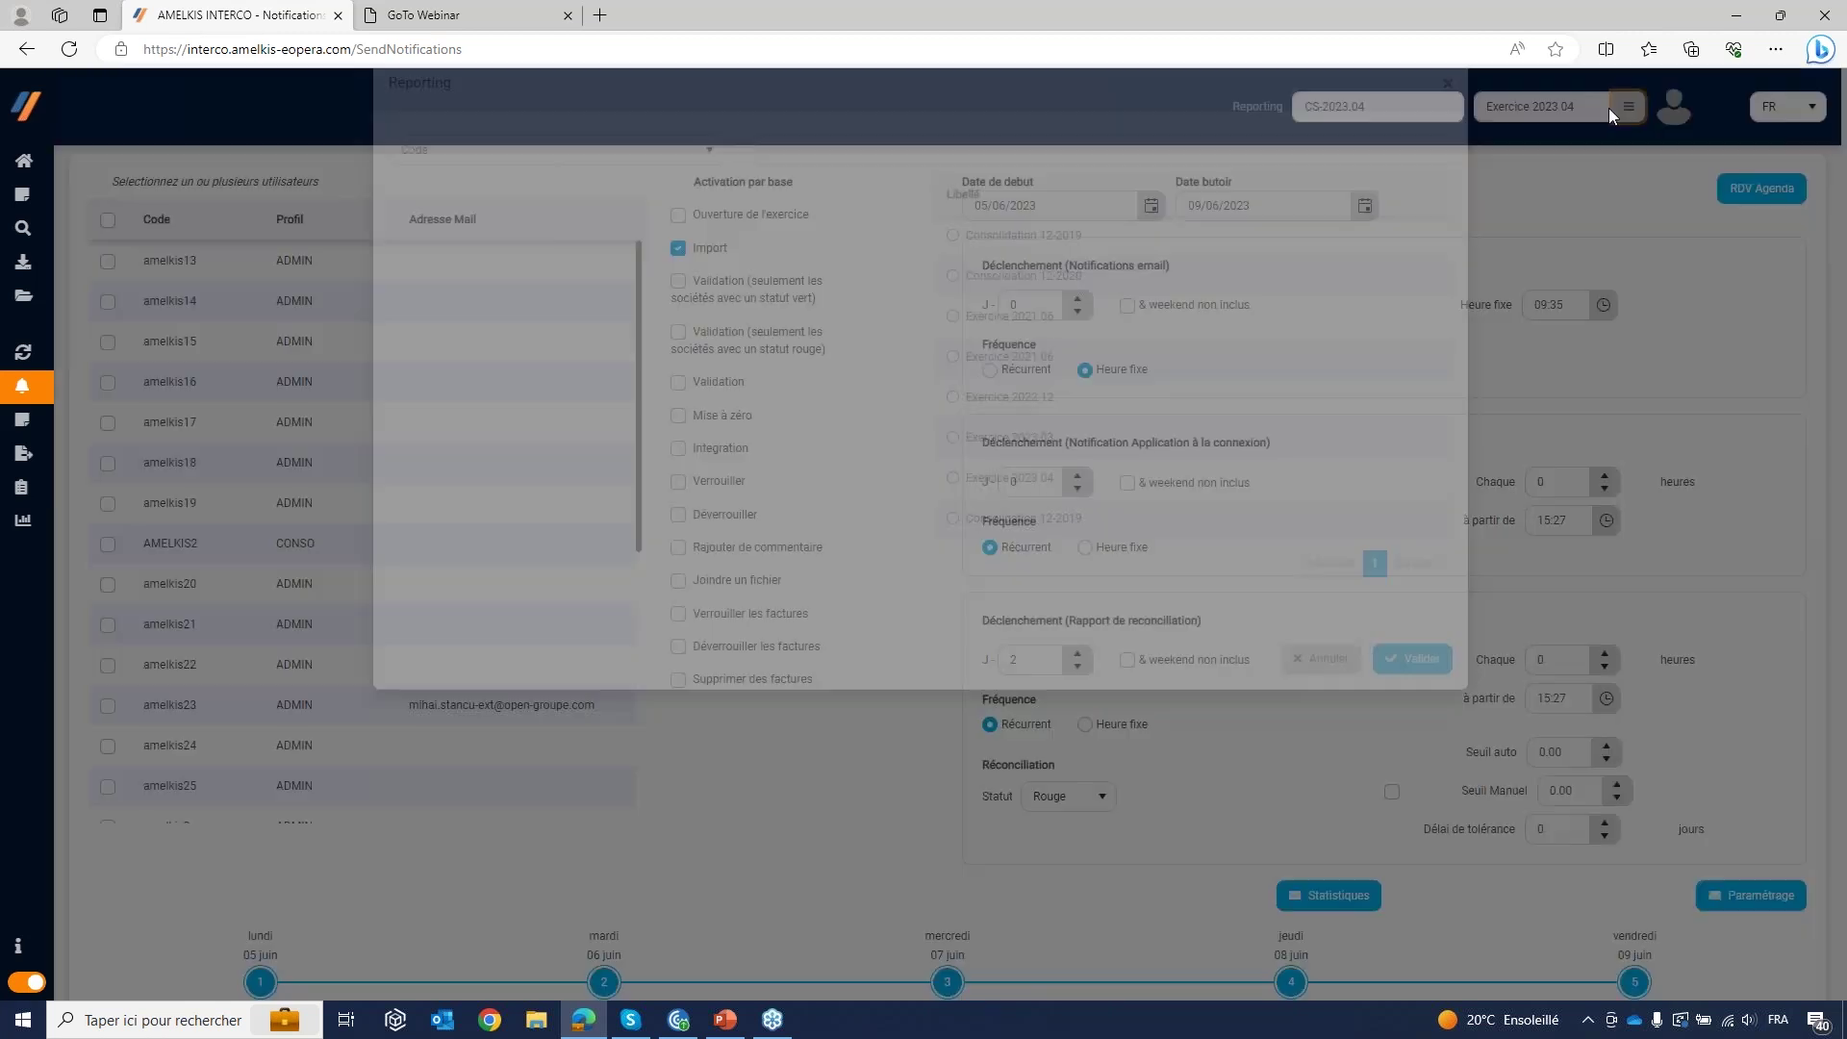
{"action": "left_click", "coordinate": [398, 232]}
{"action": "left_click", "coordinate": [413, 405]}
{"action": "left_click", "coordinate": [491, 472]}
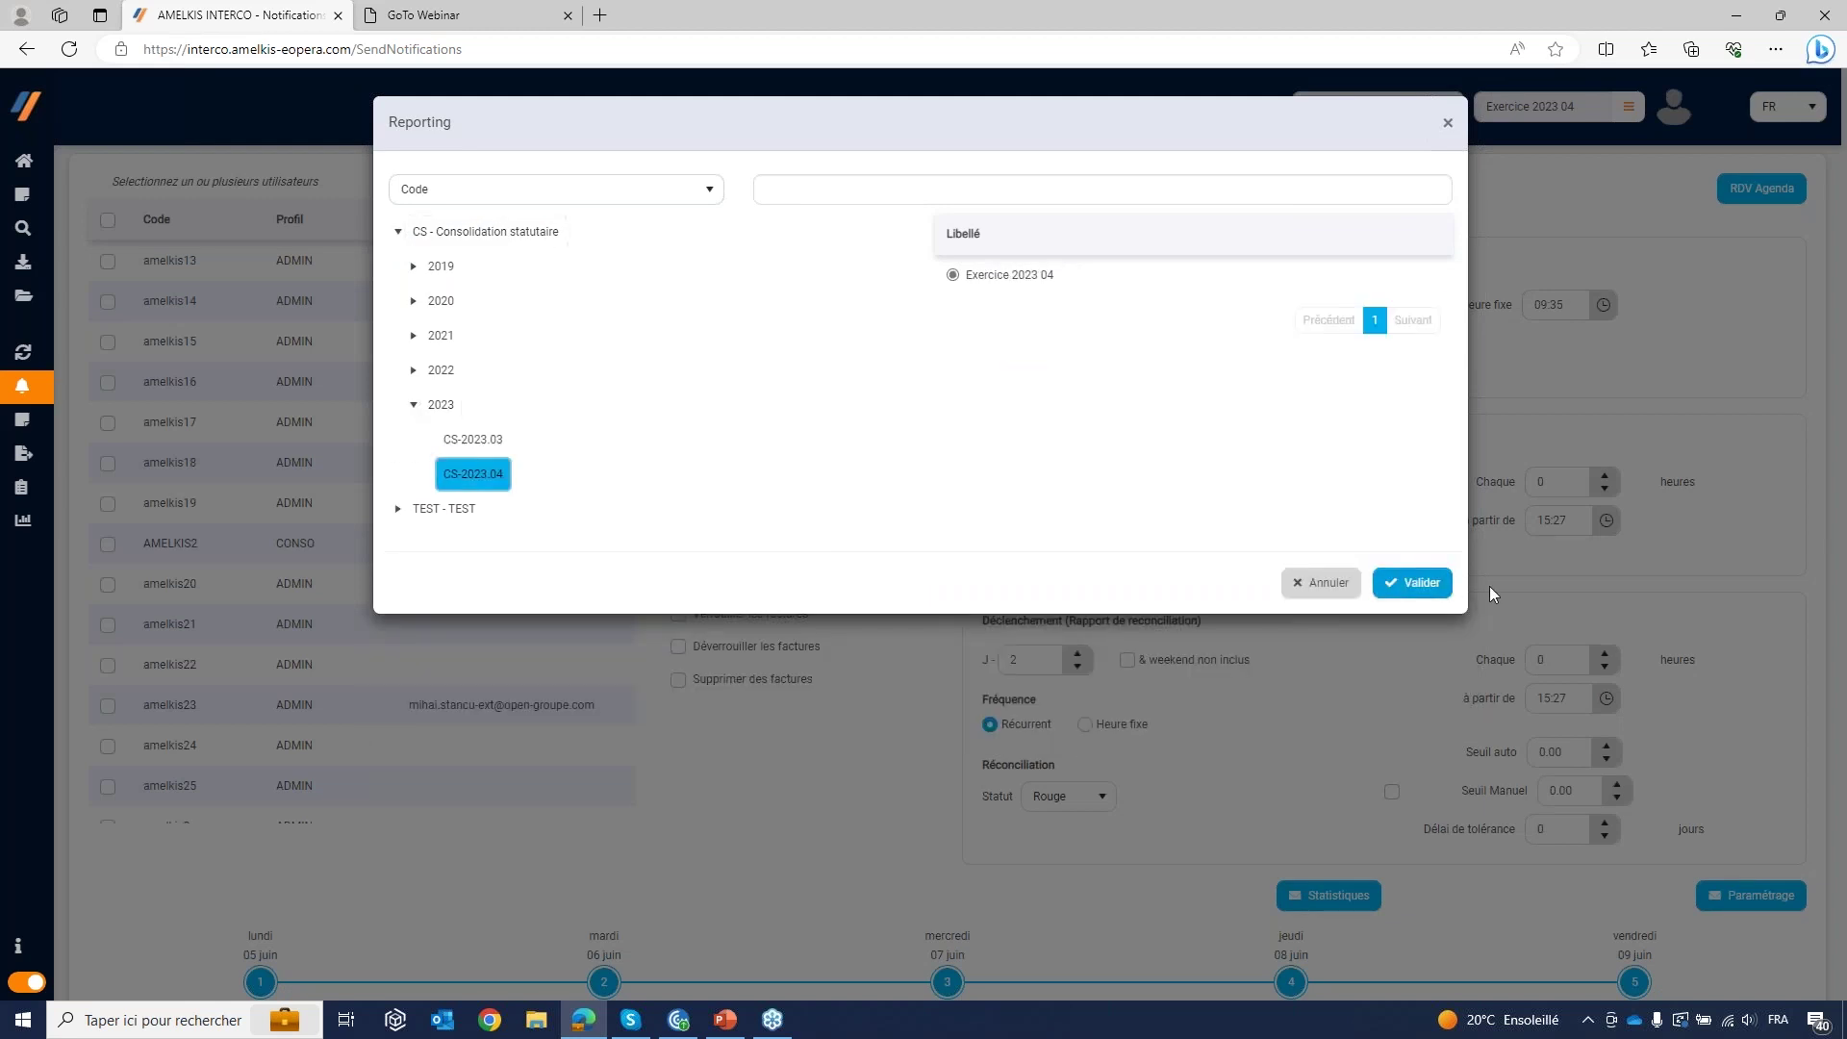
{"action": "left_click", "coordinate": [1425, 588]}
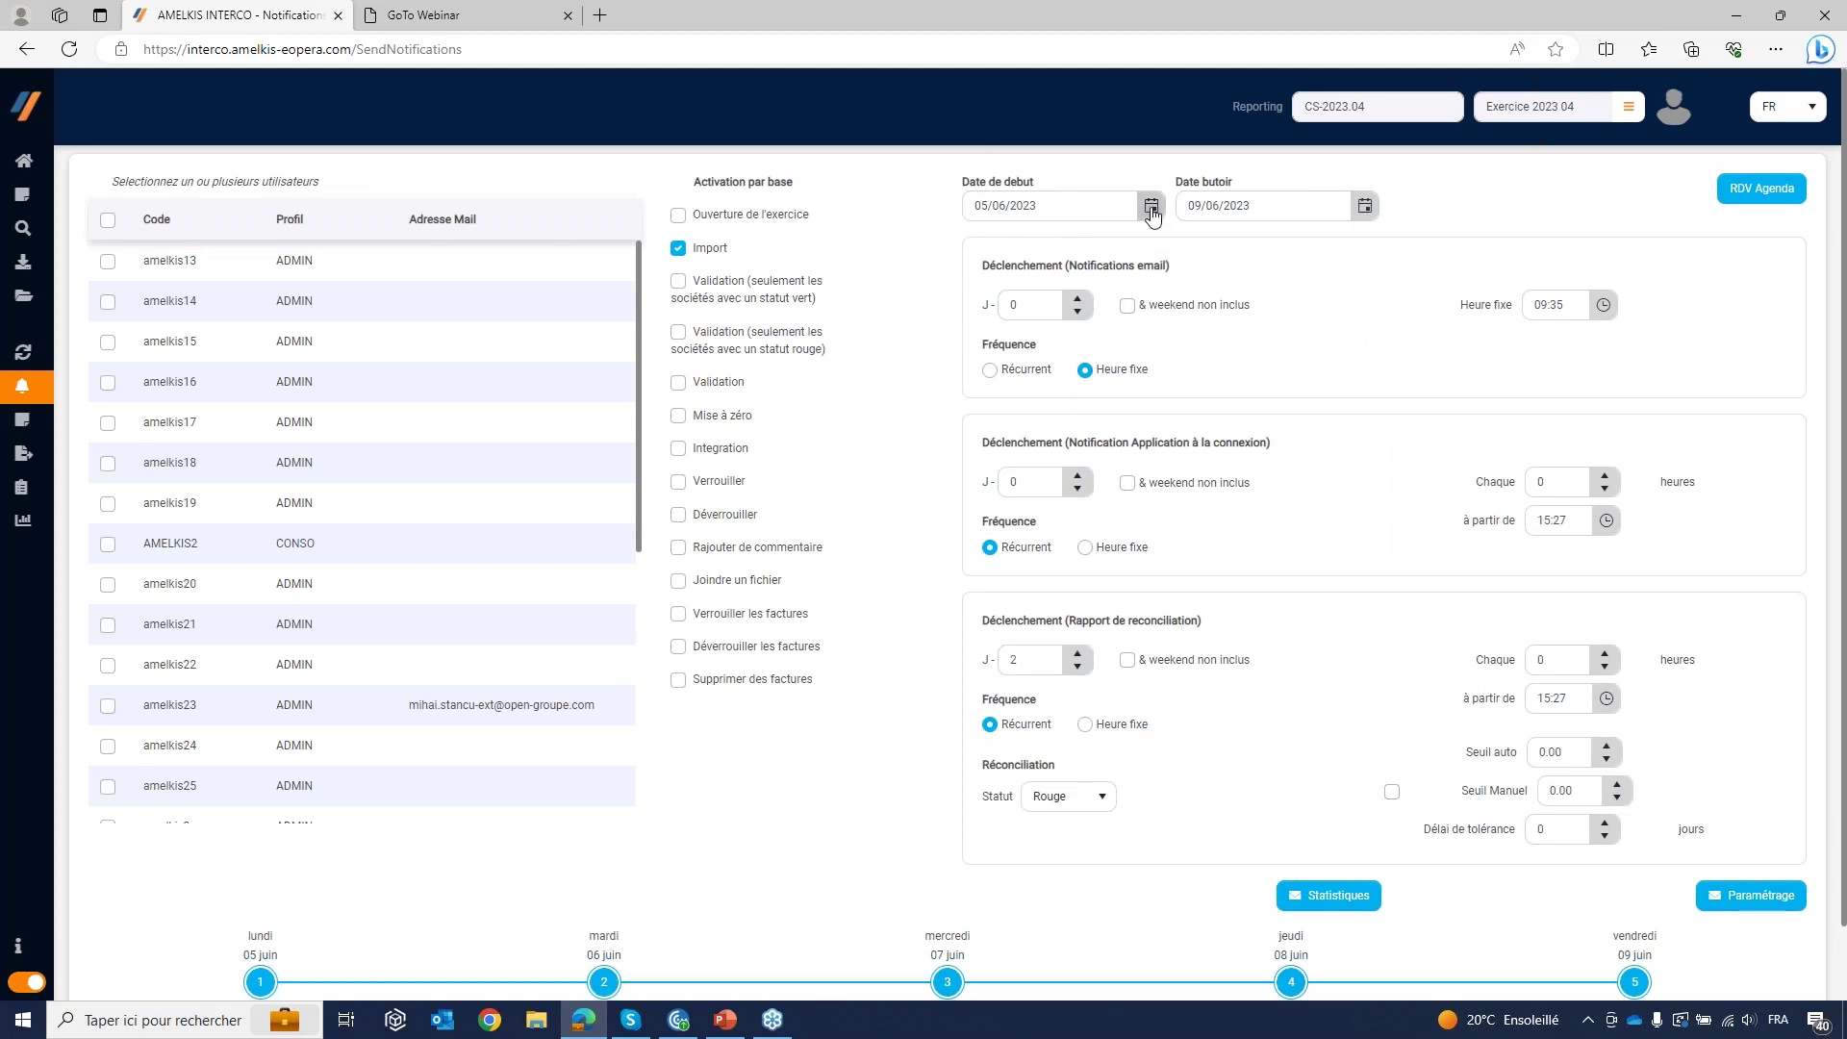
Step: Set the notification deadline (Date butoir) to 22/09/2023
{"action": "left_click", "coordinate": [1364, 205]}
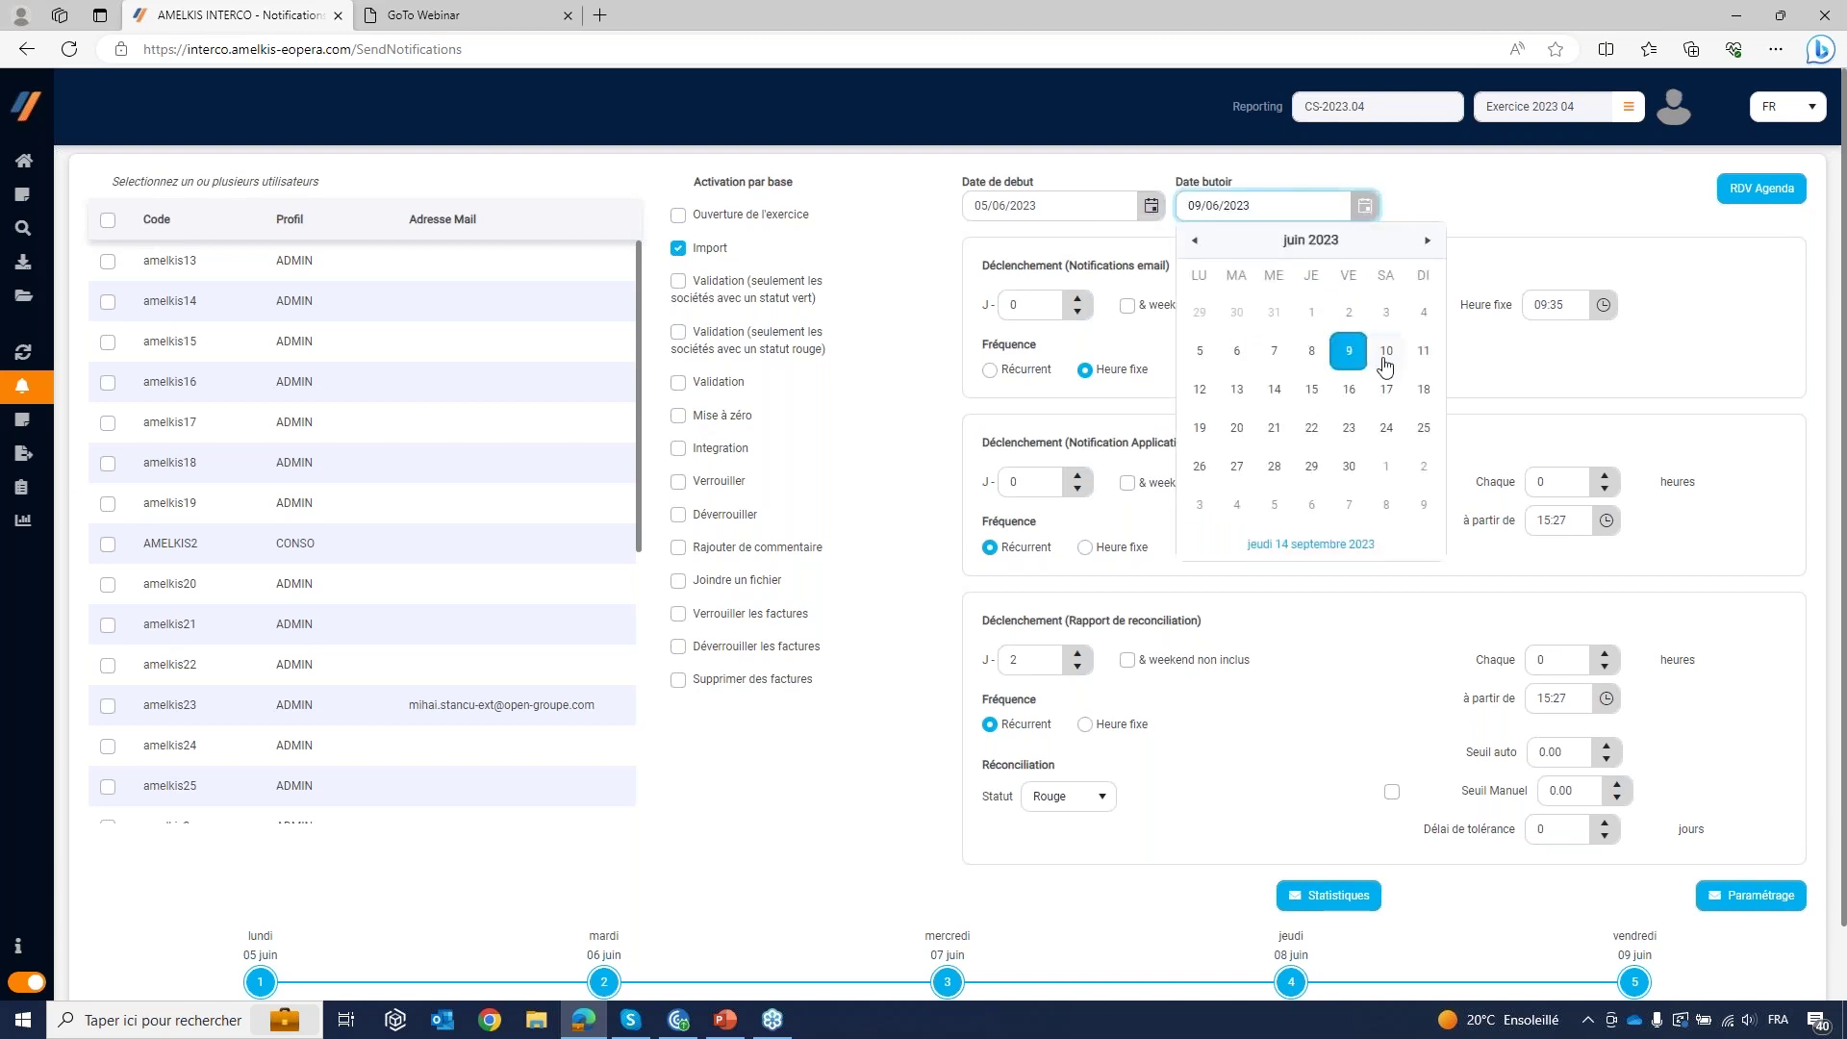
{"action": "left_click", "coordinate": [1419, 251]}
{"action": "left_click", "coordinate": [1419, 250]}
{"action": "left_click", "coordinate": [1419, 250]}
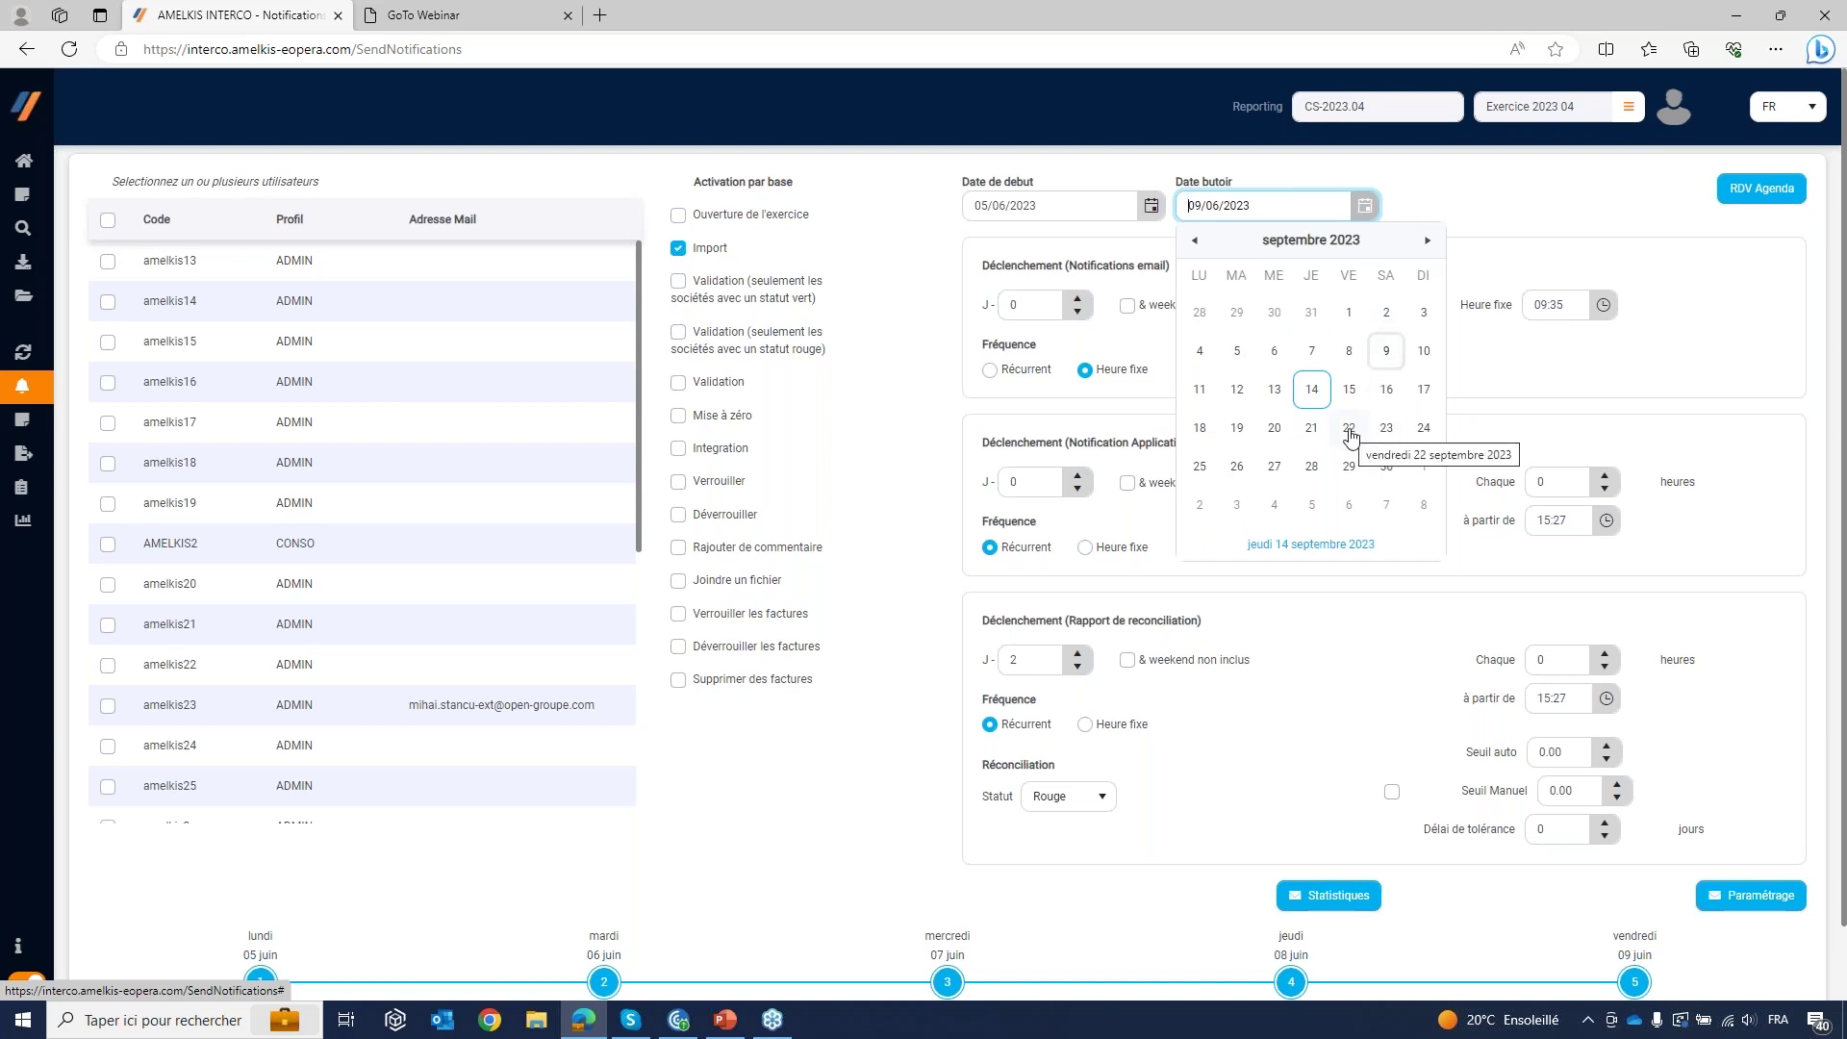
{"action": "left_click", "coordinate": [1348, 428]}
Step: Set the notification start date (Date de début) to 18/09/2023
{"action": "left_click", "coordinate": [1150, 205]}
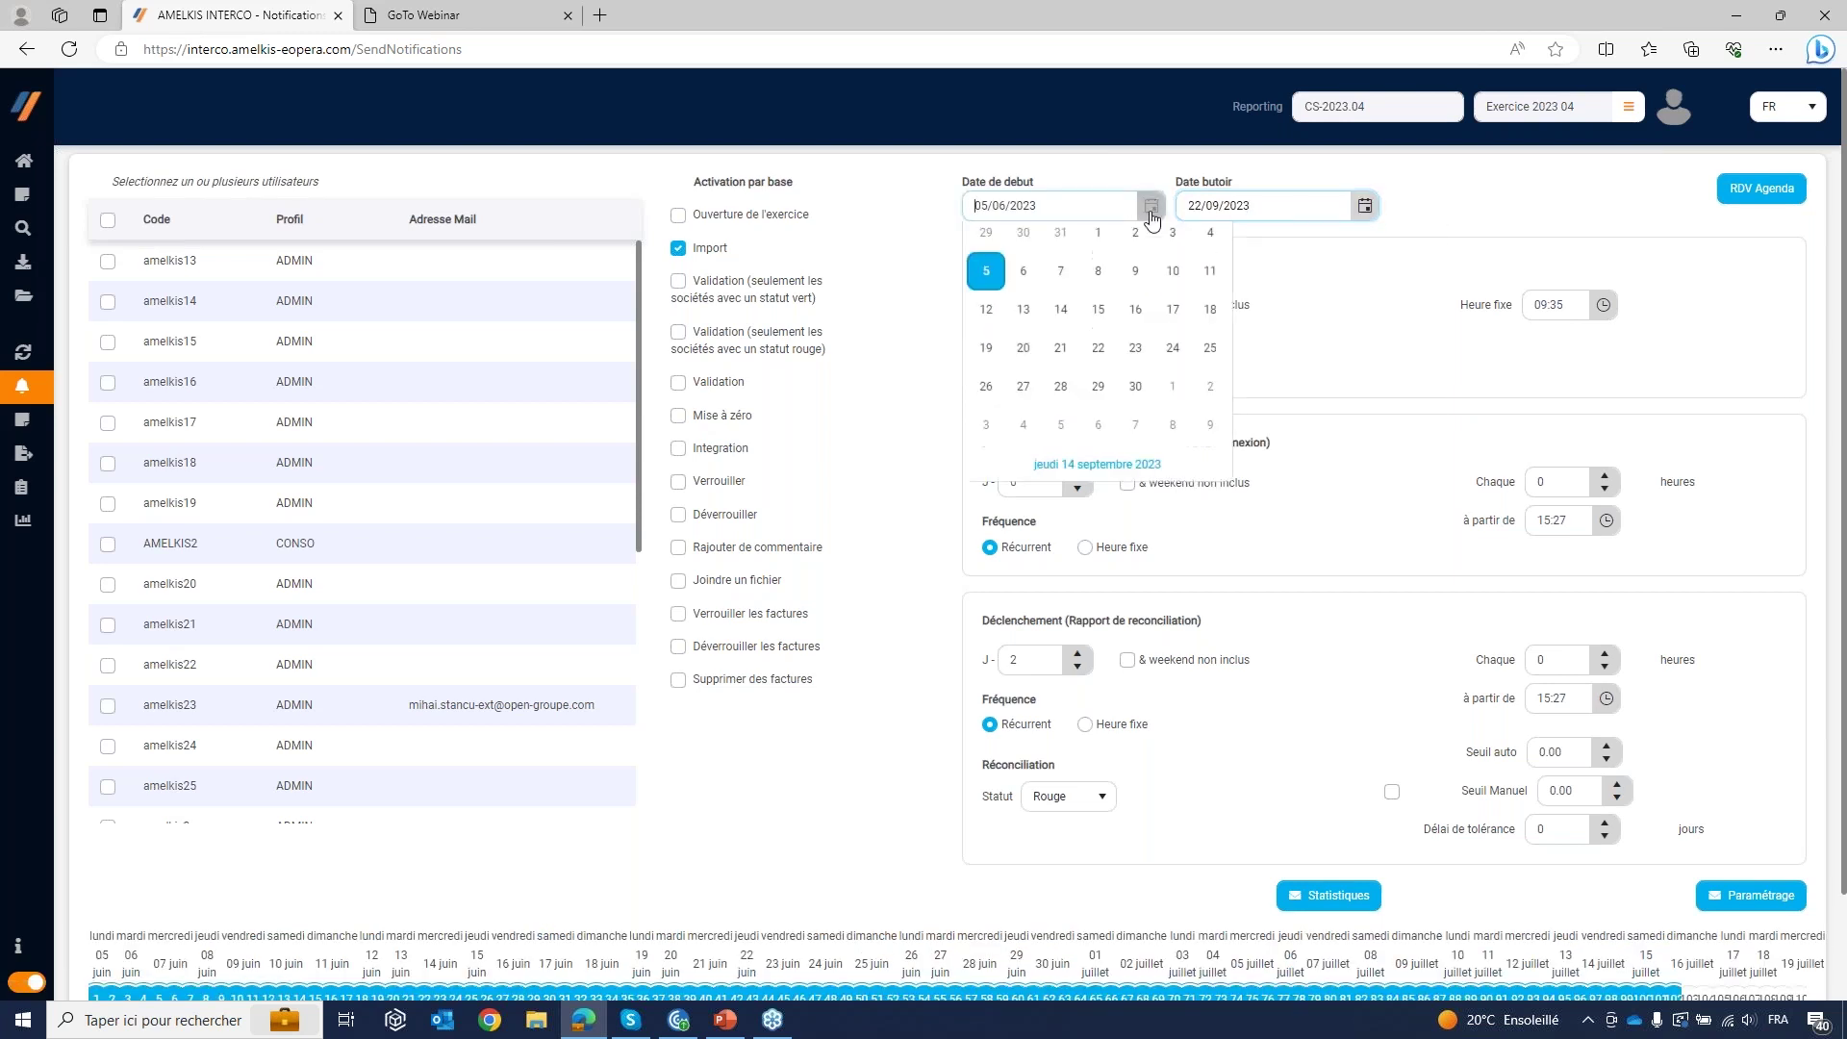
{"action": "left_click", "coordinate": [1211, 248]}
{"action": "left_click", "coordinate": [1211, 248]}
{"action": "left_click", "coordinate": [1211, 248]}
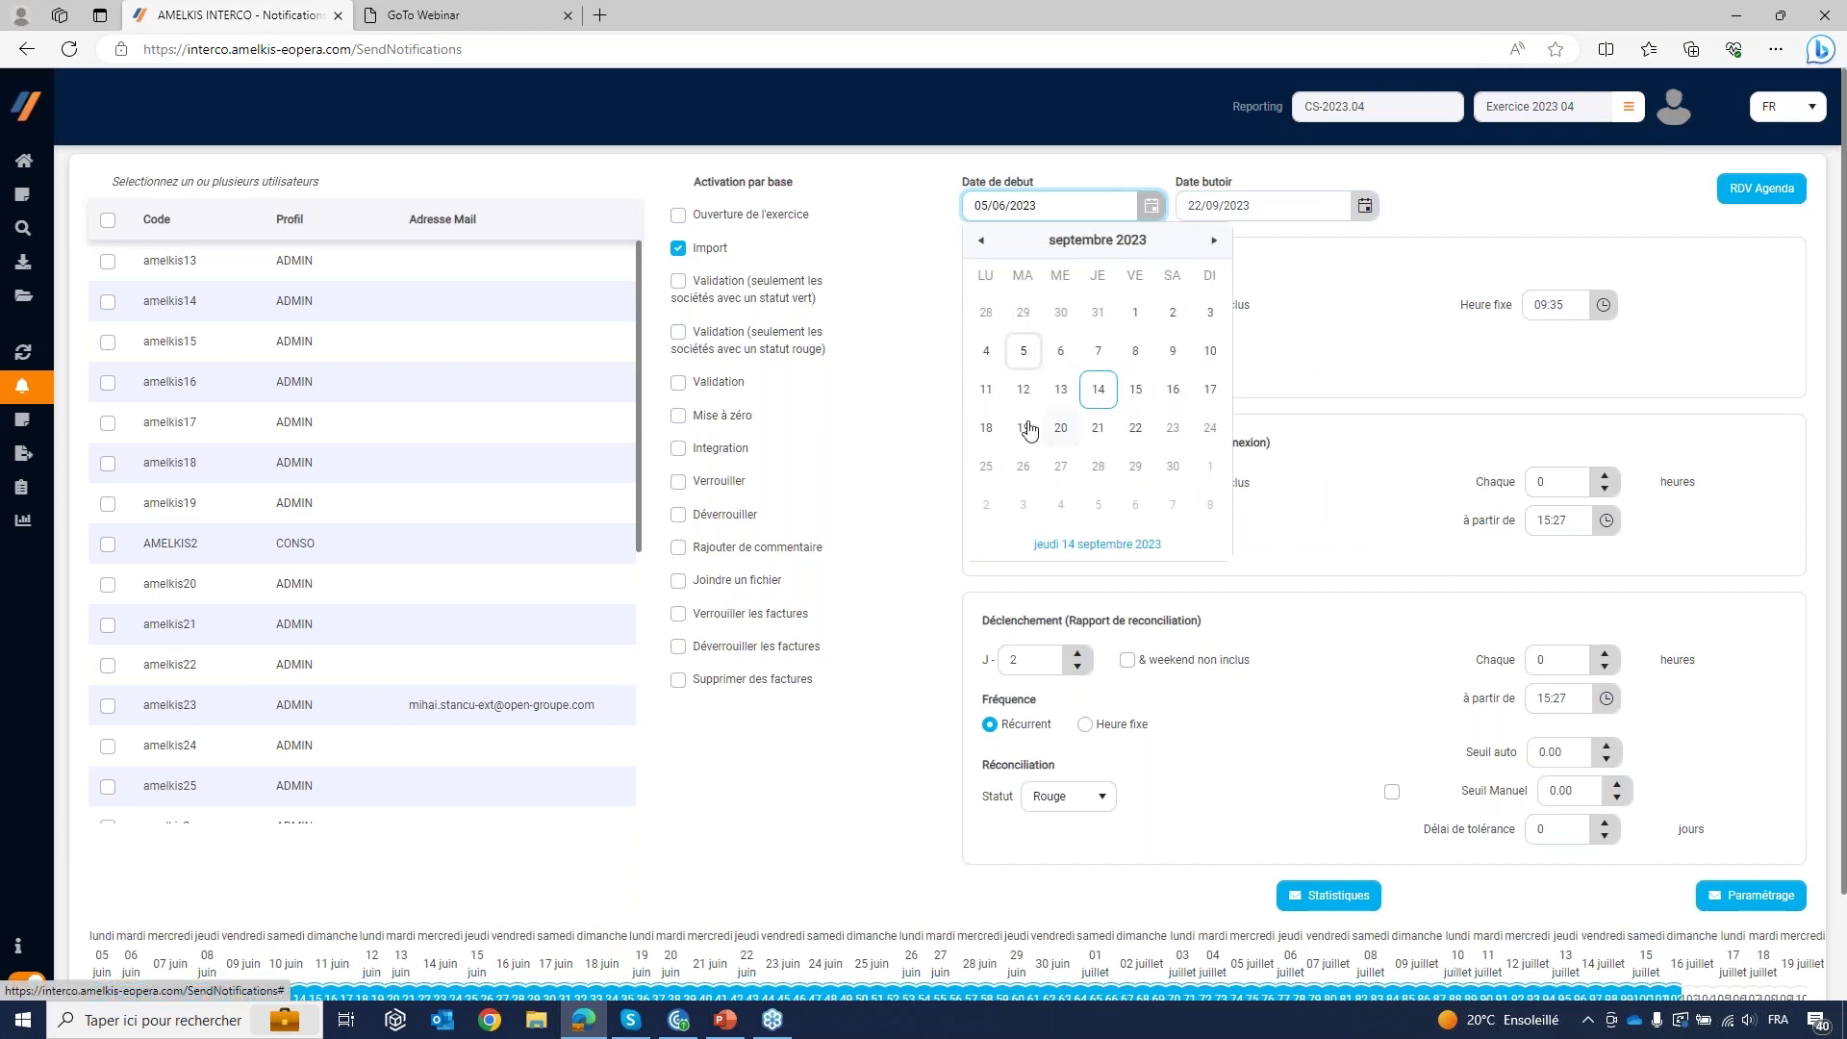
{"action": "left_click", "coordinate": [988, 427]}
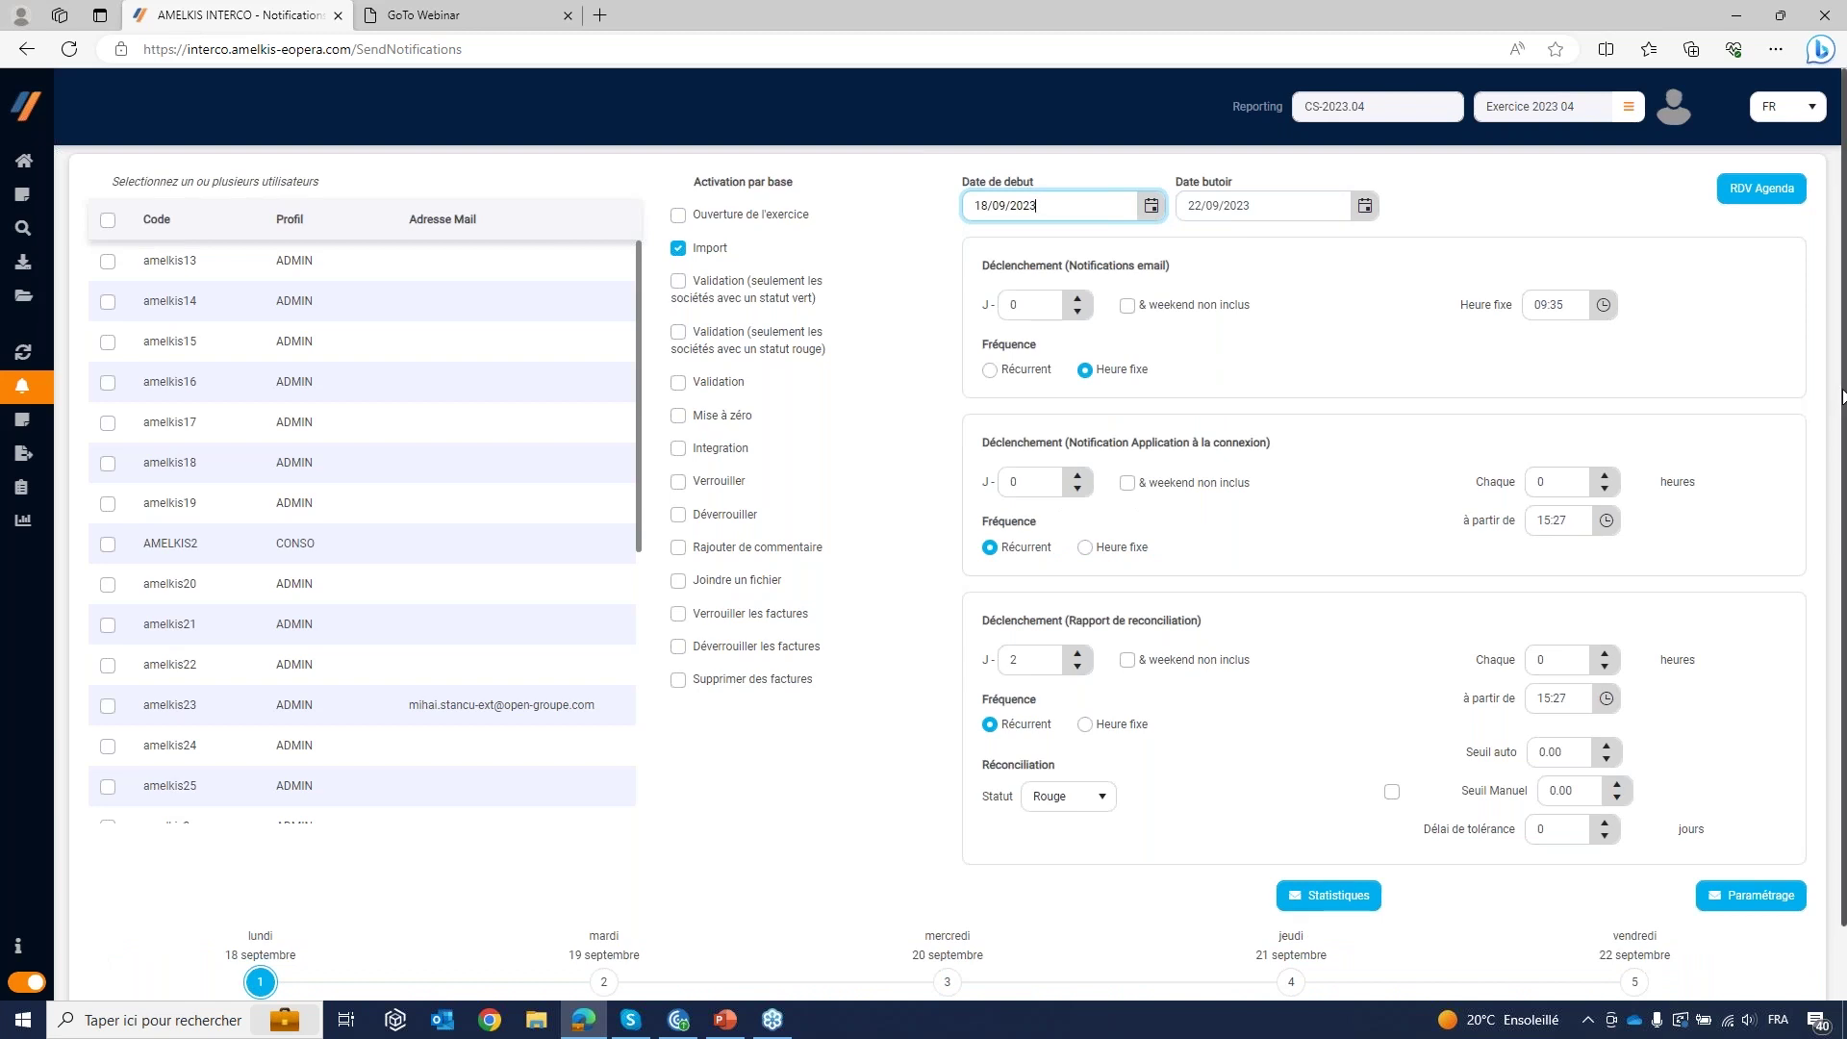
Step: Assign the Import option to Monday 18 September on the notification timeline
{"action": "scroll", "coordinate": [1844, 398], "scroll_direction": "down", "scroll_amount": 1}
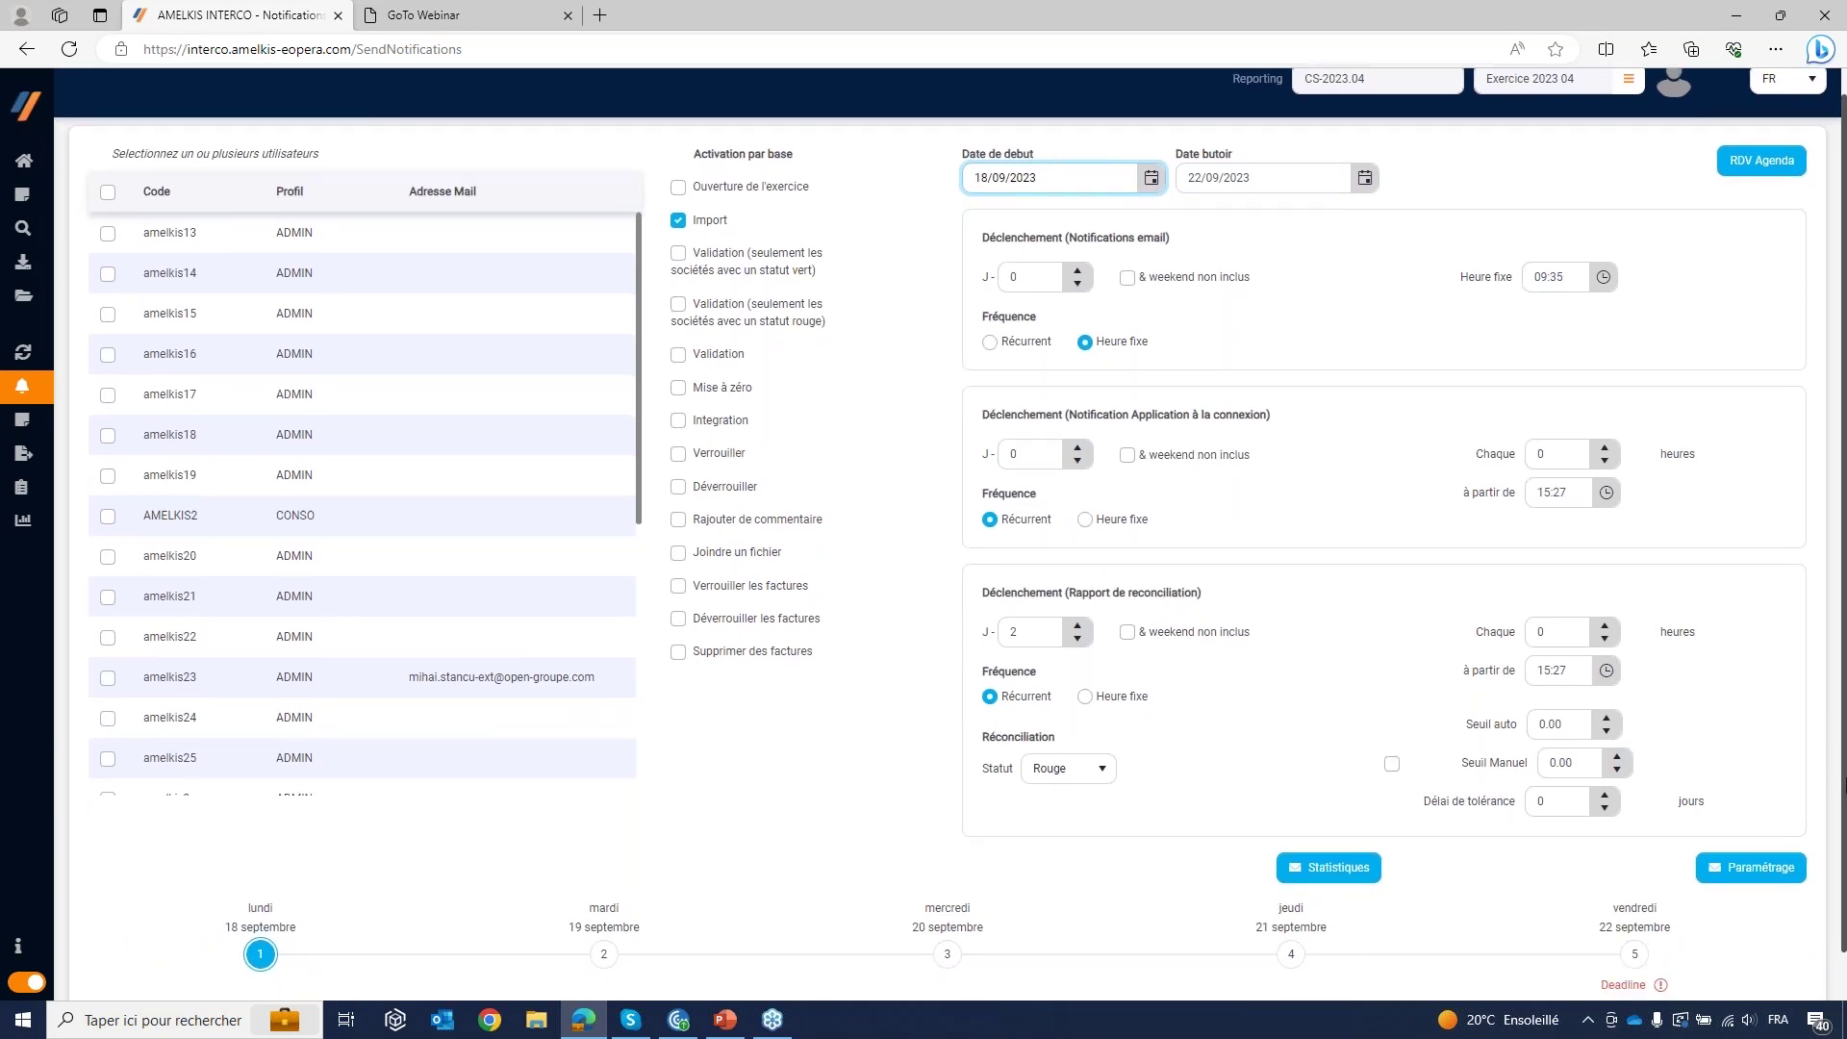
{"action": "scroll", "coordinate": [1844, 774], "scroll_direction": "down", "scroll_amount": 1}
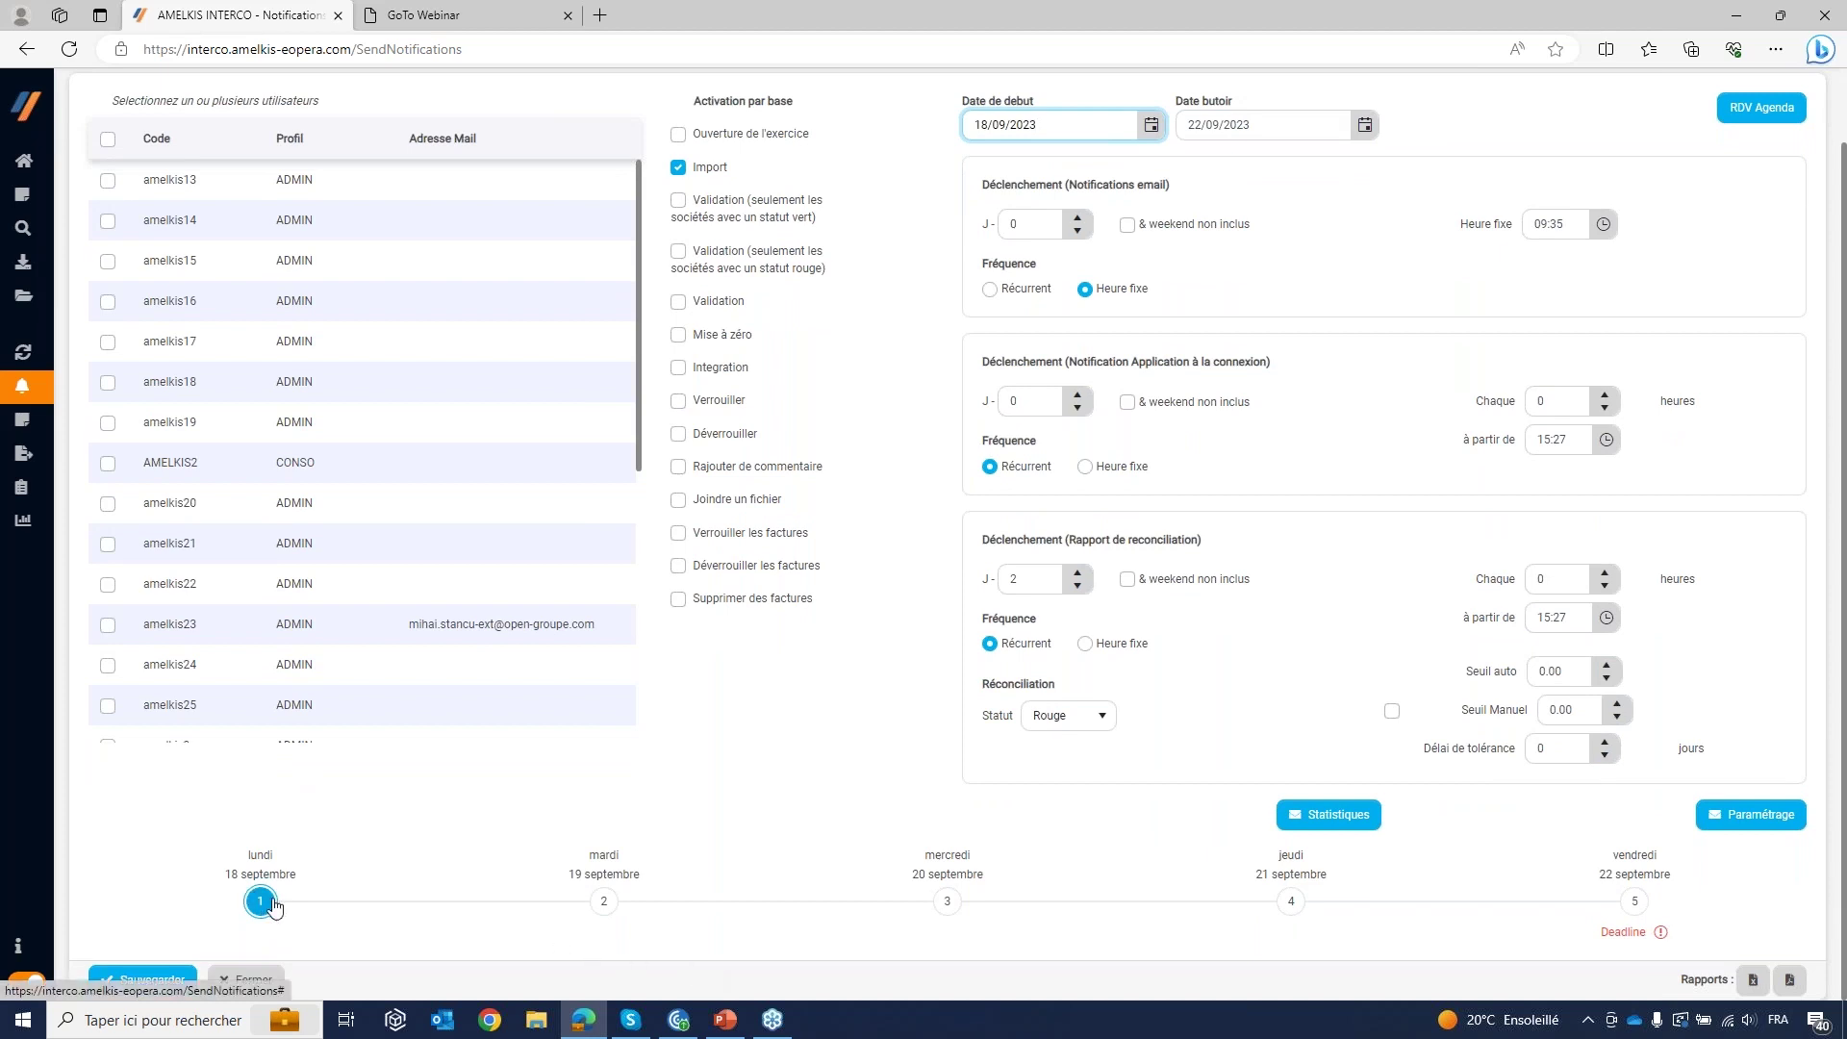
{"action": "left_click", "coordinate": [273, 902]}
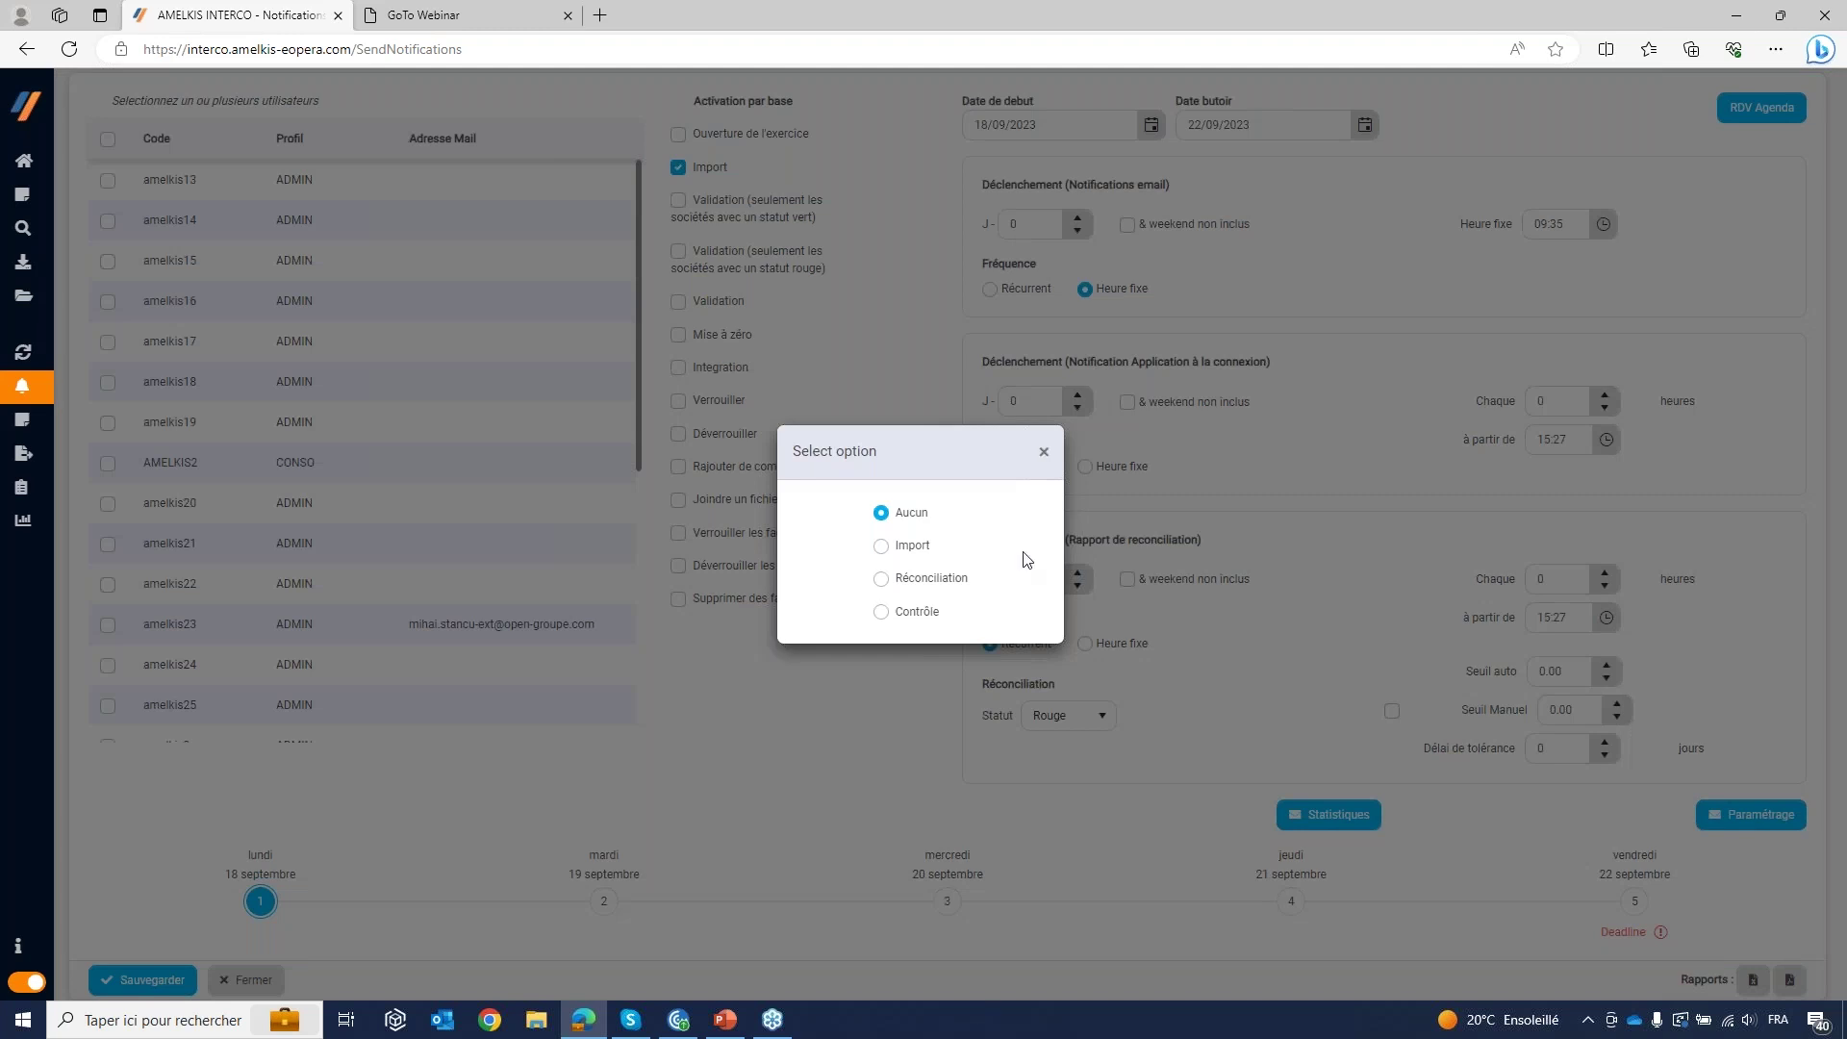
{"action": "left_click", "coordinate": [881, 546]}
{"action": "left_click", "coordinate": [804, 795]}
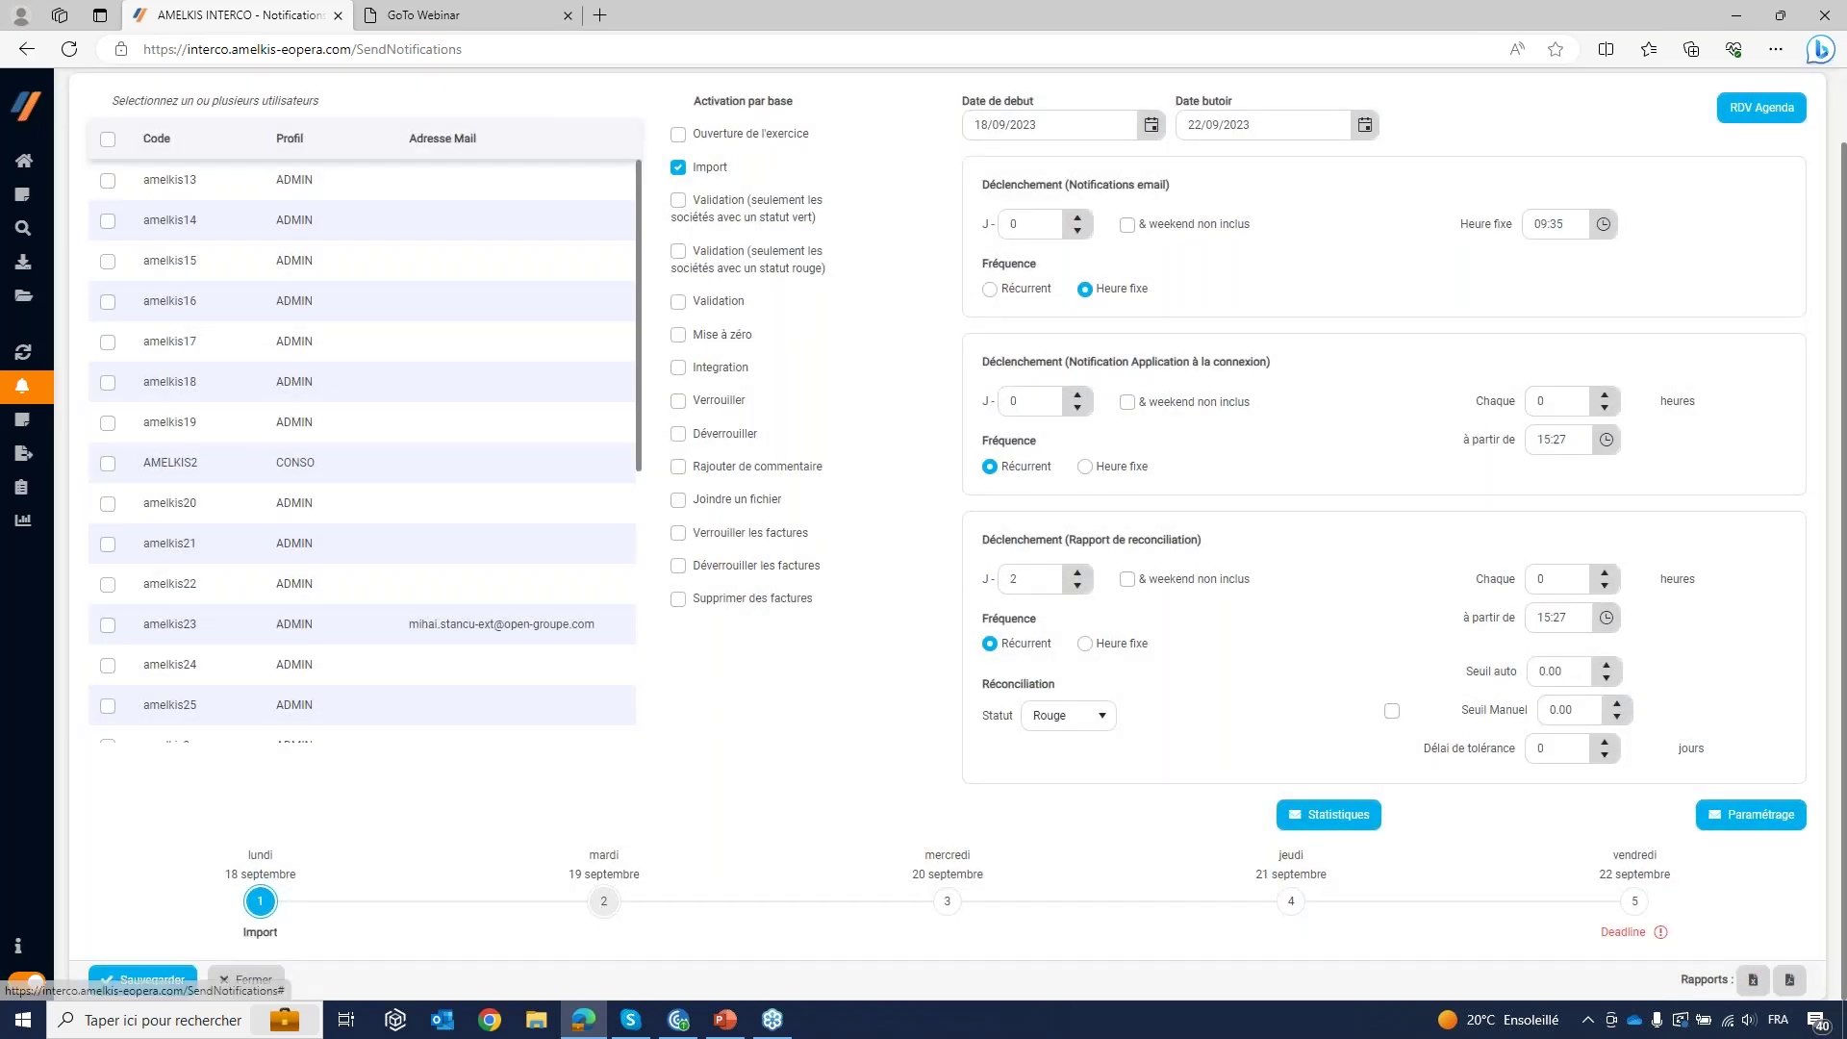
Step: Assign the Réconciliation option to both 19 September and 20 September on the timeline
{"action": "left_click", "coordinate": [947, 900]}
{"action": "left_click", "coordinate": [881, 578]}
{"action": "left_click", "coordinate": [949, 909]}
{"action": "left_click", "coordinate": [944, 902]}
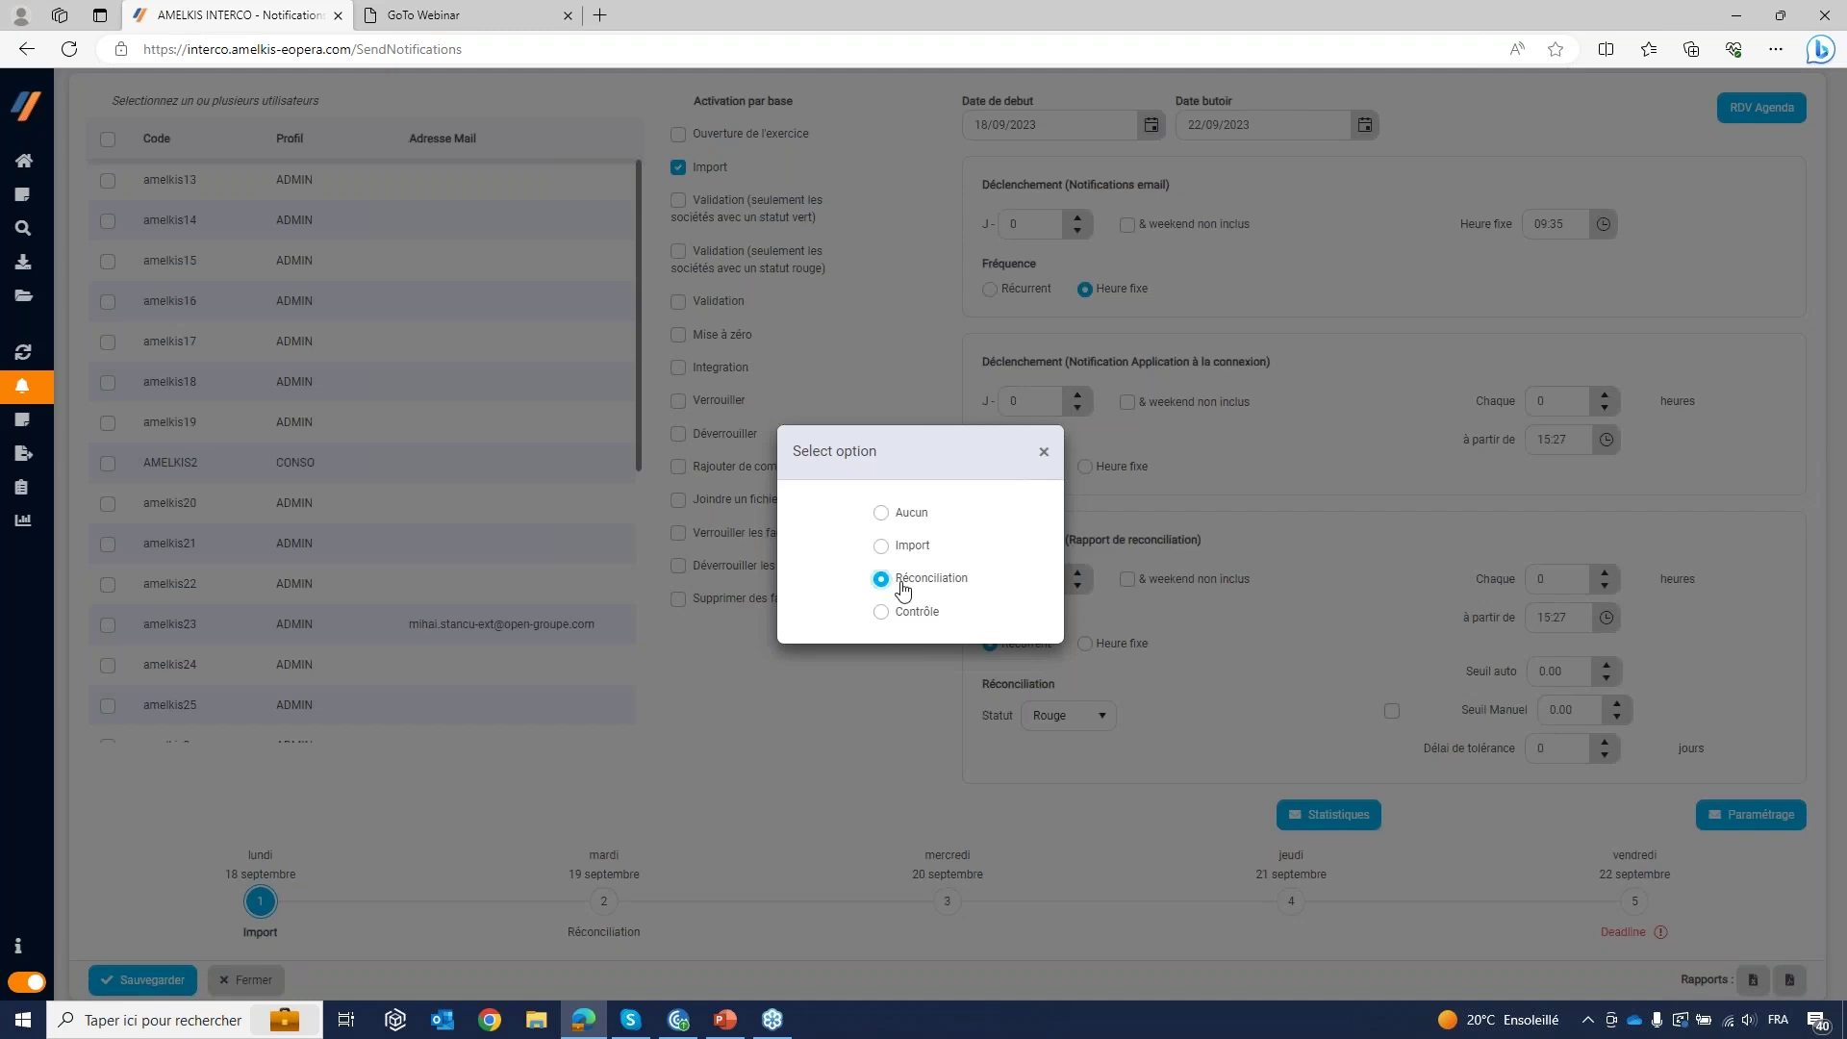
{"action": "left_click", "coordinate": [1288, 896]}
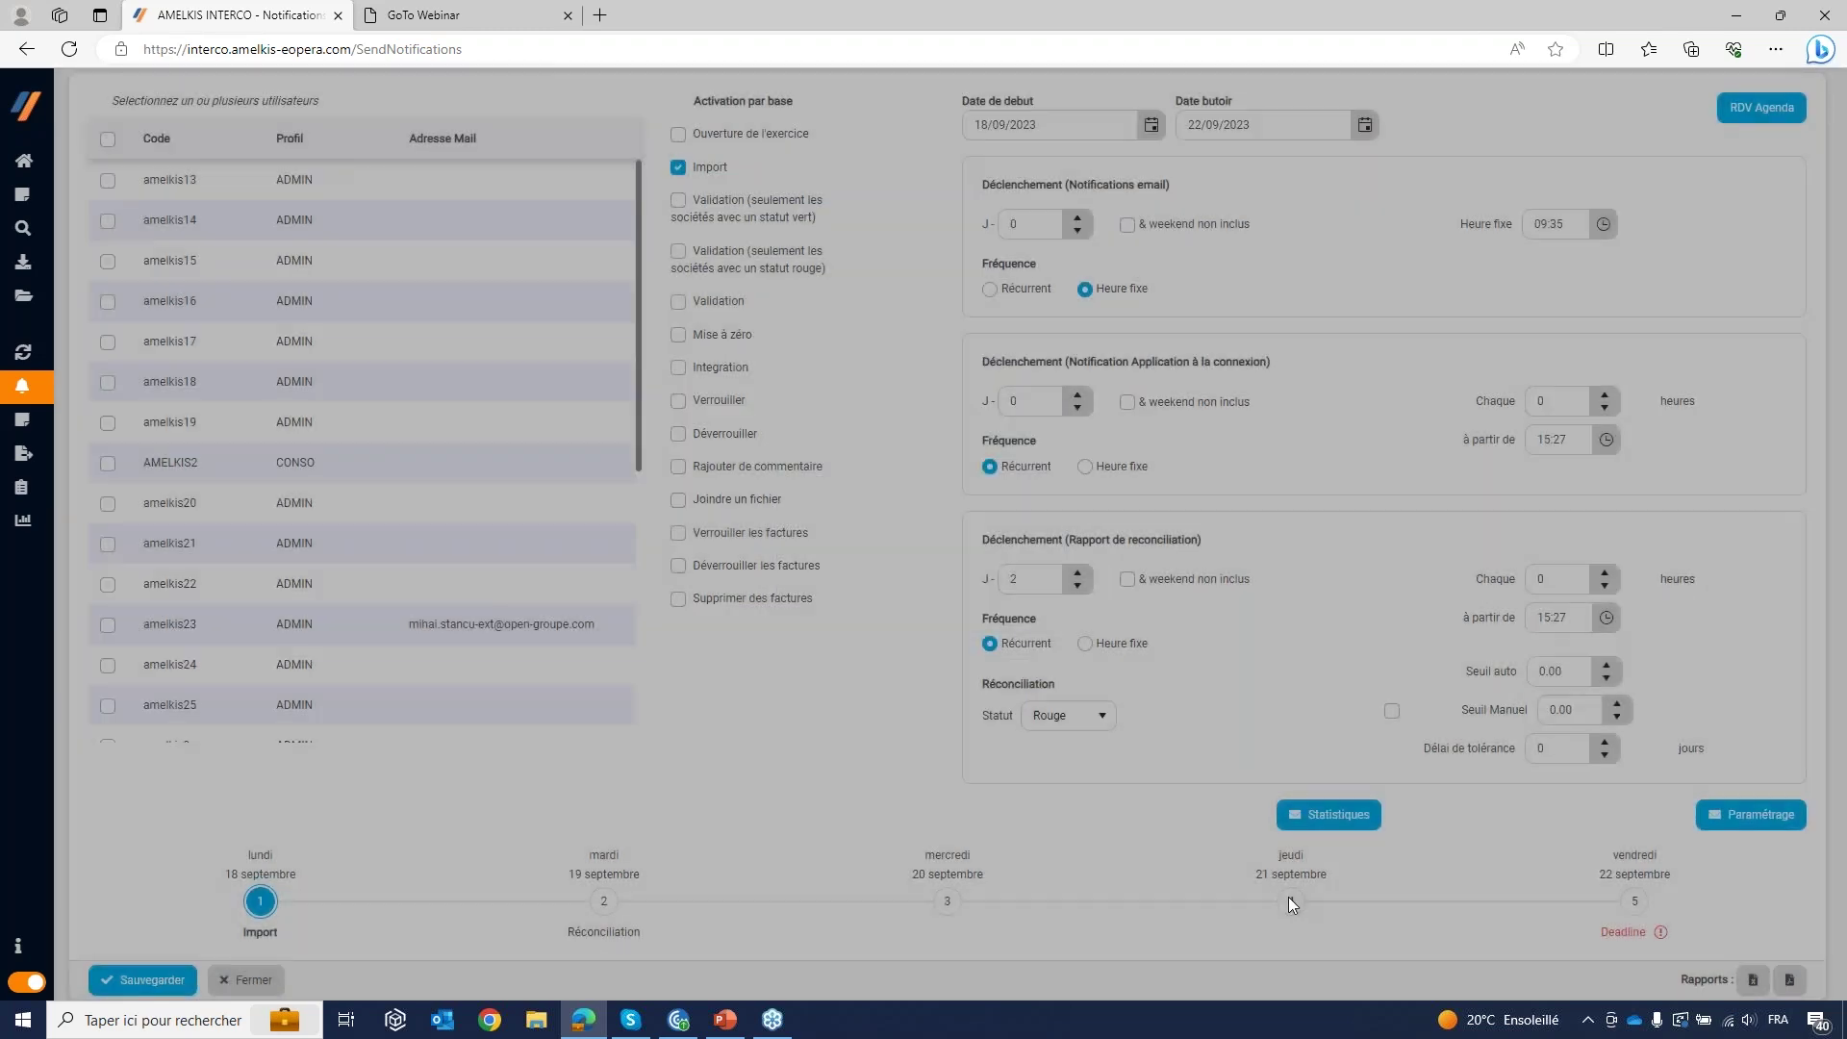
Step: Assign the Contrôle option to Thursday 21 September and save the notification settings
{"action": "left_click", "coordinate": [1289, 899]}
{"action": "left_click", "coordinate": [880, 611]}
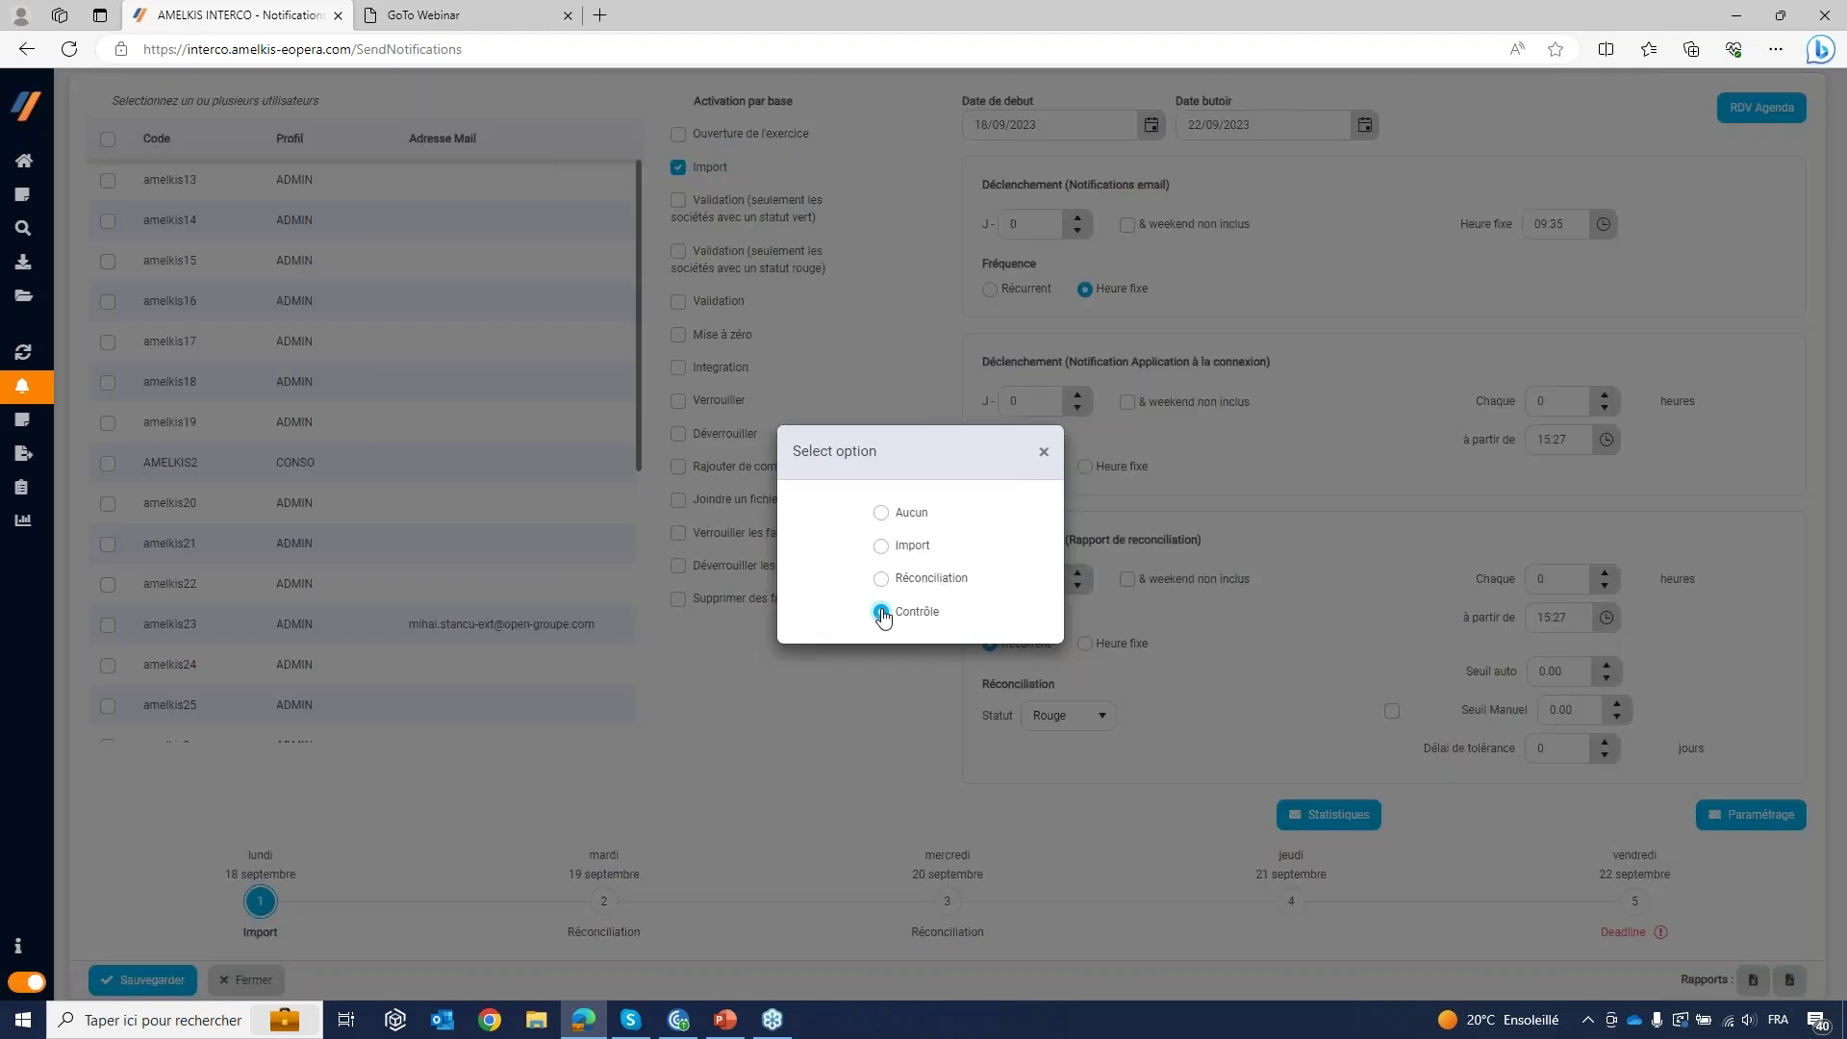
{"action": "left_click", "coordinate": [1121, 821]}
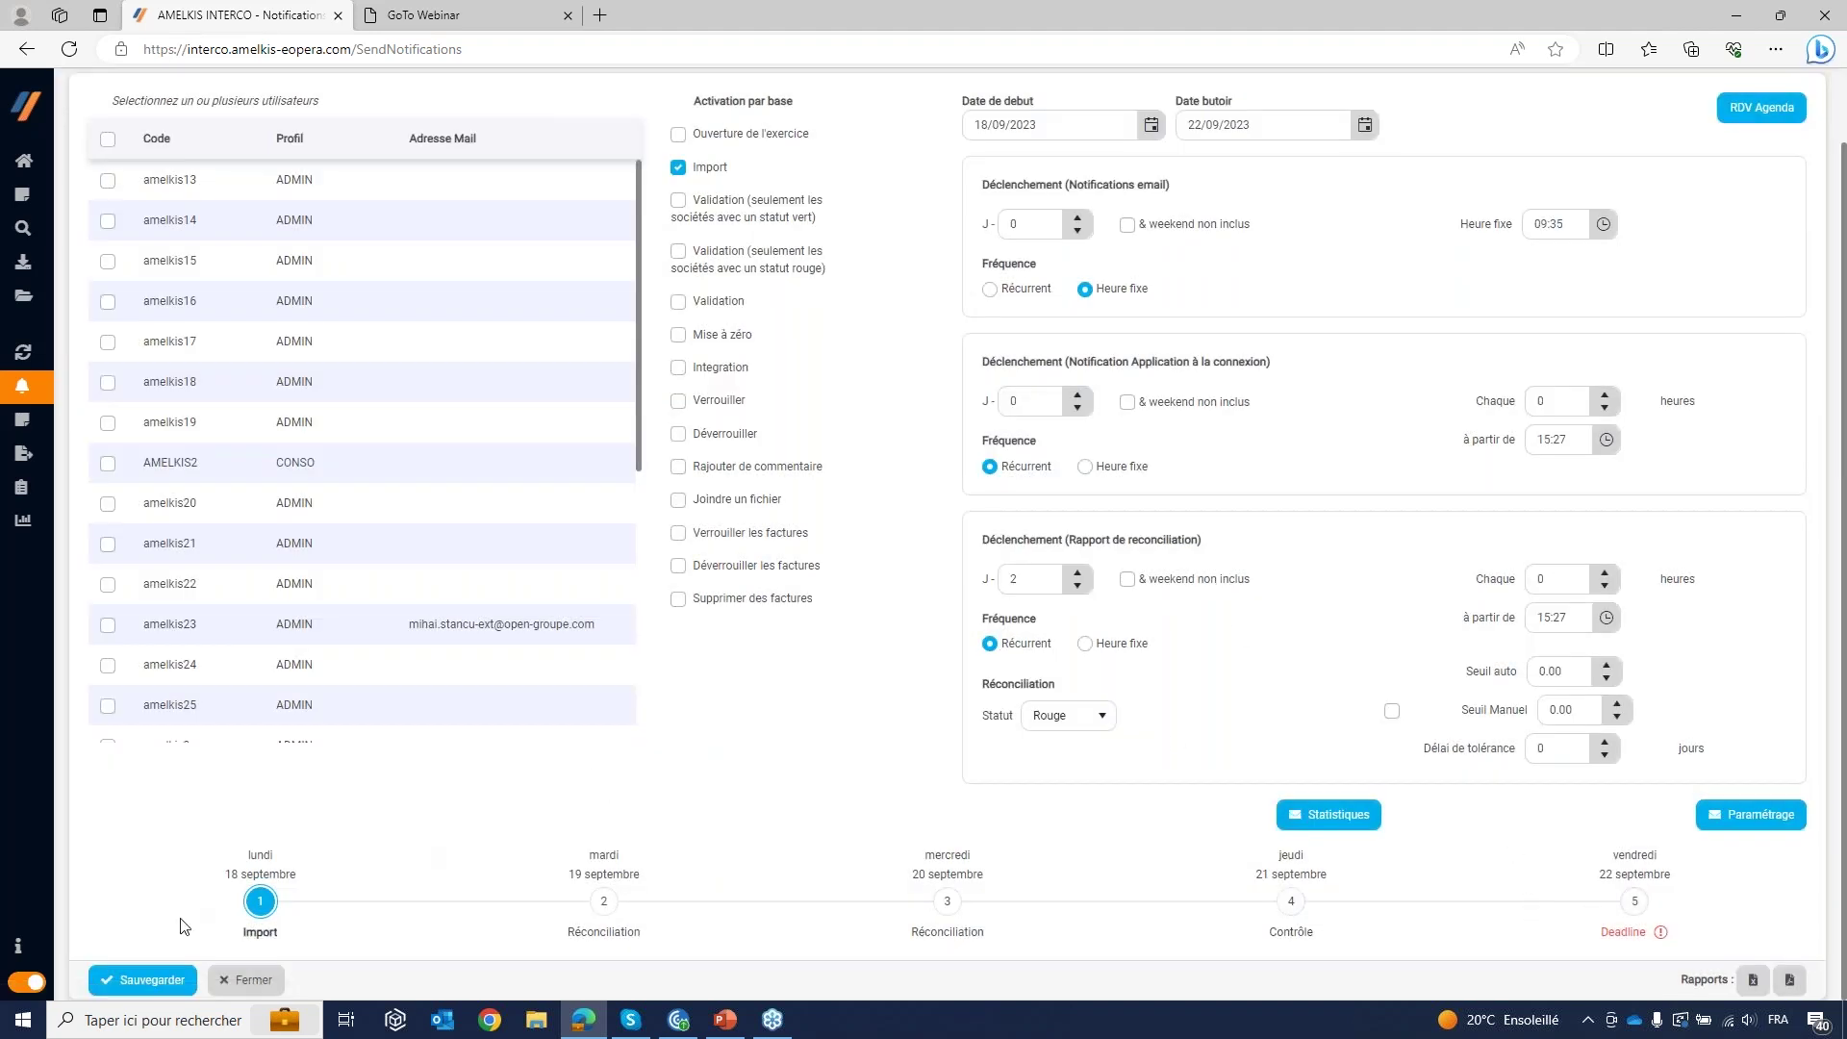
{"action": "left_click", "coordinate": [135, 981]}
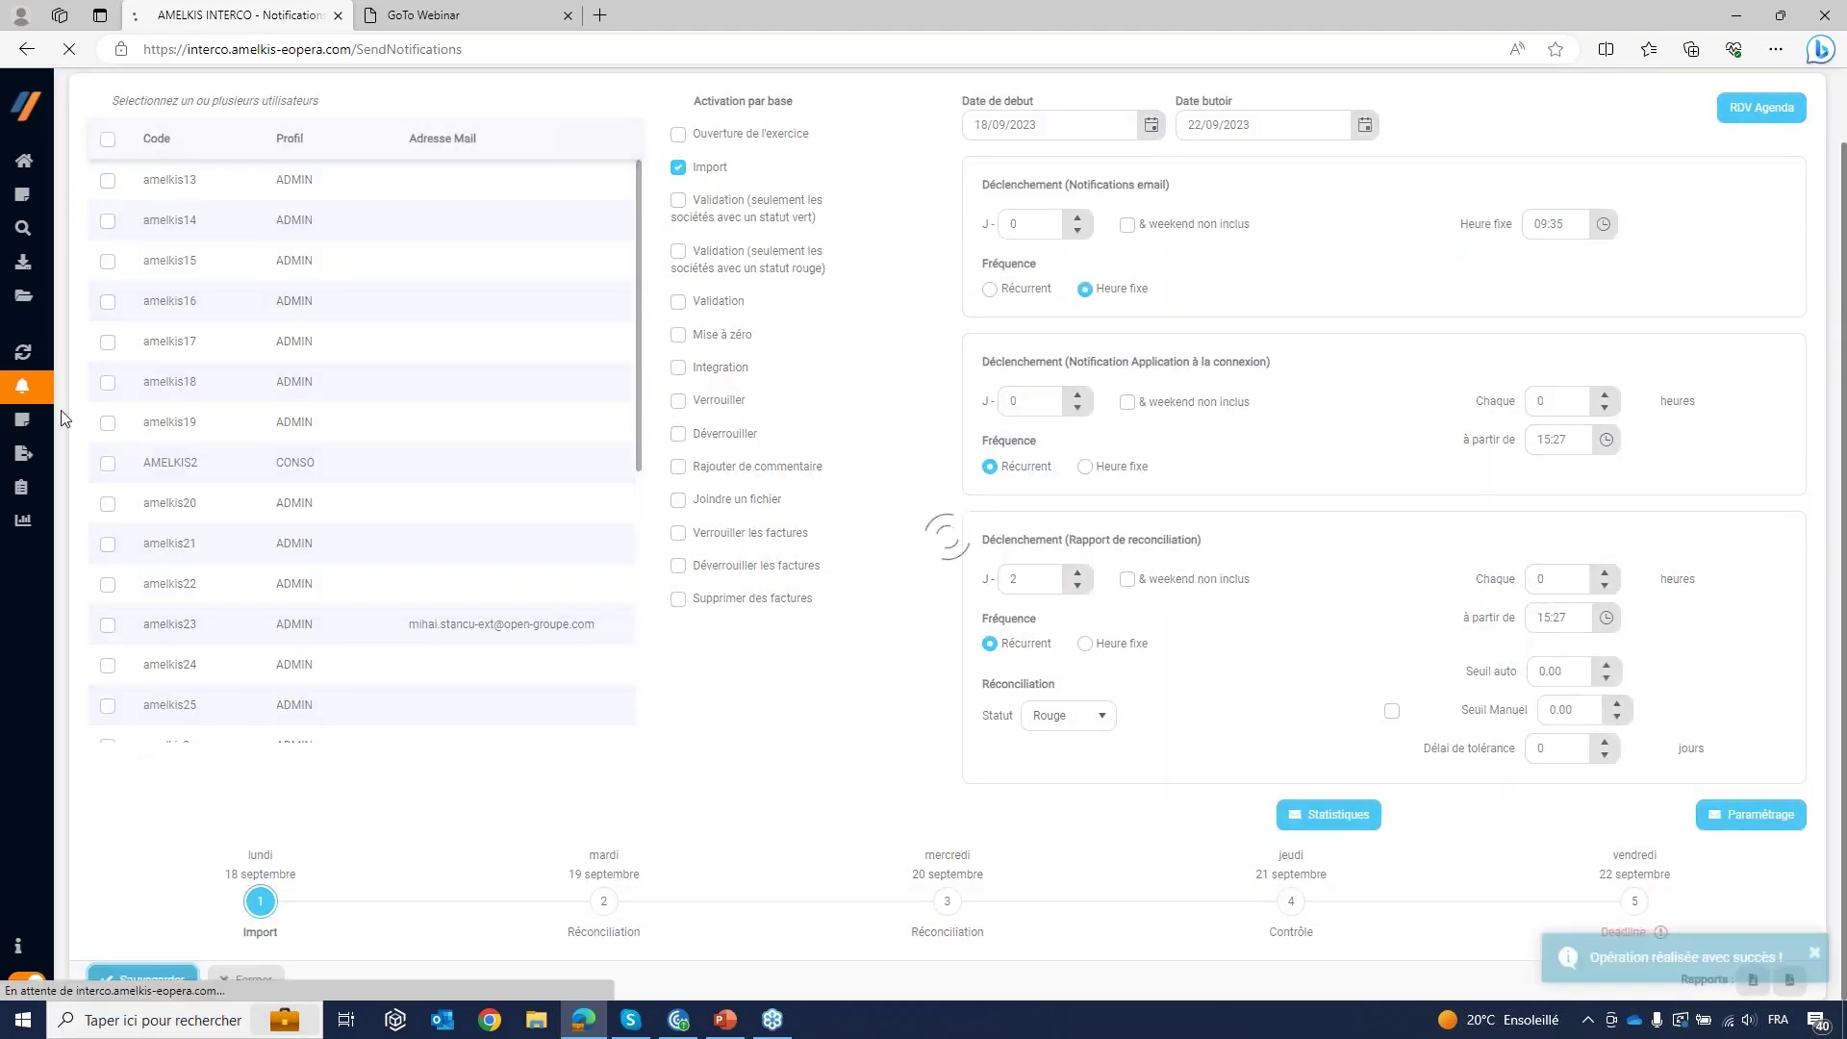
Step: Return to the Accueil page to check the closing calendar, and open and close the group comment editor
{"action": "left_click", "coordinate": [23, 166]}
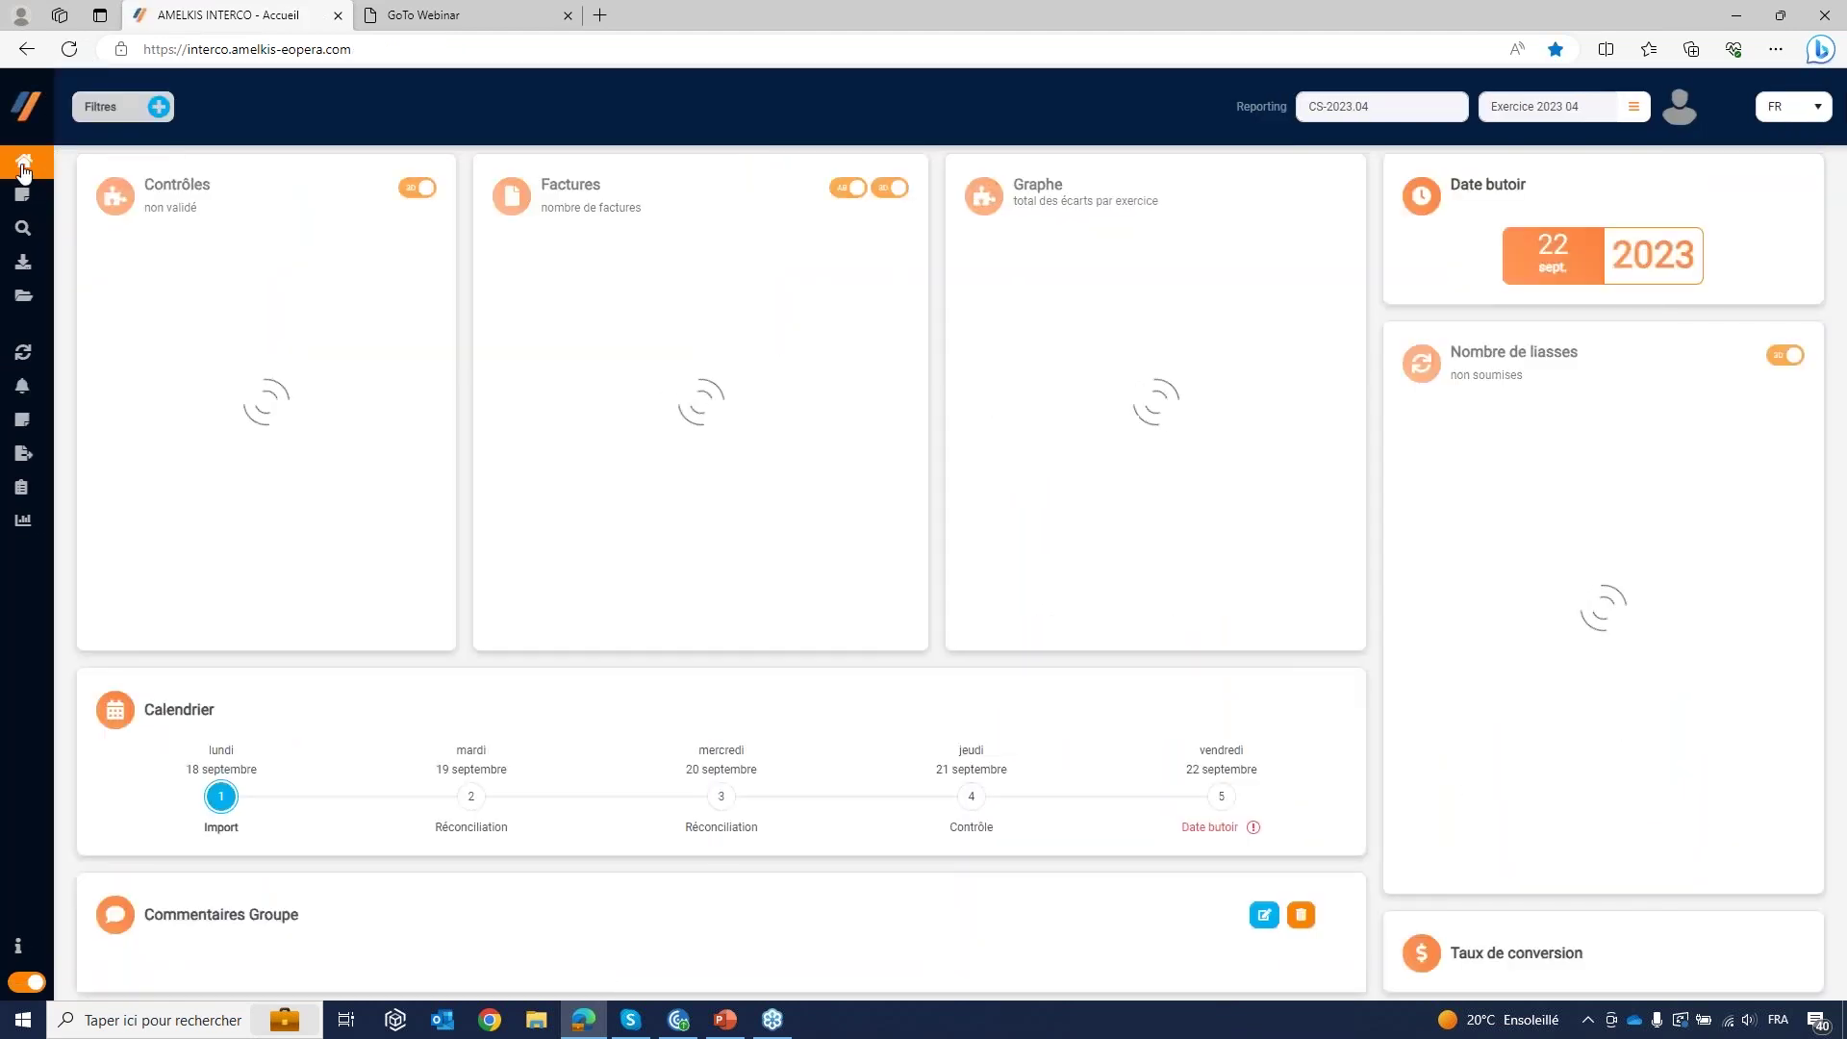
{"action": "mouse_move", "coordinate": [14, 354]}
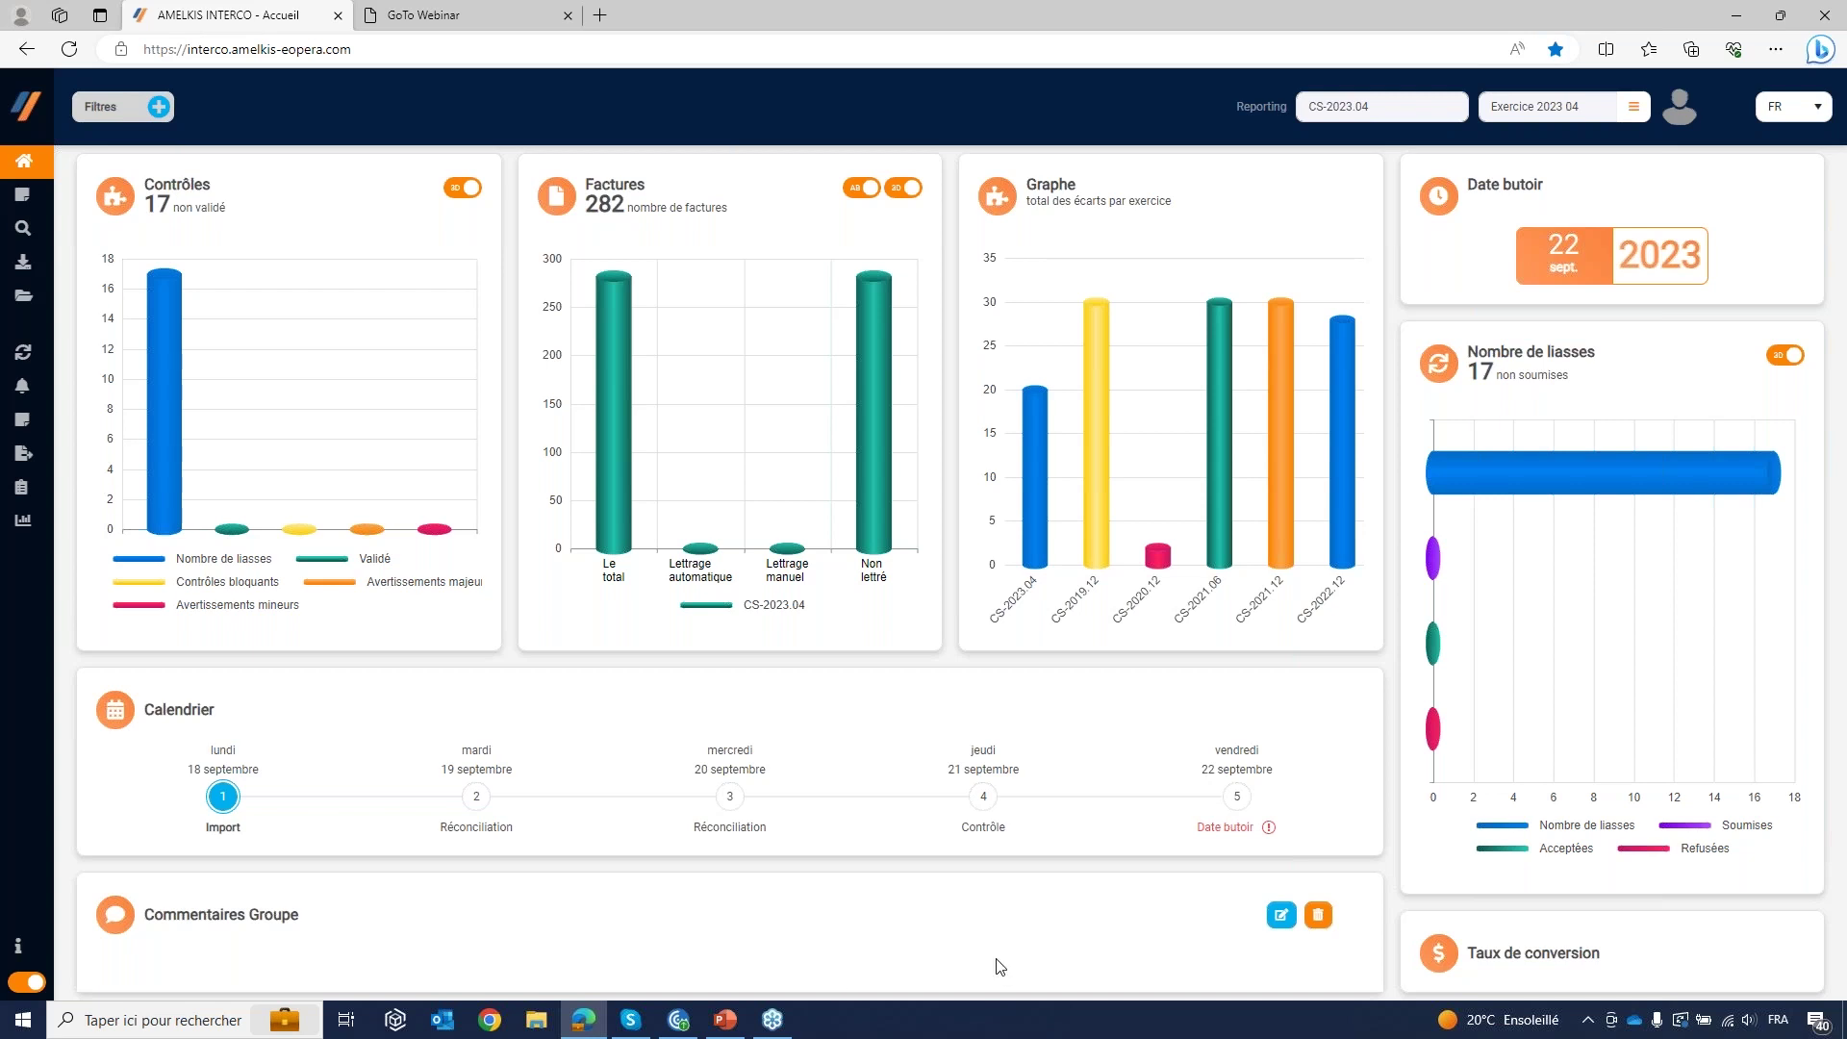
{"action": "left_click", "coordinate": [1282, 916]}
{"action": "left_click", "coordinate": [1139, 404]}
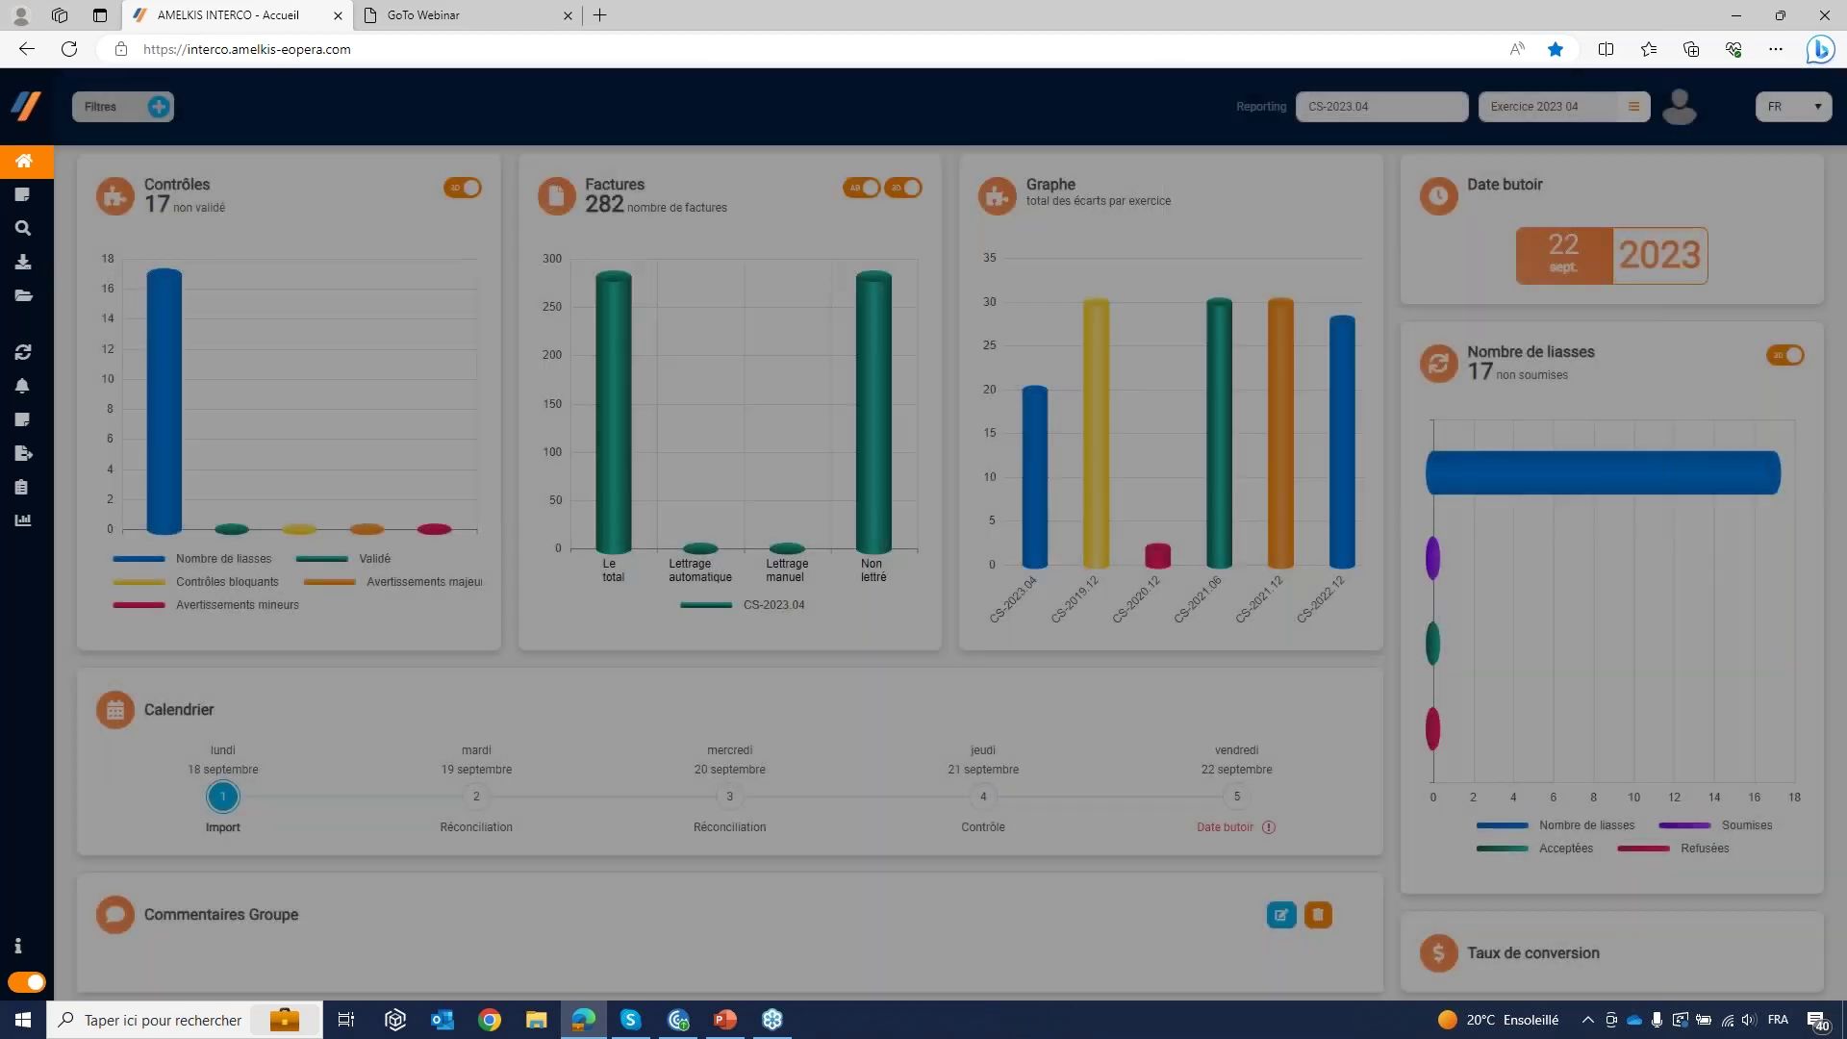
Step: Go to Notifications automatiques and select the TESTIR user in the user list
{"action": "mouse_move", "coordinate": [99, 327]}
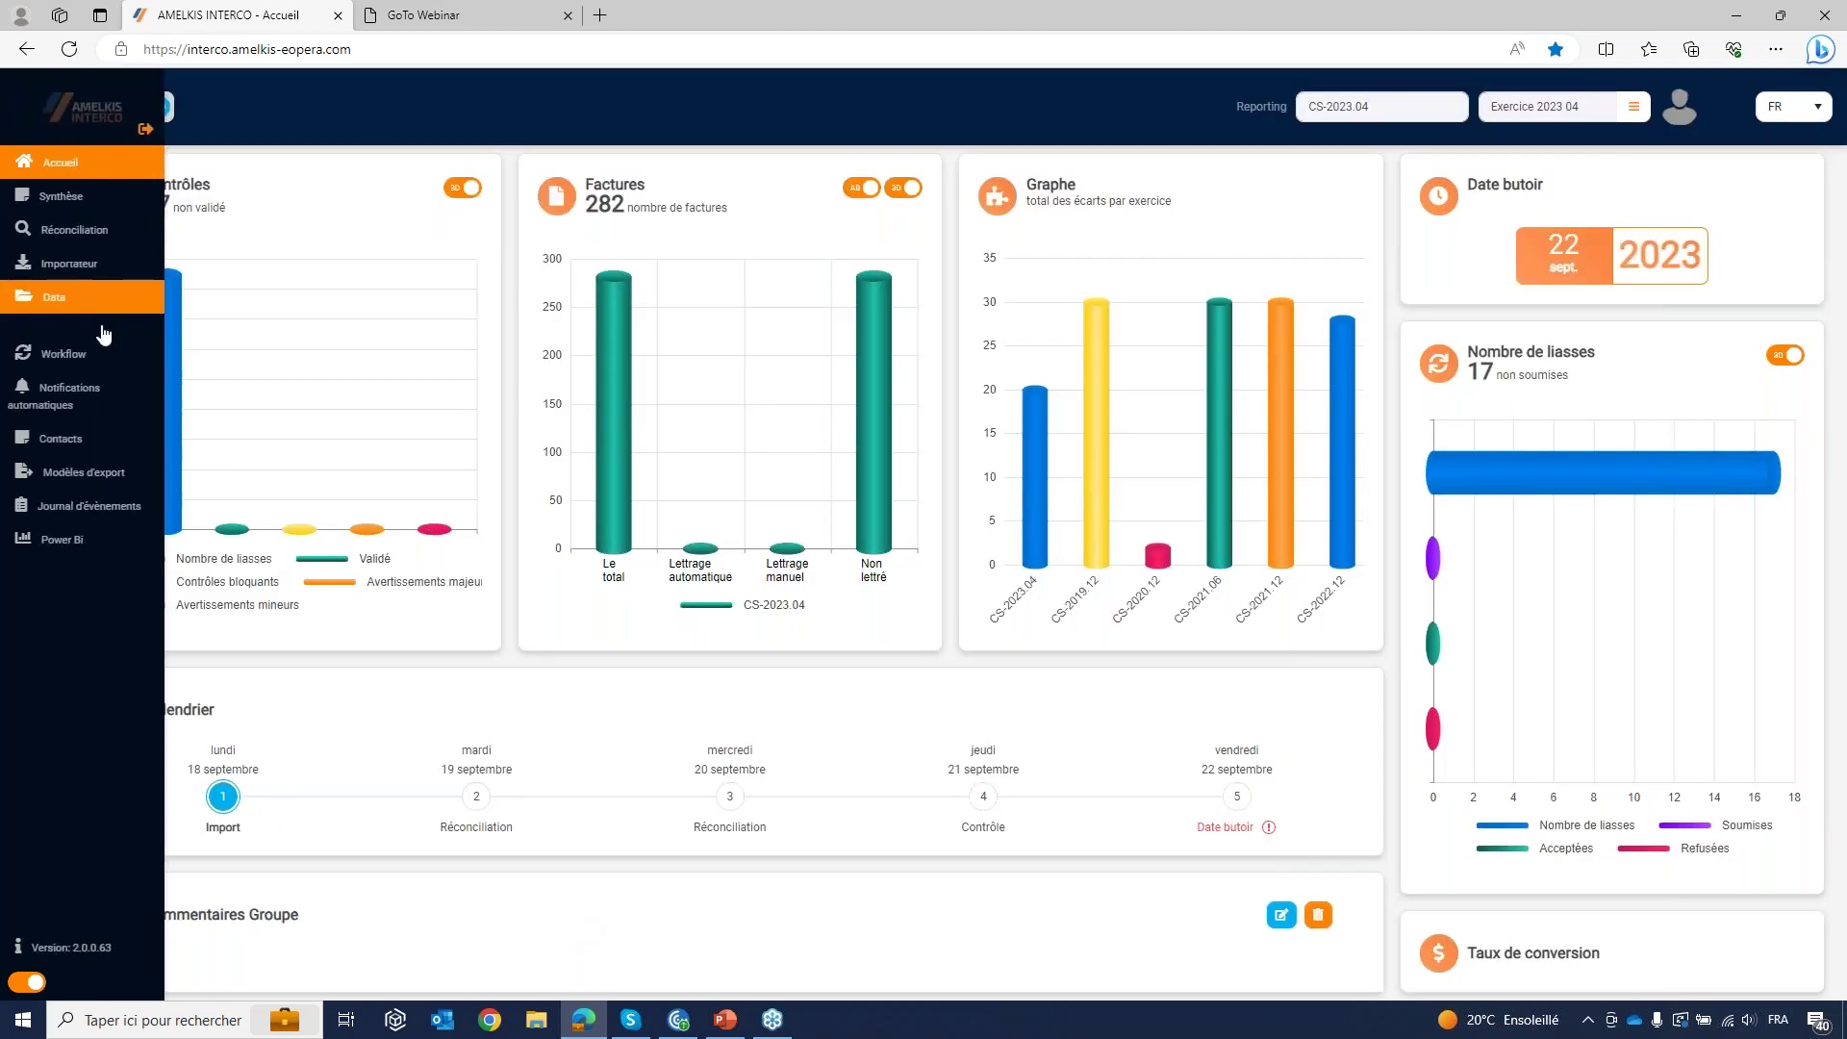
{"action": "left_click", "coordinate": [93, 394]}
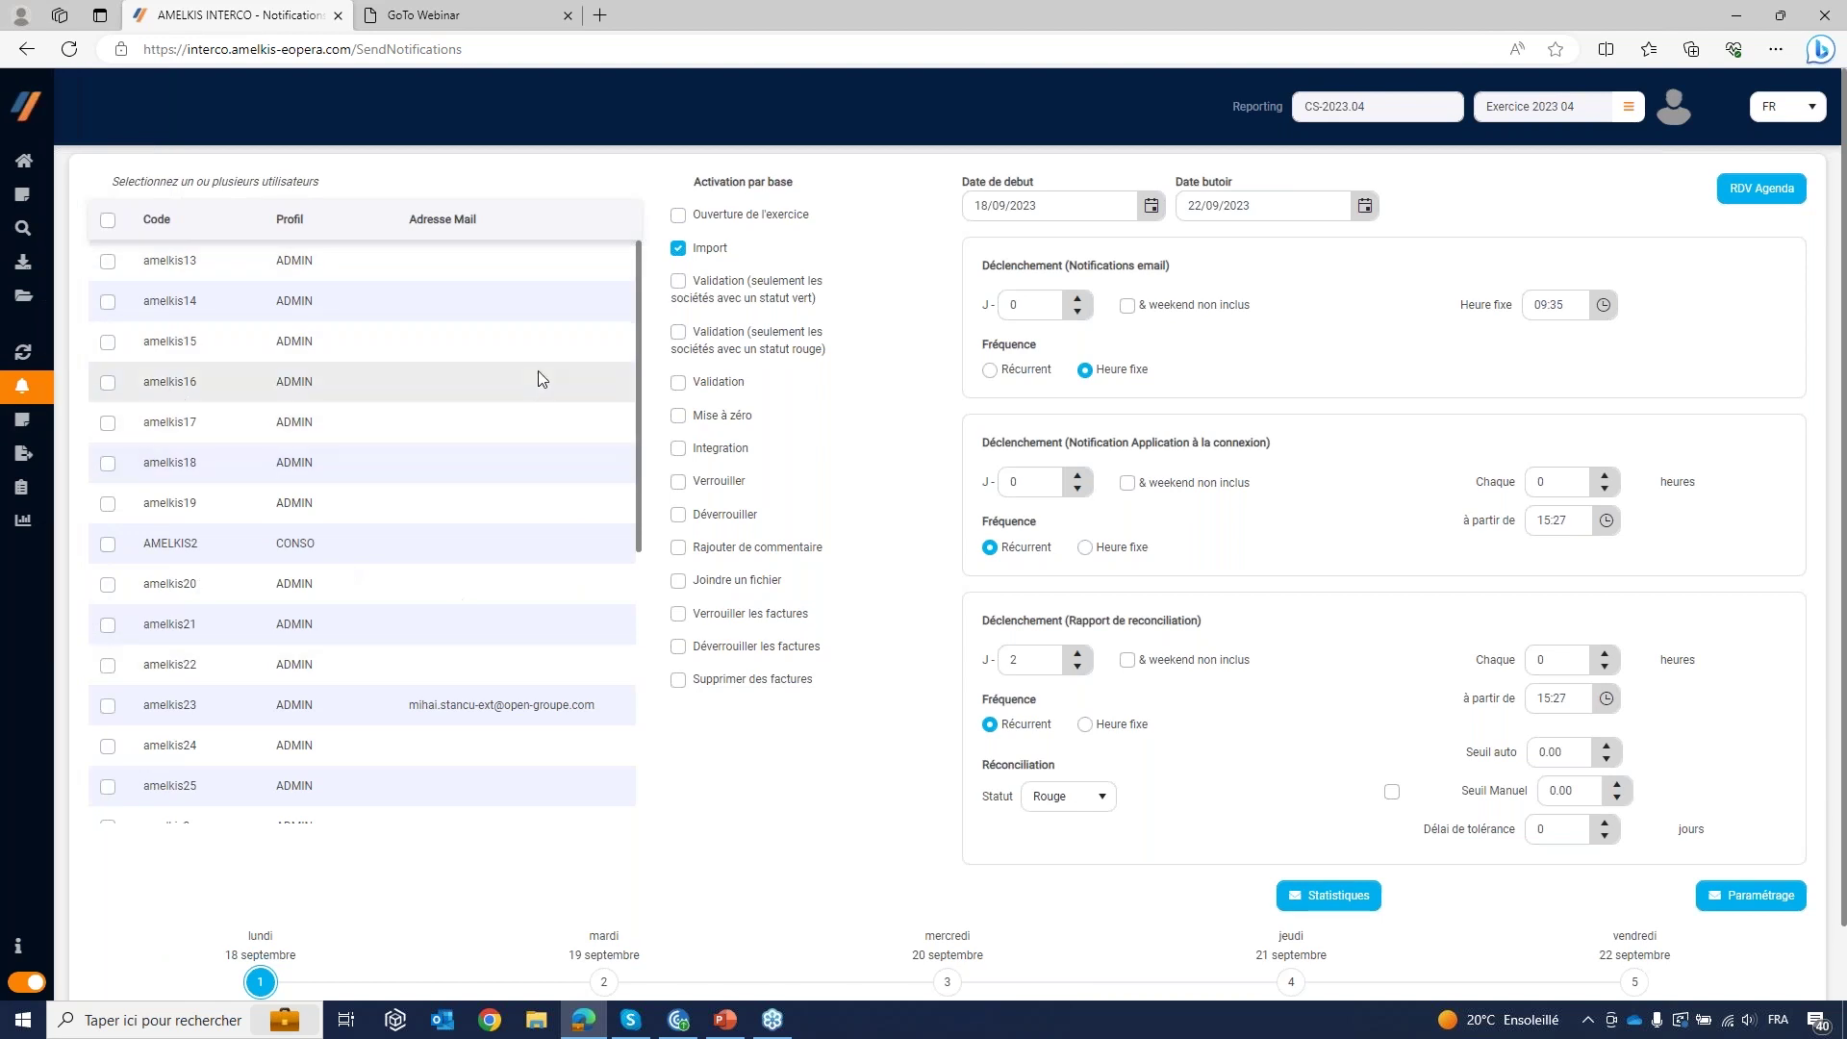
{"action": "left_click_drag", "start_coordinate": [639, 306], "coordinate": [650, 438]}
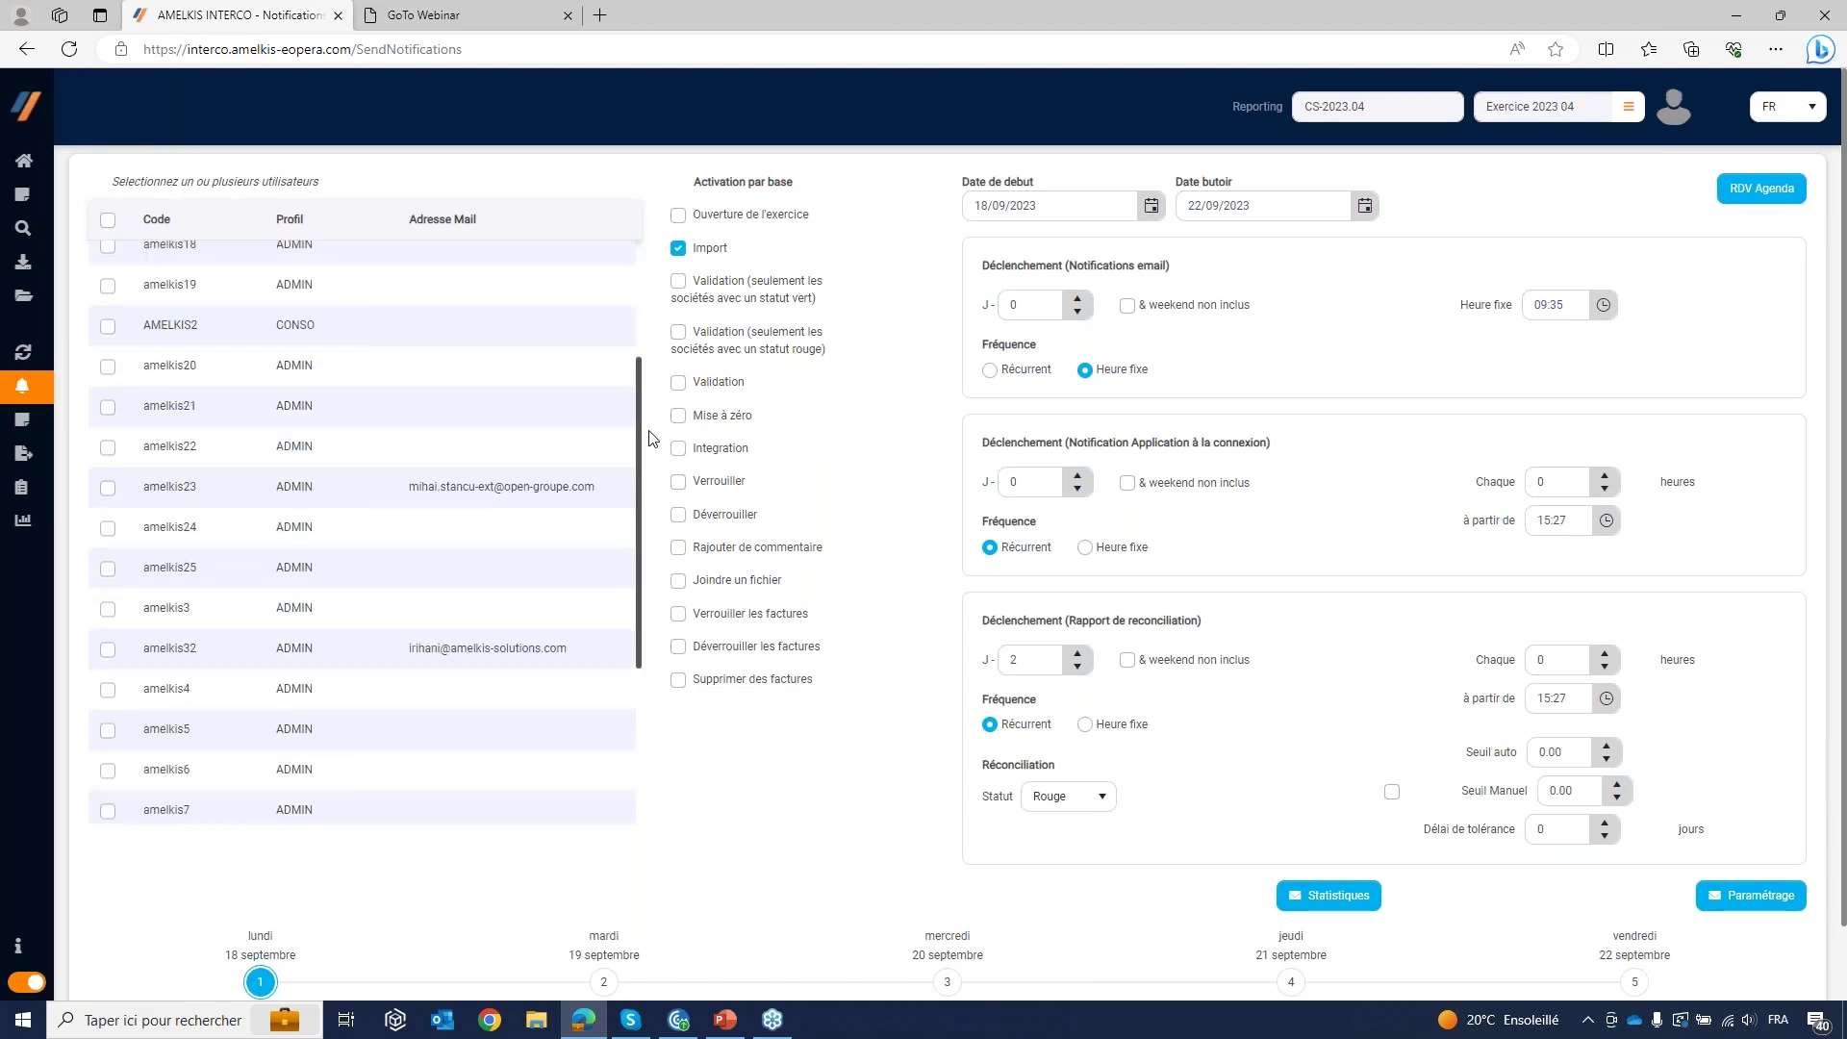
{"action": "scroll", "coordinate": [481, 395], "scroll_direction": "up", "scroll_amount": 2}
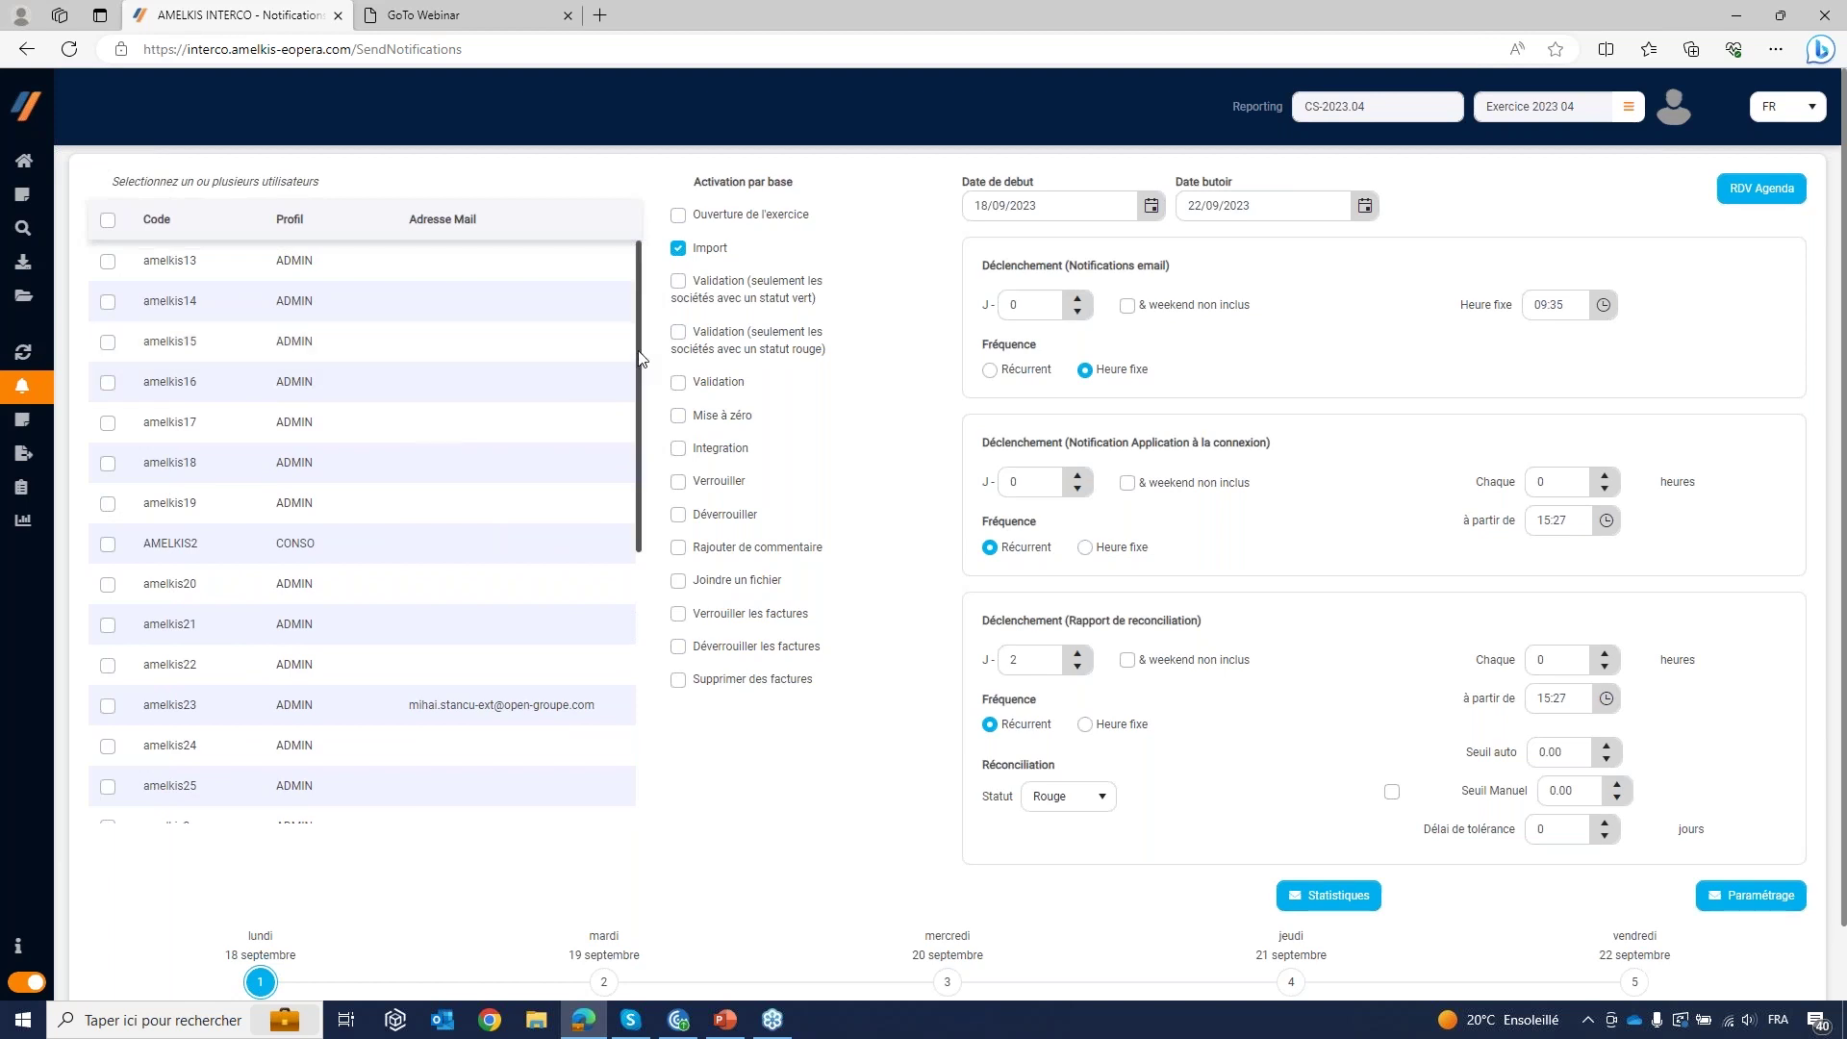
{"action": "left_click_drag", "start_coordinate": [639, 356], "coordinate": [640, 625]}
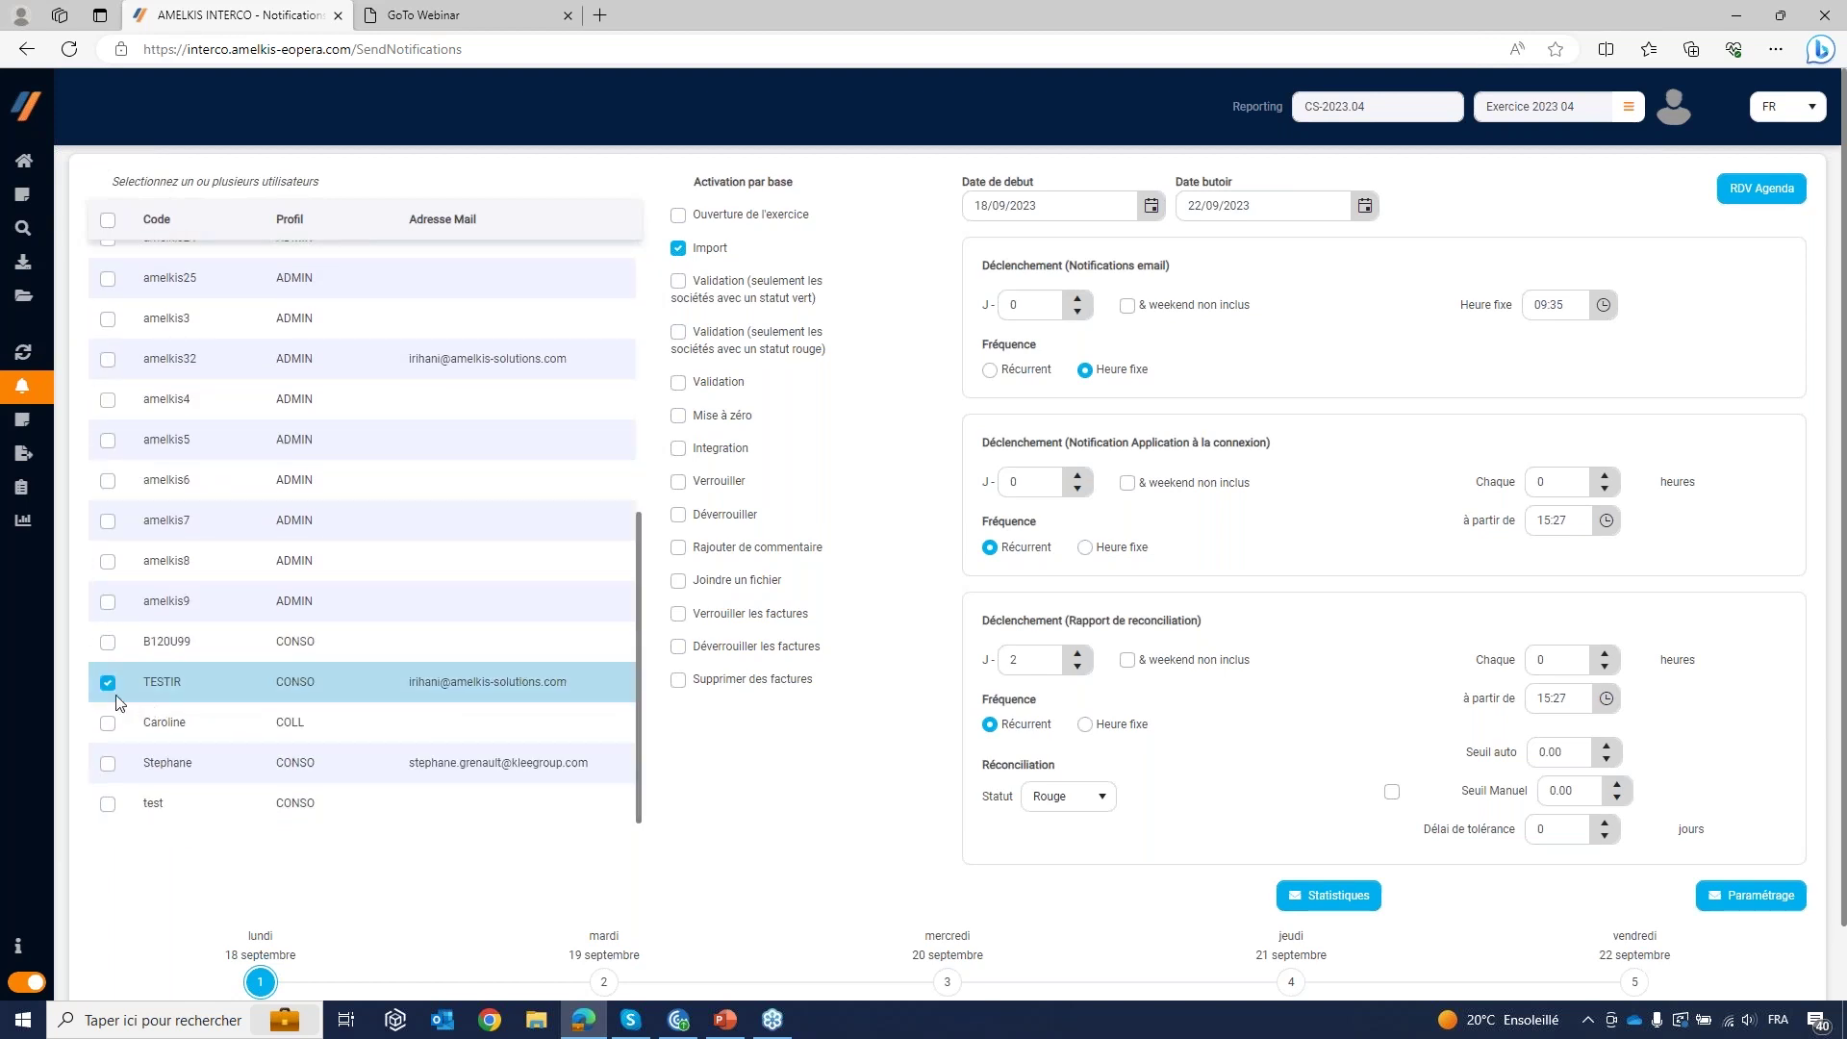
Step: Activate Mise à zéro, Integration, Verrouiller, Rajouter de commentaire and Joindre un fichier for the notifications
{"action": "left_click", "coordinate": [679, 332]}
{"action": "left_click", "coordinate": [679, 332]}
{"action": "left_click", "coordinate": [679, 417]}
{"action": "left_click", "coordinate": [679, 449]}
{"action": "left_click", "coordinate": [679, 482]}
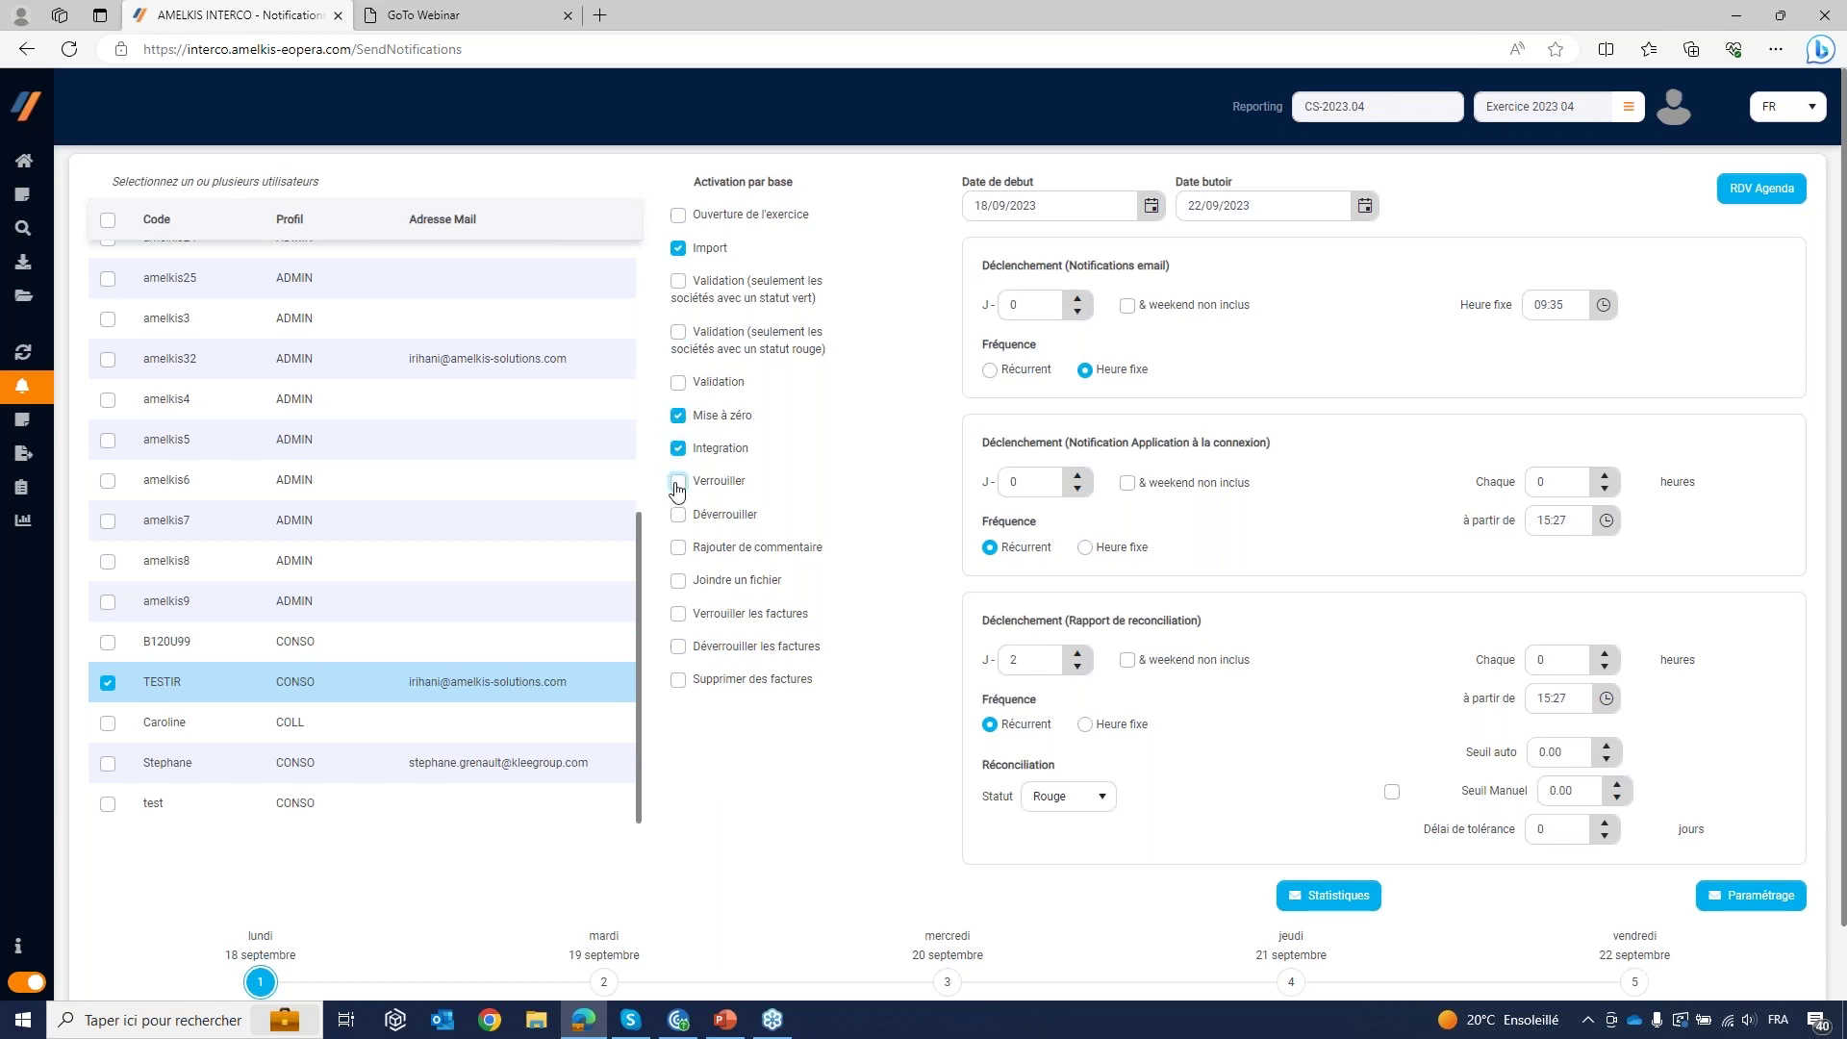
{"action": "left_click", "coordinate": [679, 548]}
{"action": "left_click", "coordinate": [679, 581]}
Step: Check the reconciliation report's status choices and manual threshold option, and save the notification settings
{"action": "left_click", "coordinate": [1101, 798]}
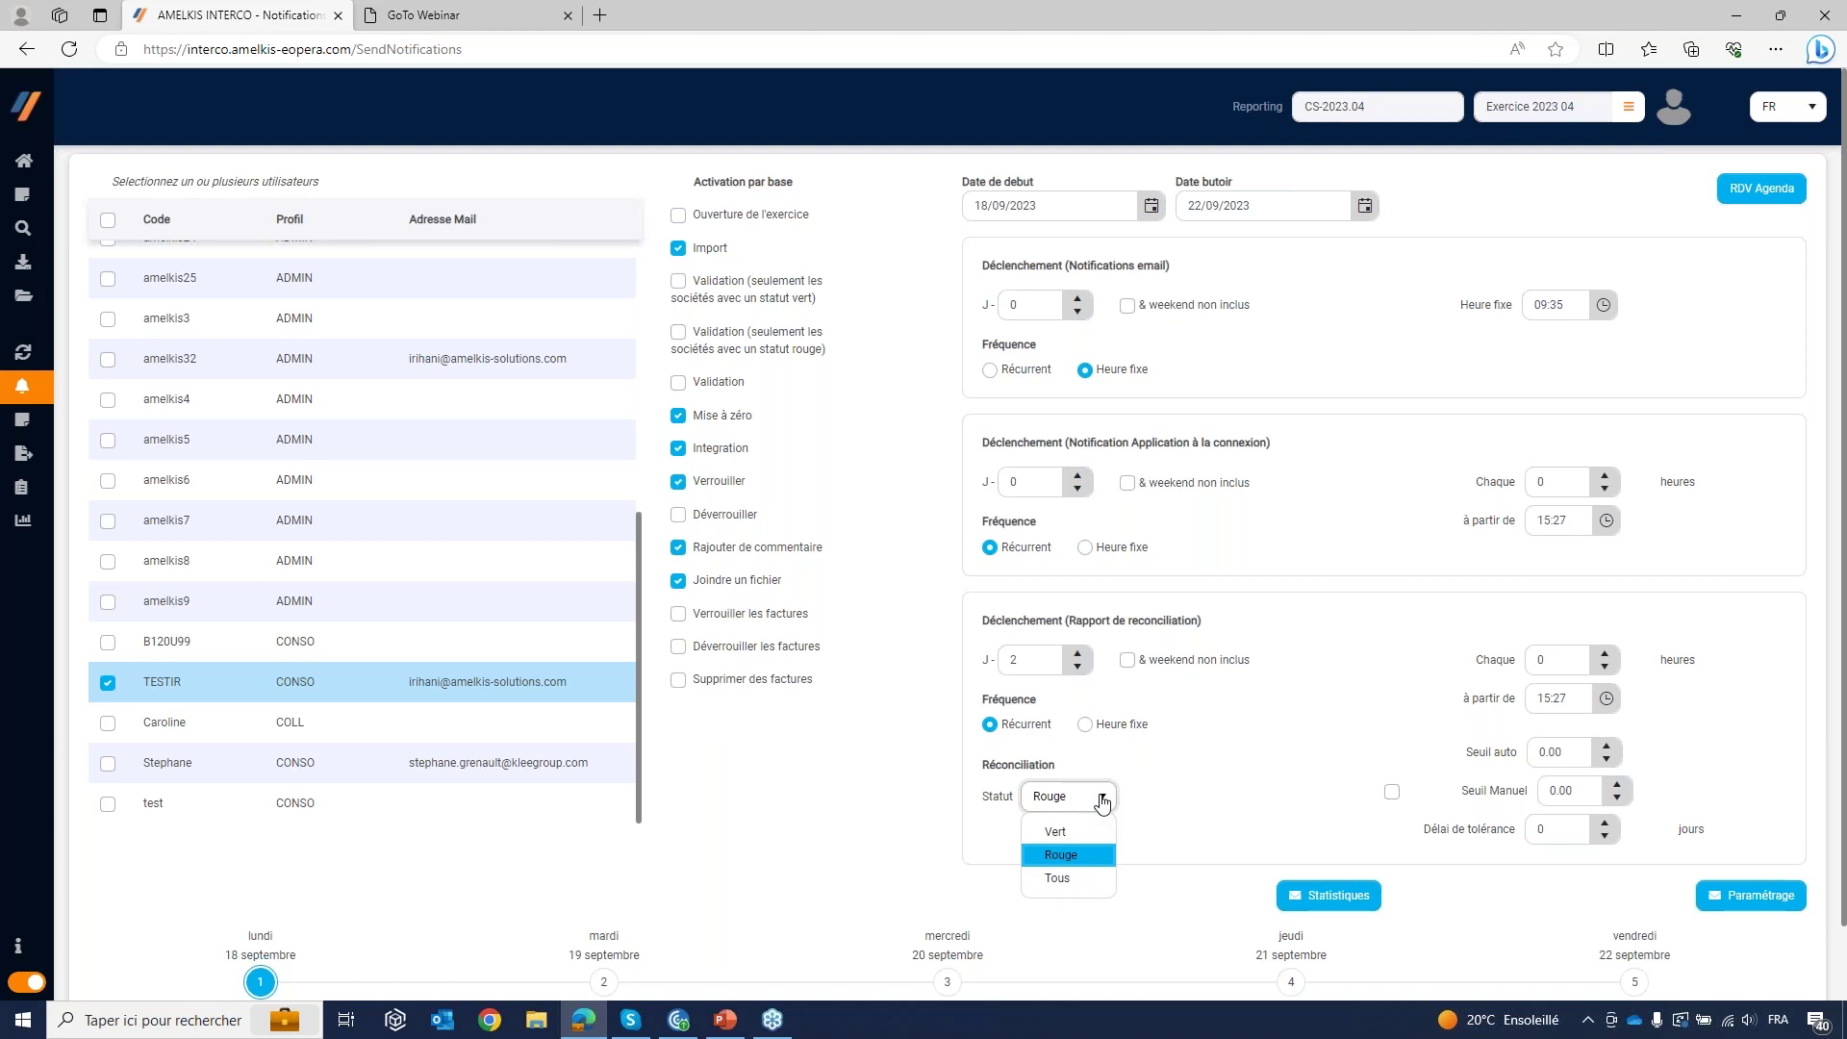
{"action": "left_click", "coordinate": [1101, 798]}
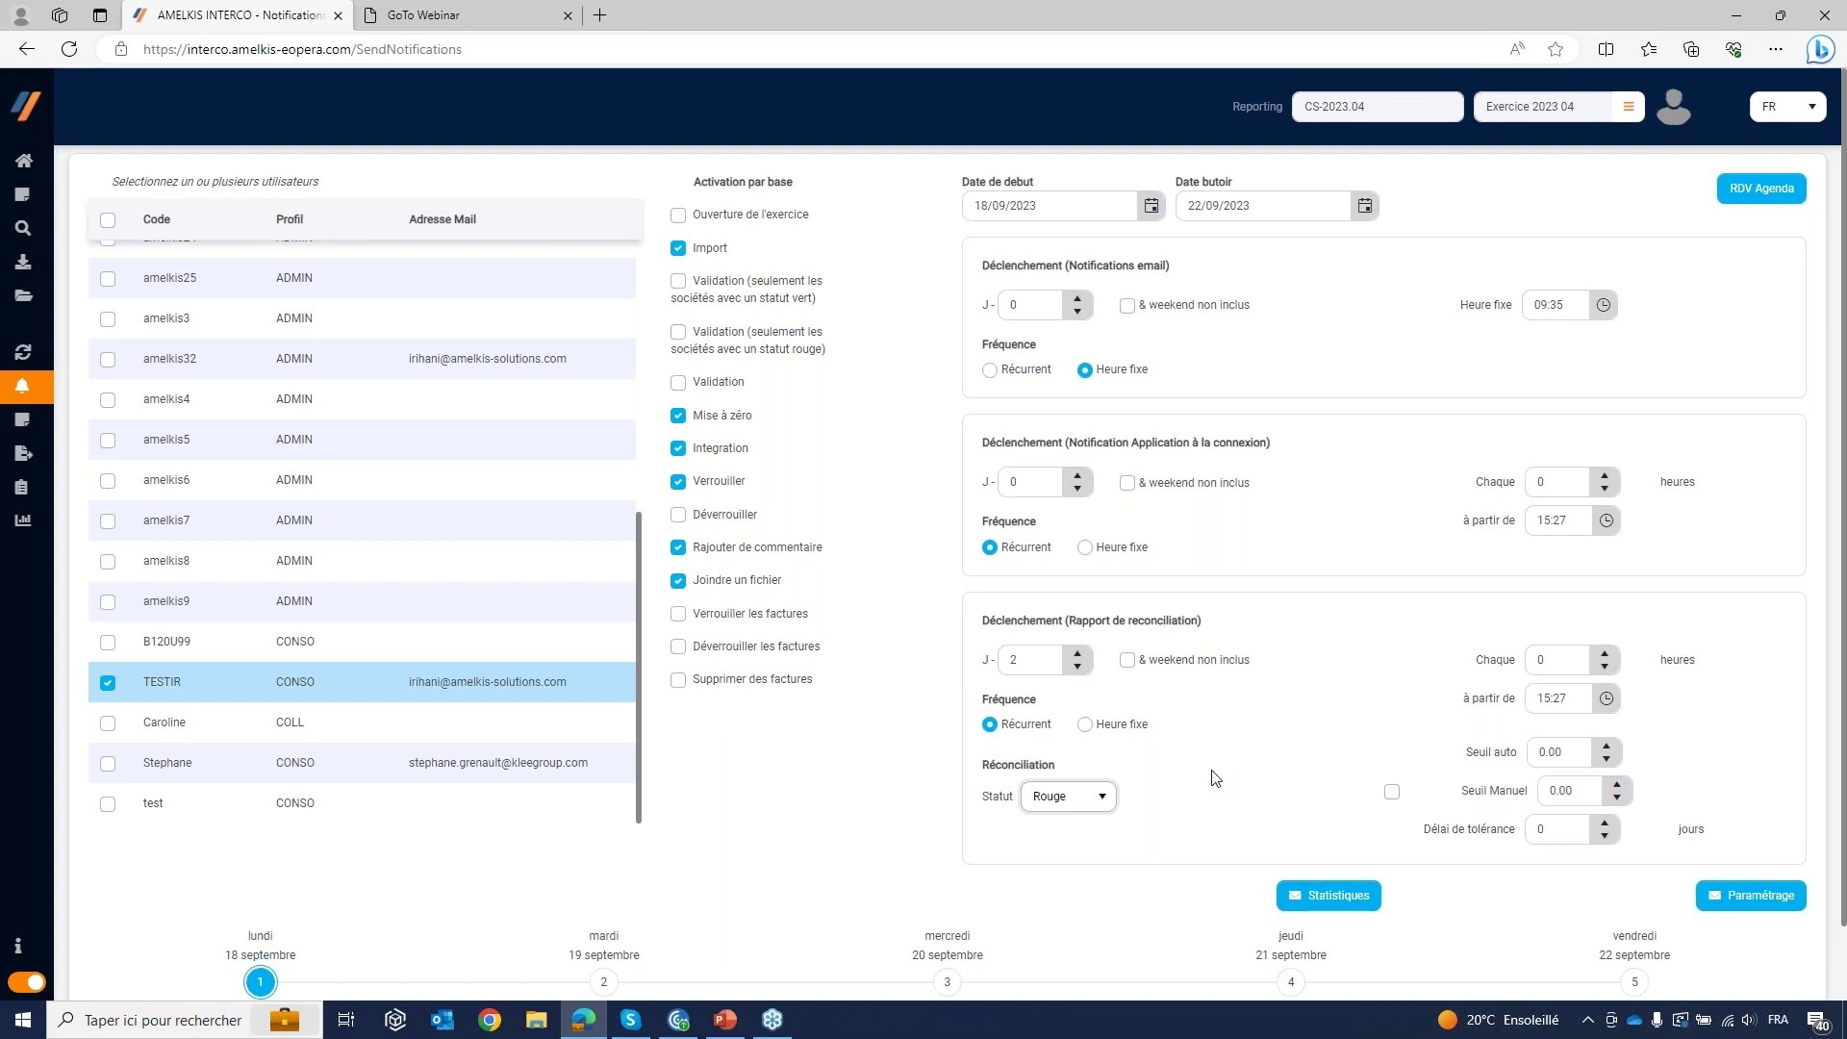
{"action": "left_click", "coordinate": [1391, 791]}
{"action": "left_click", "coordinate": [1391, 792]}
{"action": "left_click_drag", "start_coordinate": [1842, 668], "coordinate": [1839, 775]}
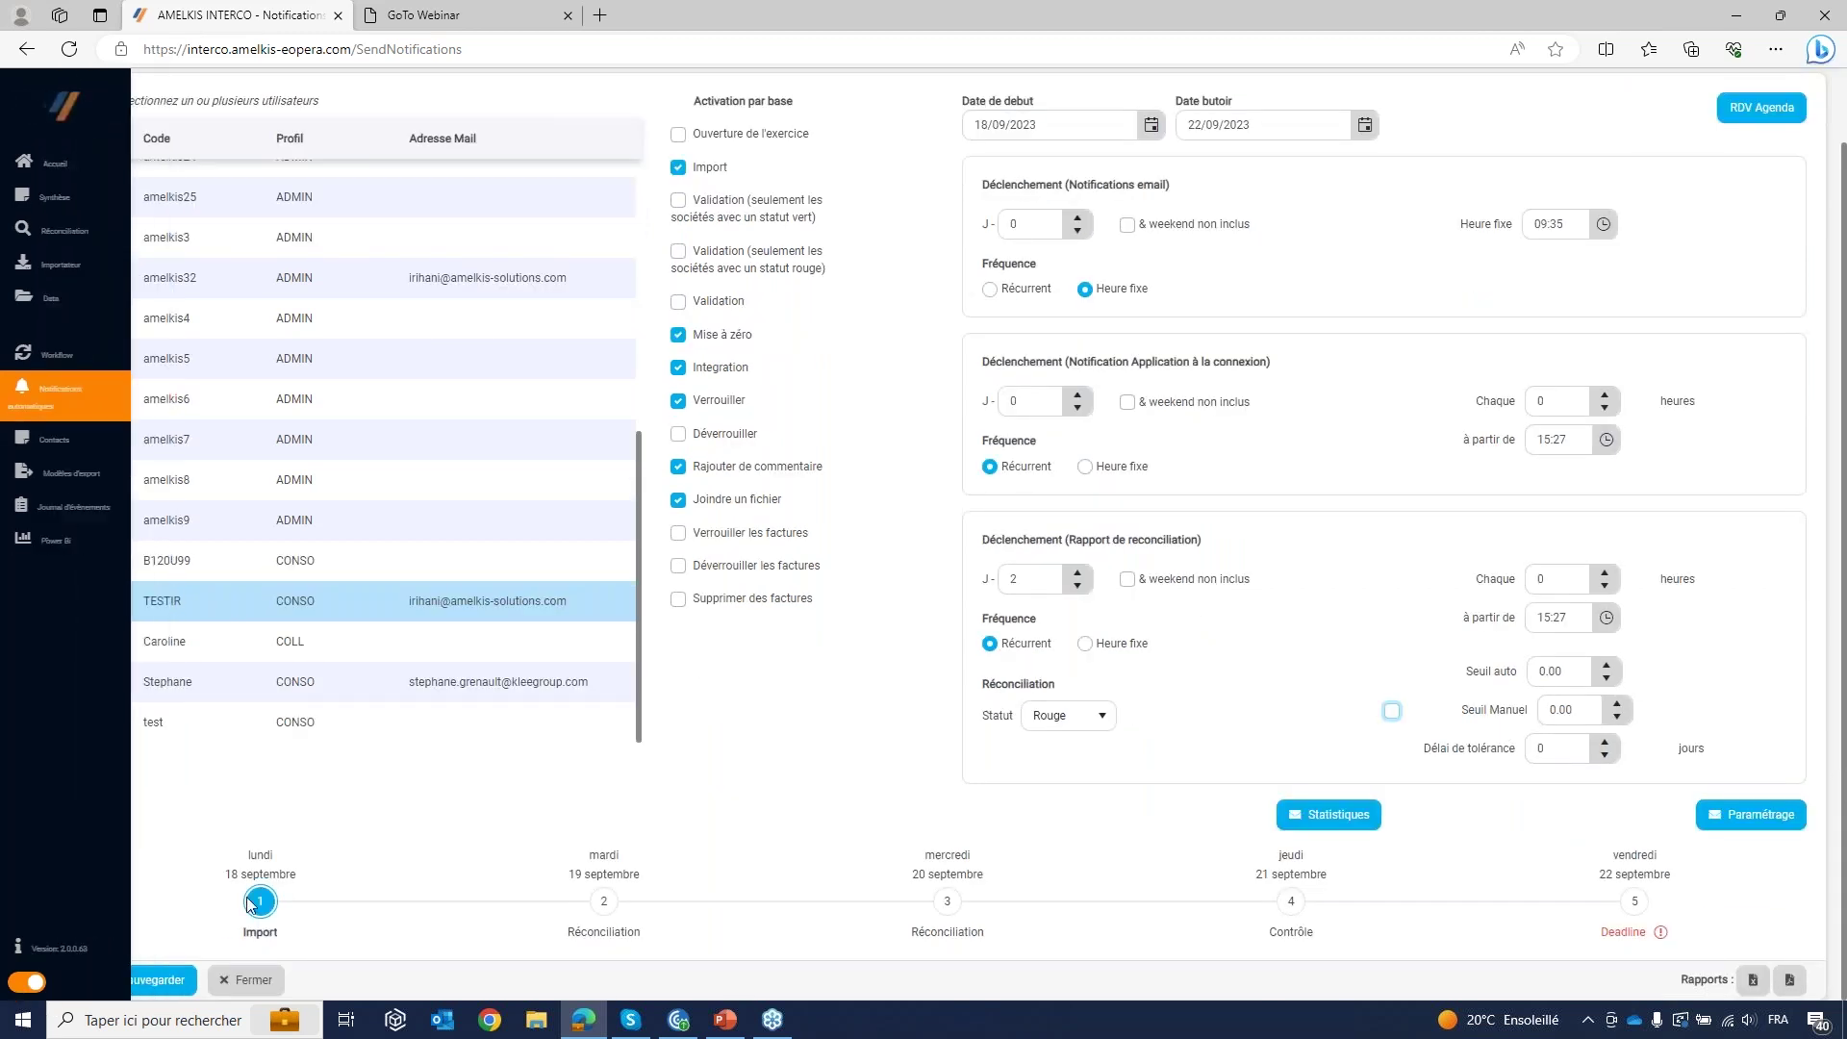
{"action": "left_click", "coordinate": [157, 981]}
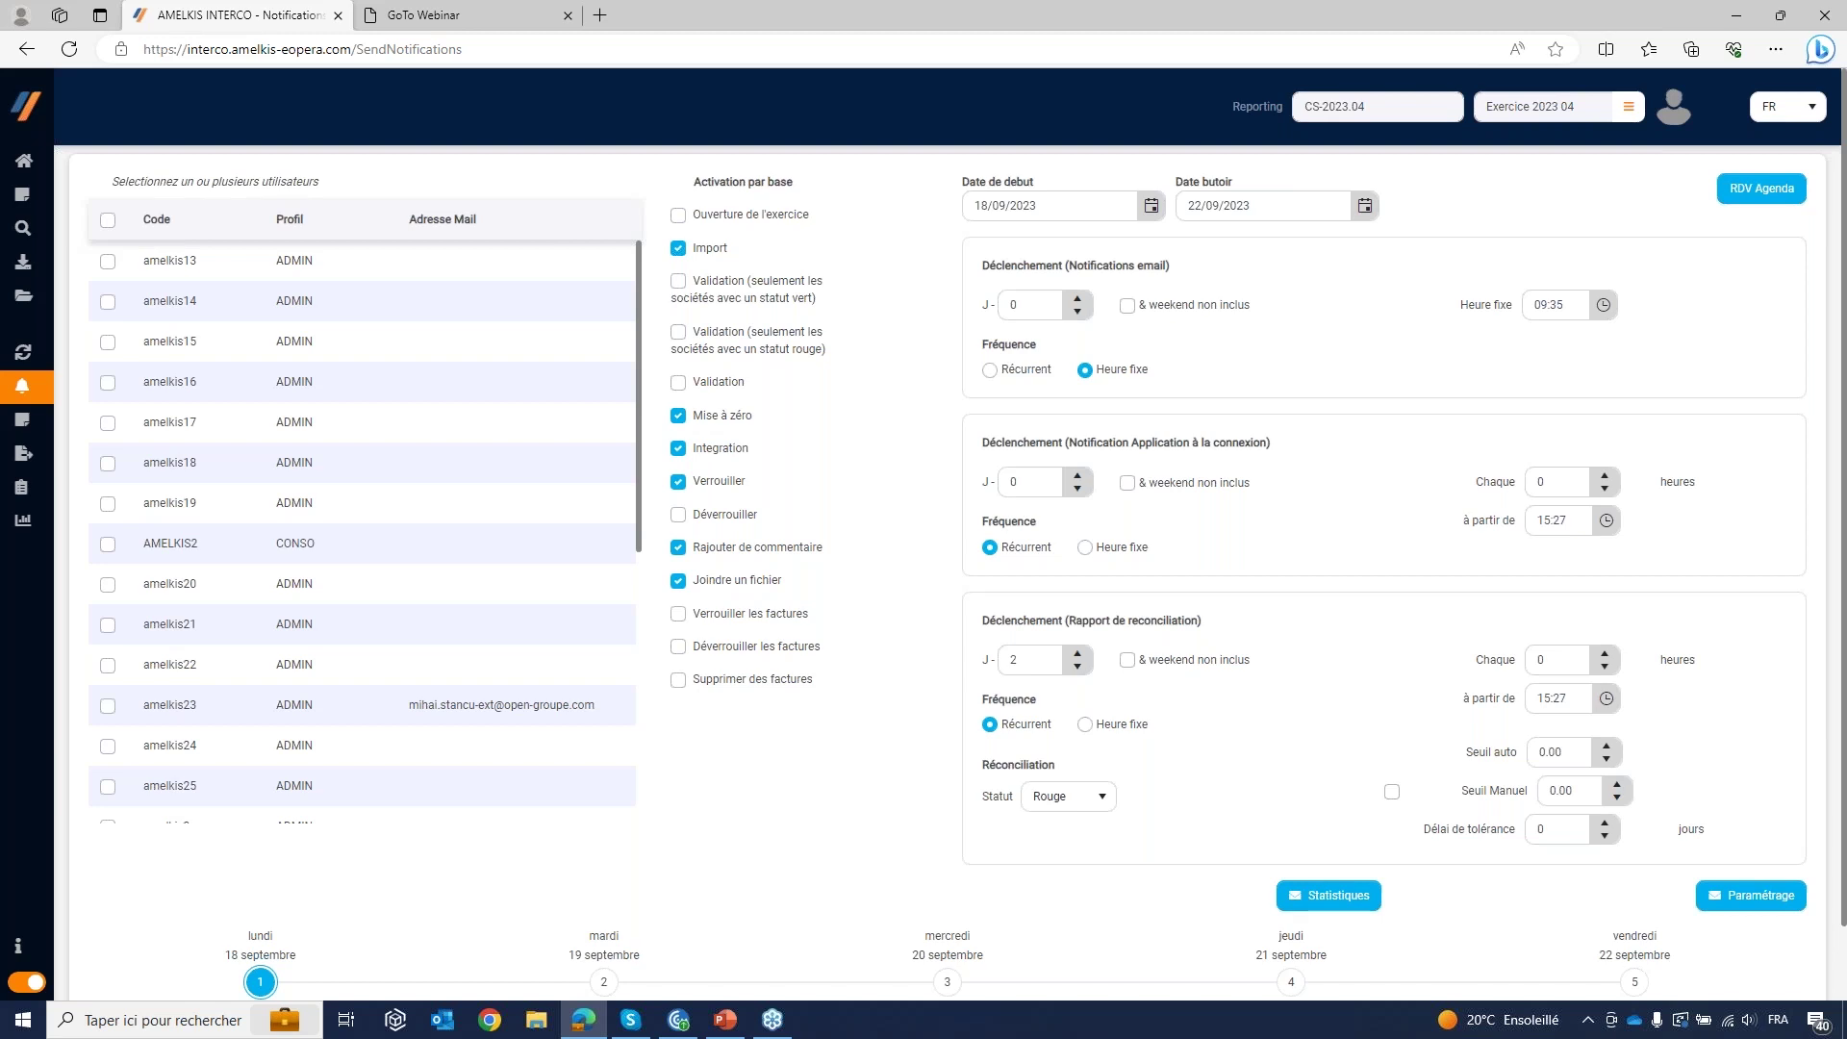
Step: Go to the Importateur page and select the IMPORTATEUR IG format under Import Intra-groupe
{"action": "mouse_move", "coordinate": [104, 258]}
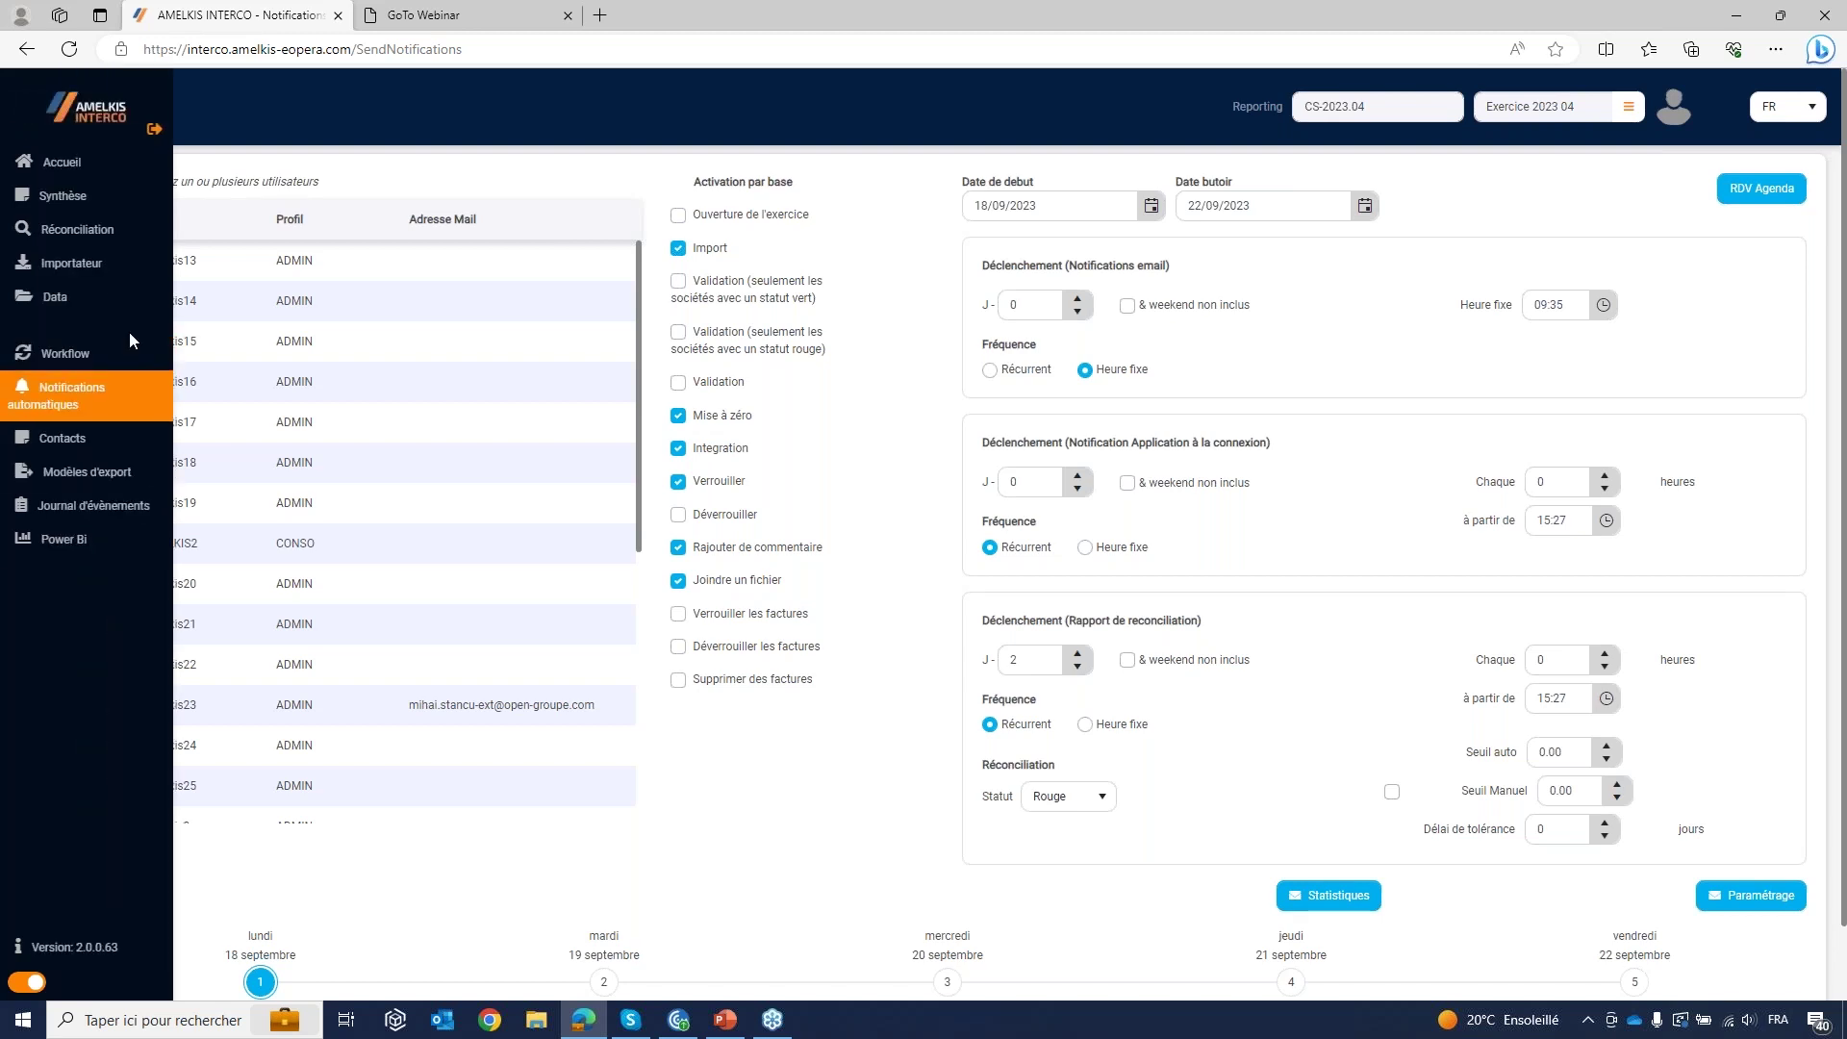
{"action": "left_click", "coordinate": [104, 260]}
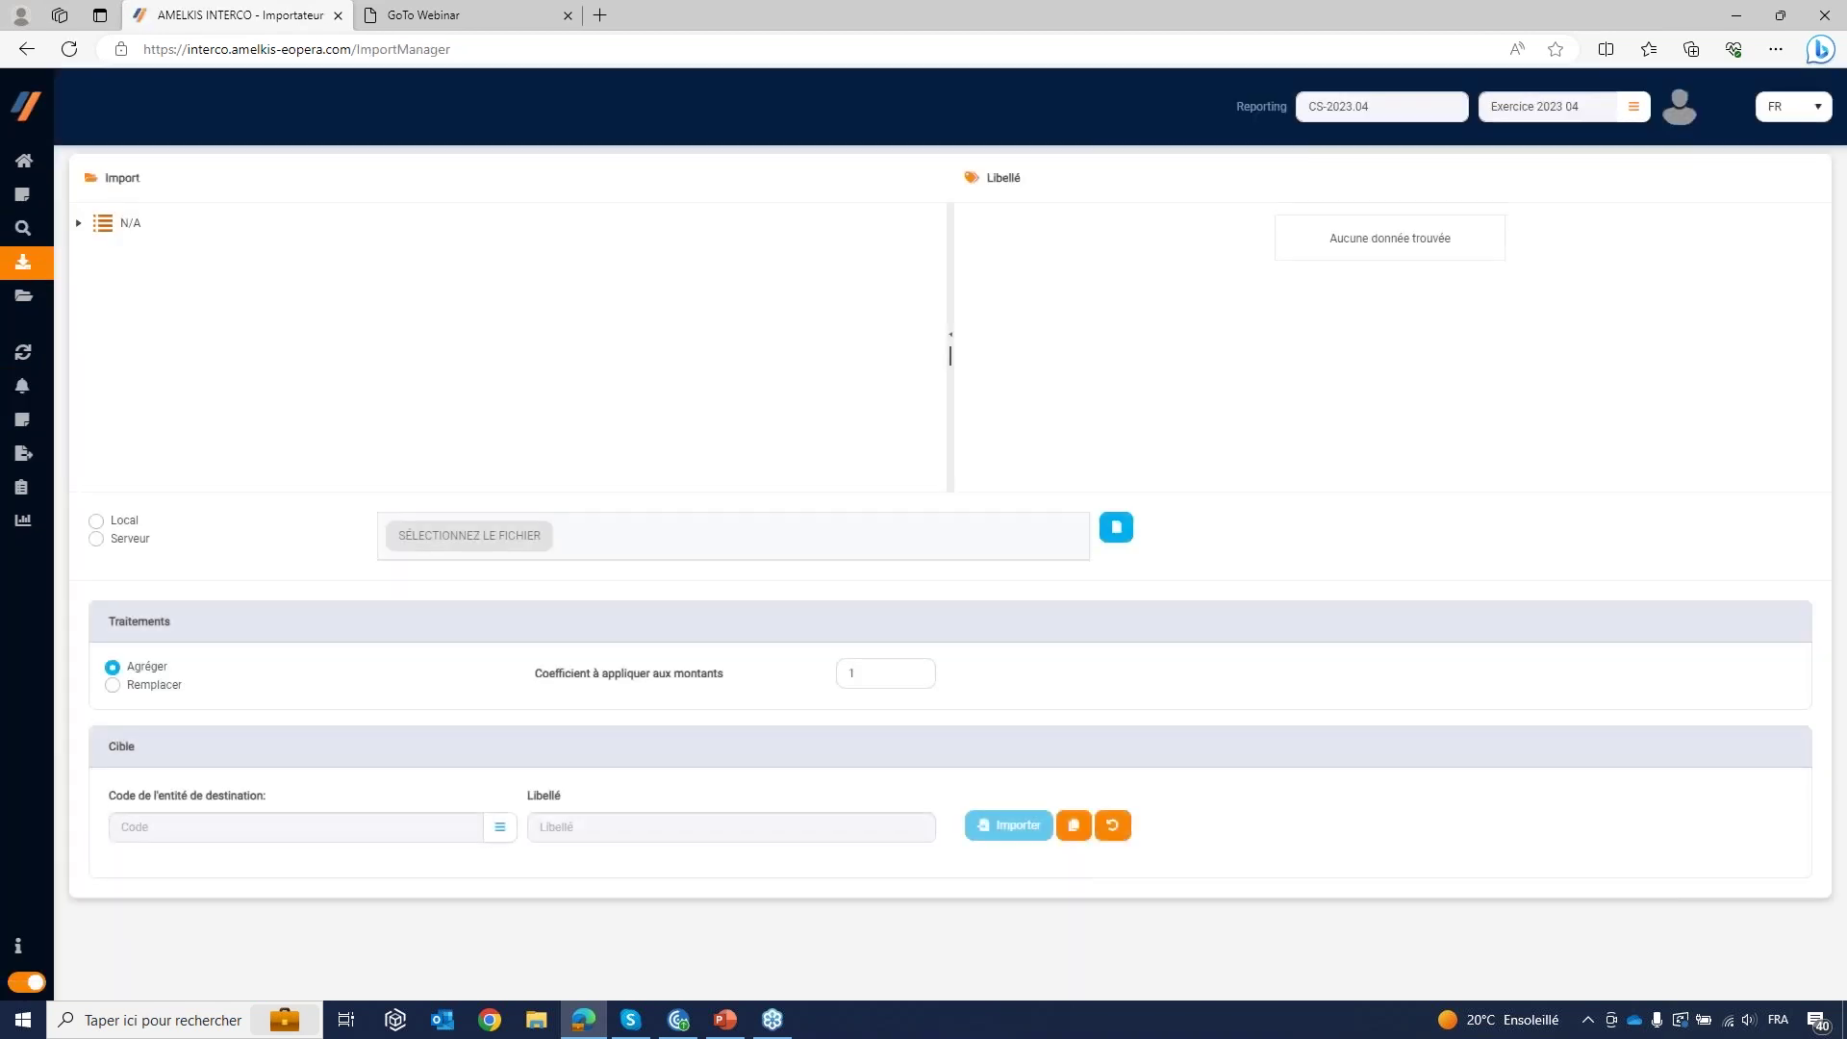
{"action": "left_click", "coordinate": [81, 224]}
{"action": "left_click", "coordinate": [200, 293]}
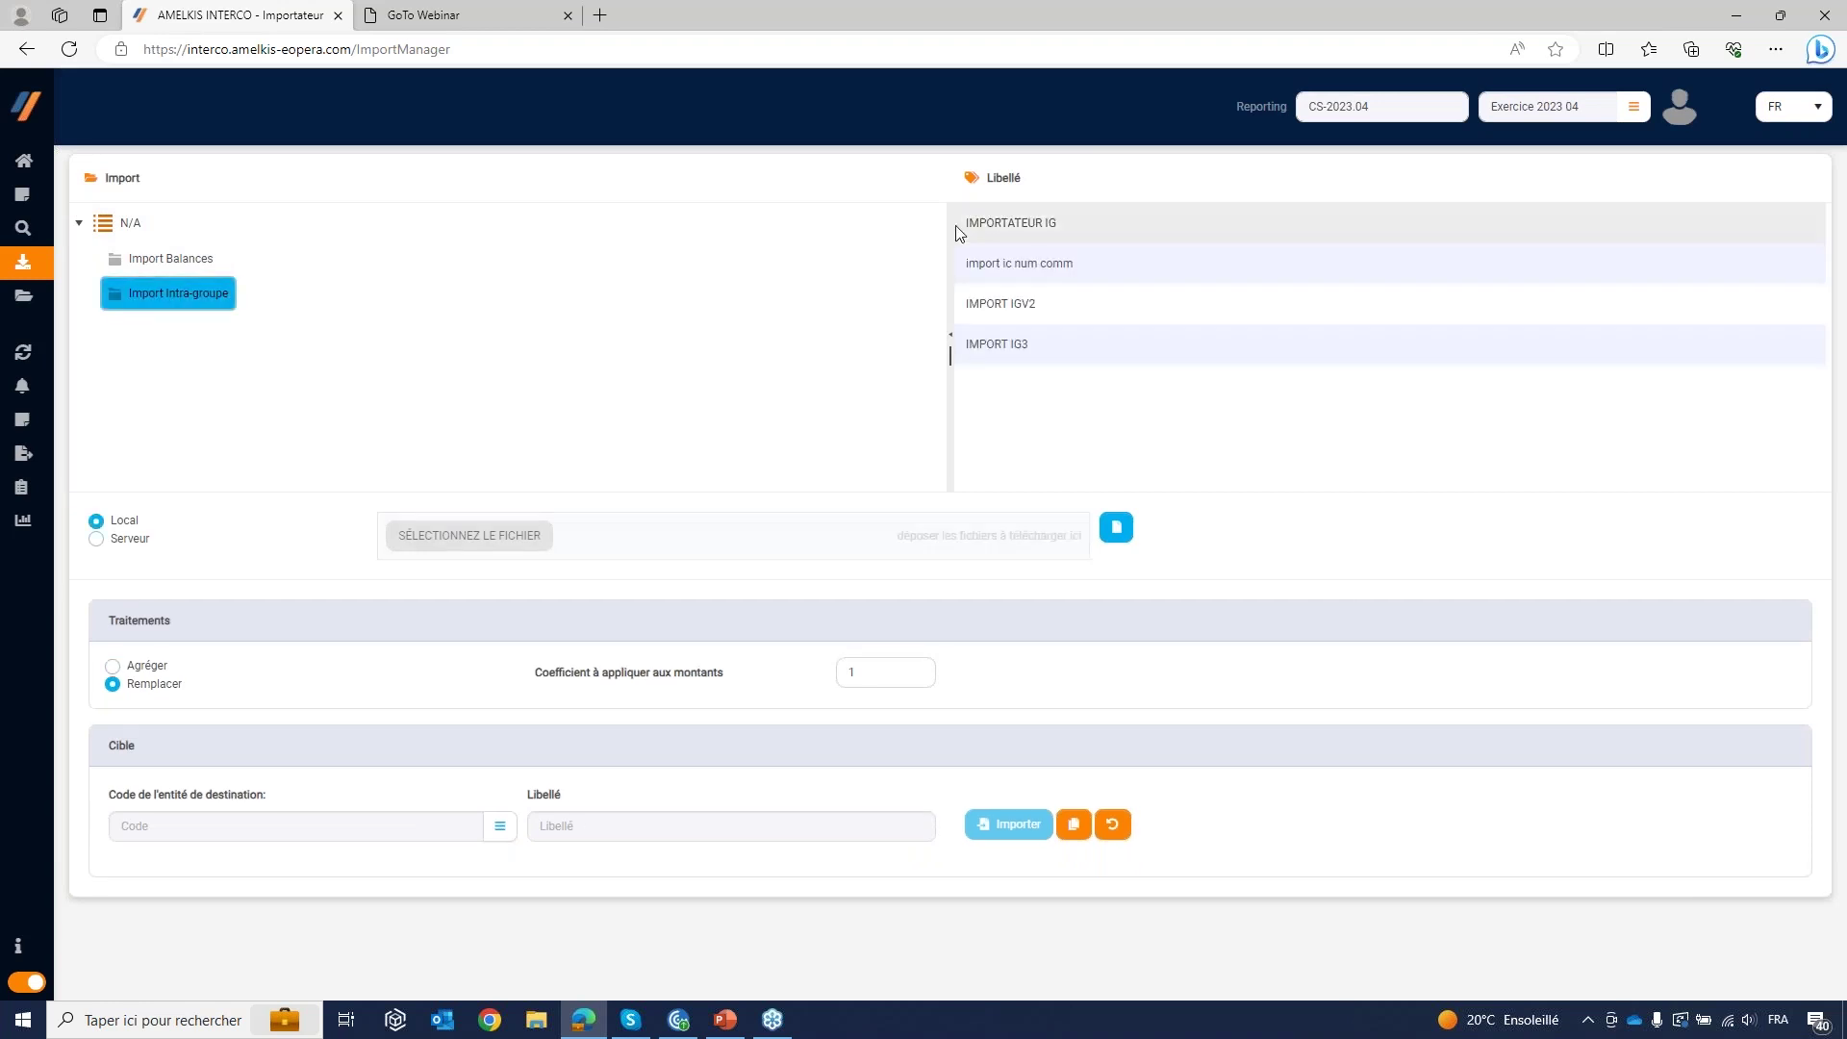
{"action": "left_click", "coordinate": [1132, 224]}
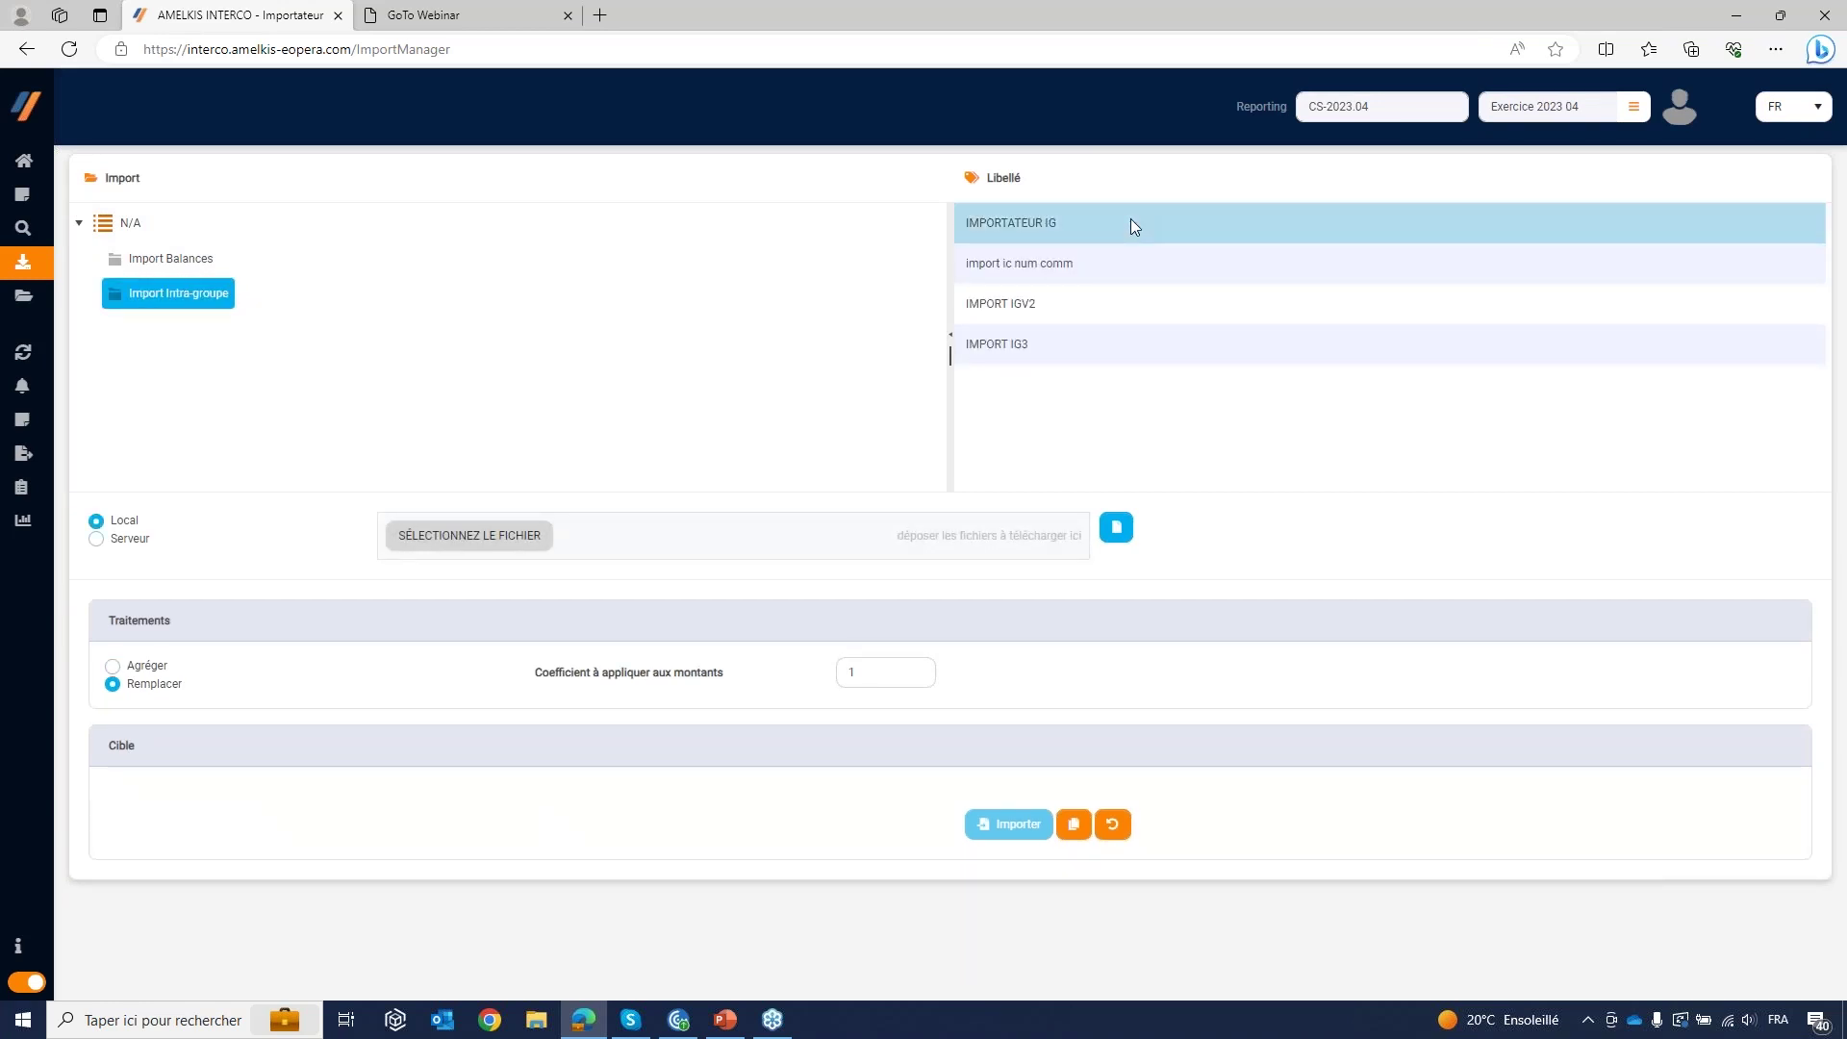
Step: Look at the local file selection without choosing a file, and set the import source to Serveur
{"action": "left_click", "coordinate": [448, 541]}
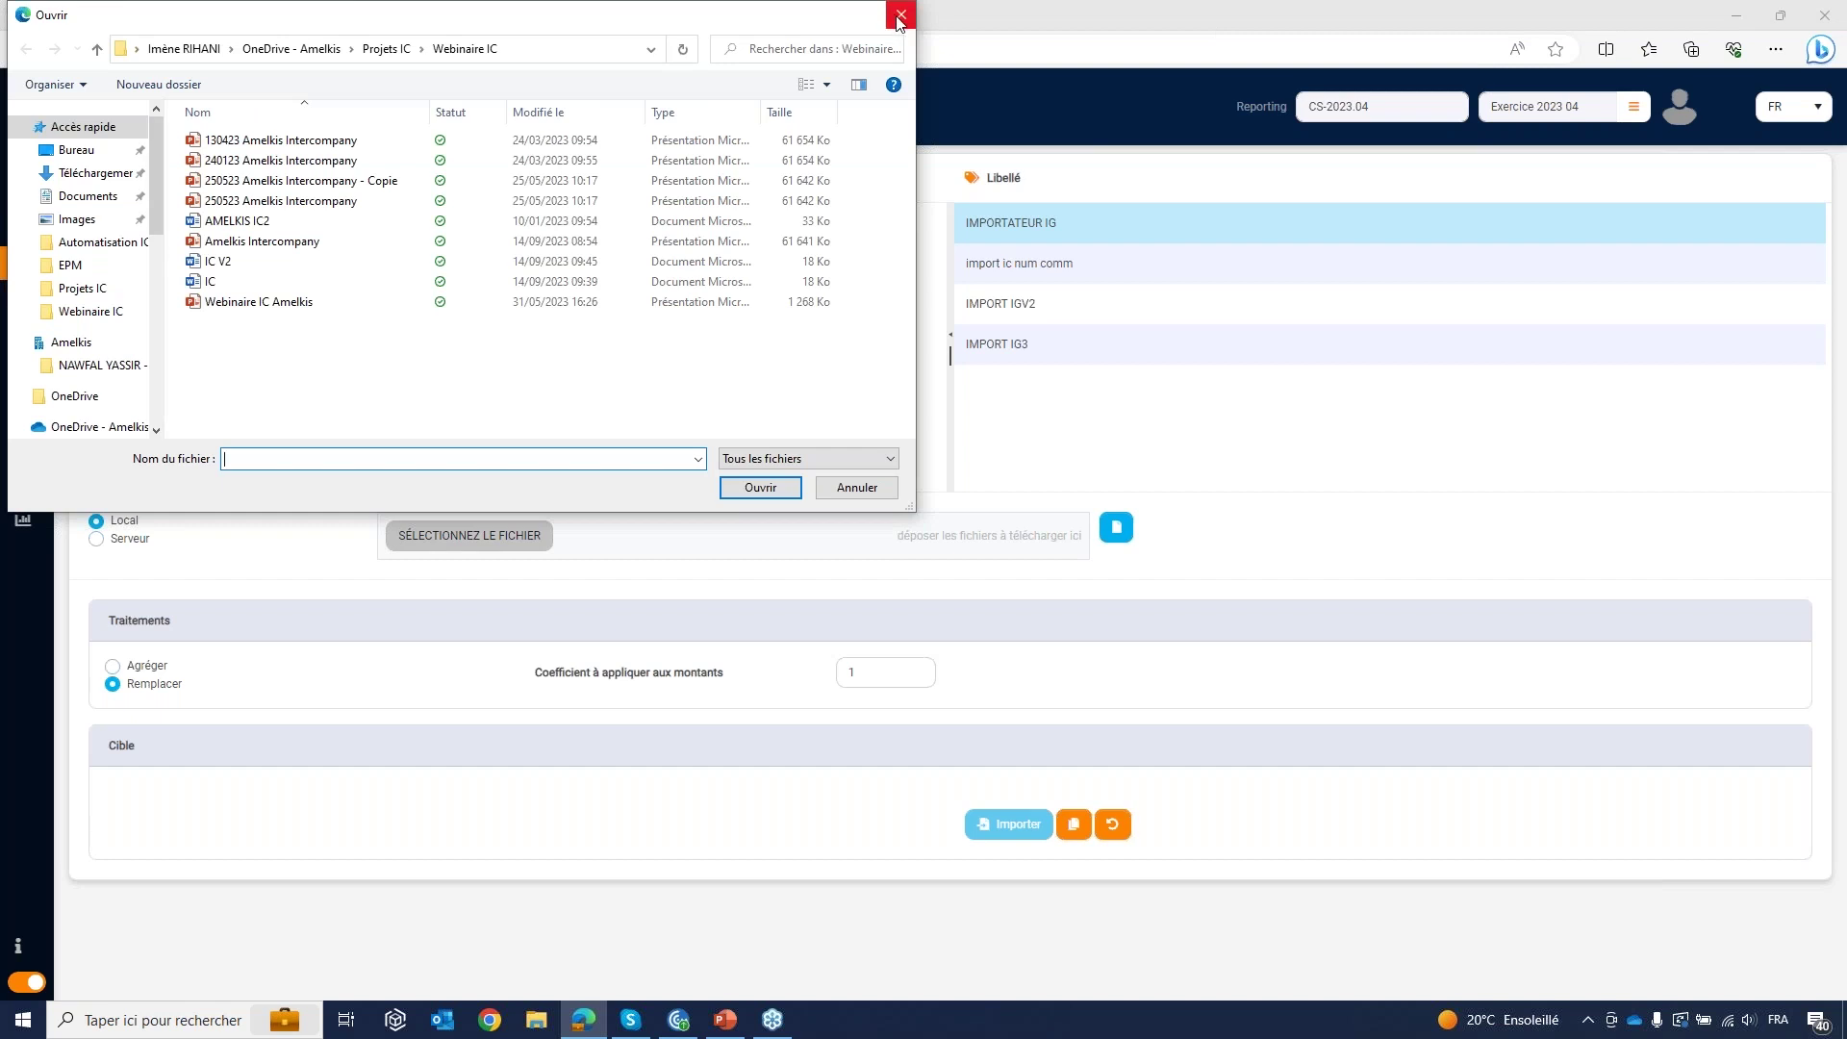
{"action": "left_click", "coordinate": [897, 19]}
{"action": "left_click", "coordinate": [99, 541]}
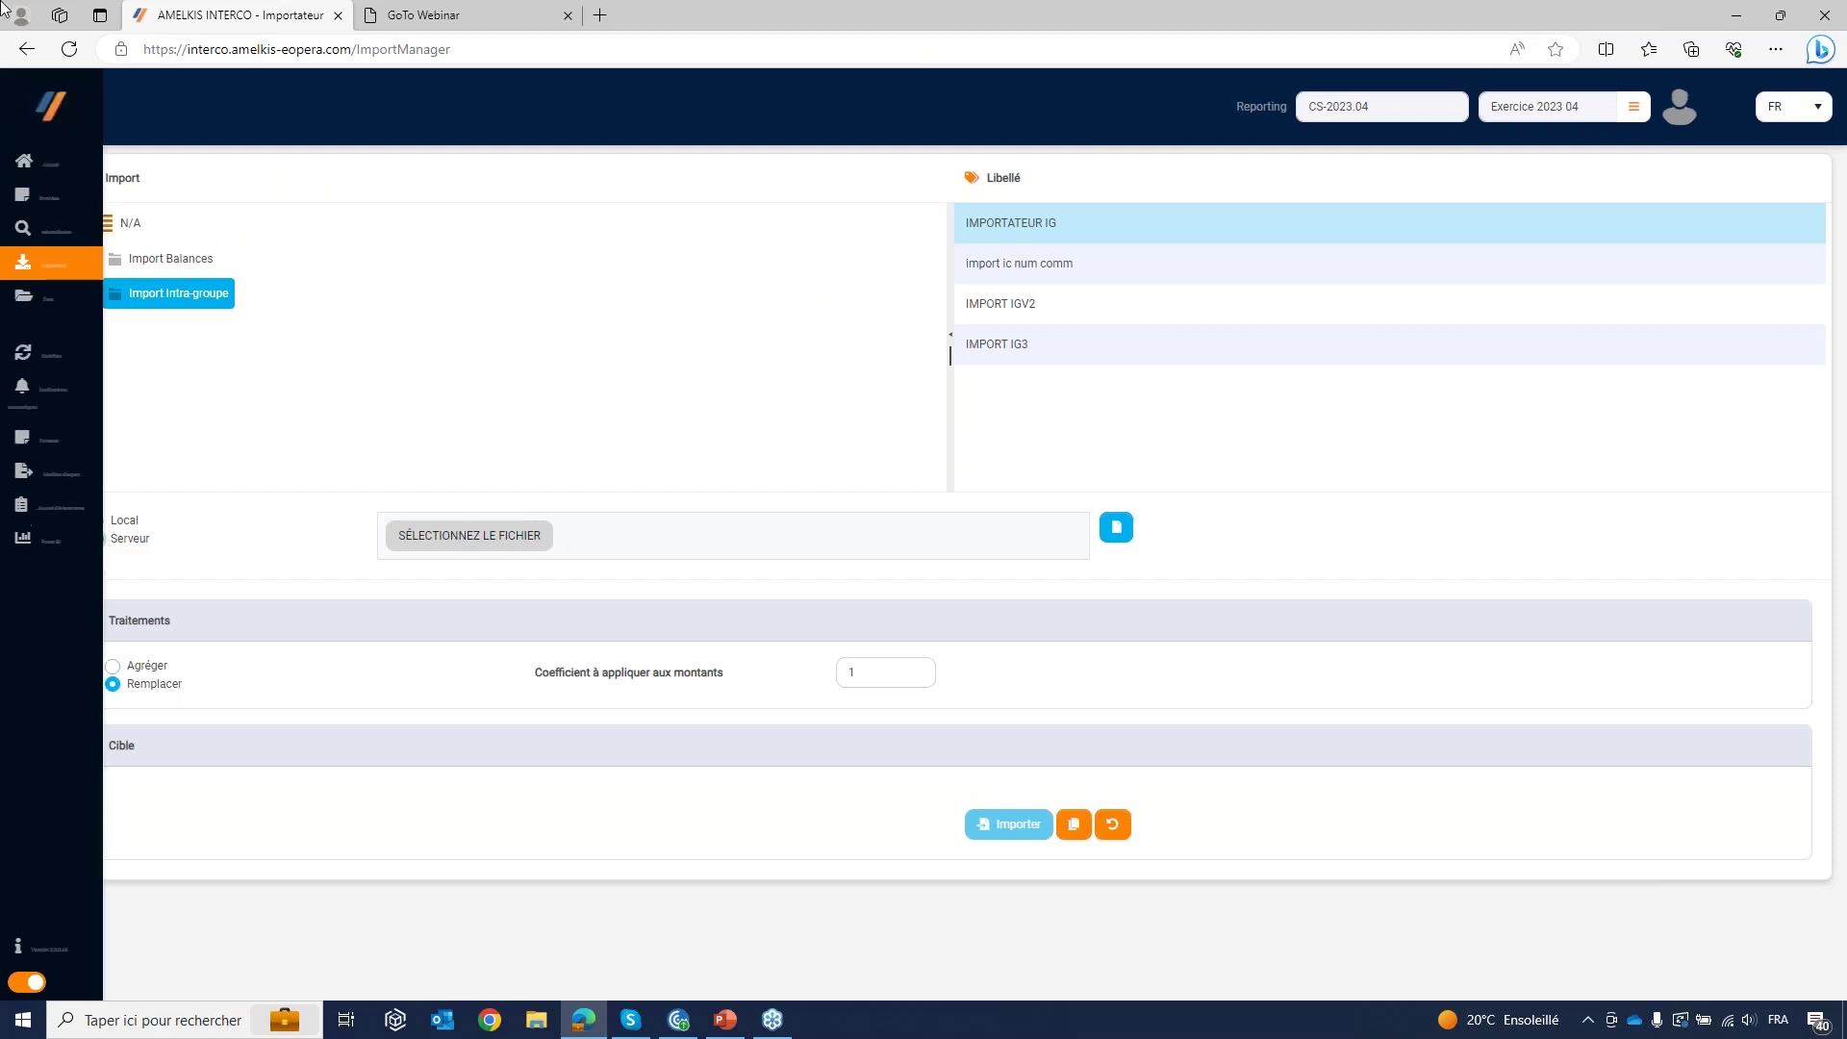
Step: Return to the Accueil page, go to the Synthèse page and expand entity 01 to list its partners
{"action": "mouse_move", "coordinate": [55, 310]}
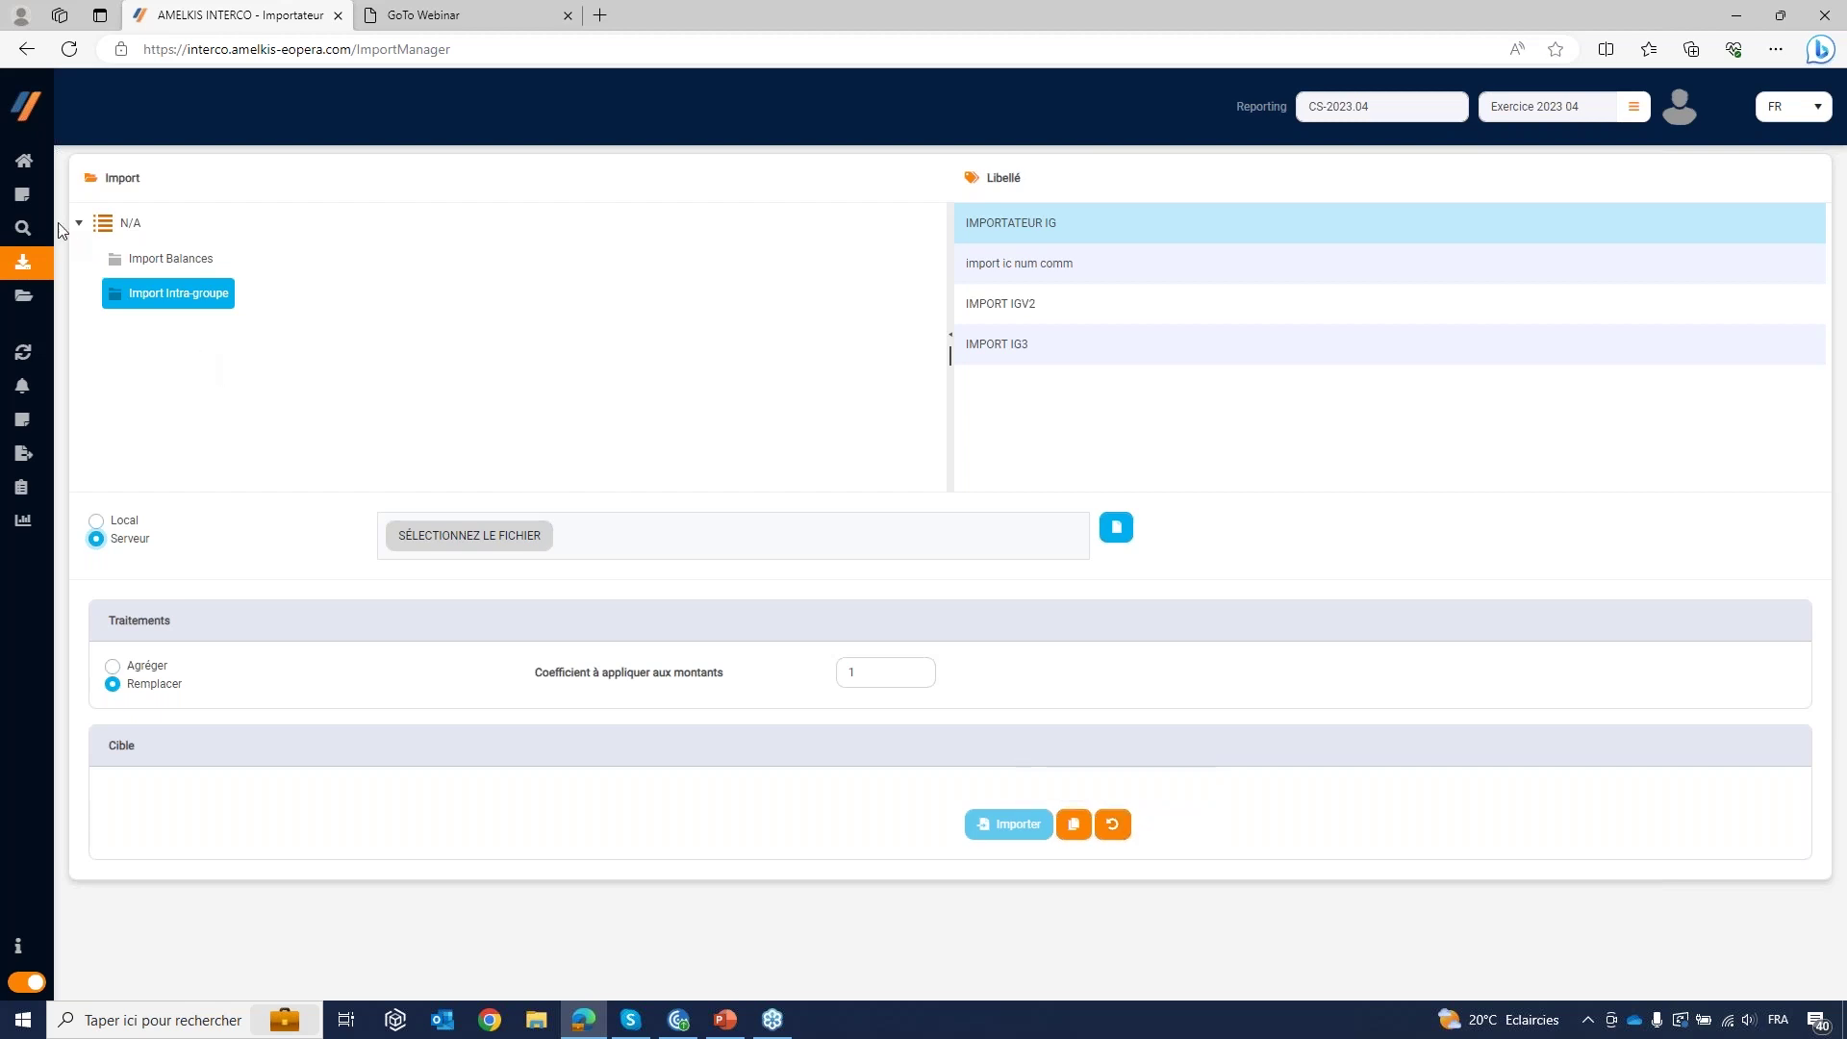
{"action": "left_click", "coordinate": [52, 172]}
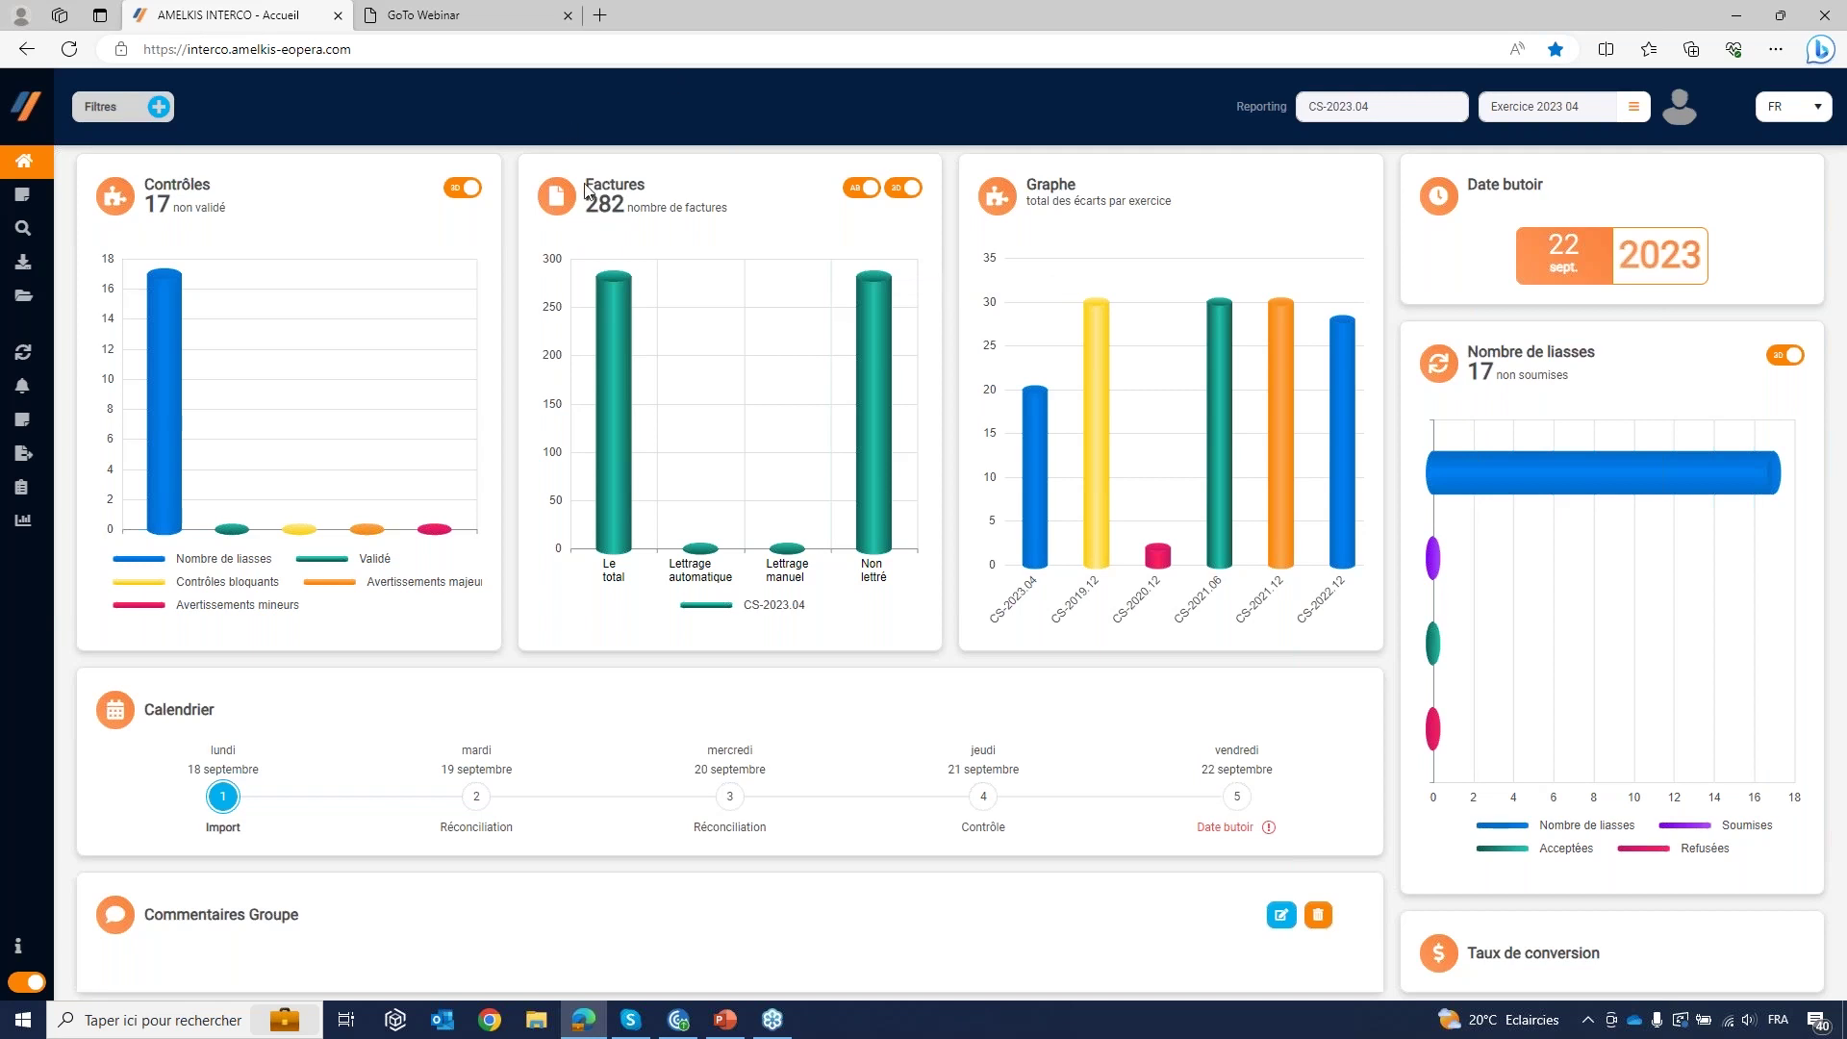
{"action": "mouse_move", "coordinate": [29, 204]}
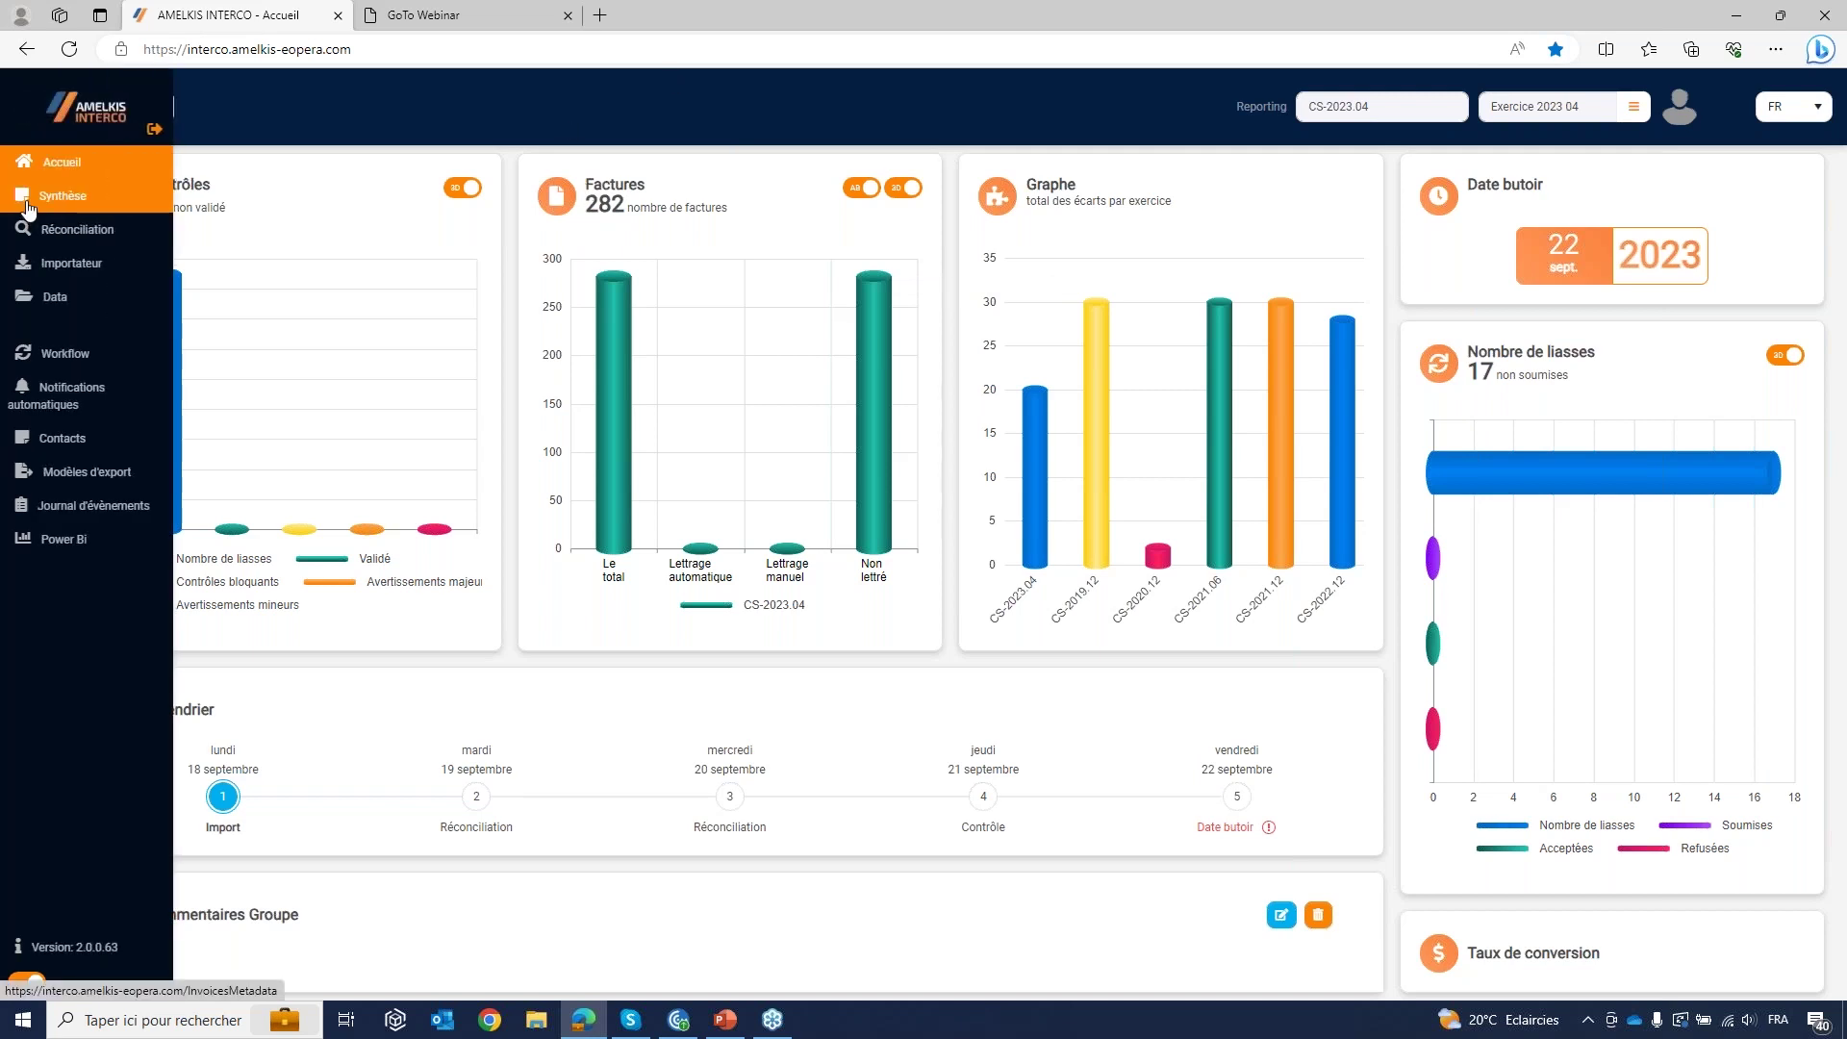
{"action": "left_click", "coordinate": [29, 205]}
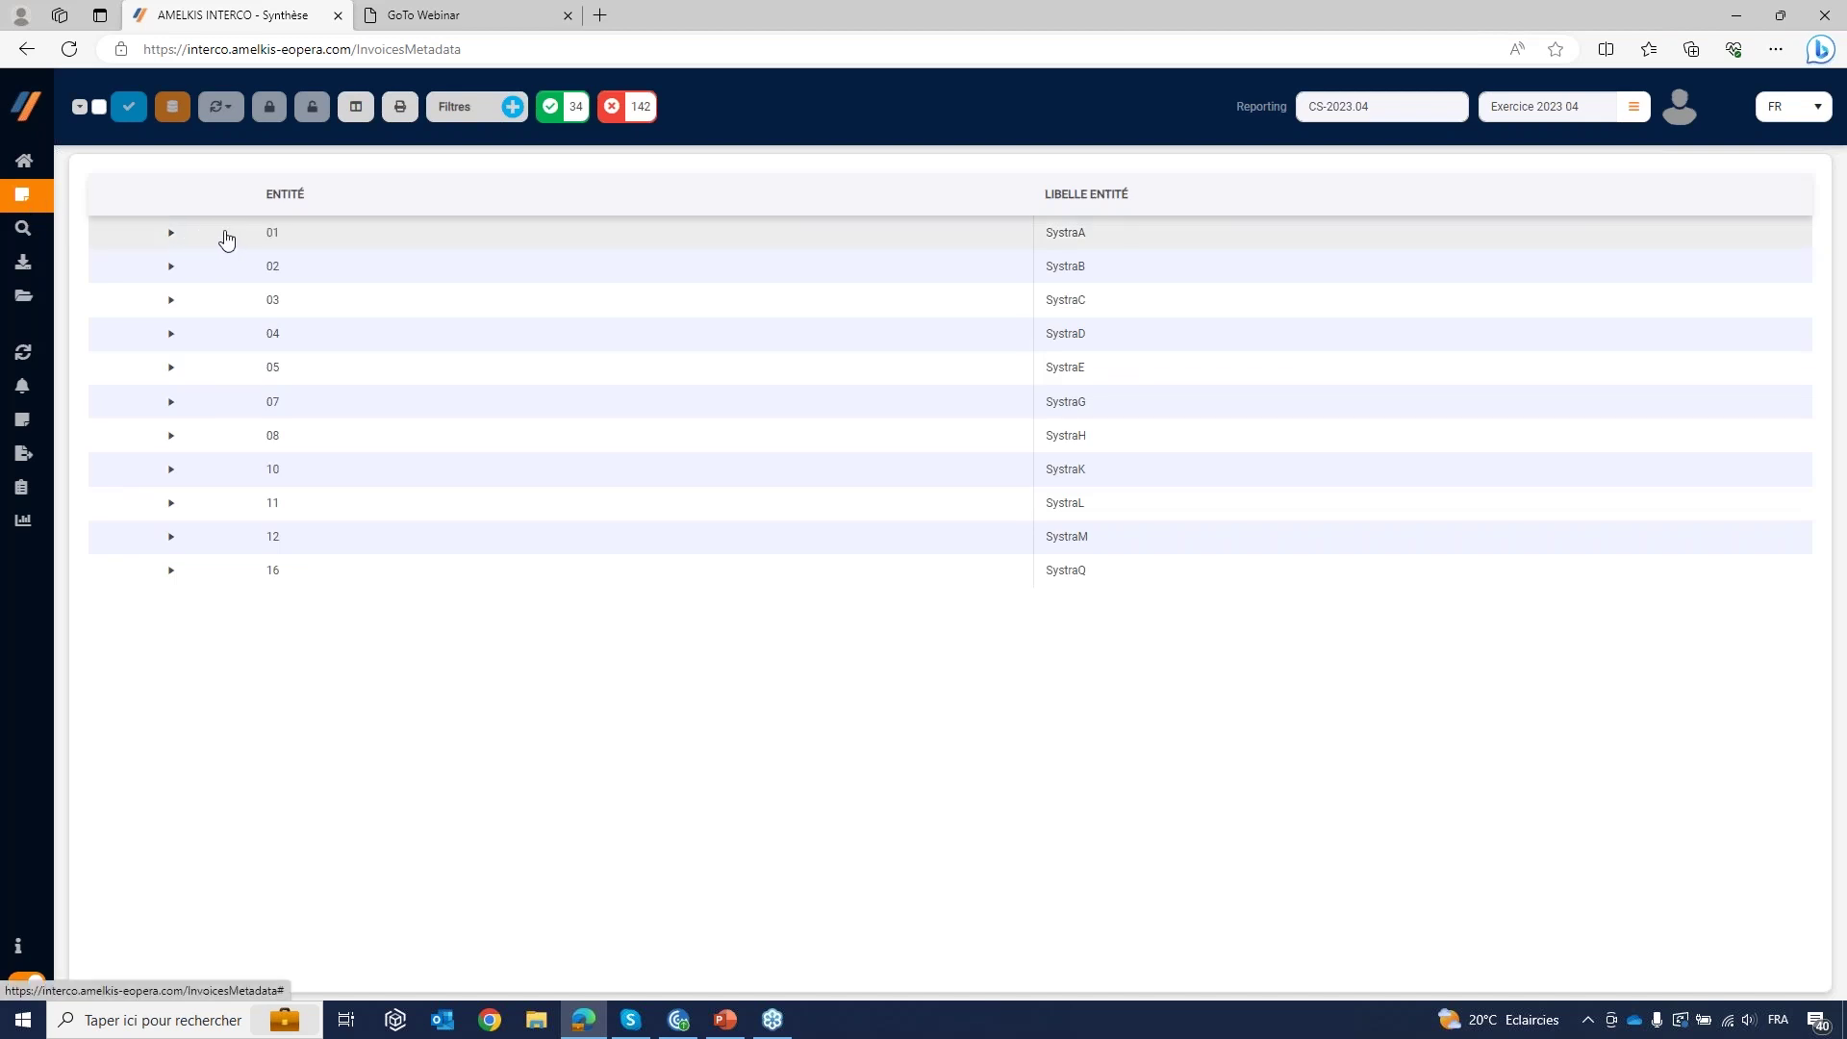
{"action": "left_click", "coordinate": [171, 233]}
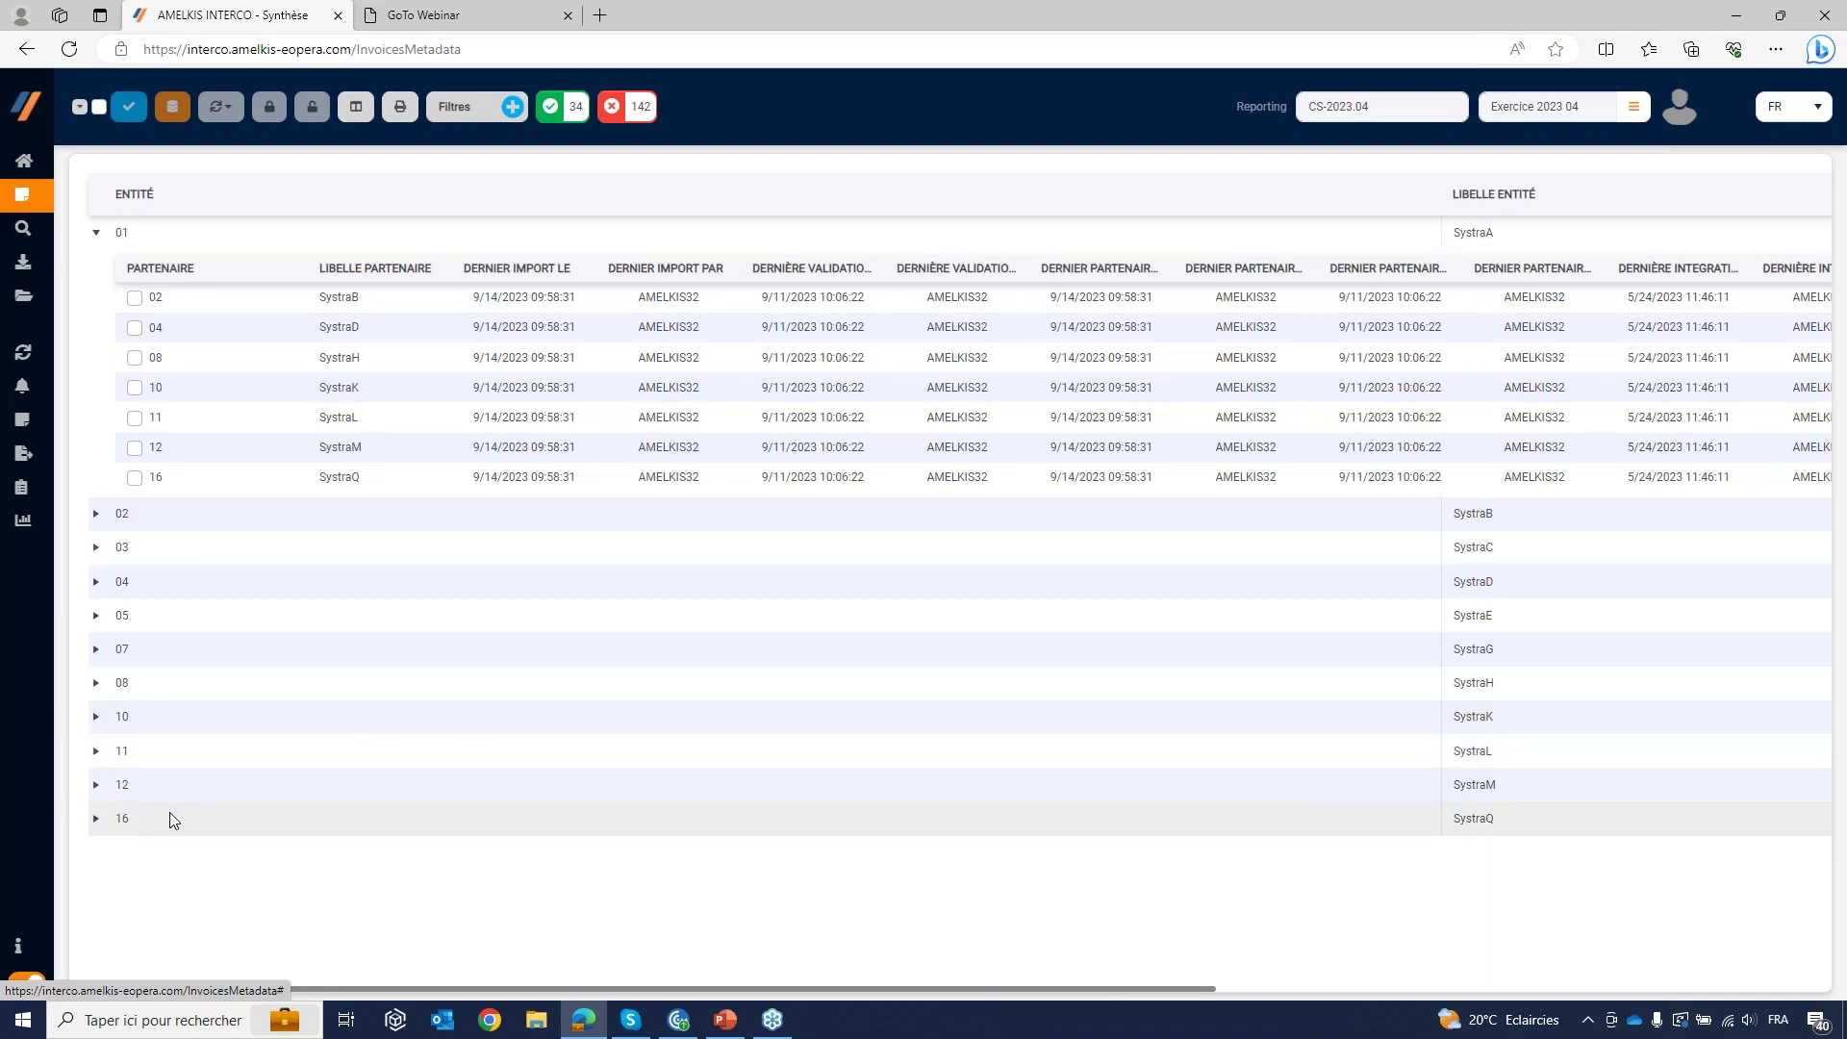
Step: Expand entity 02 to view its partner entries, and collapse it again
{"action": "mouse_move", "coordinate": [72, 690]}
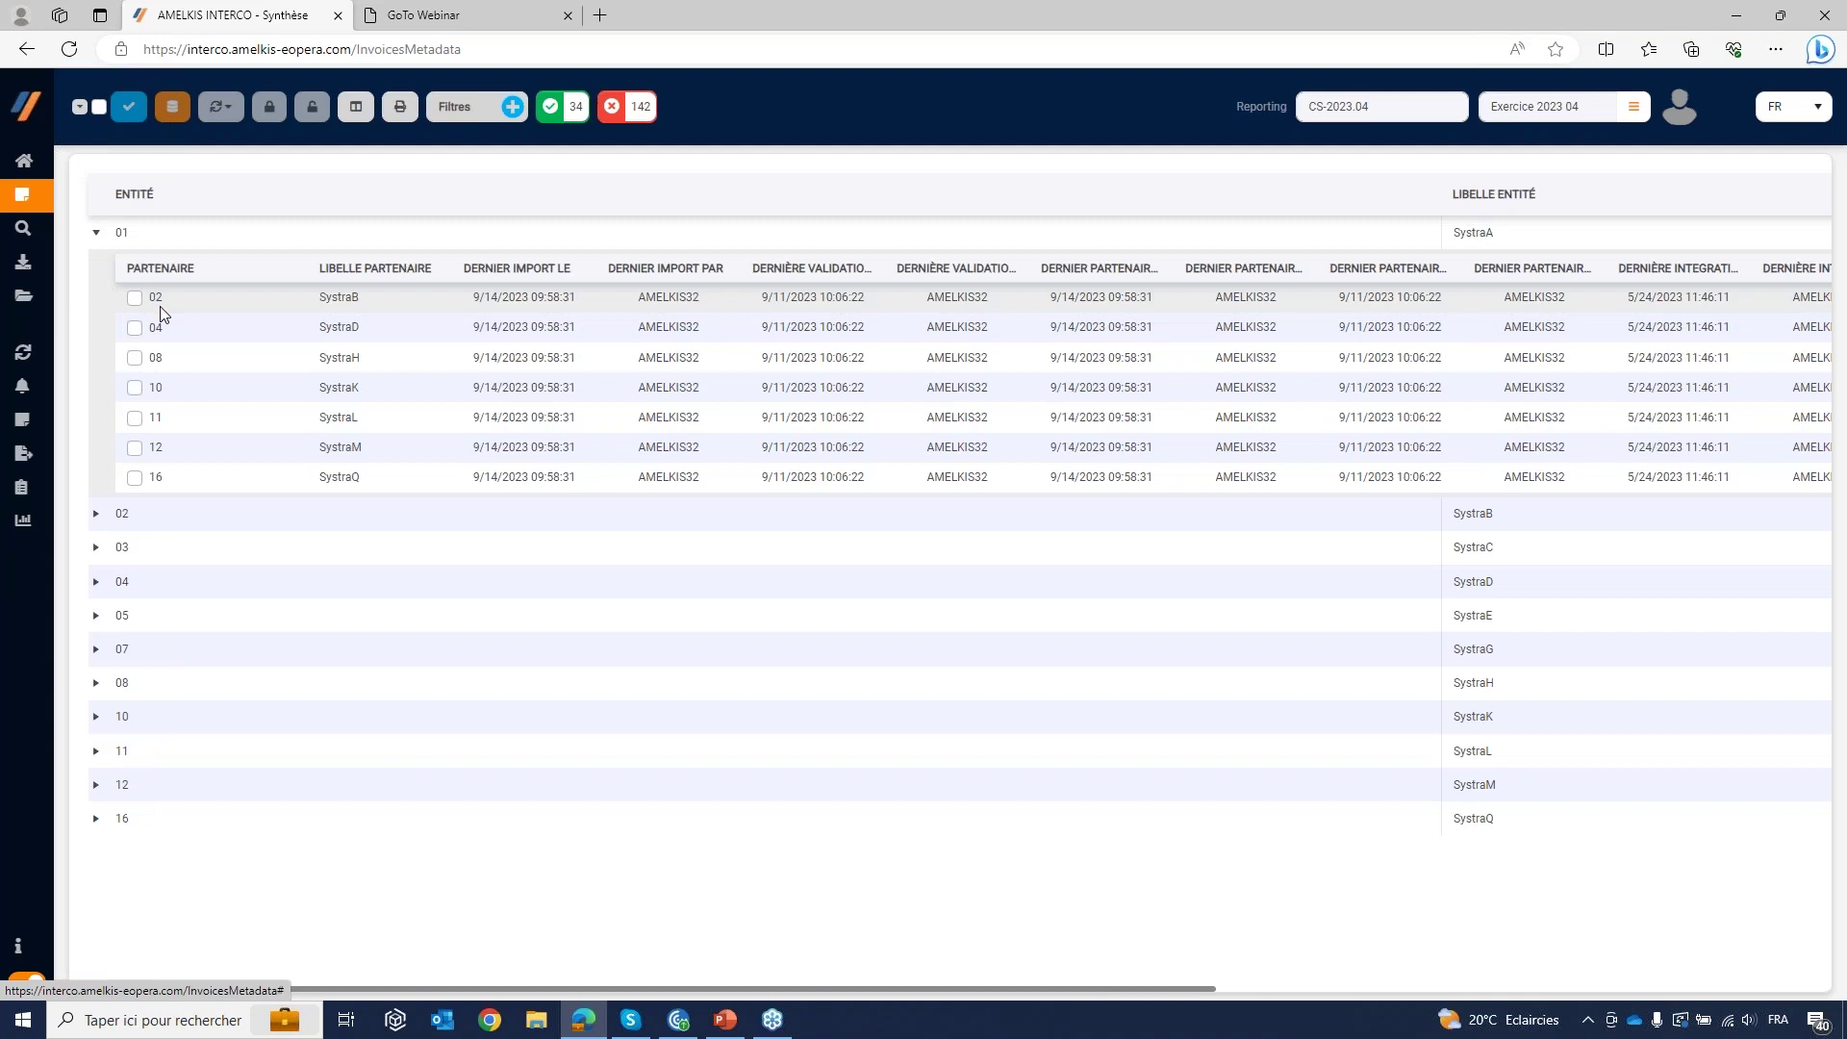
{"action": "left_click", "coordinate": [96, 518]}
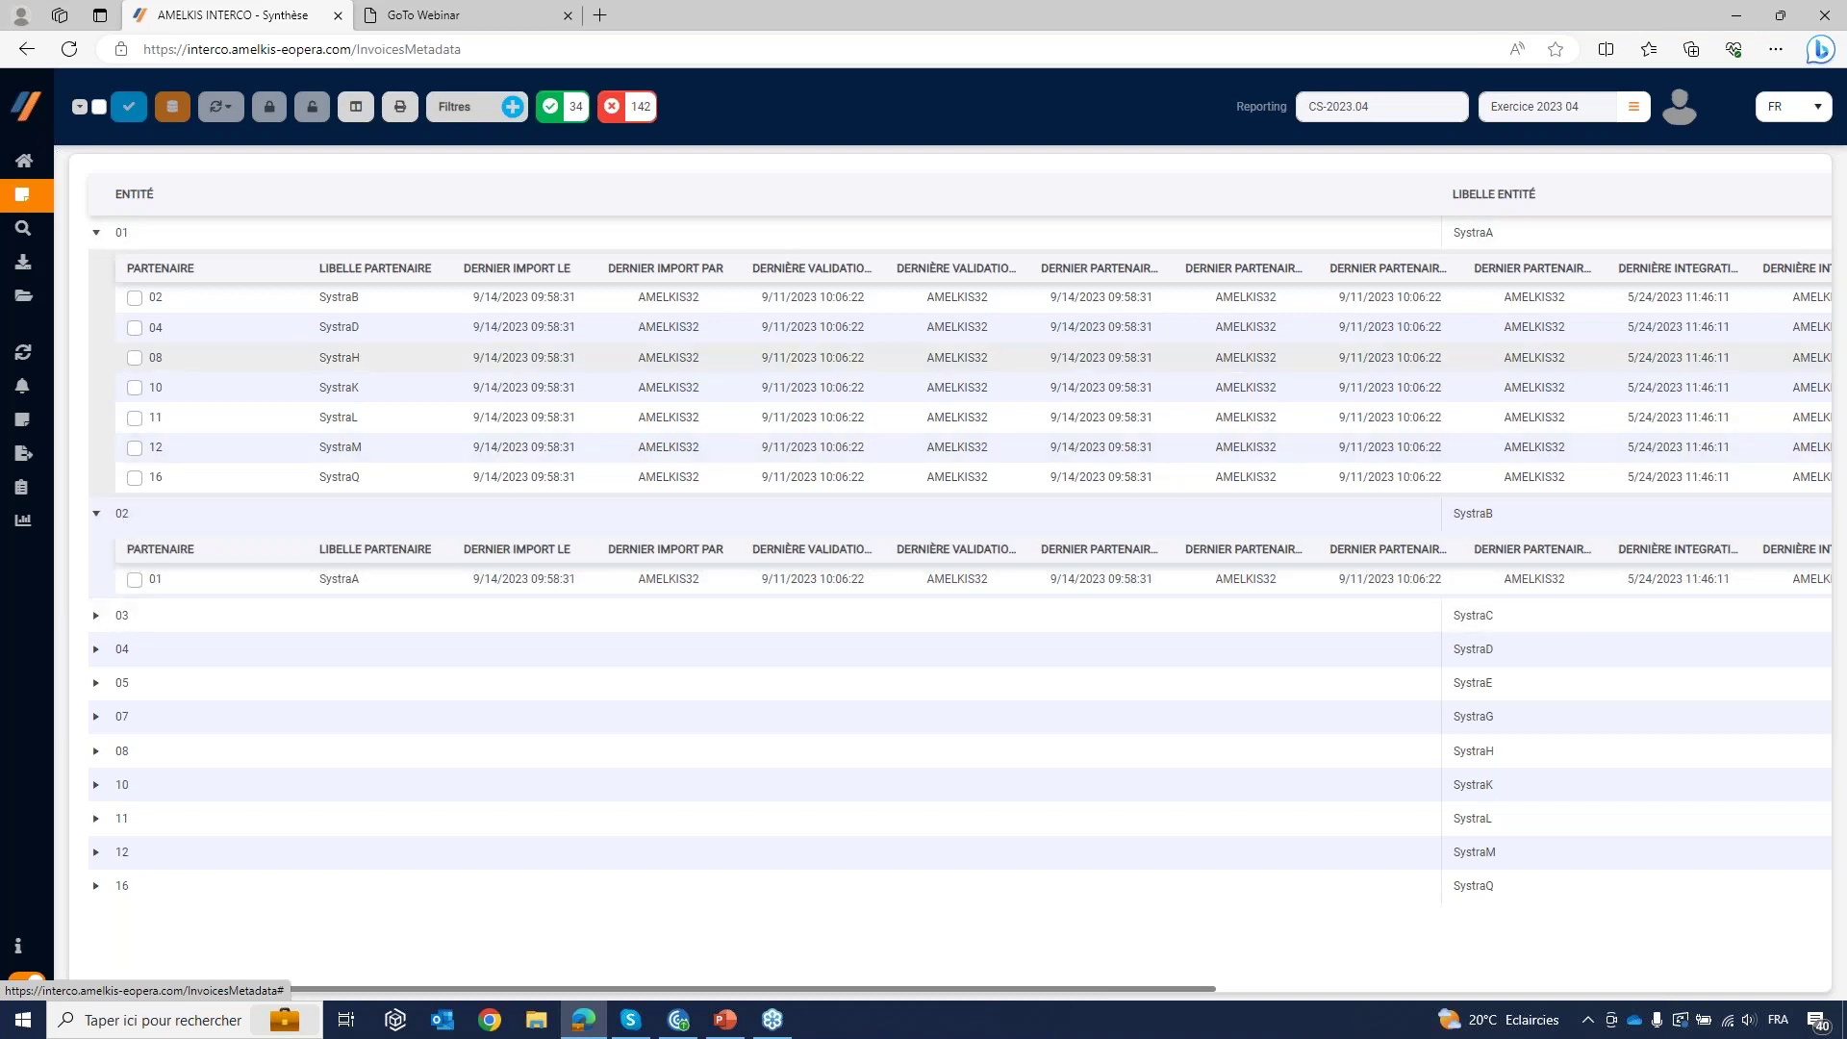
{"action": "left_click", "coordinate": [97, 515]}
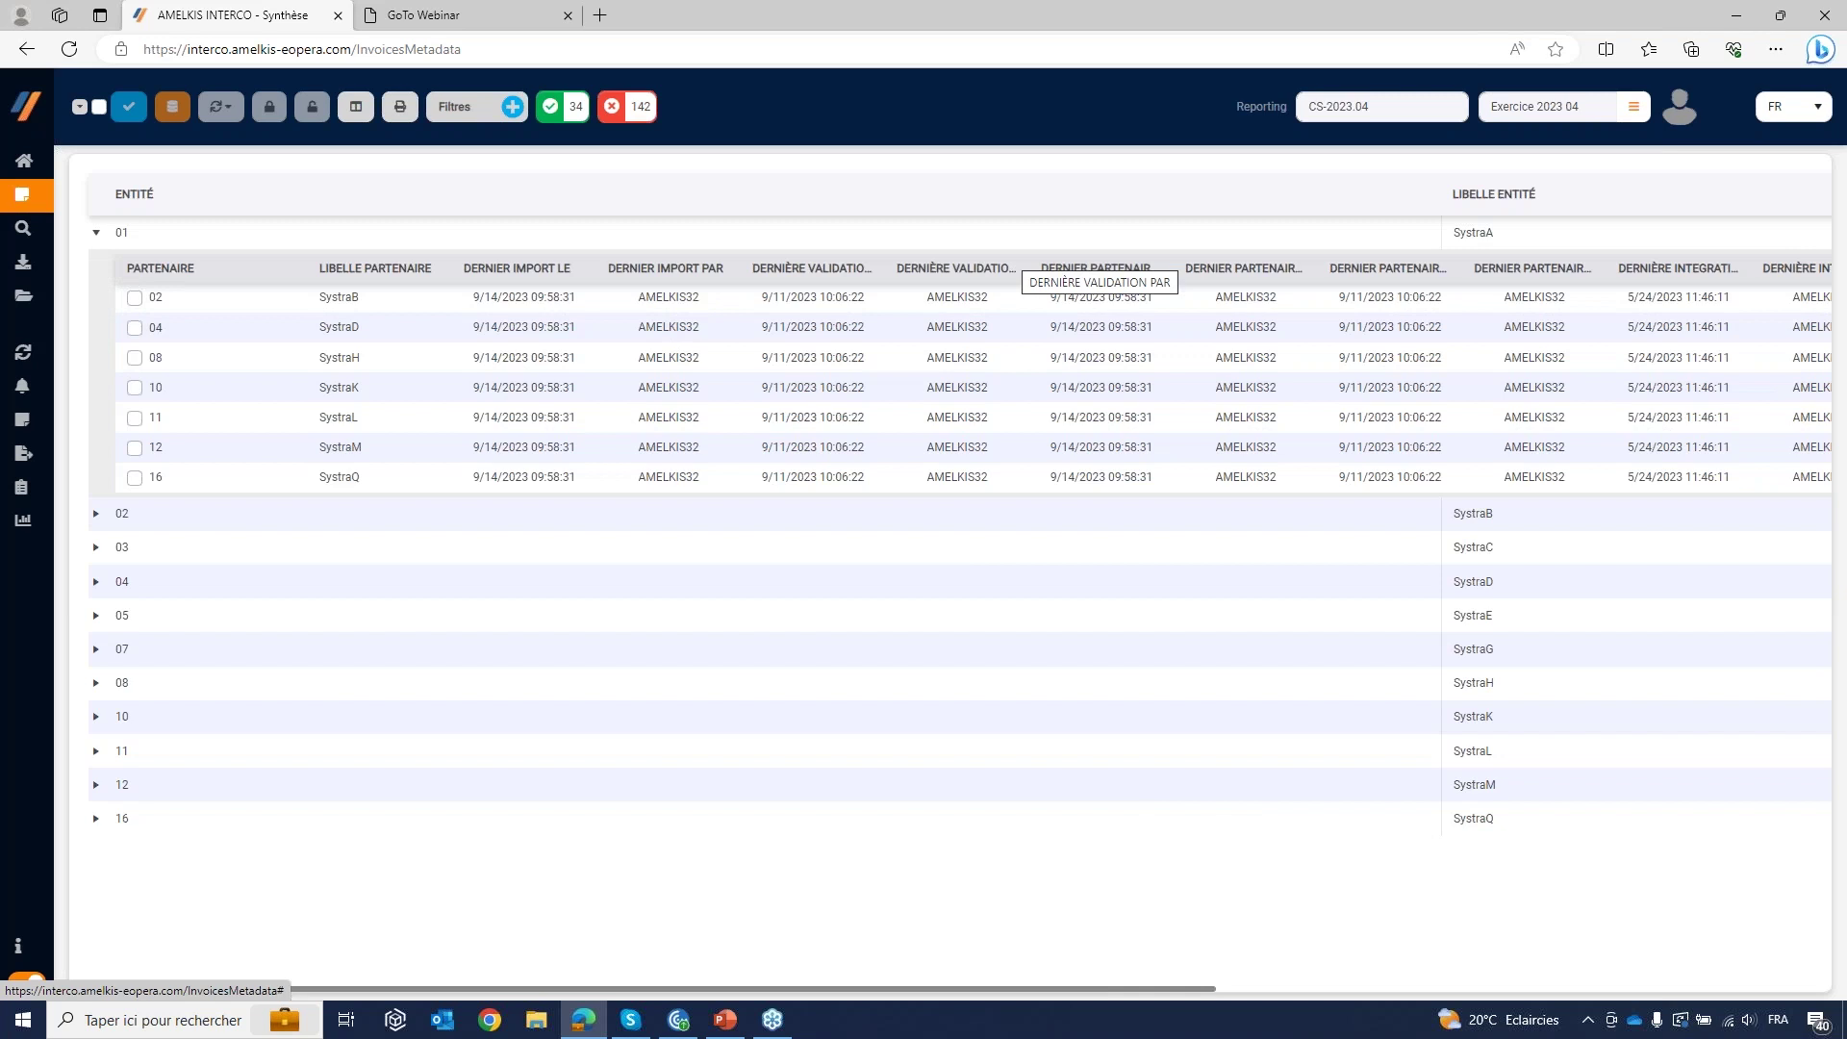
Step: Display the Synthèse filters and examine the value selection and filter criteria available for Entités
{"action": "left_click", "coordinate": [513, 109]}
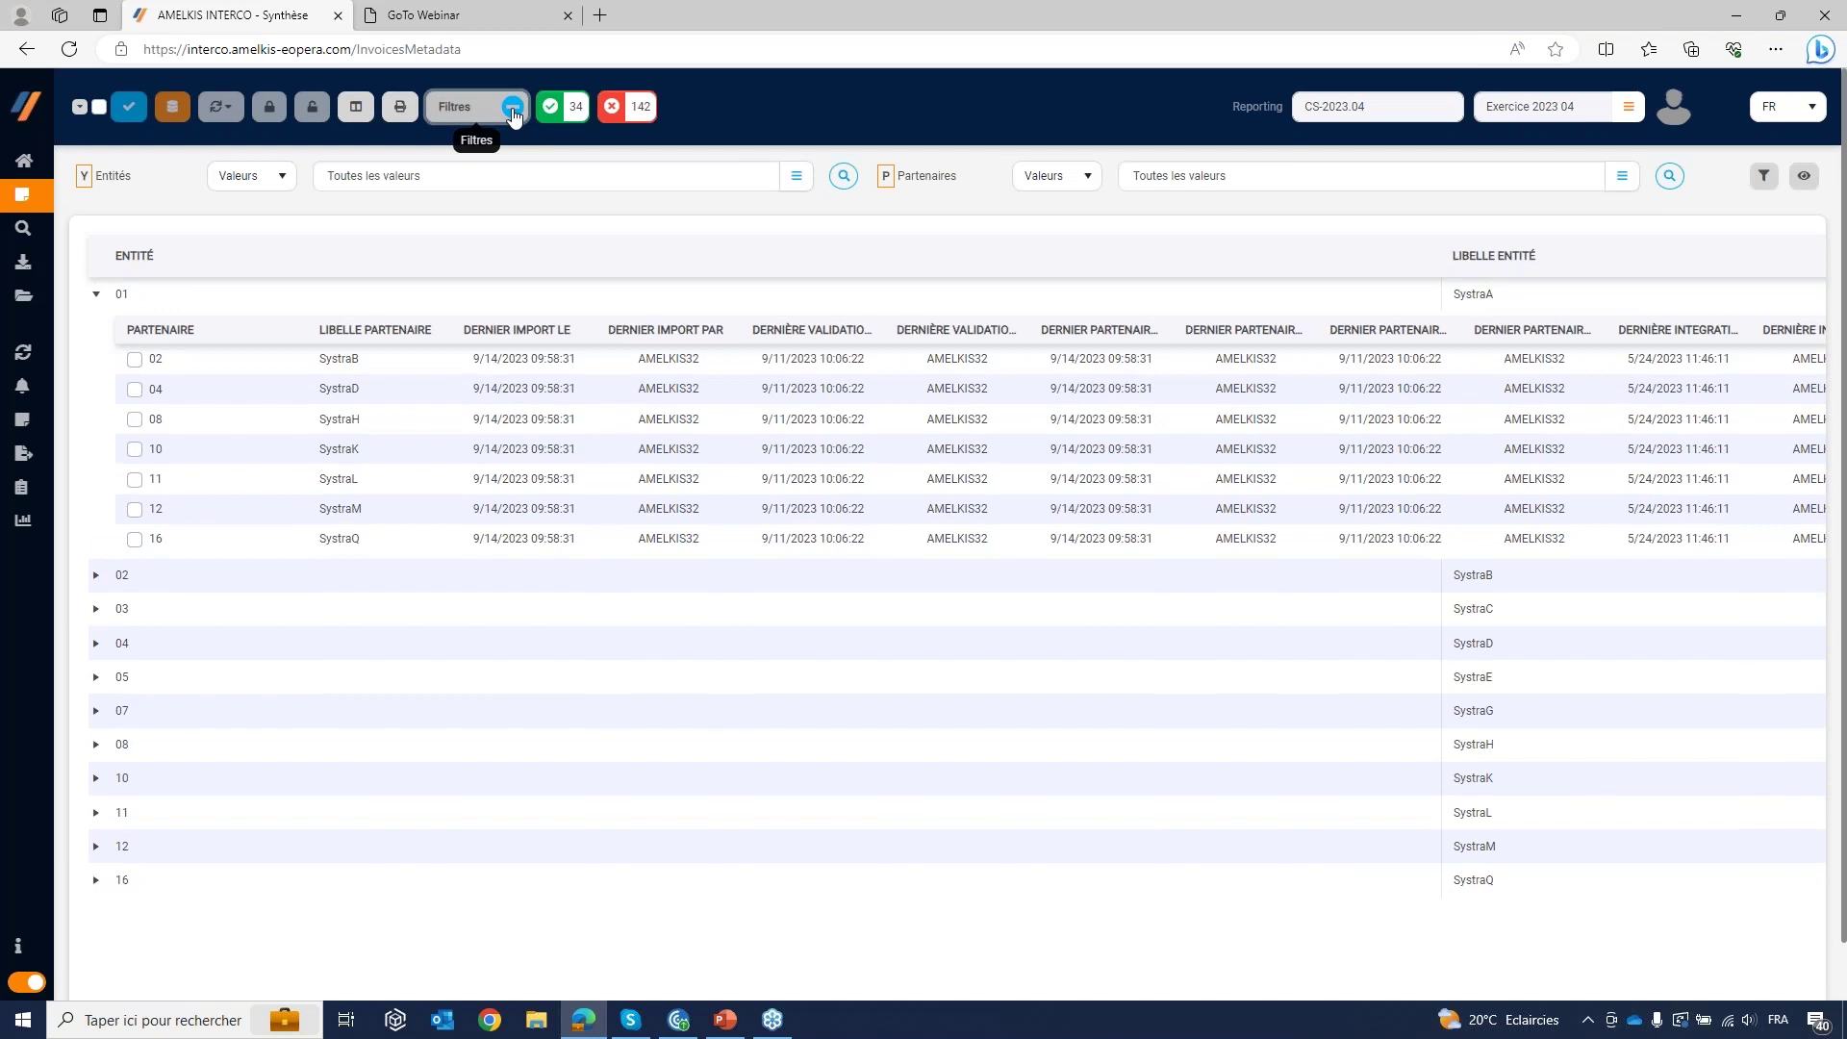
{"action": "left_click", "coordinate": [799, 178]}
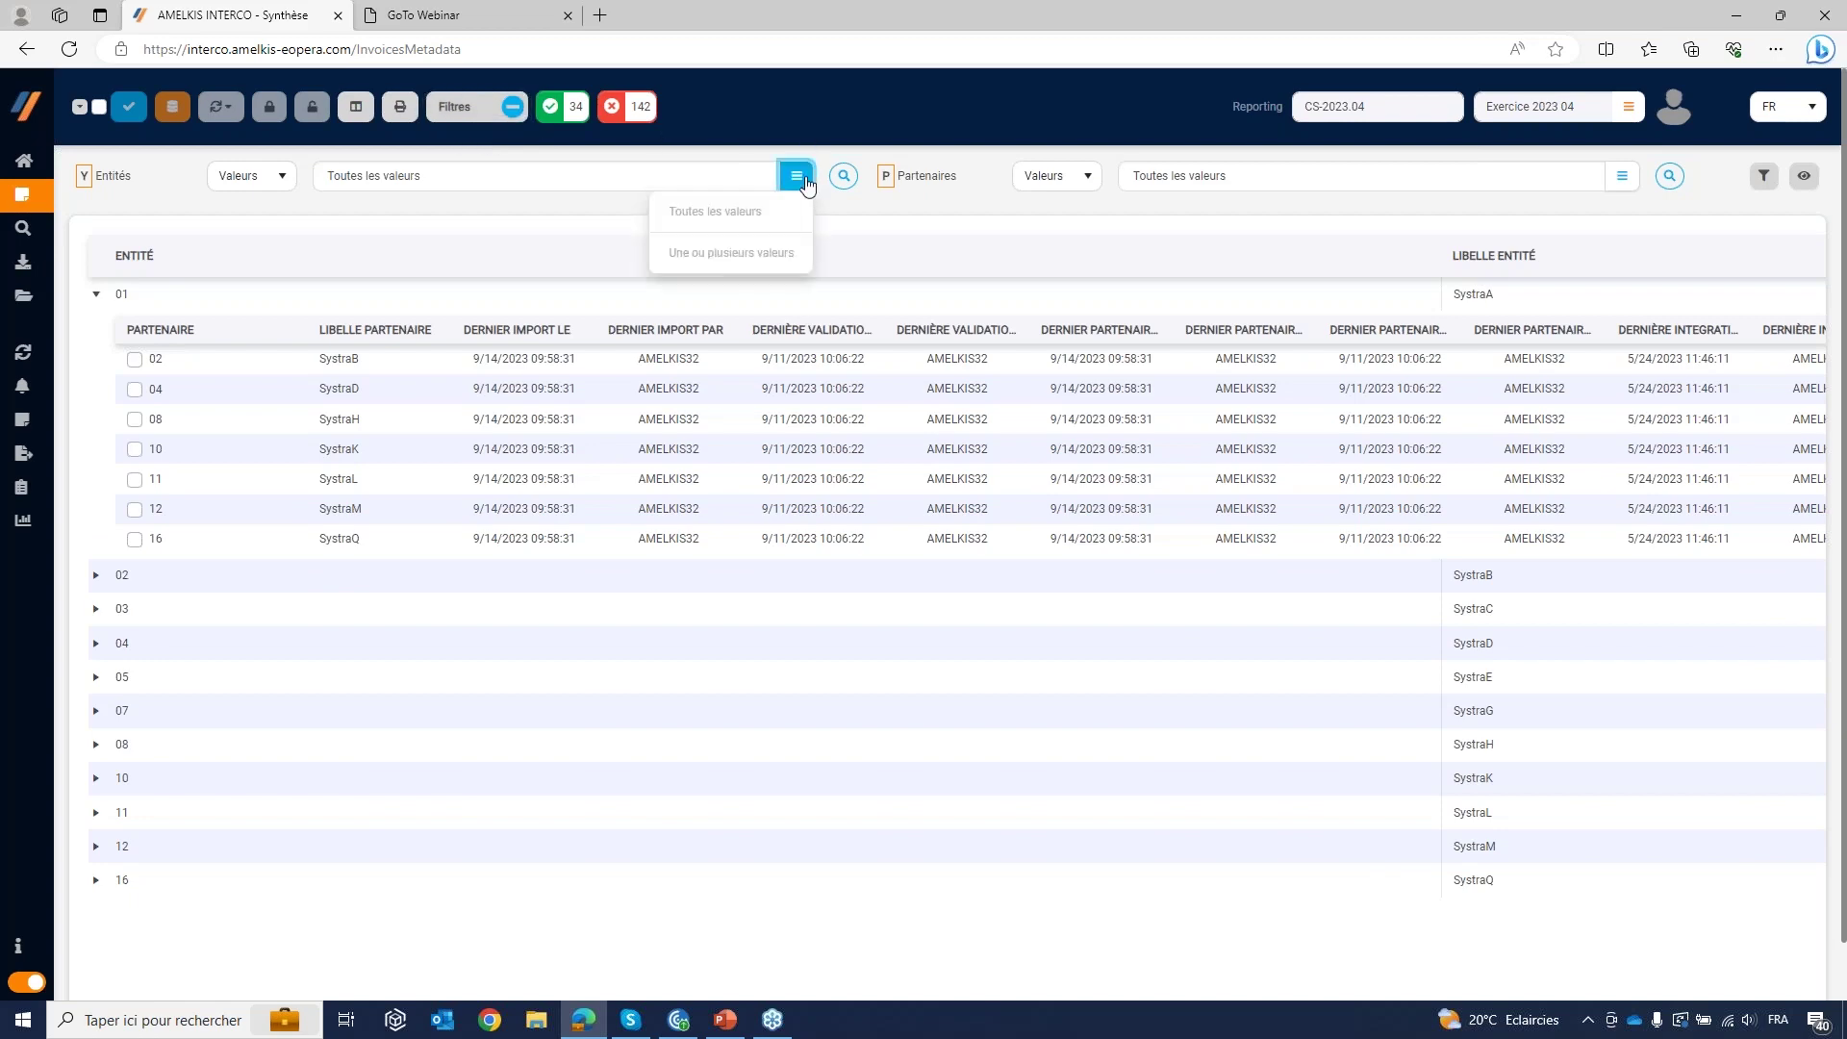
{"action": "left_click", "coordinate": [731, 252]}
{"action": "left_click", "coordinate": [1447, 123]}
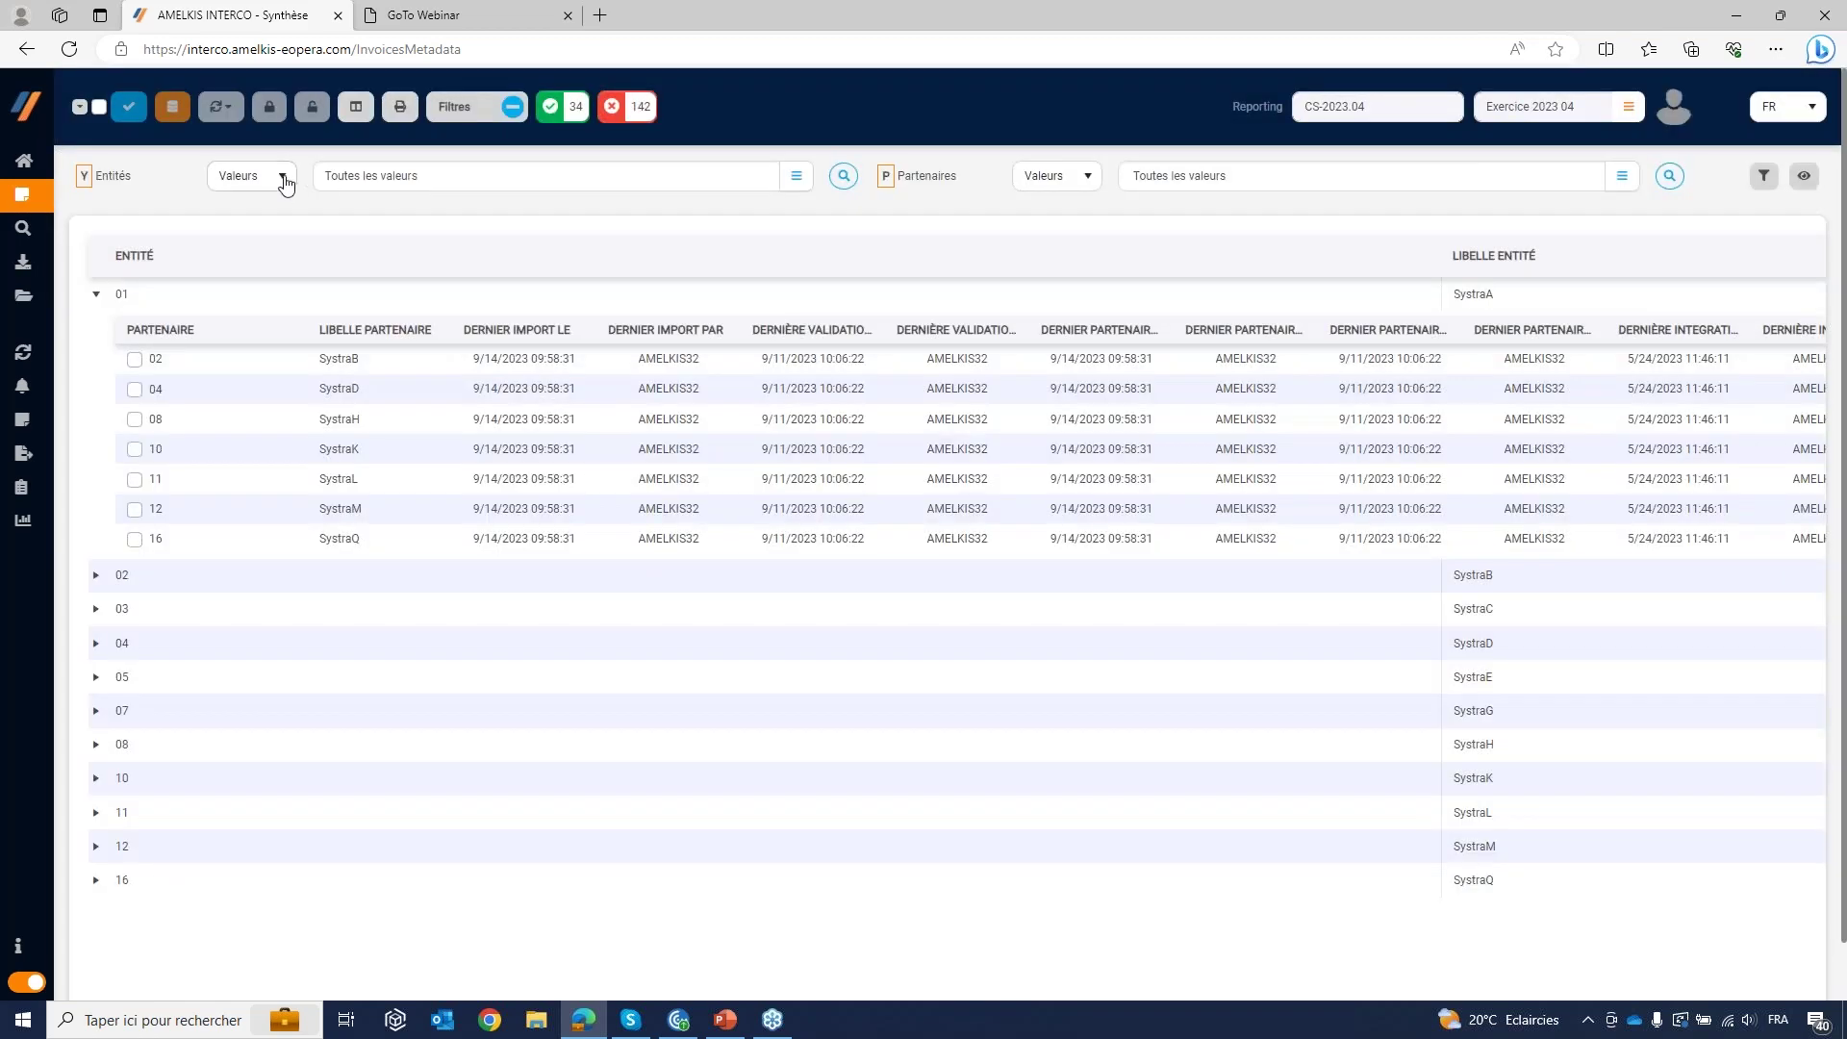
{"action": "left_click", "coordinate": [284, 183]}
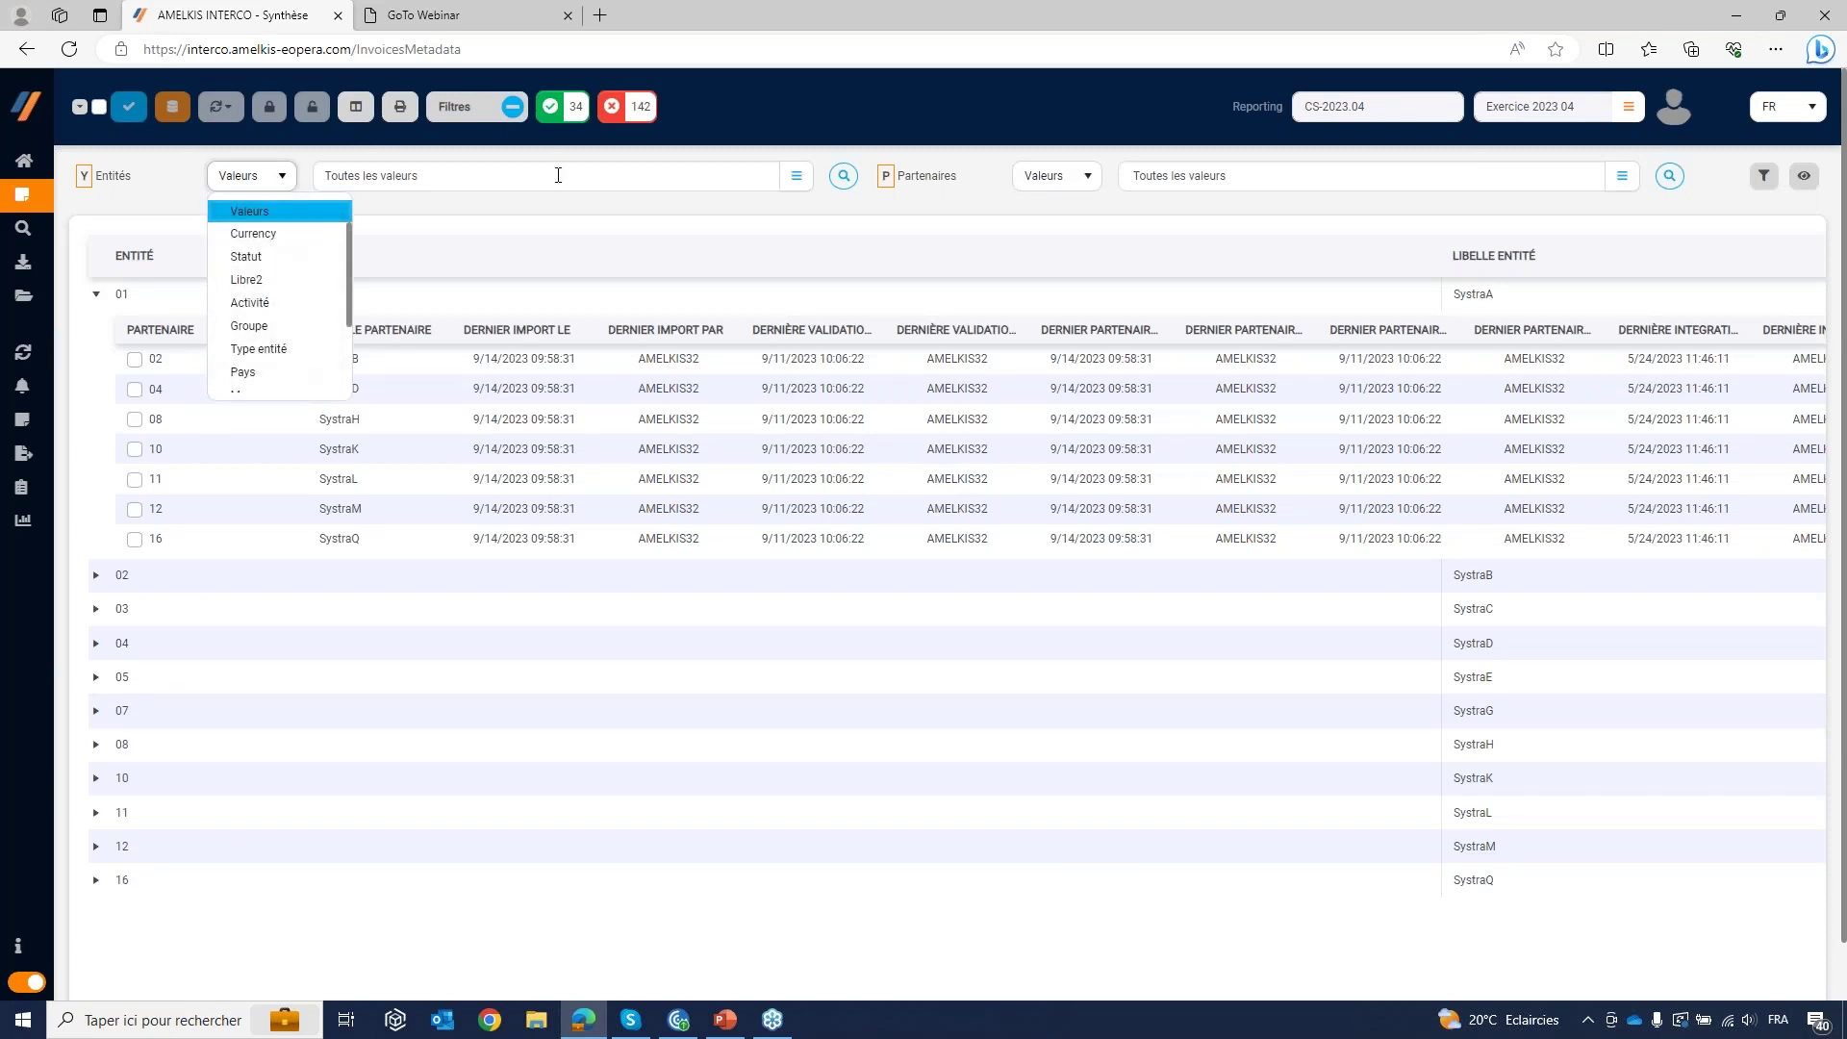
{"action": "left_click", "coordinate": [1433, 222]}
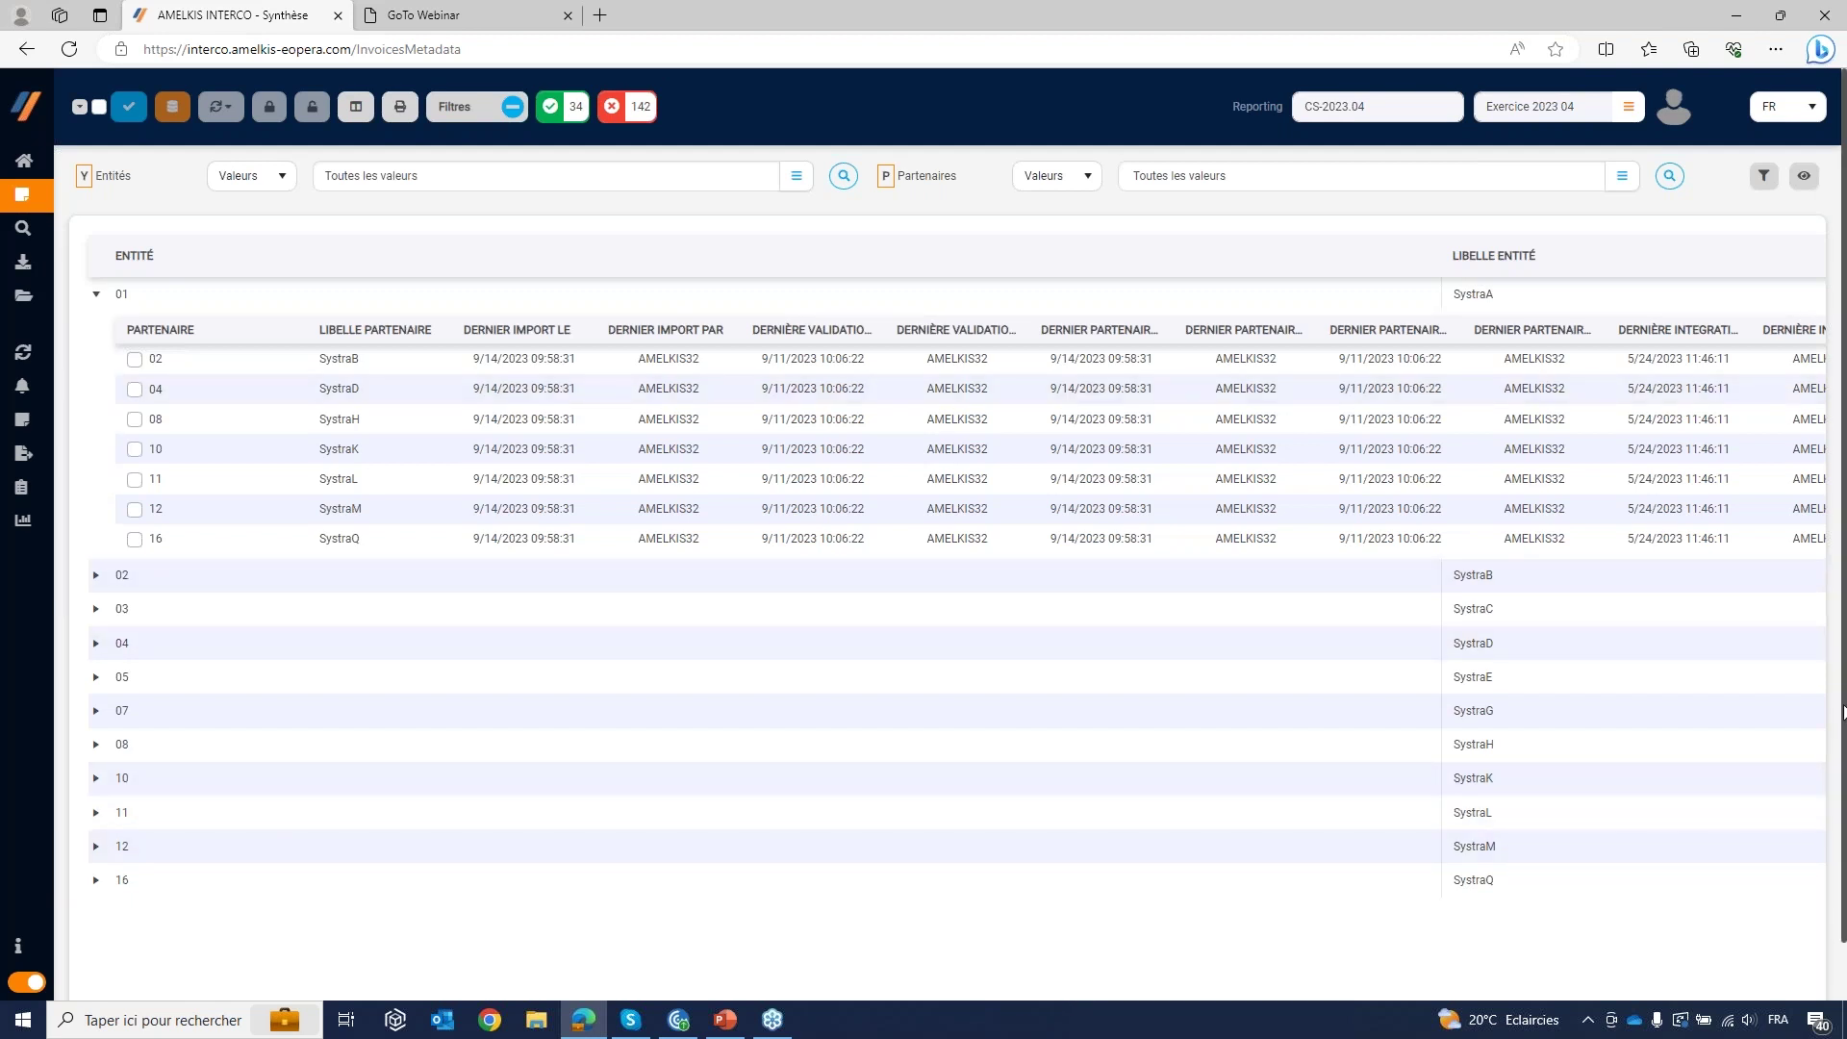
Step: Examine the validation, integration, general status and attachment columns for entity 01's partners in the Synthèse table
{"action": "scroll", "coordinate": [1185, 985], "scroll_direction": "down", "scroll_amount": 1}
{"action": "left_click_drag", "start_coordinate": [1192, 989], "coordinate": [1657, 969]}
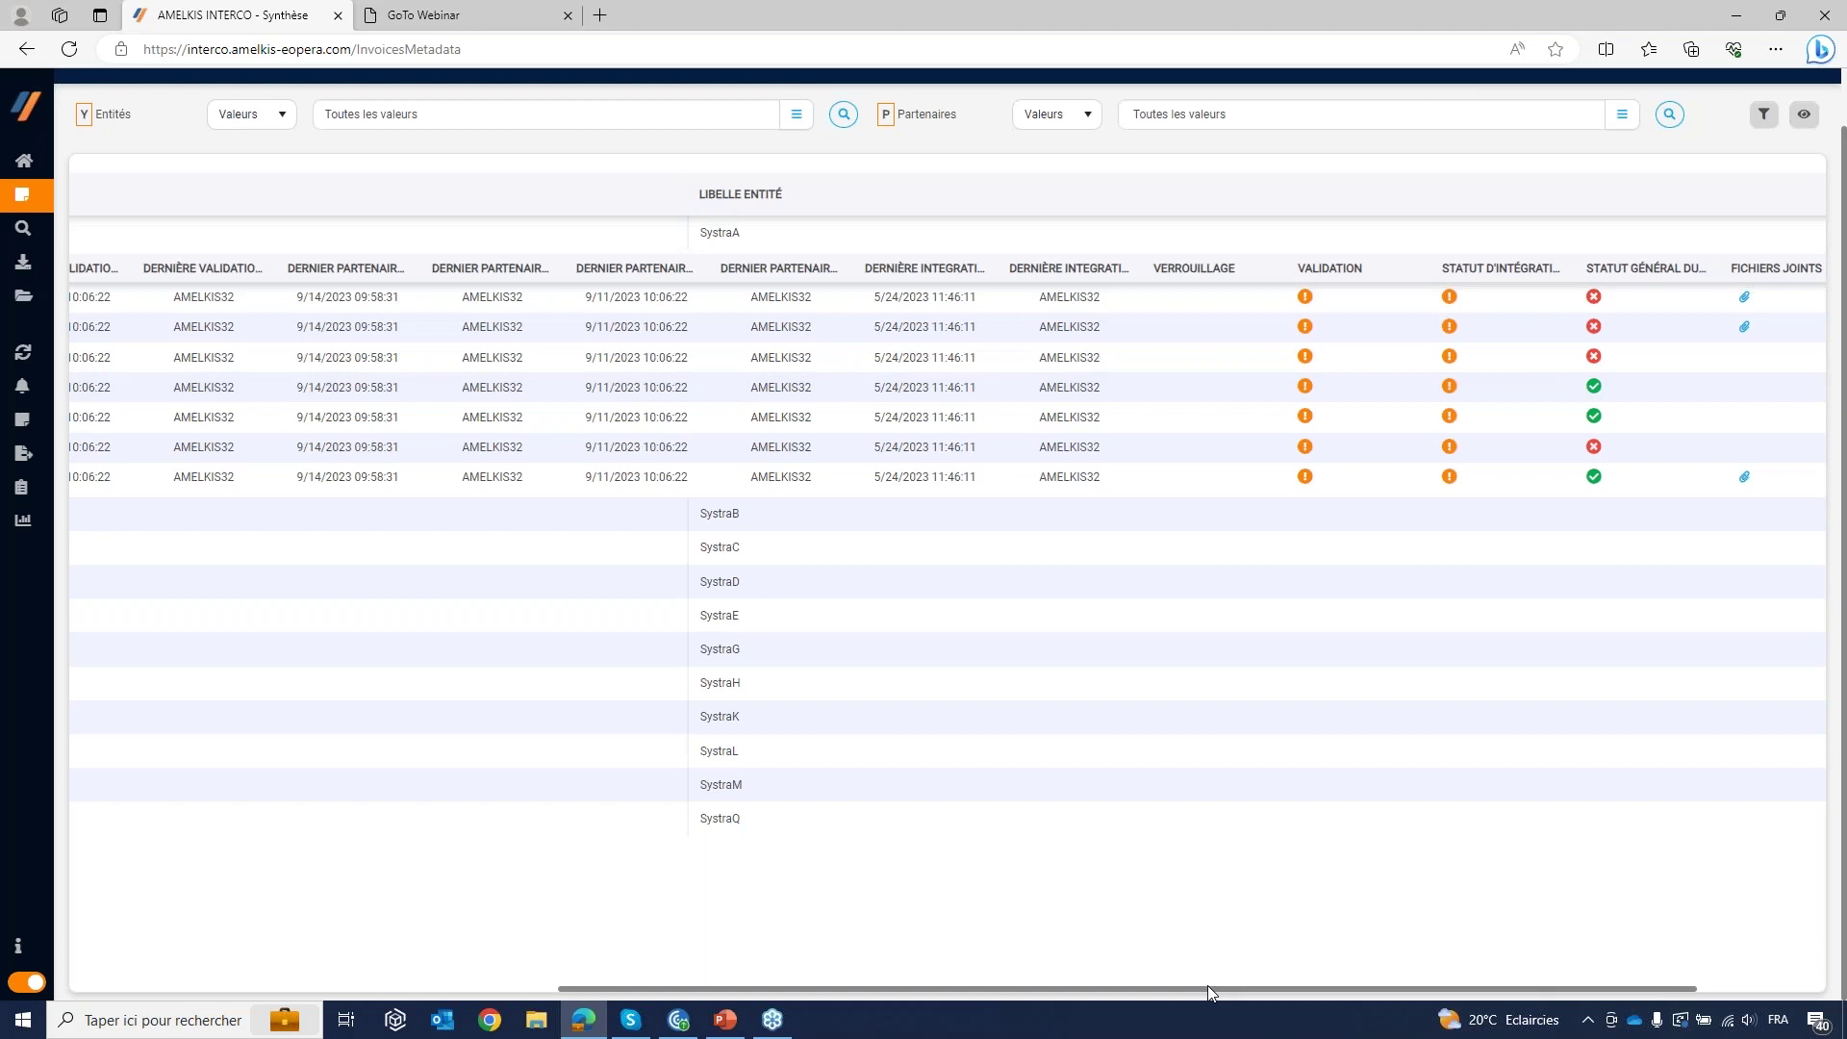
{"action": "left_click_drag", "start_coordinate": [1181, 988], "coordinate": [607, 1000]}
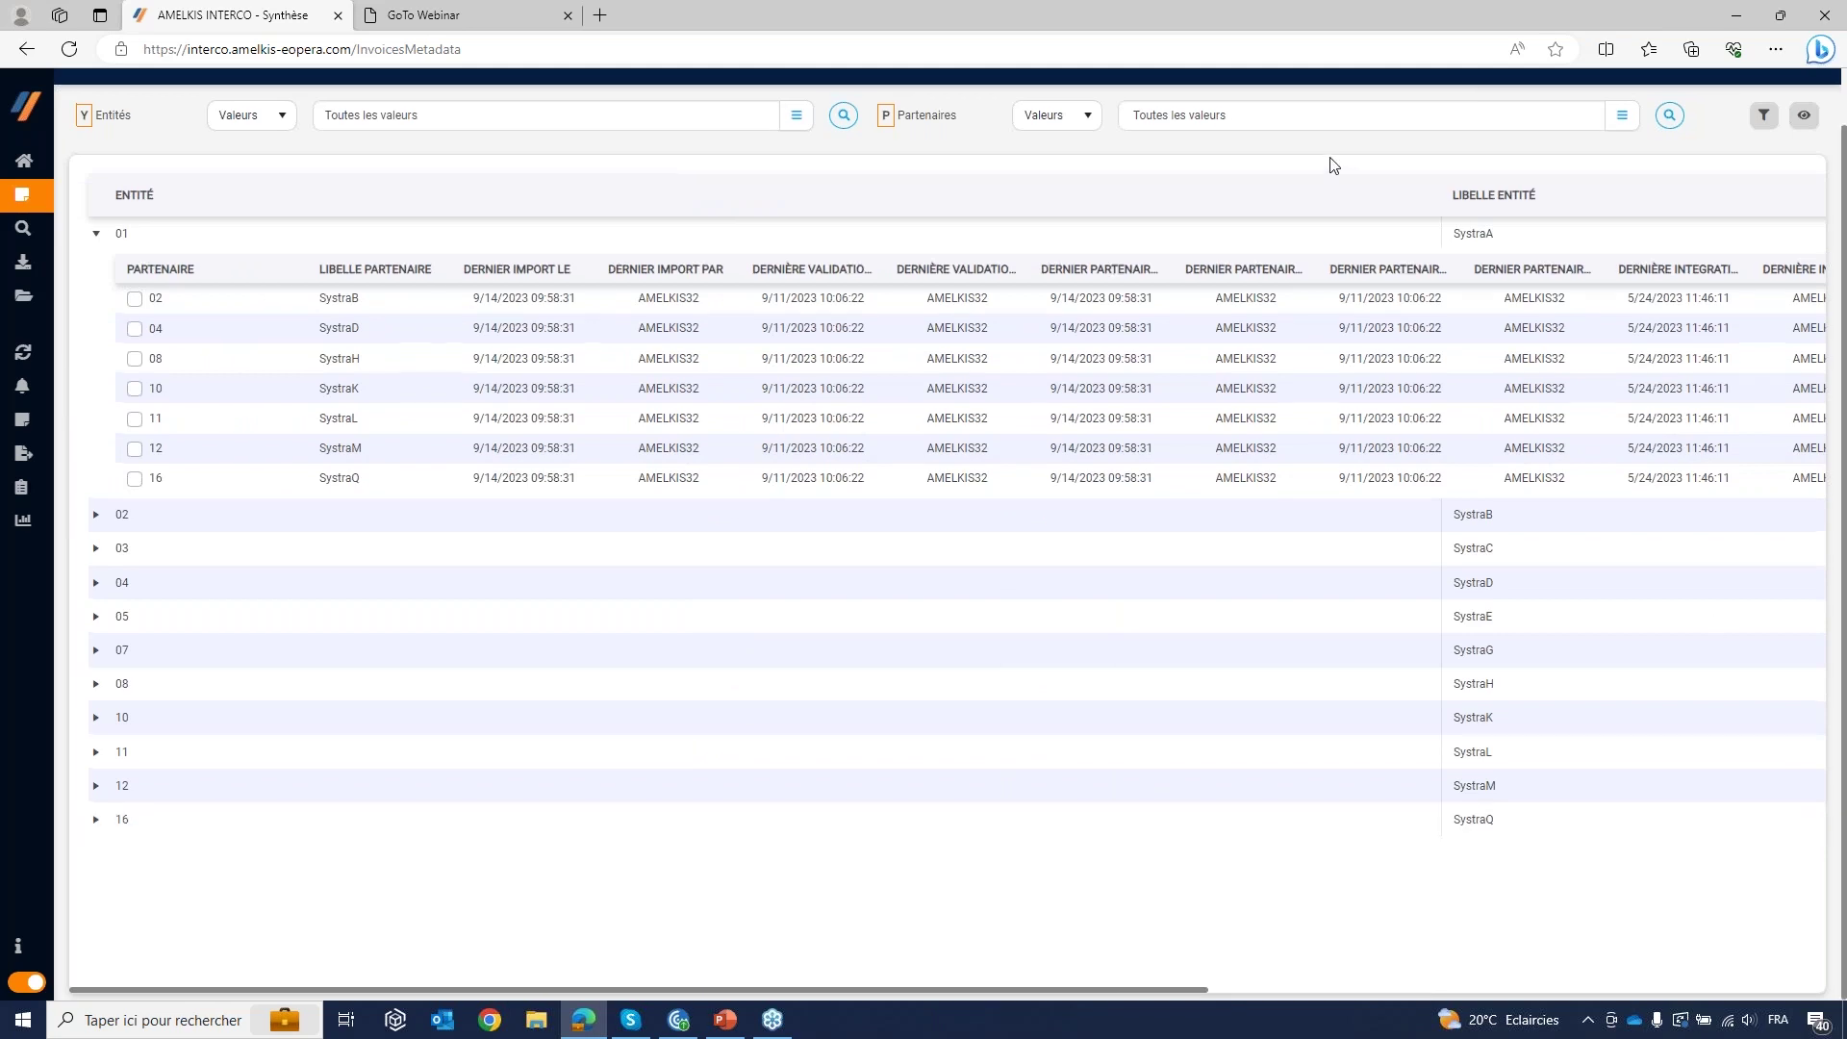
{"action": "scroll", "coordinate": [1333, 166], "scroll_direction": "up", "scroll_amount": 1}
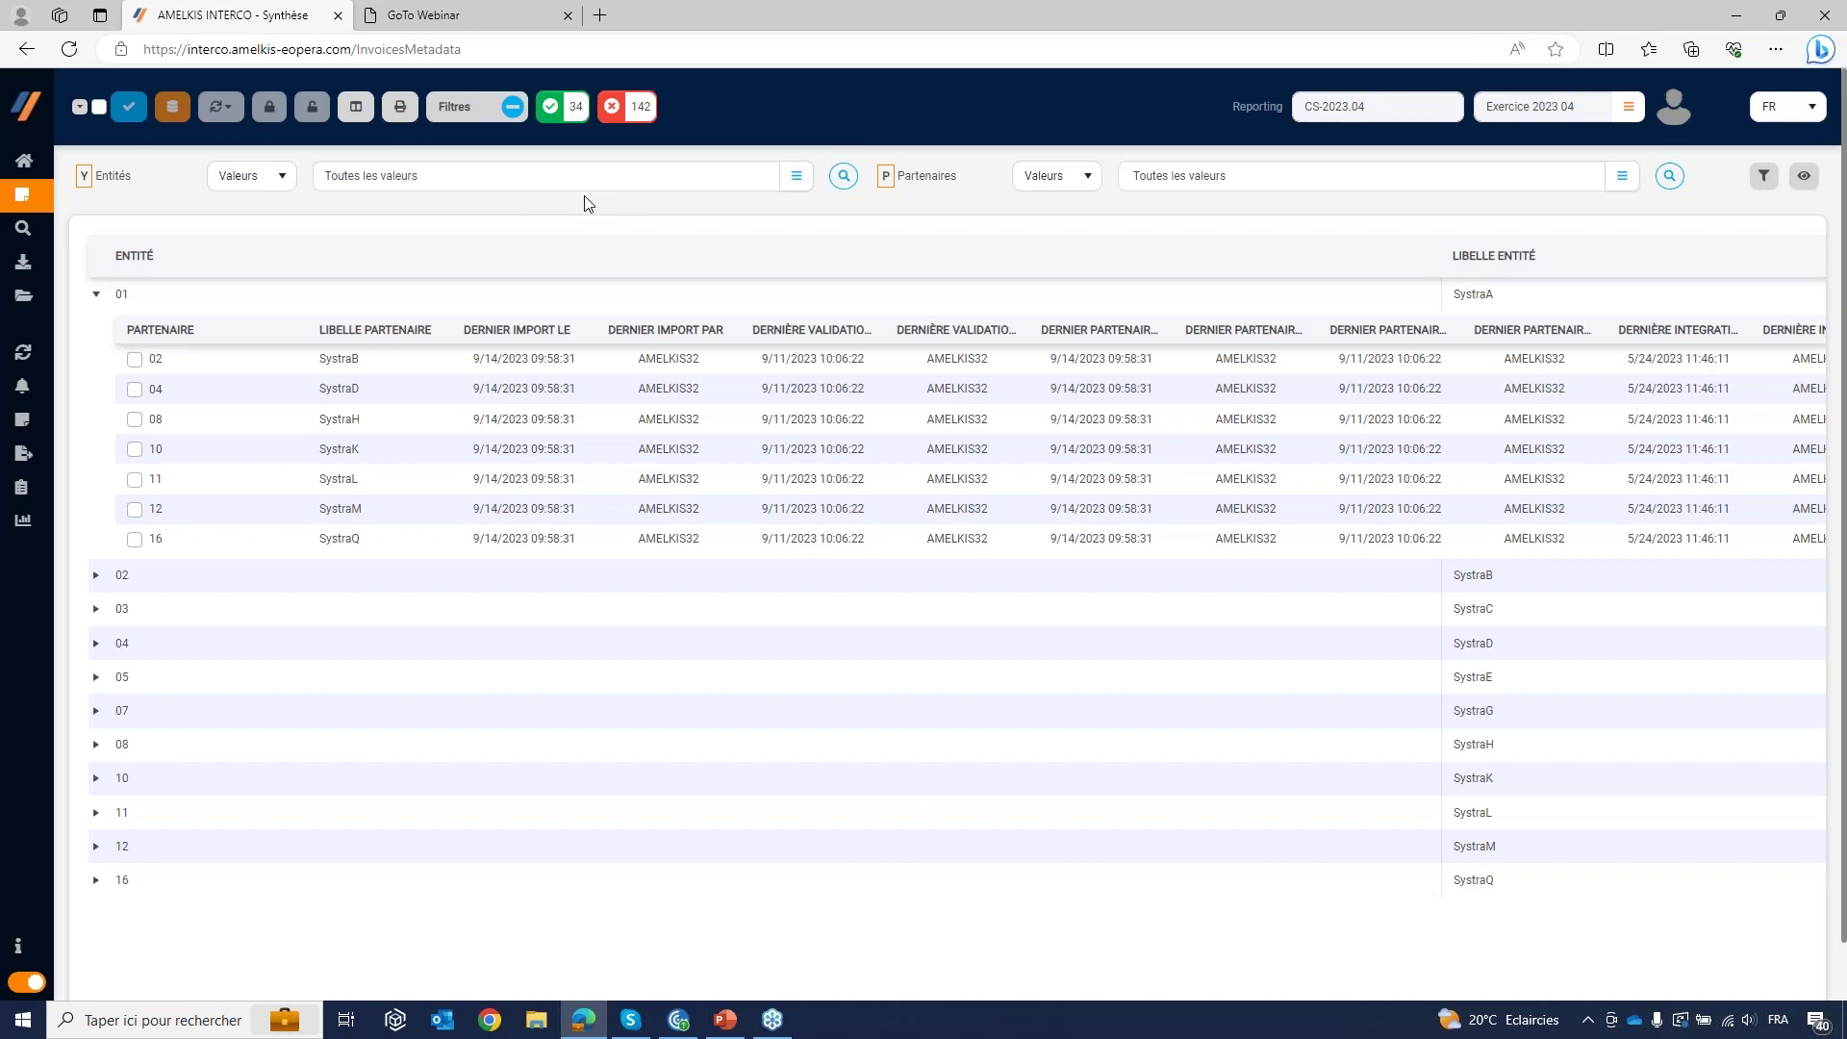
Step: Filter the Synthèse table to invalid pairs, switch to valid pairs, and remove the filter to list all pairs again
{"action": "left_click", "coordinate": [631, 114]}
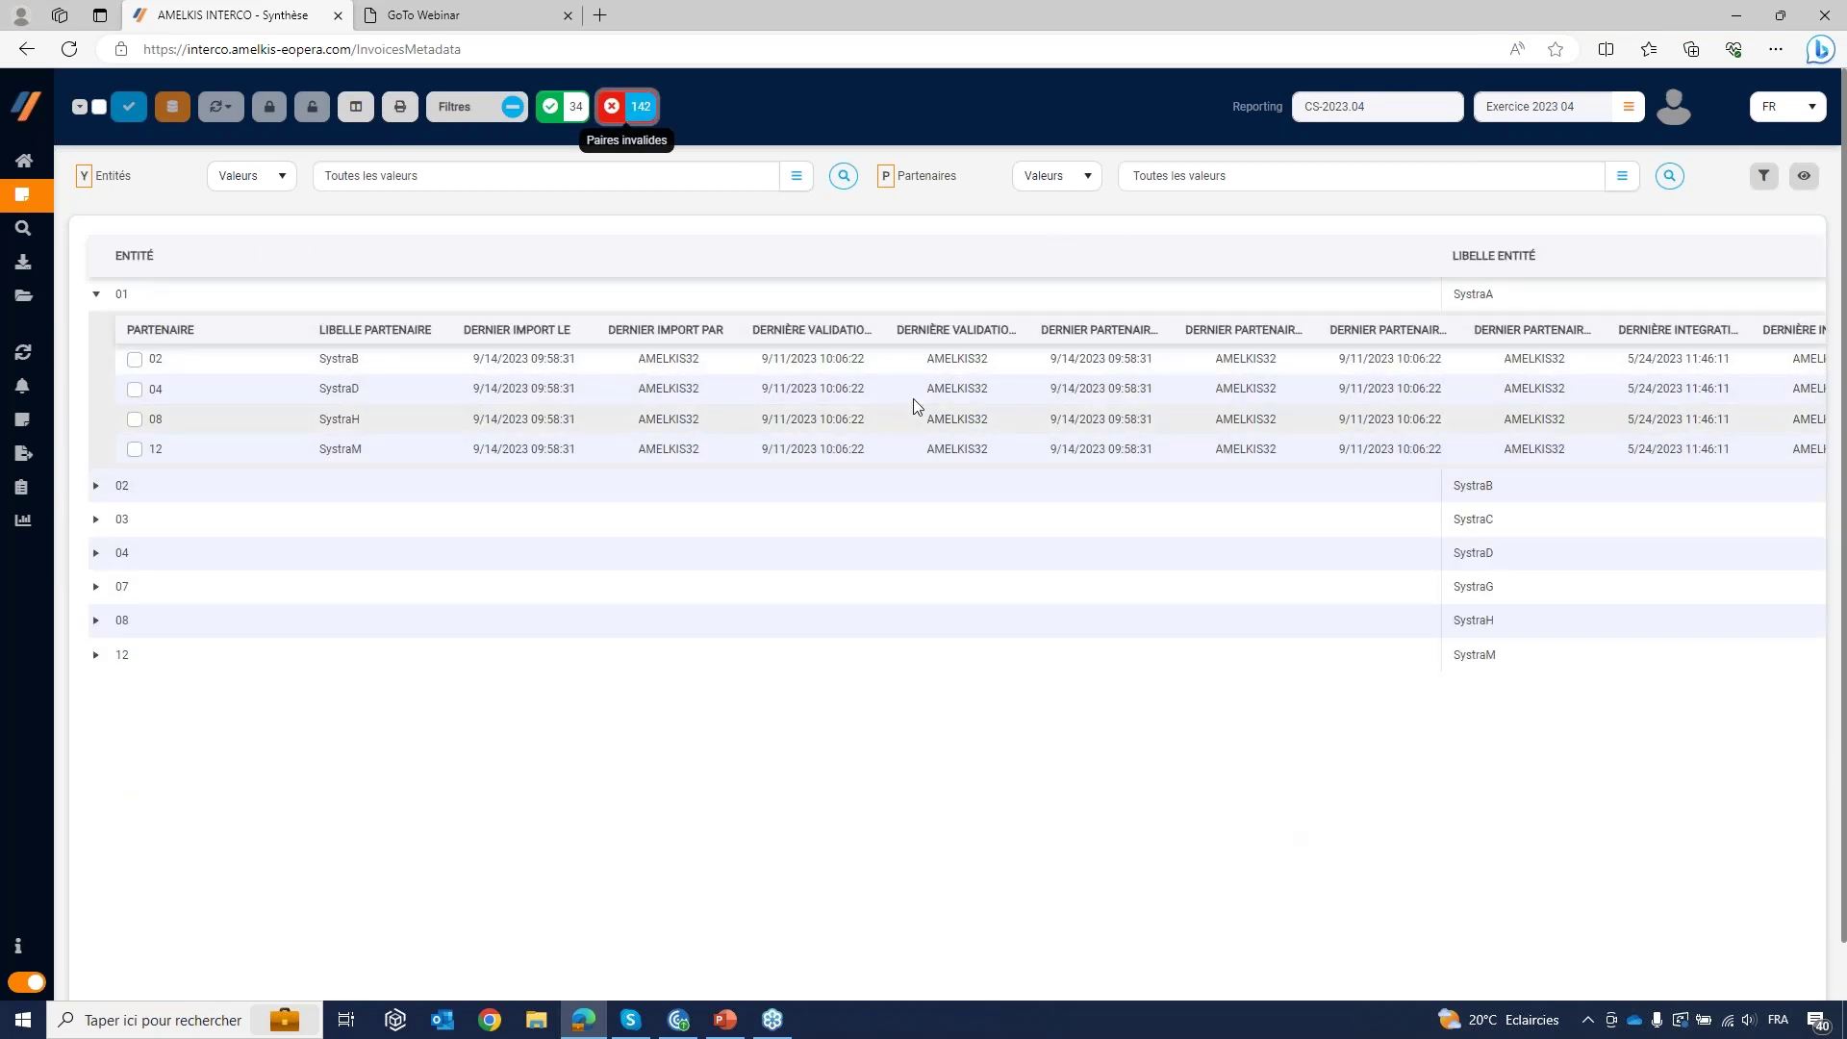
{"action": "left_click", "coordinate": [570, 114]}
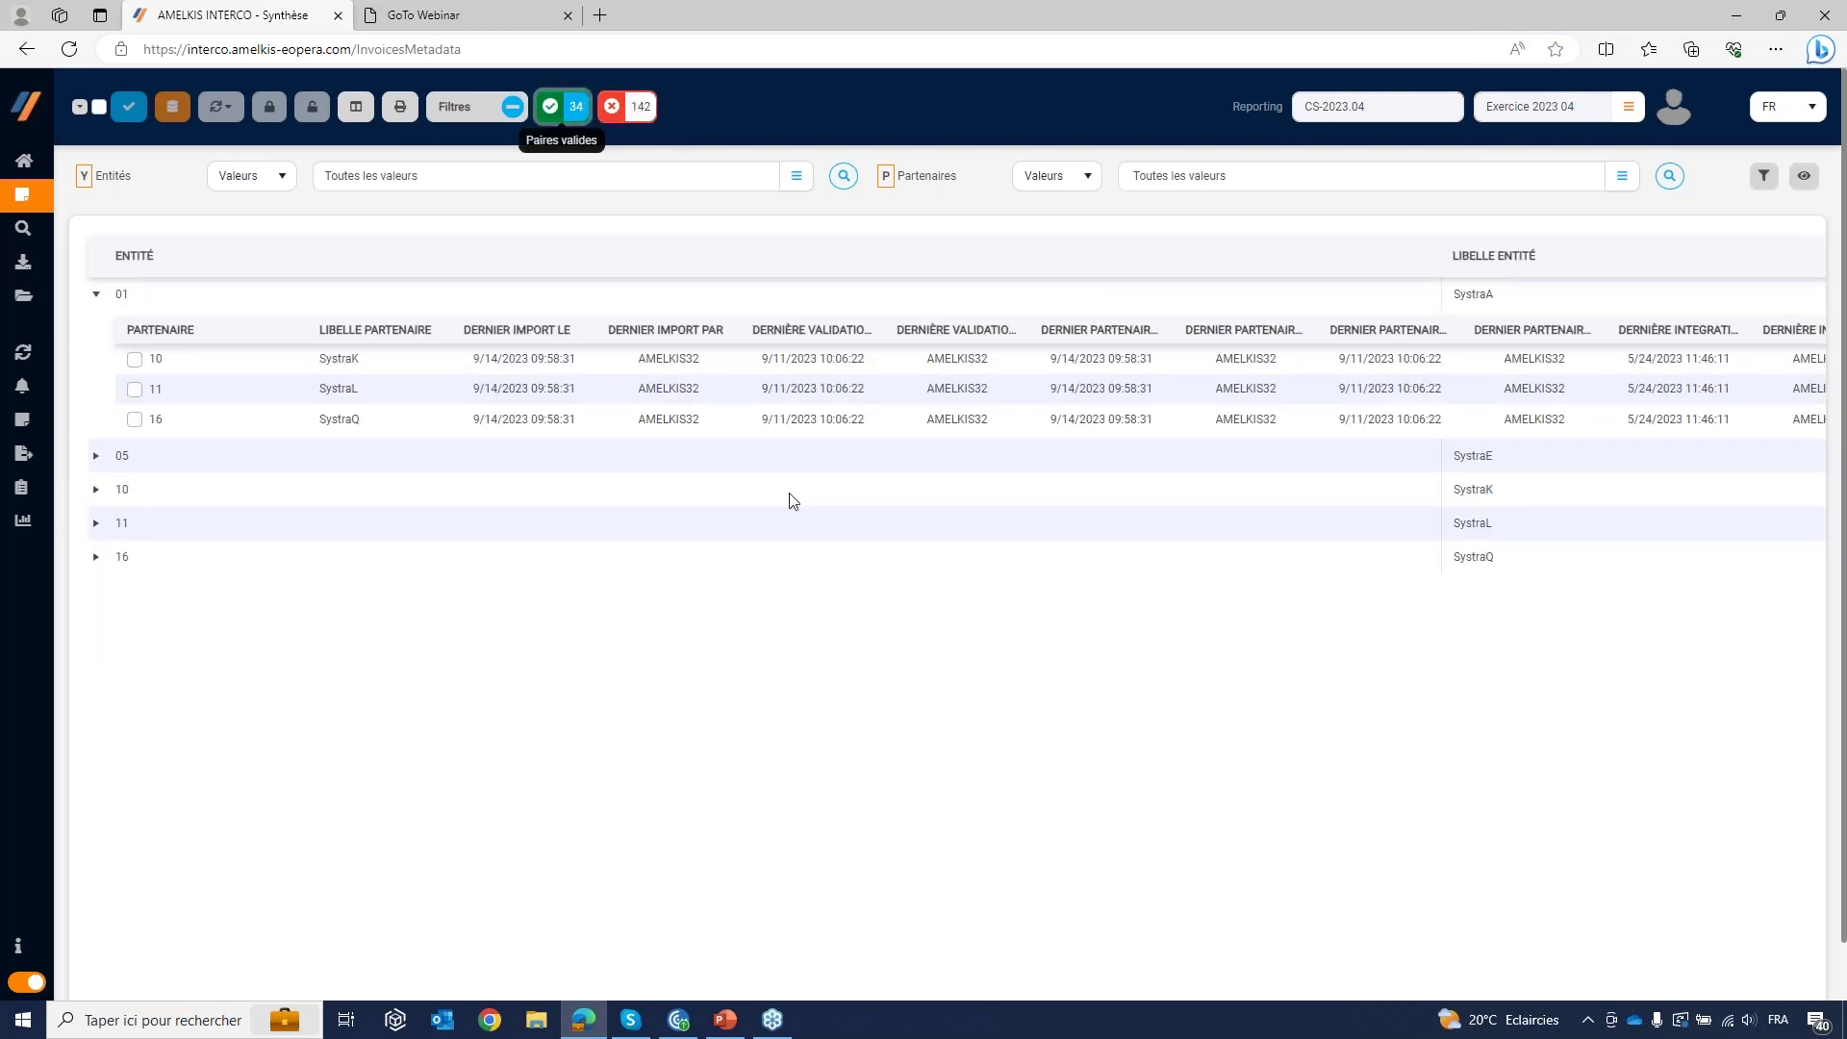
{"action": "left_click", "coordinate": [572, 108]}
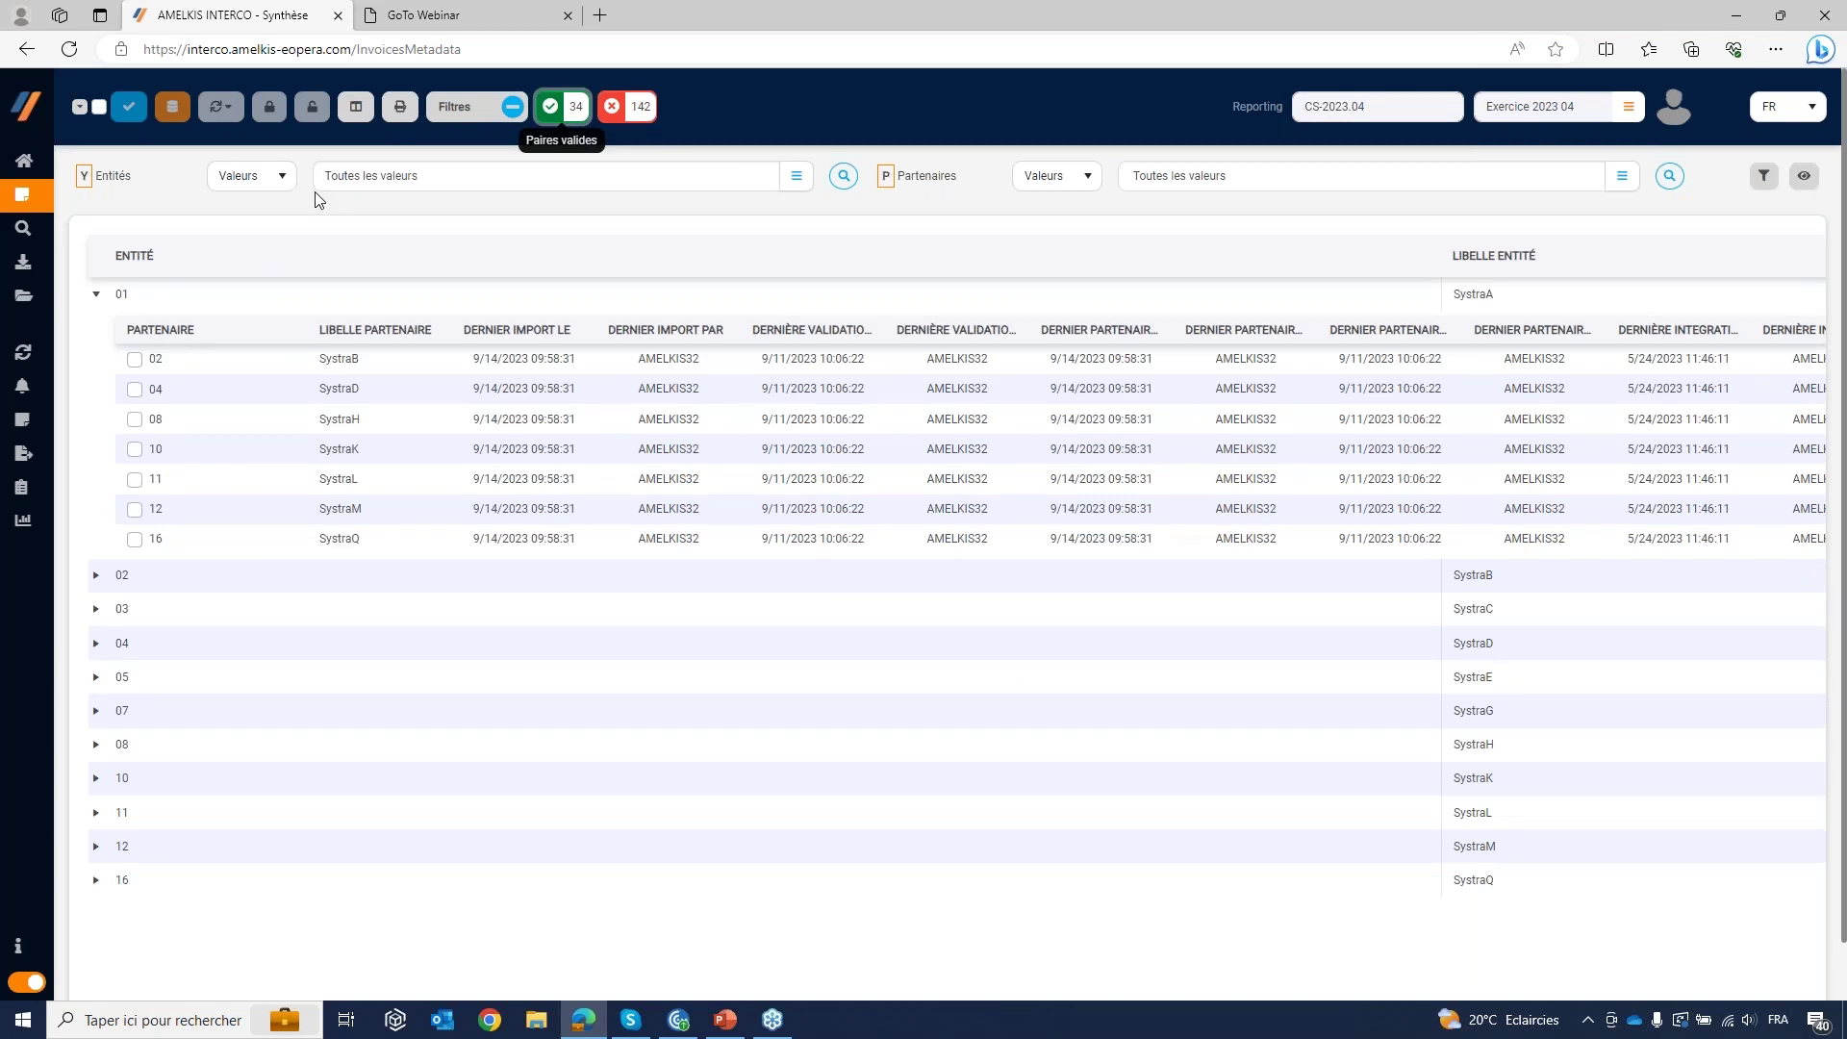
Step: Select partner 02 under entity 01 and view the available Mise à zéro options without applying one
{"action": "left_click", "coordinate": [135, 361]}
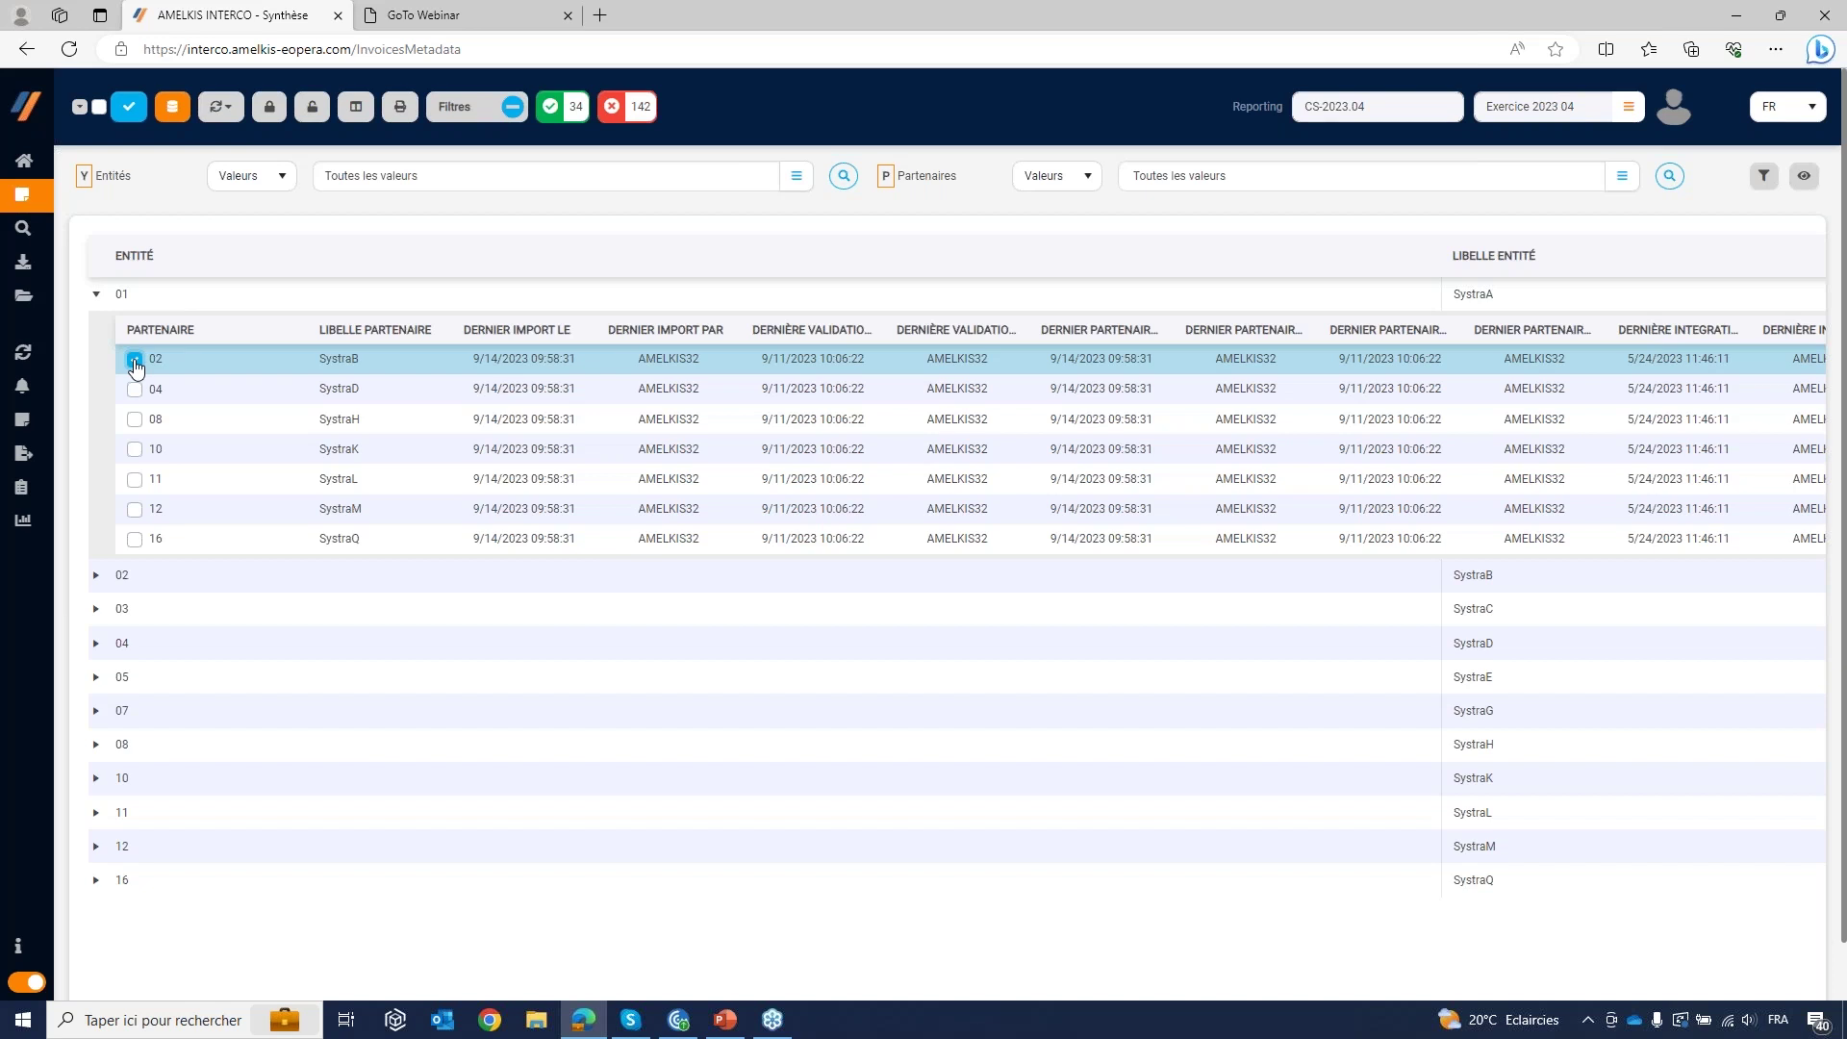
{"action": "left_click", "coordinate": [224, 108]}
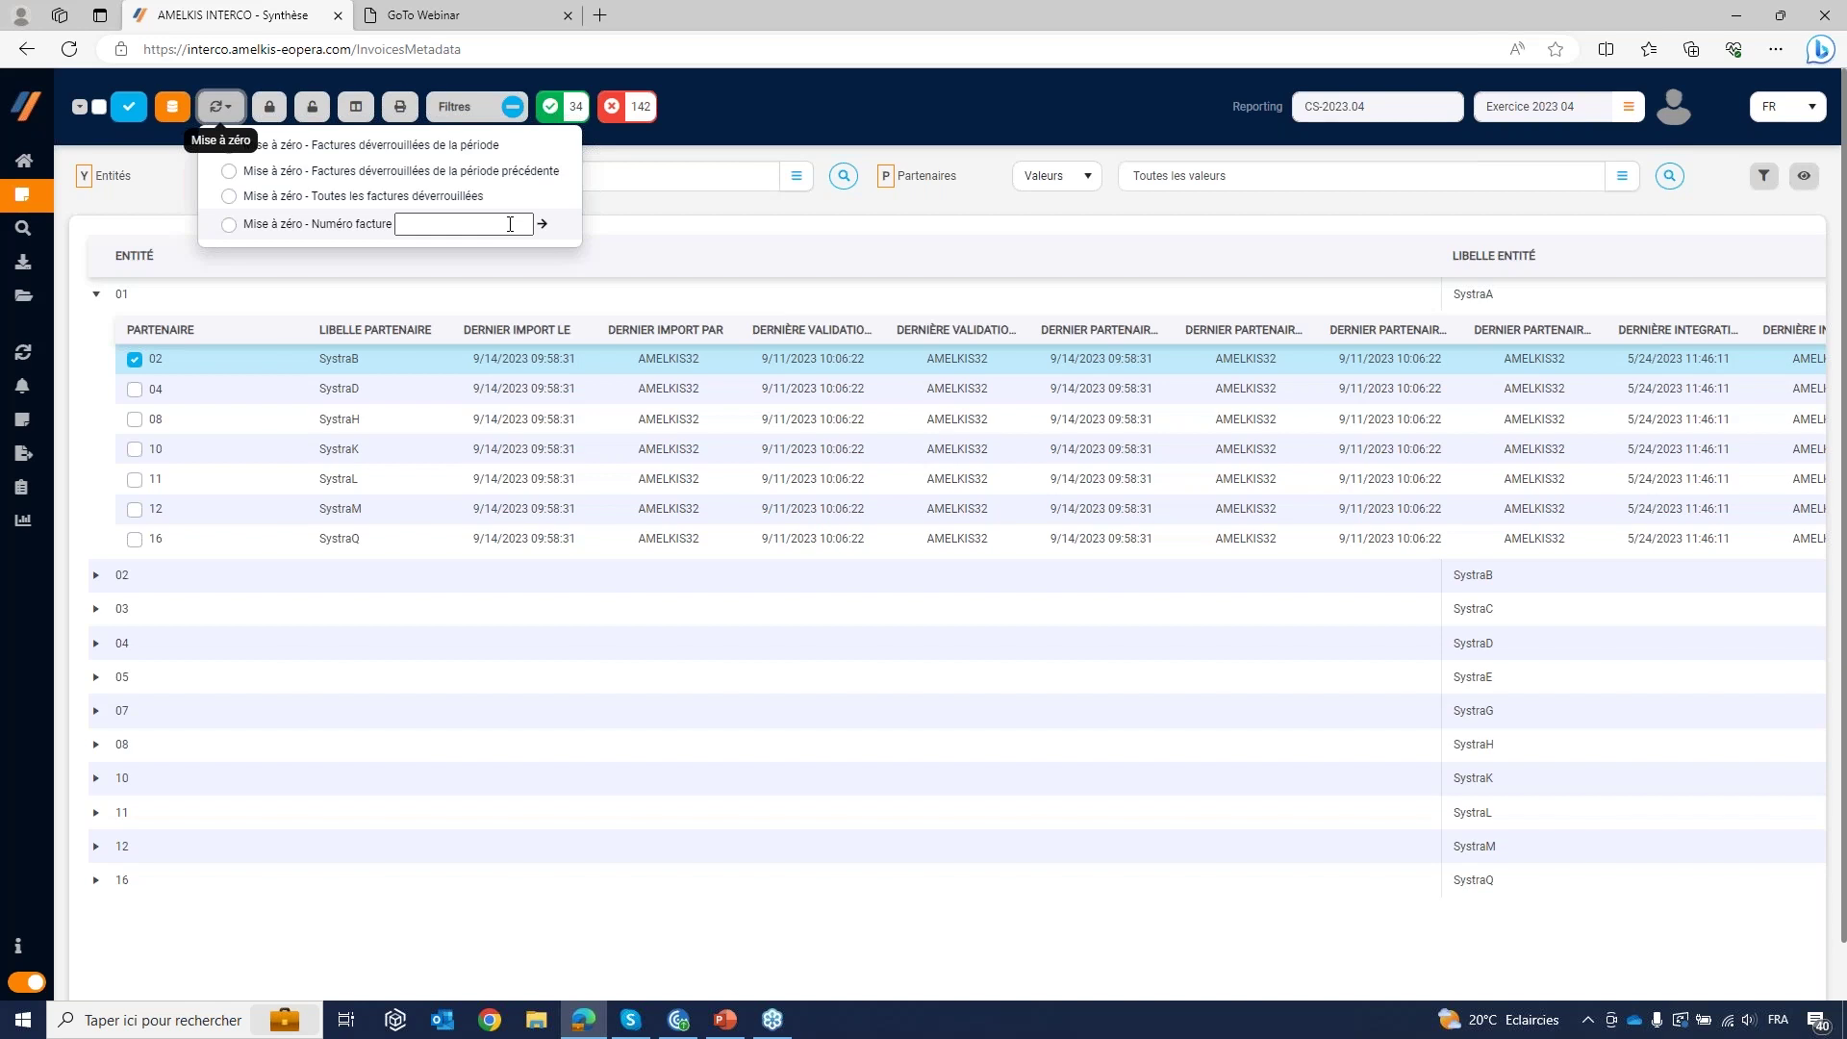
{"action": "left_click", "coordinate": [746, 268]}
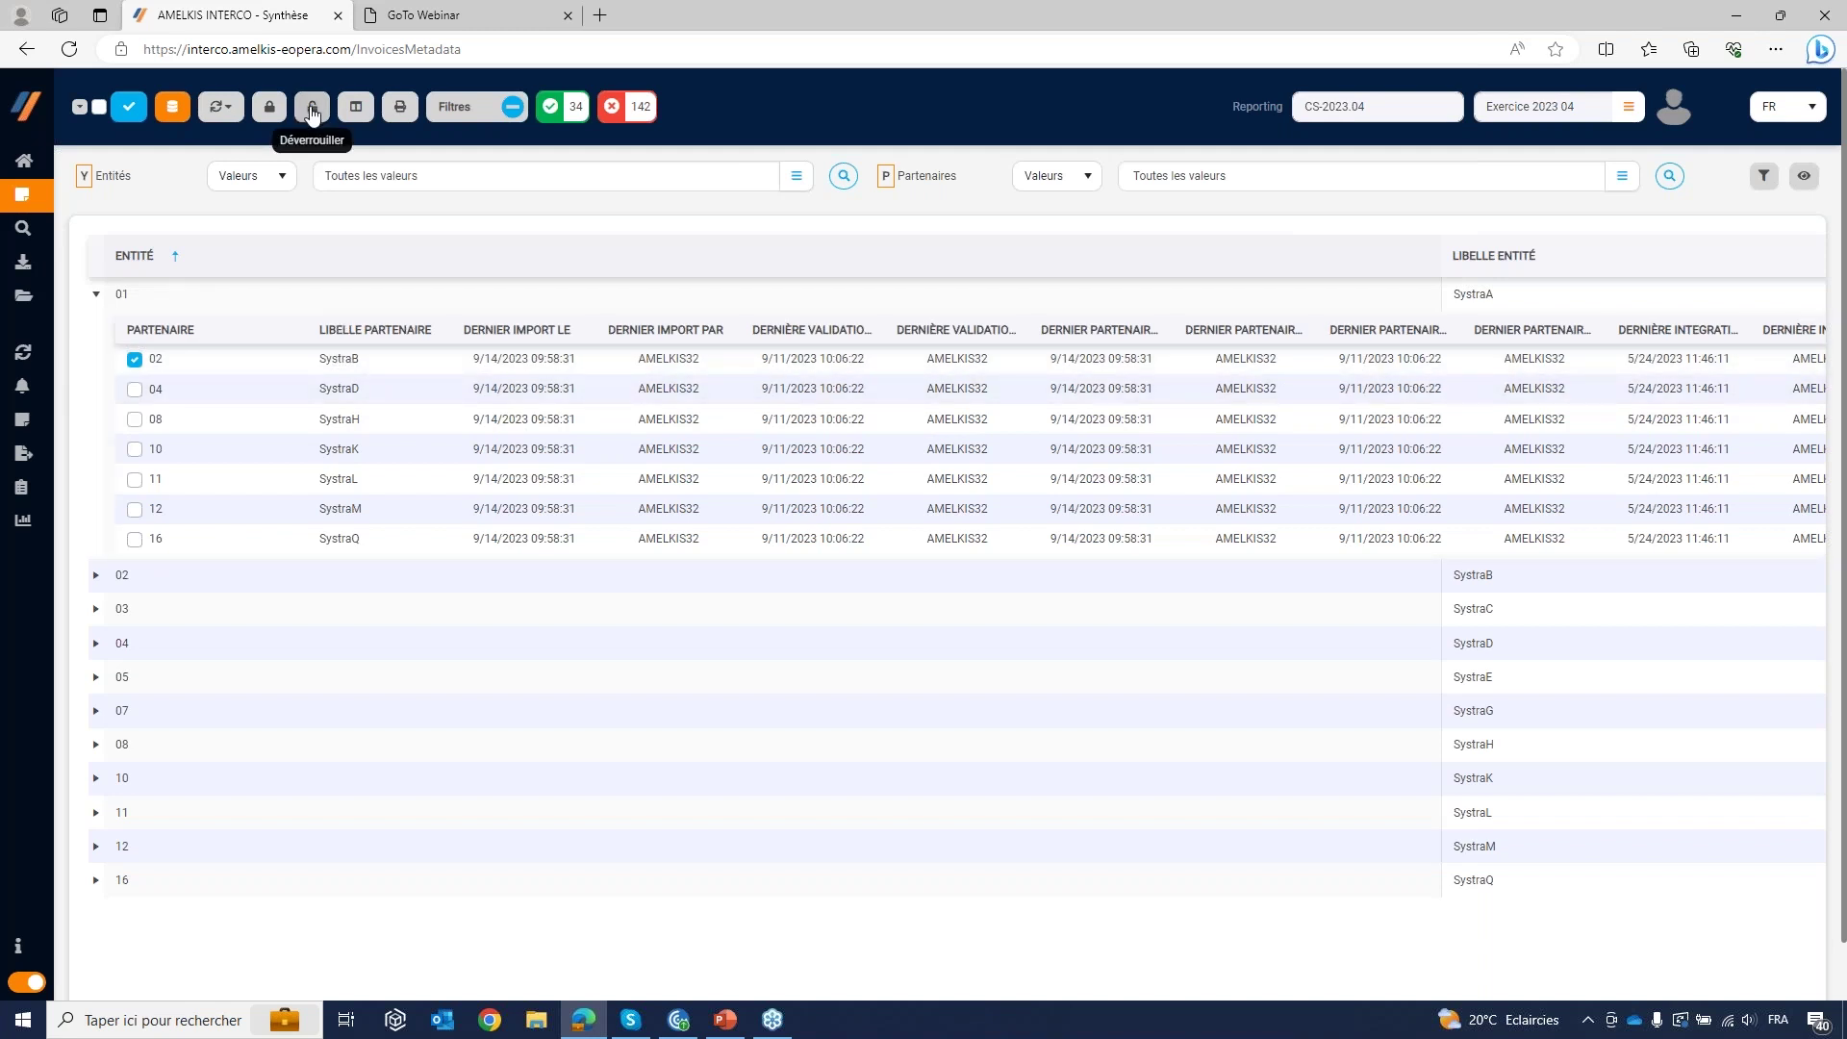
Step: Select all partner pairs in the Synthèse table and clear the whole selection again
{"action": "left_click", "coordinate": [269, 111]}
{"action": "left_click", "coordinate": [100, 108]}
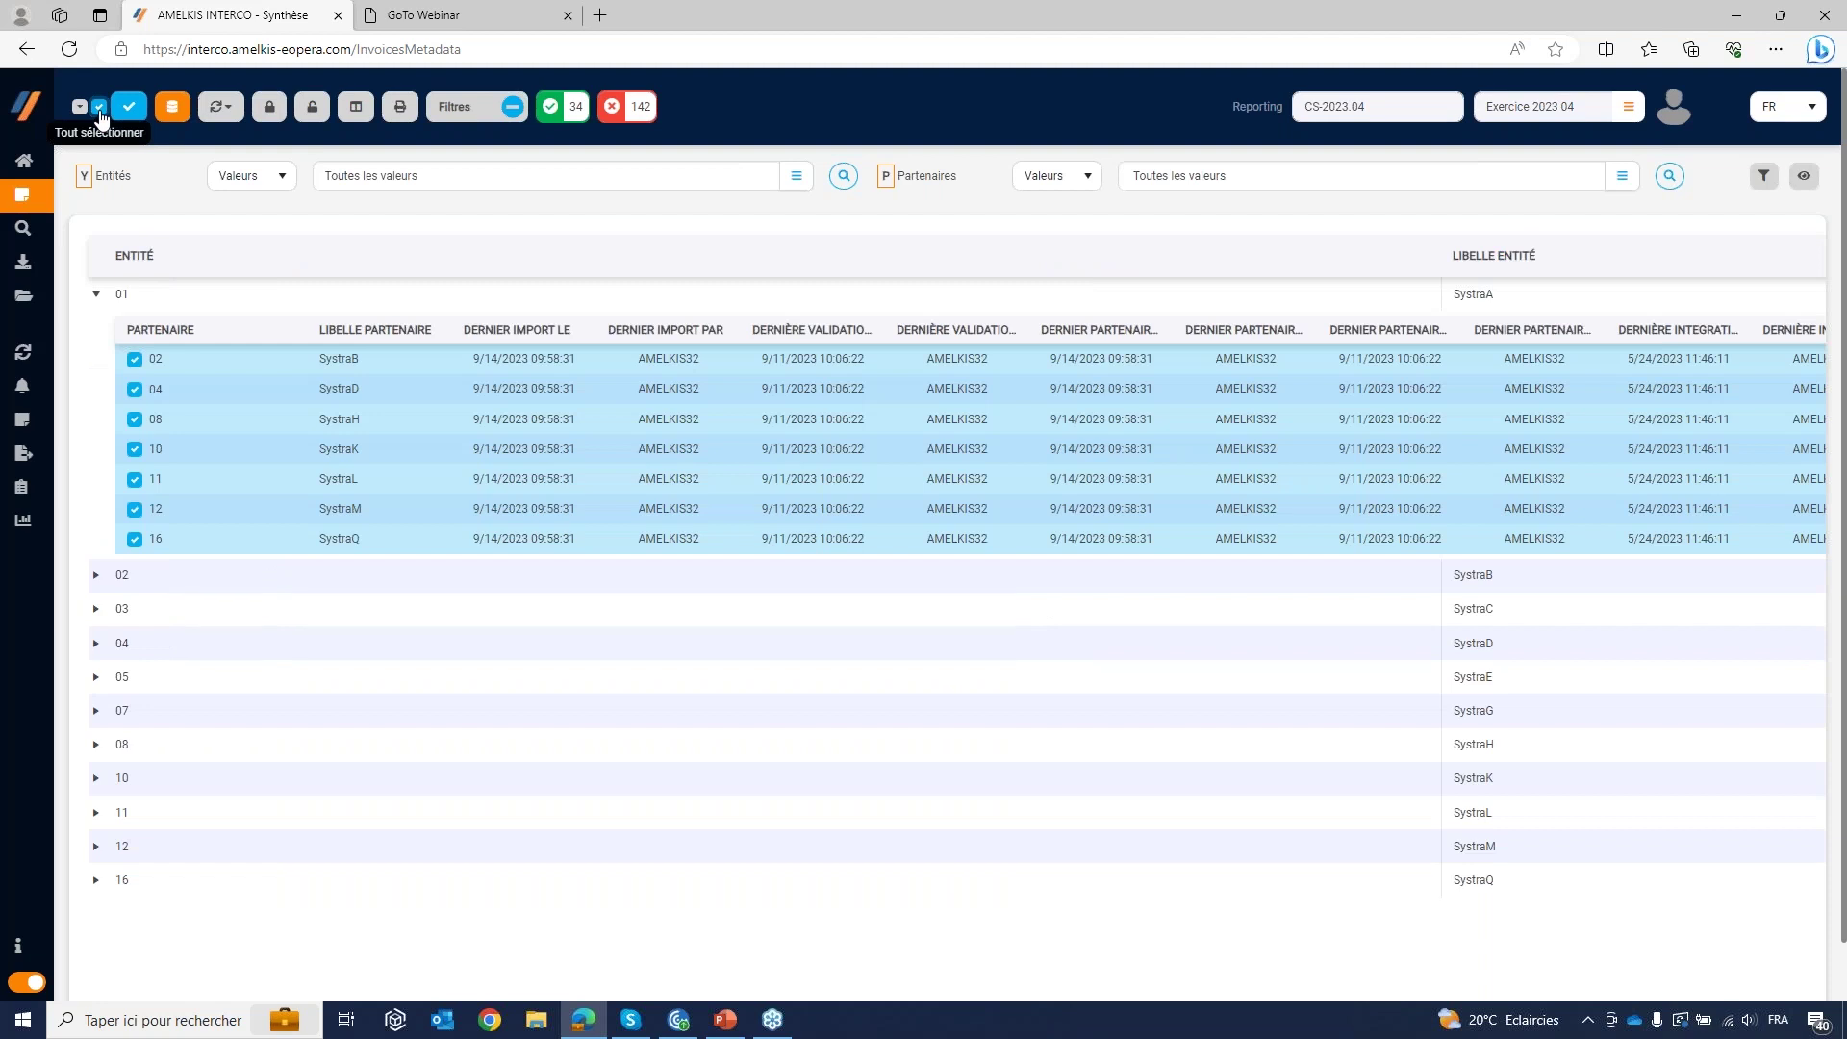
{"action": "left_click", "coordinate": [100, 108]}
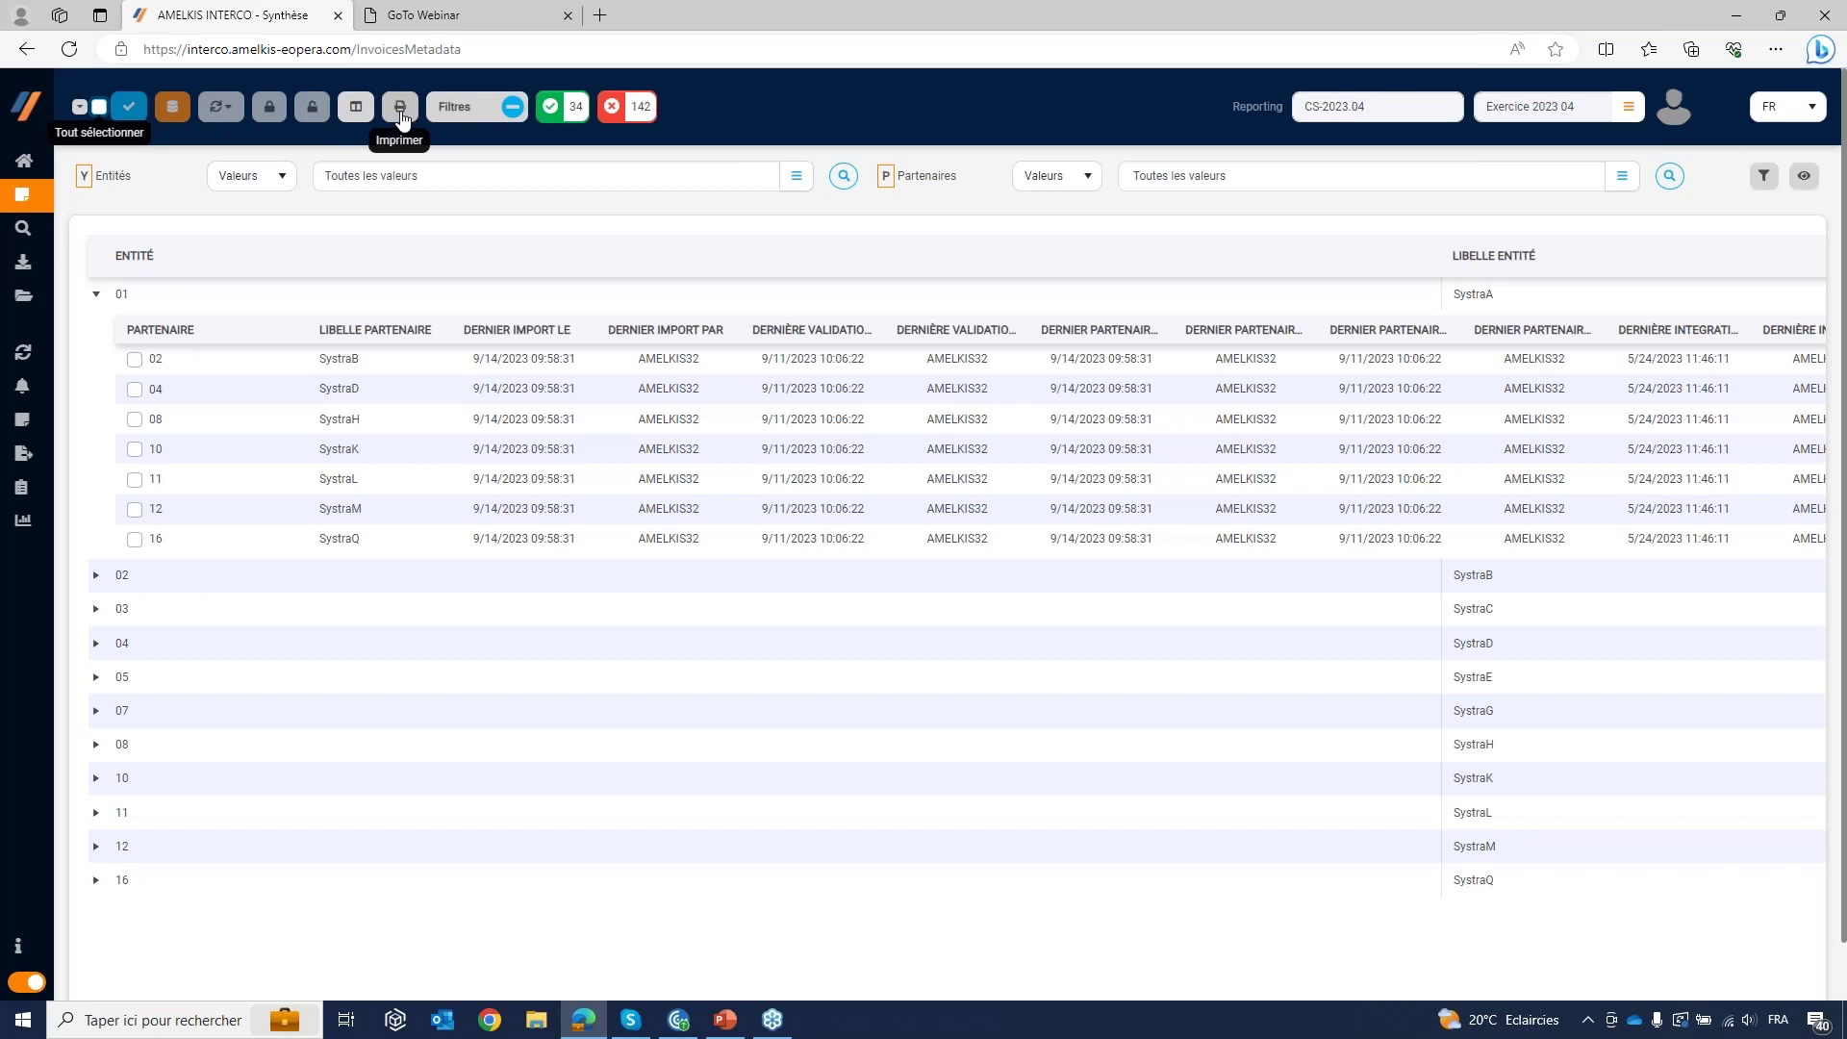
{"action": "left_click", "coordinate": [400, 108]}
Step: Go to the Réconciliation page, expand the 01 SystraA - 02 SystraB pair to examine its variances by account family, and collapse it
{"action": "mouse_move", "coordinate": [32, 235]}
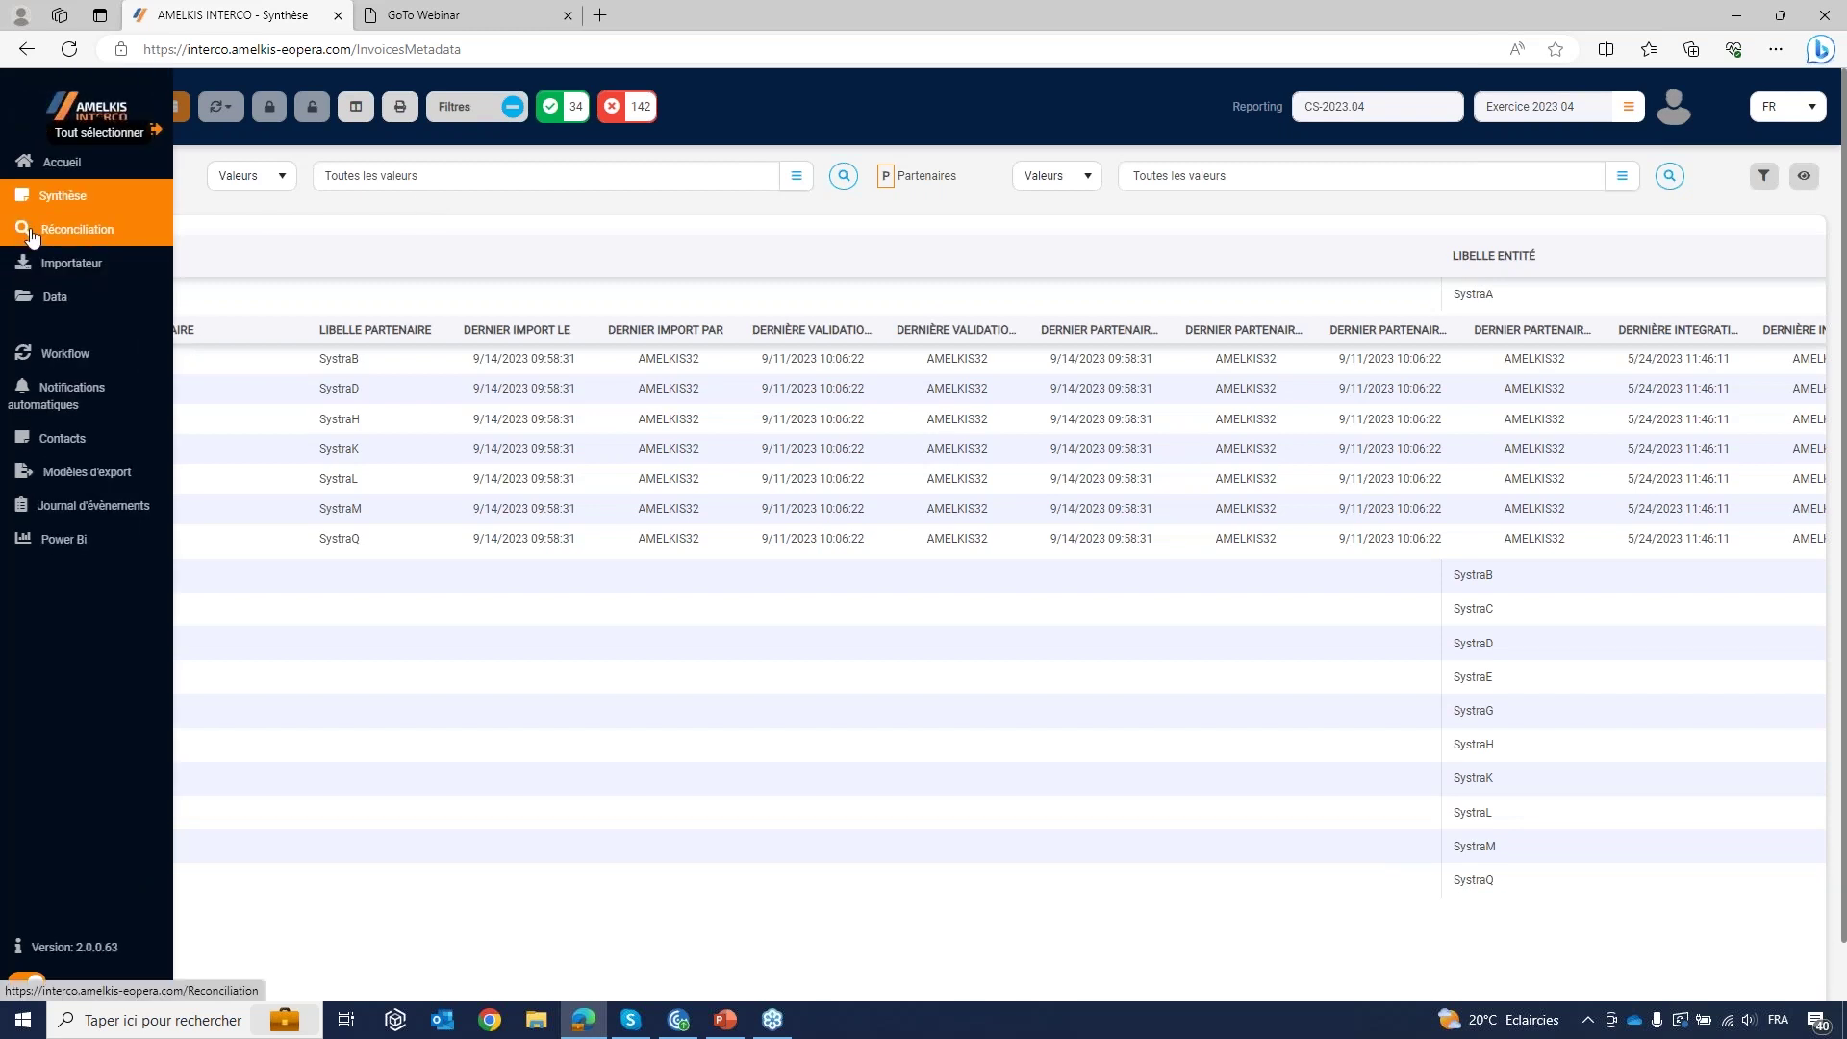
{"action": "left_click", "coordinate": [32, 236]}
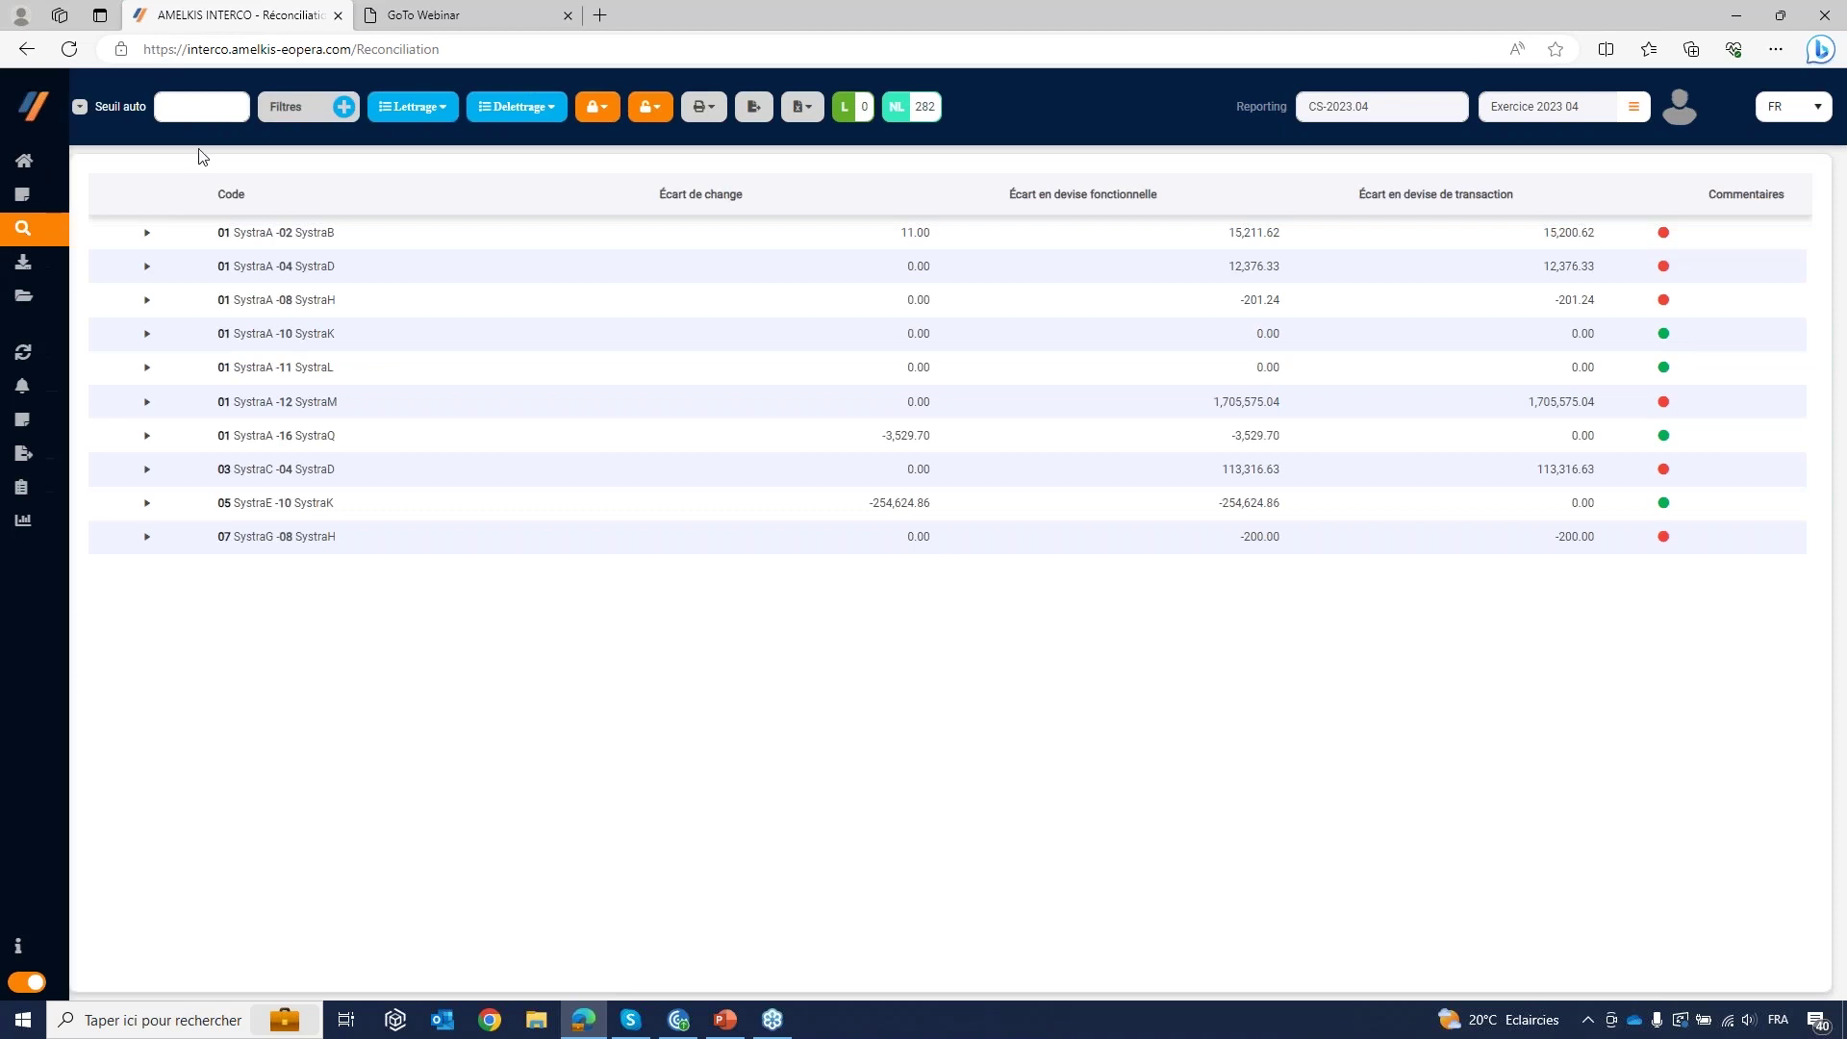
{"action": "mouse_move", "coordinate": [108, 188]}
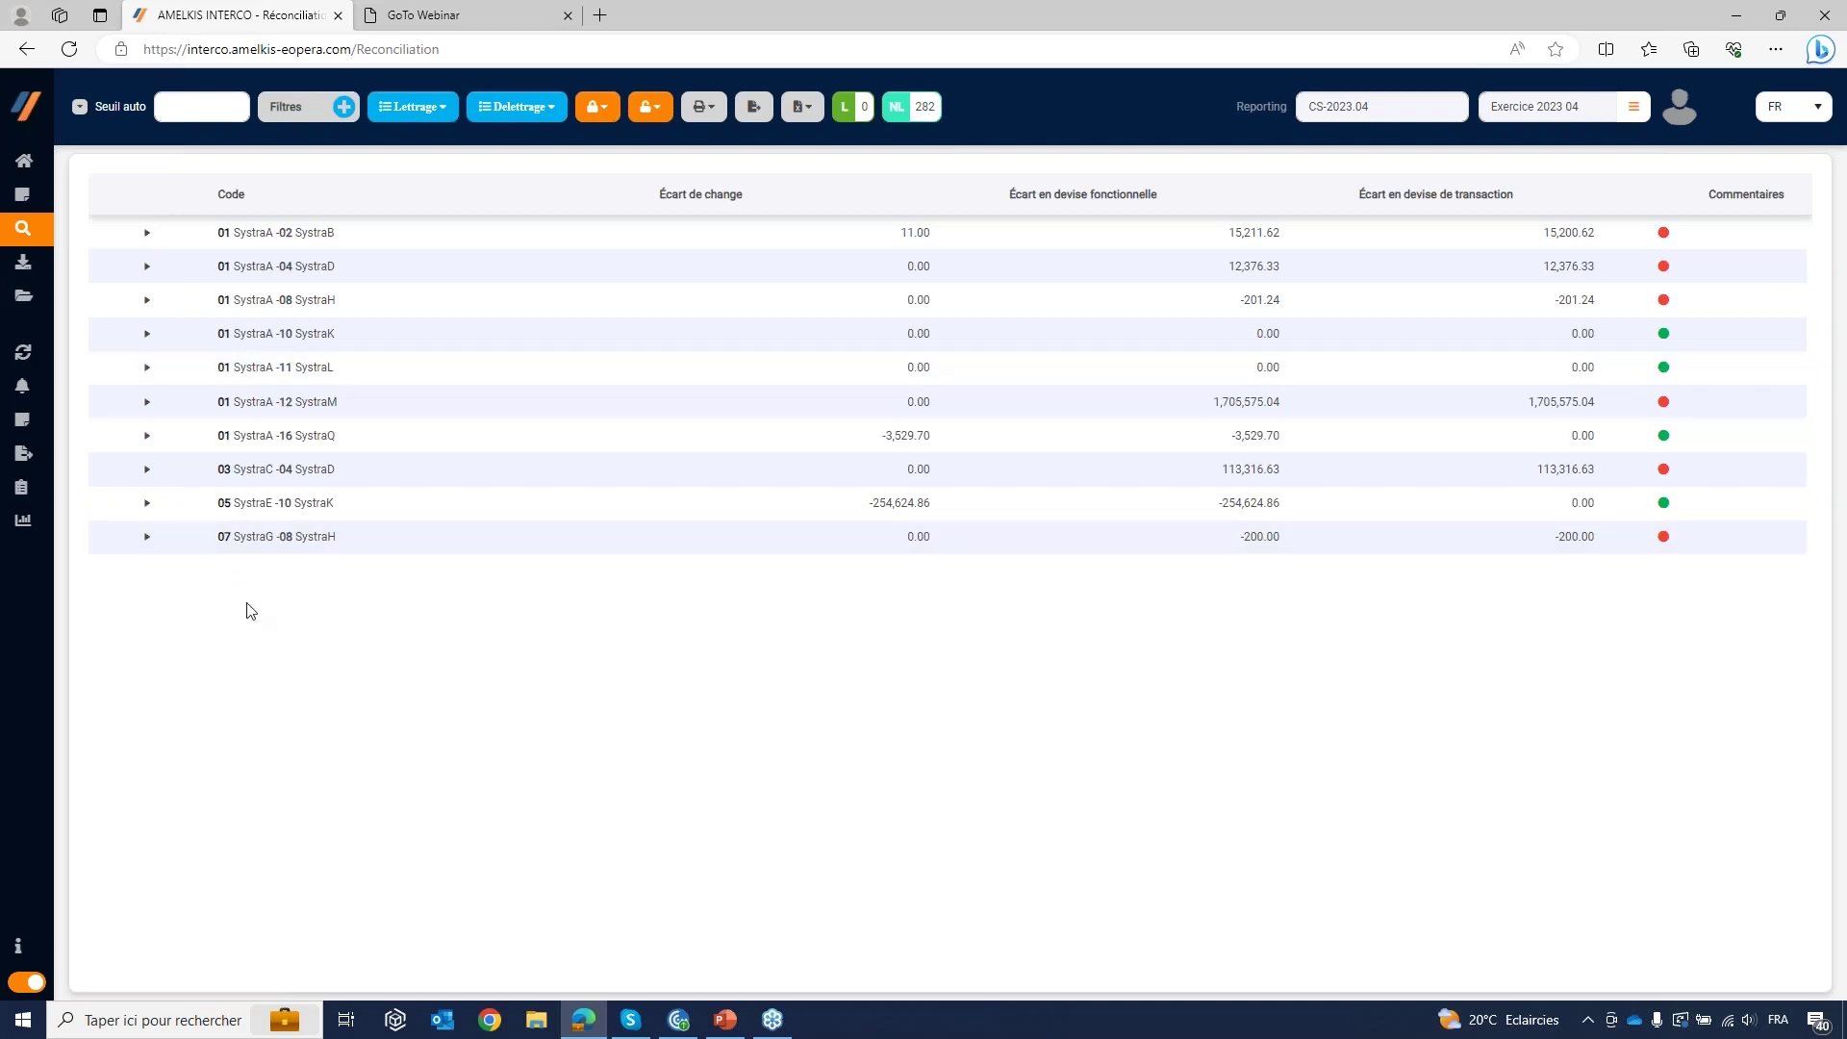
{"action": "left_click", "coordinate": [149, 235]}
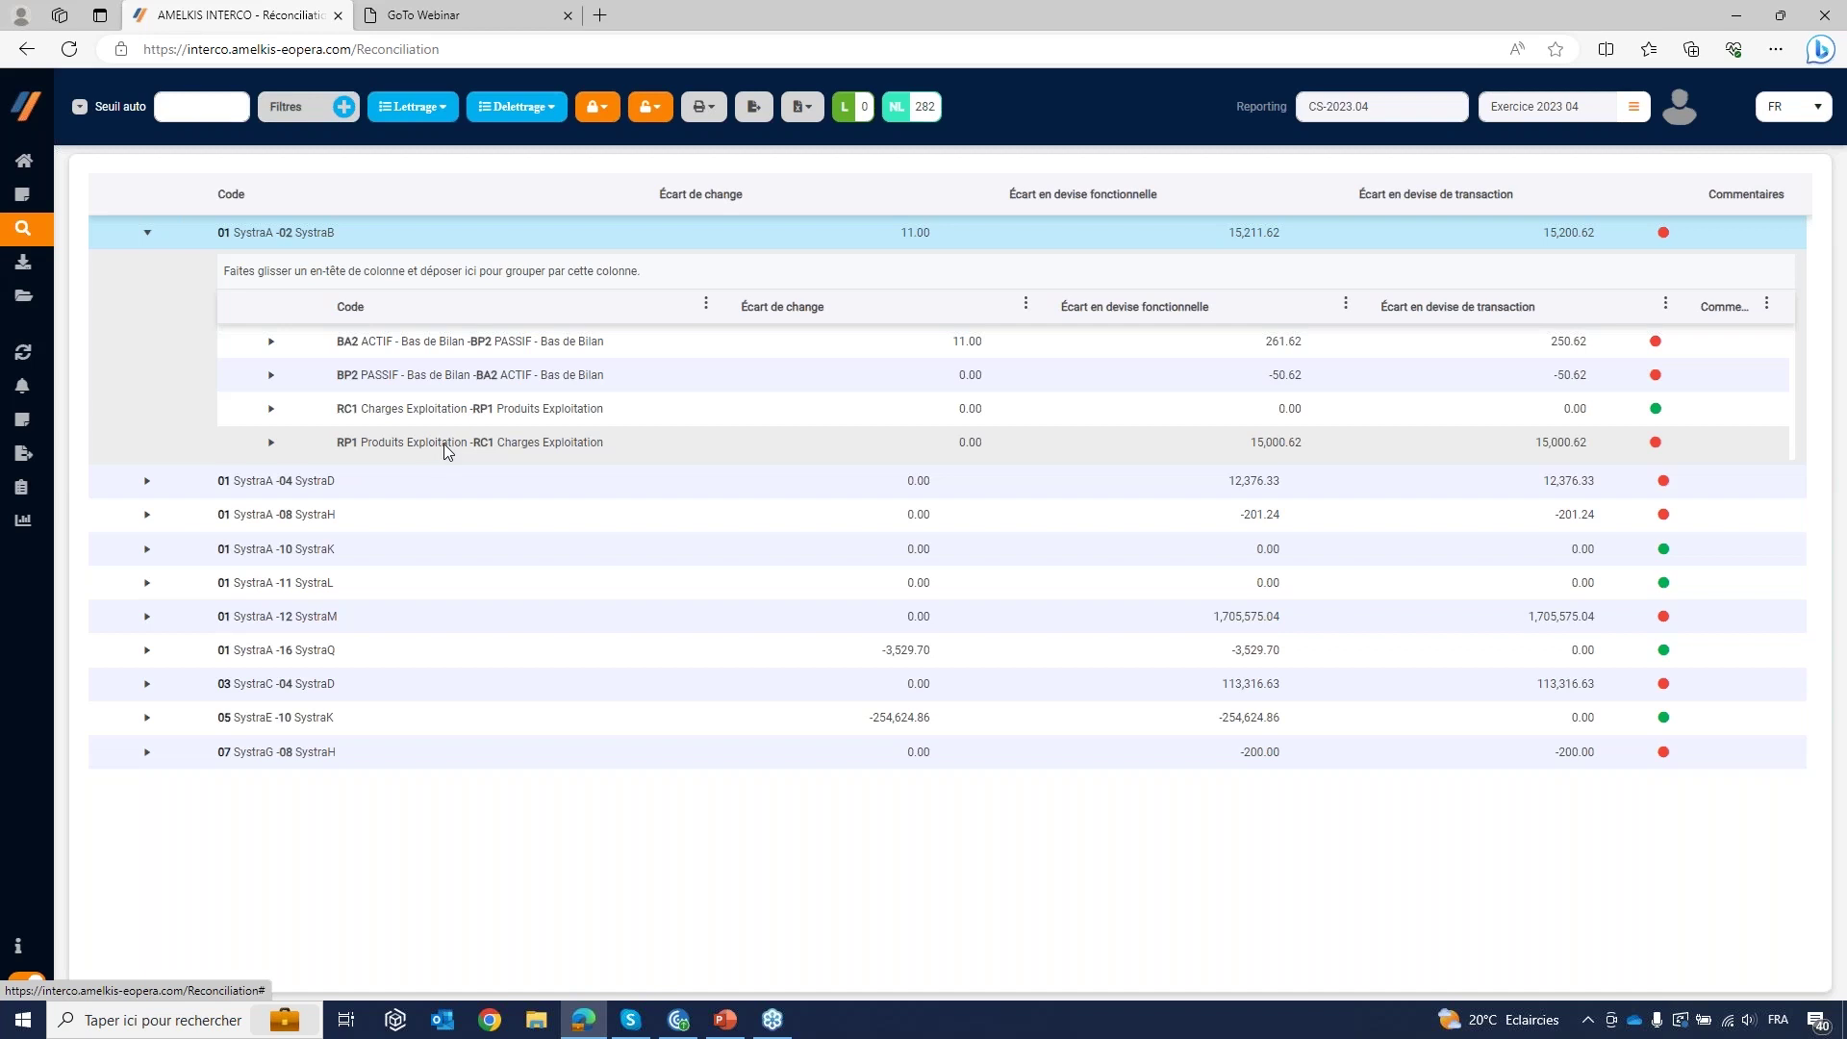
{"action": "mouse_move", "coordinate": [1067, 432]}
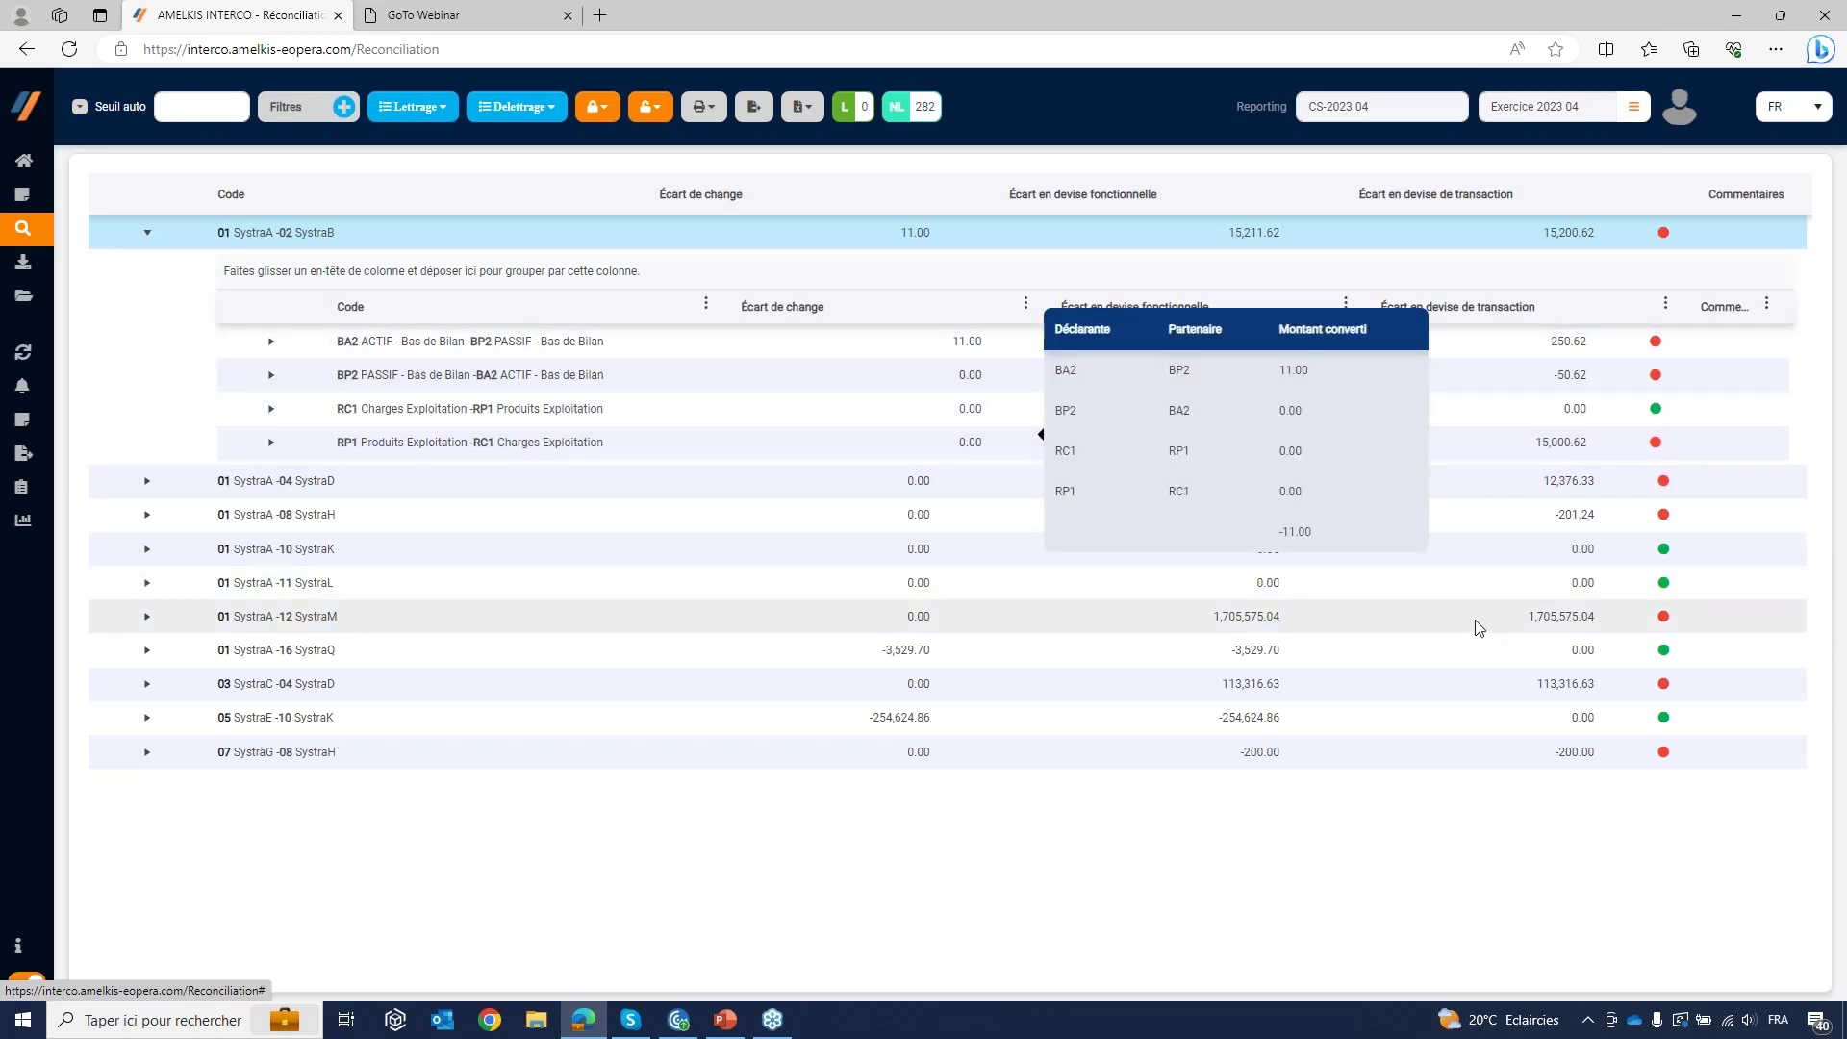
{"action": "mouse_move", "coordinate": [1625, 261]}
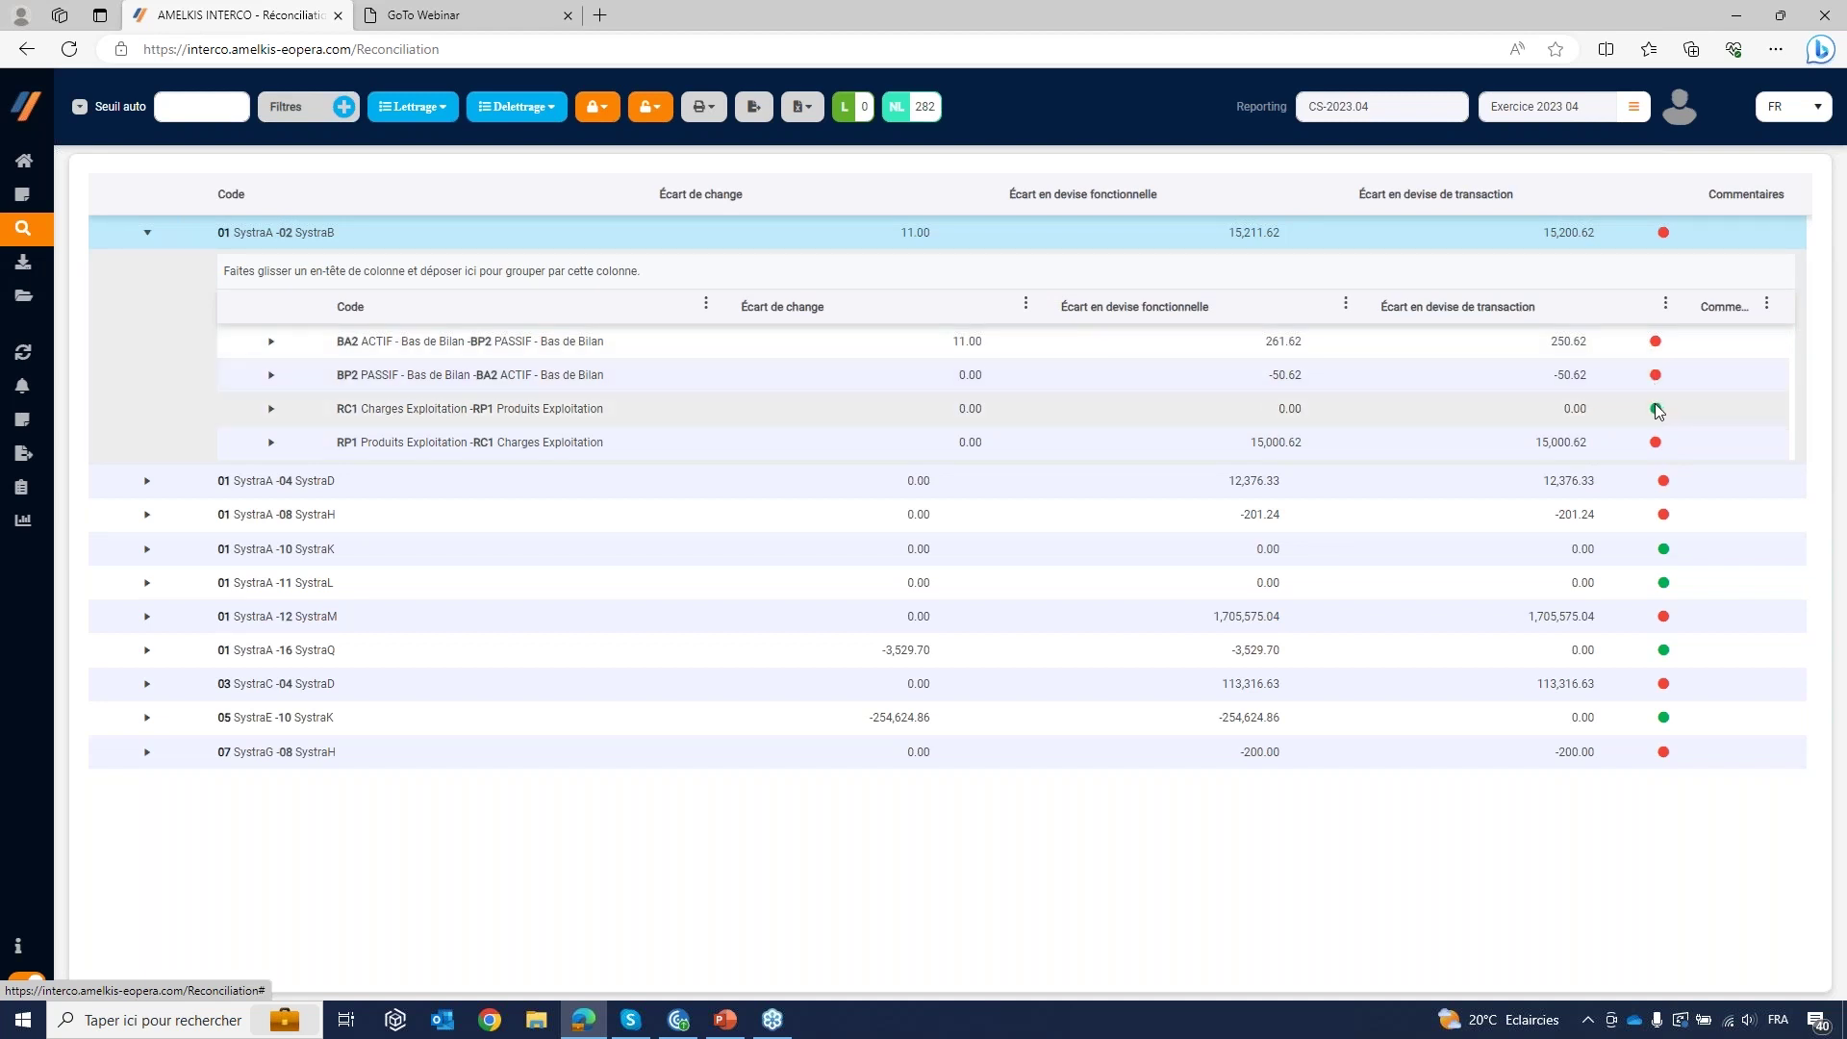
{"action": "mouse_move", "coordinate": [1572, 411]}
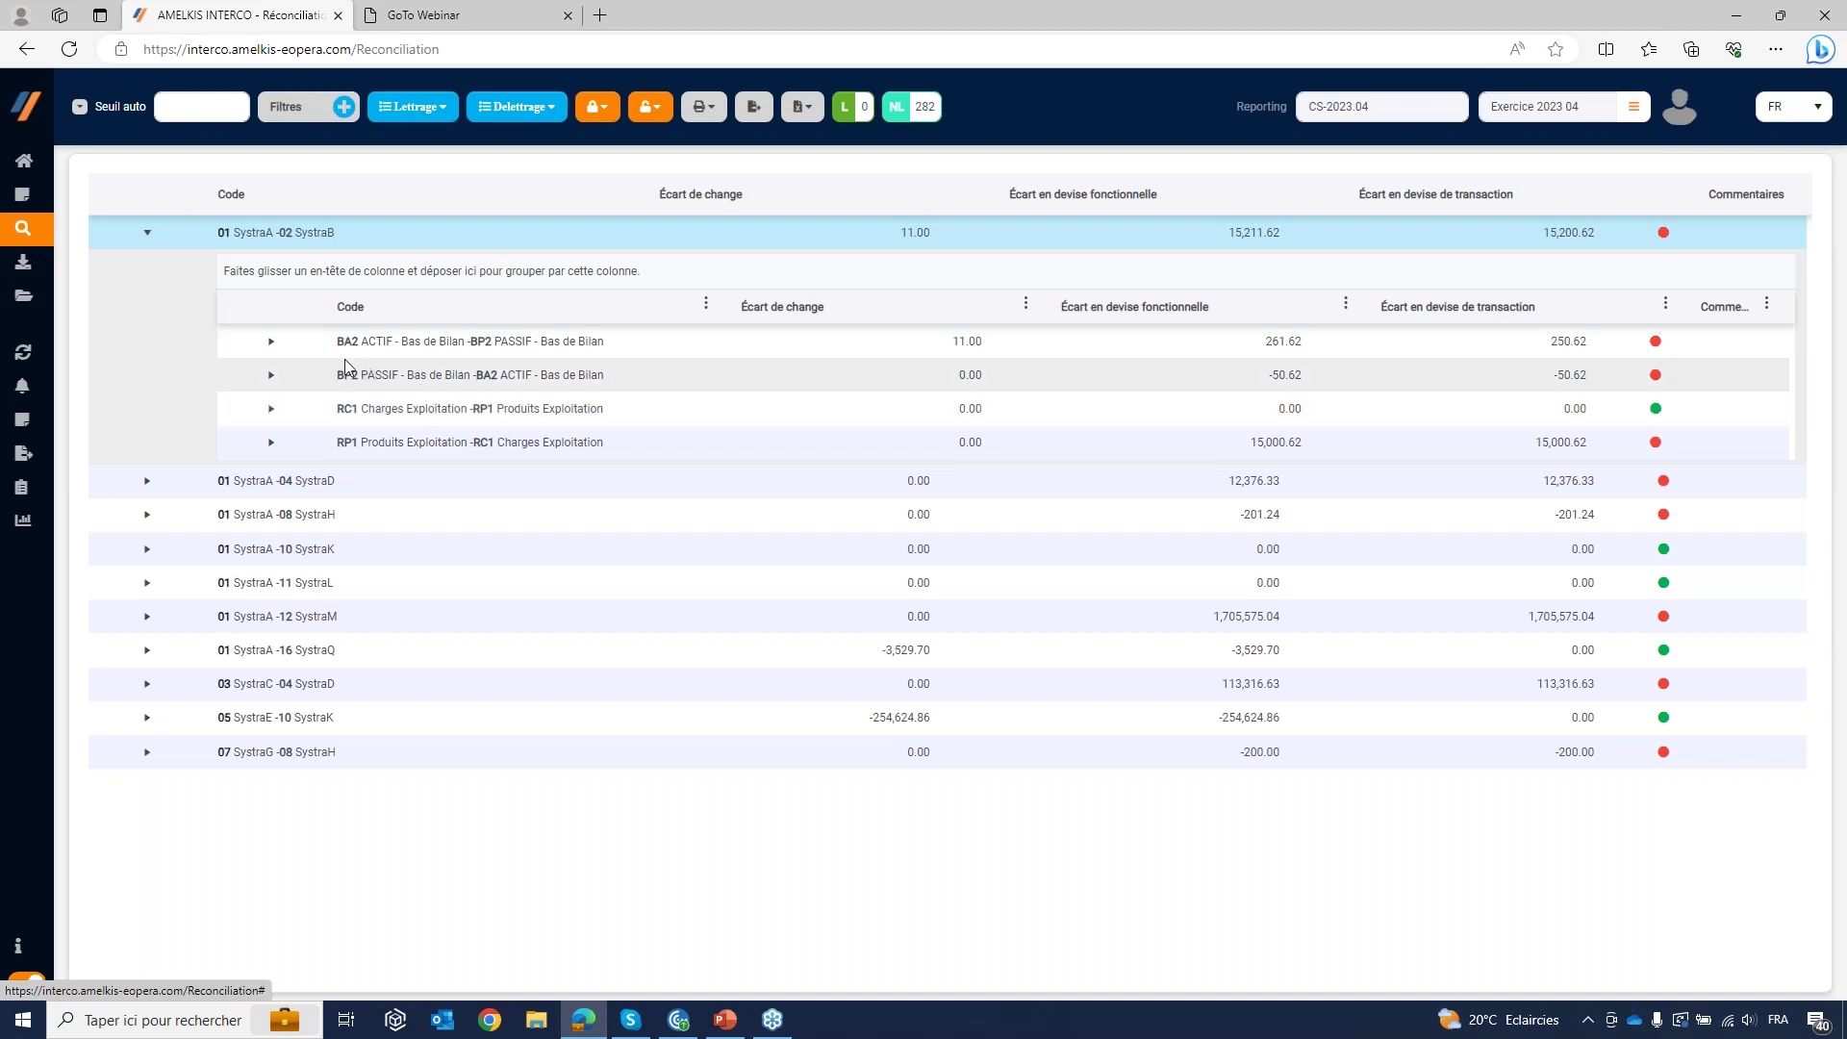
{"action": "left_click", "coordinate": [194, 235]}
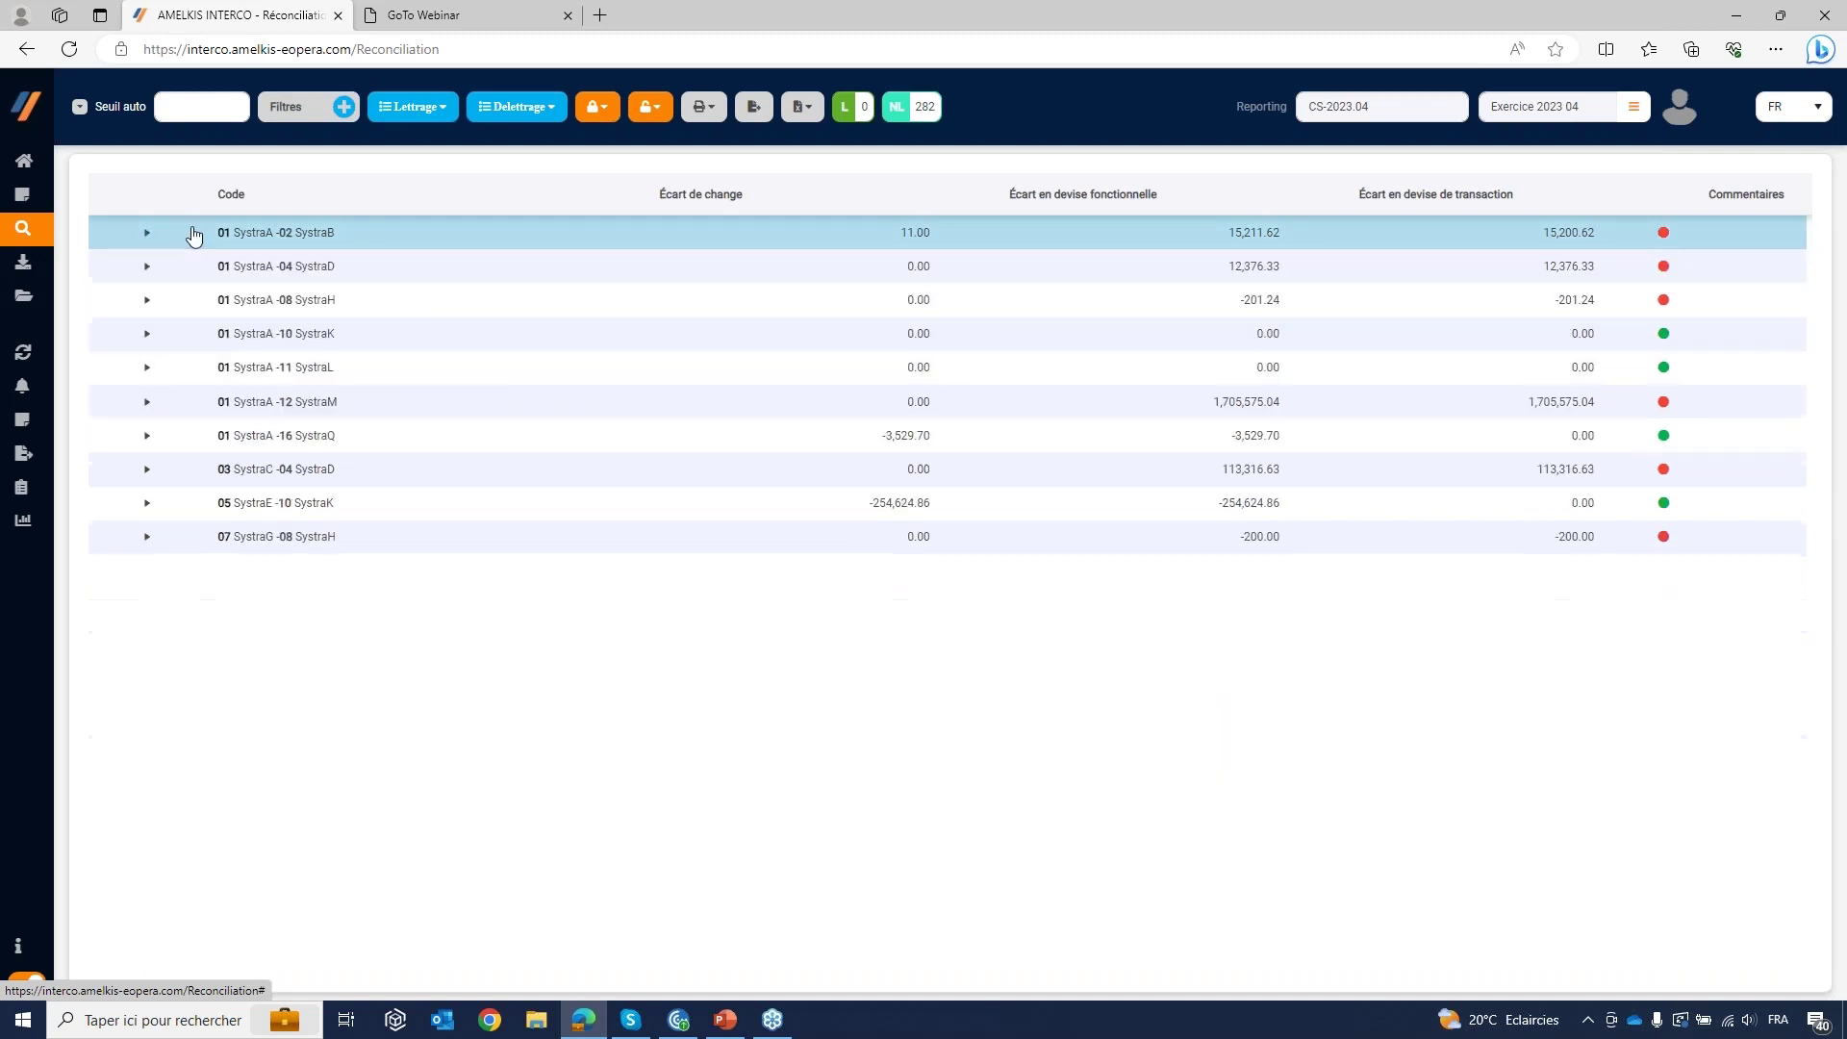
Step: View the full invoice detail for 01 SystraA - 02 SystraB, group entity invoices by Rubriques, and remove the grouping before closing the detail
{"action": "double_click", "coordinate": [250, 233]}
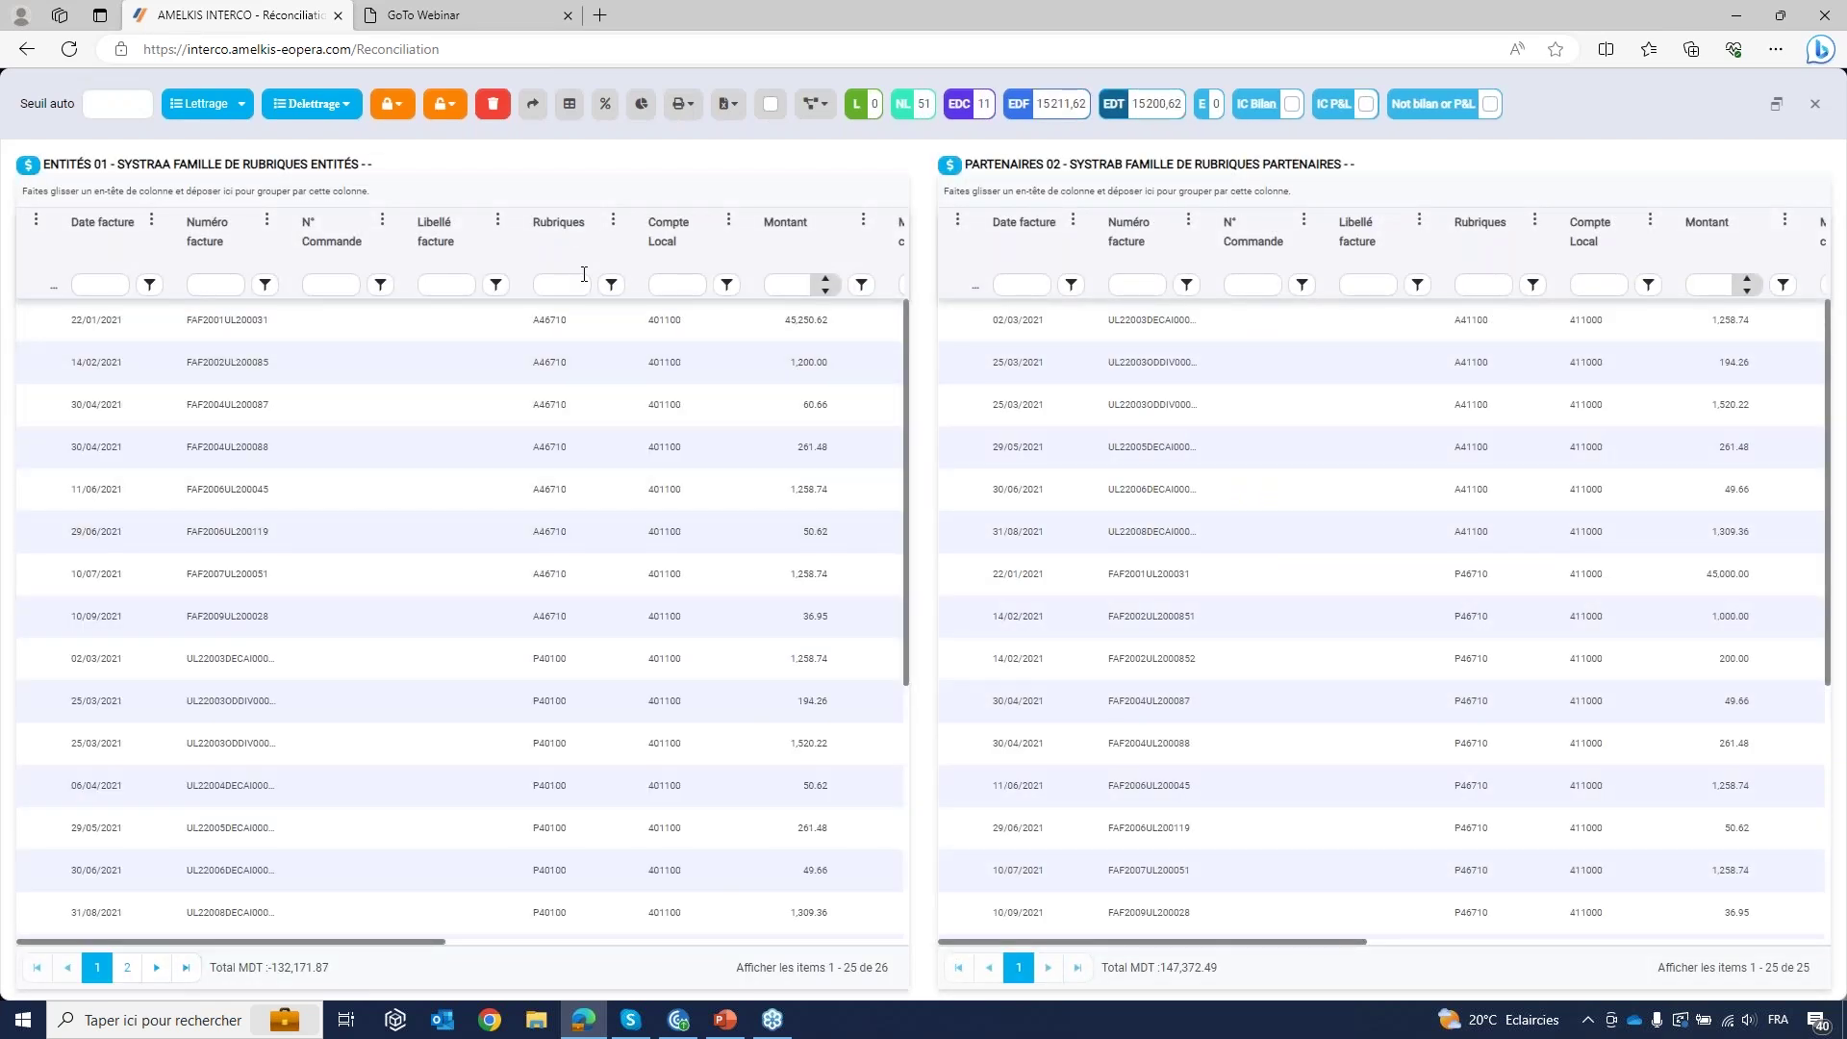
{"action": "left_click_drag", "start_coordinate": [582, 234], "coordinate": [450, 197]}
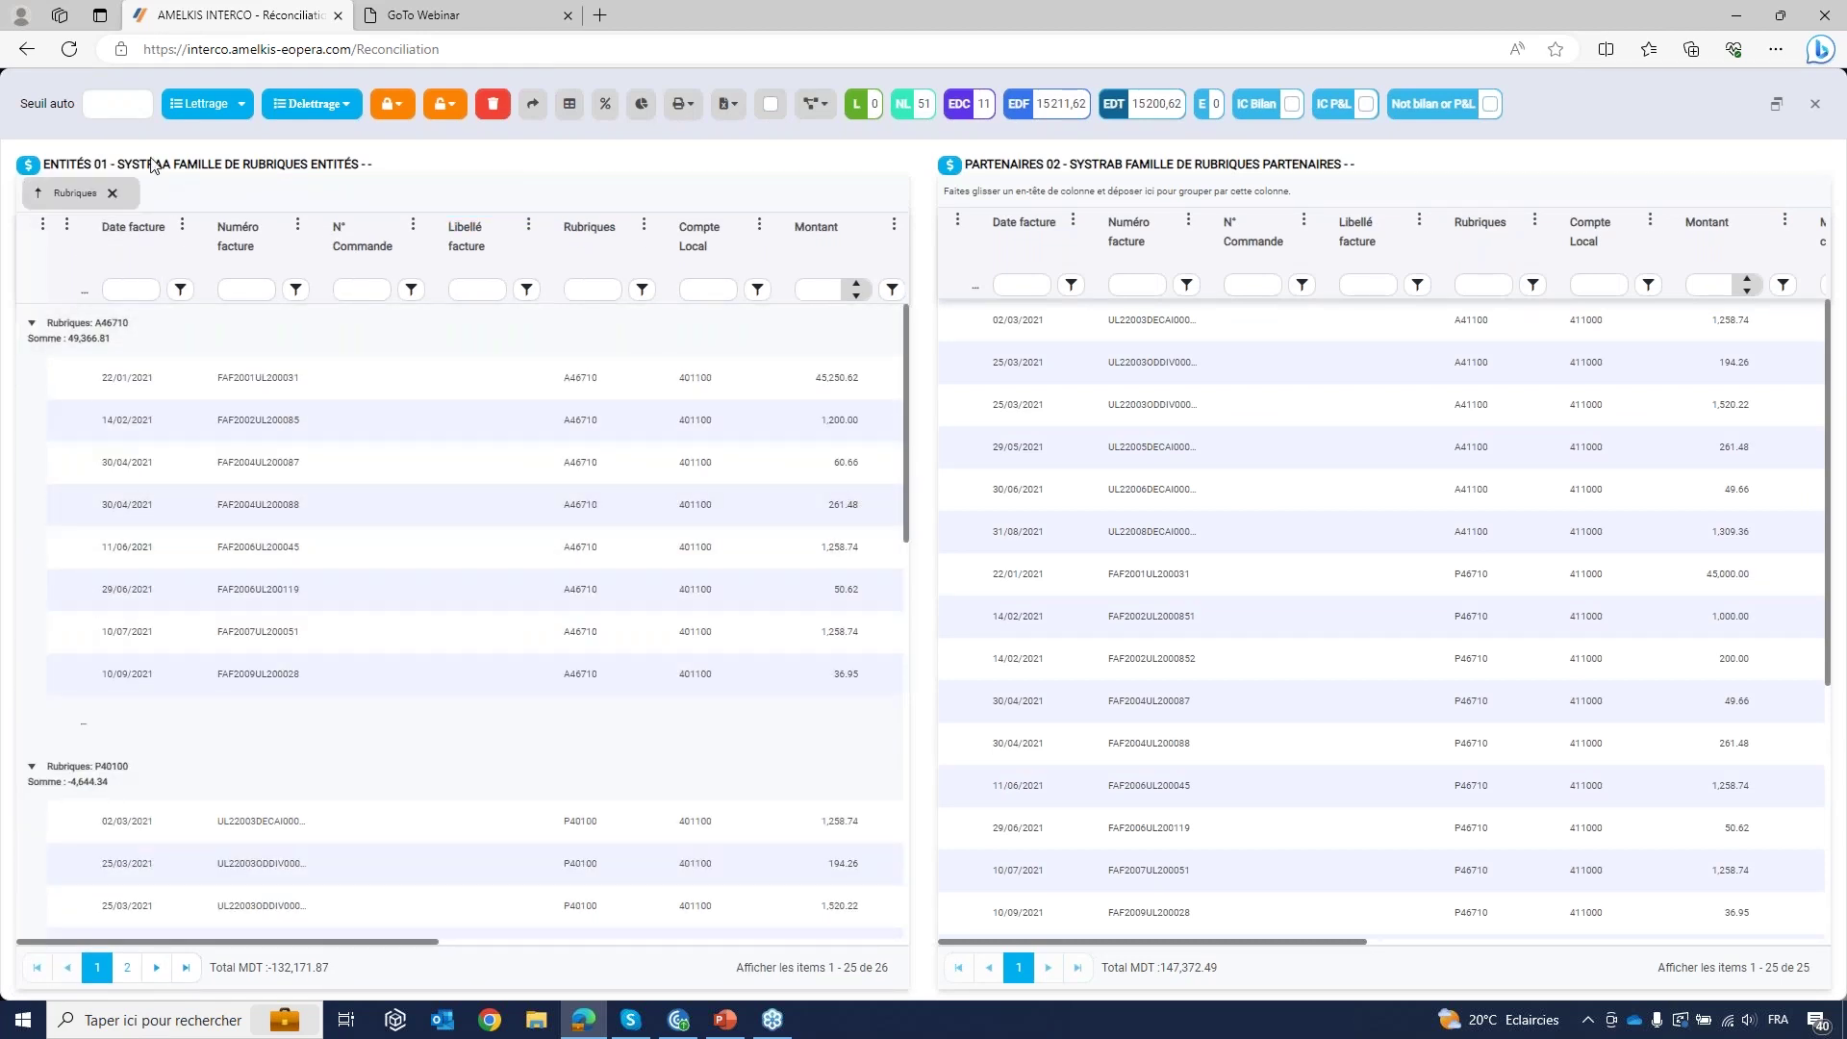
{"action": "left_click", "coordinate": [114, 196]}
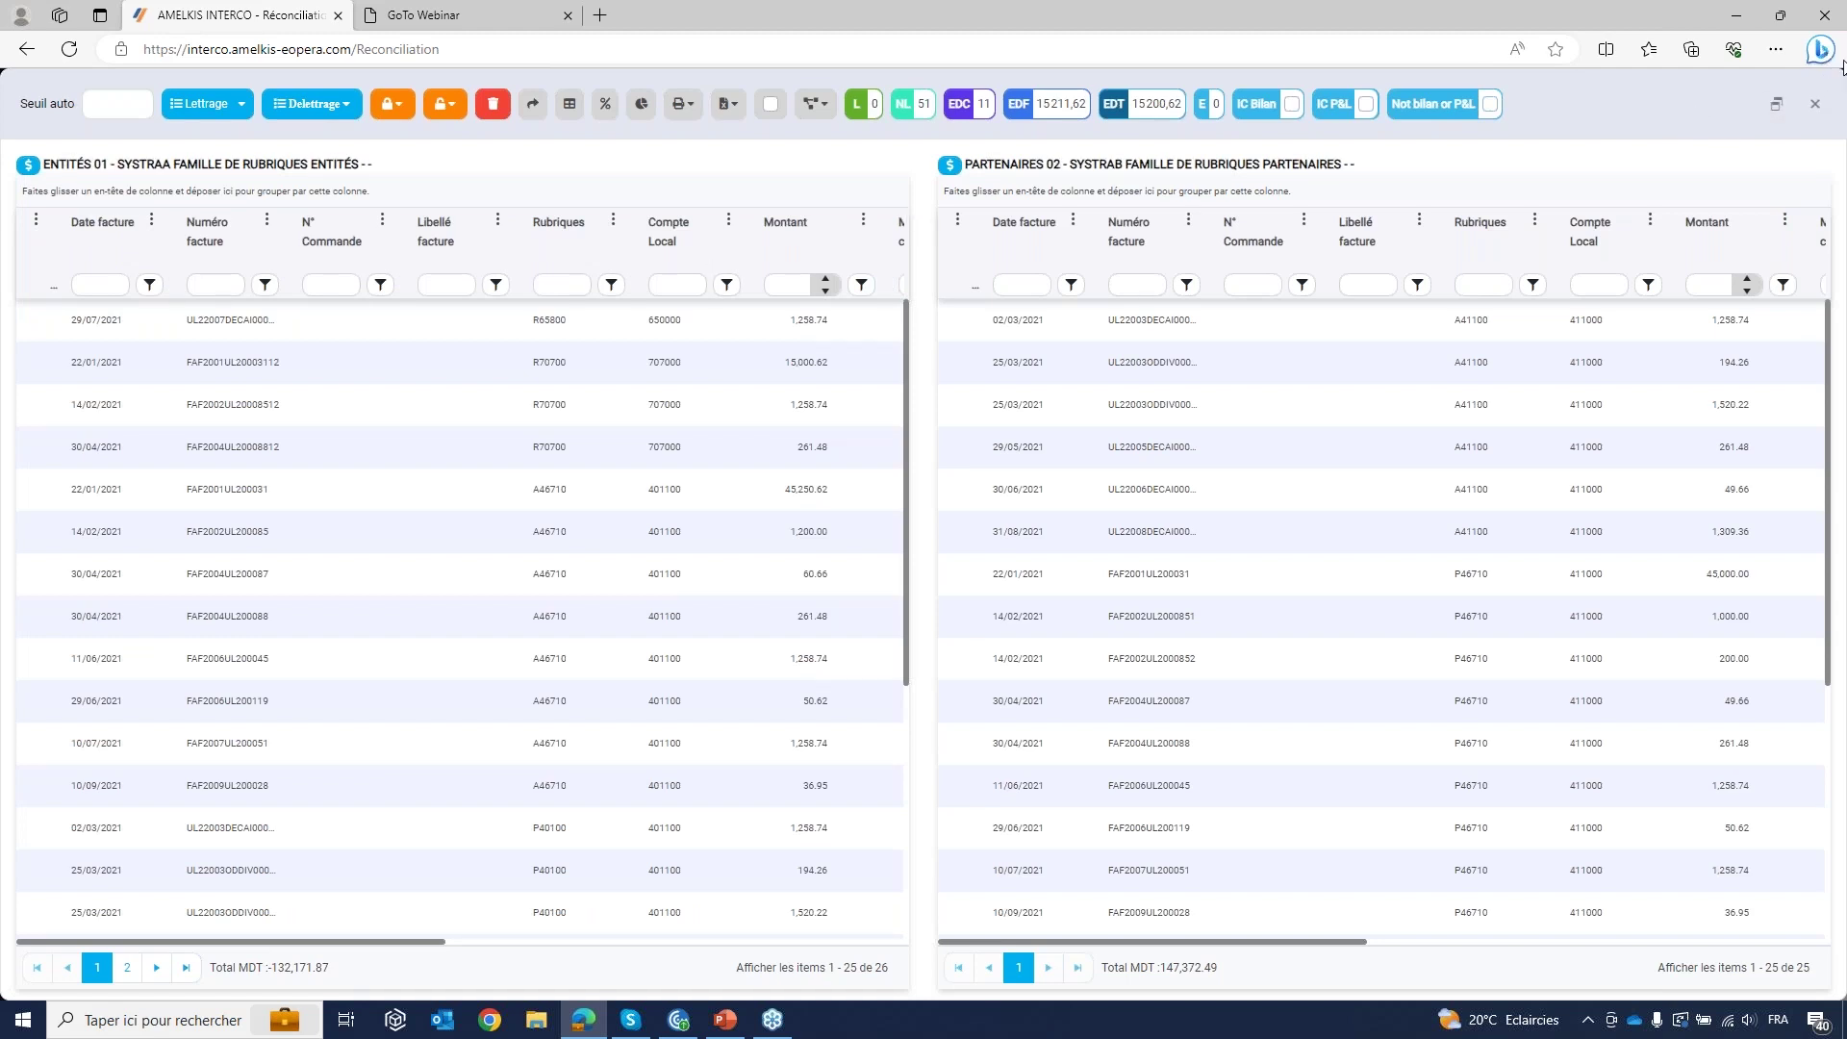
{"action": "left_click", "coordinate": [1816, 104]}
{"action": "left_click", "coordinate": [1818, 105]}
Step: Open the BA2 ACTIF - BP2 PASSIF invoice detail under 01 SystraA - 02 SystraB and select all of entity 01's invoices
{"action": "left_click", "coordinate": [148, 233]}
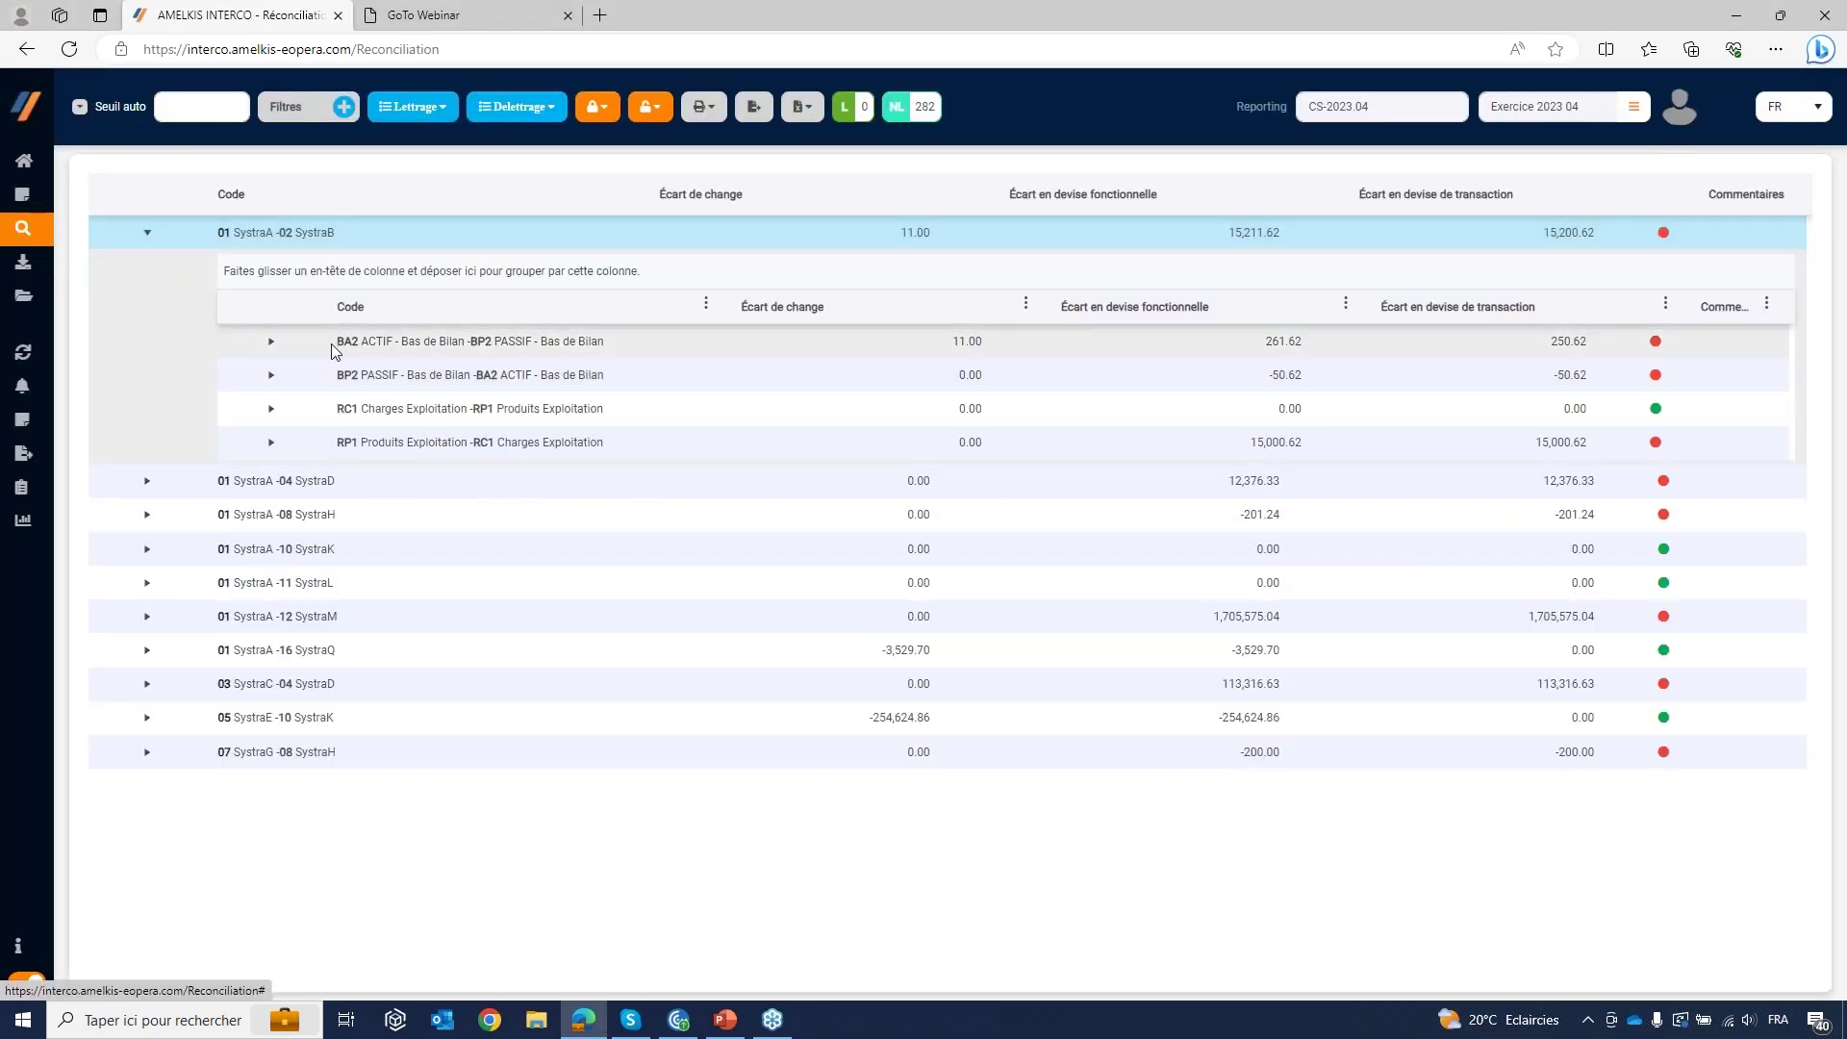
{"action": "double_click", "coordinate": [310, 348]}
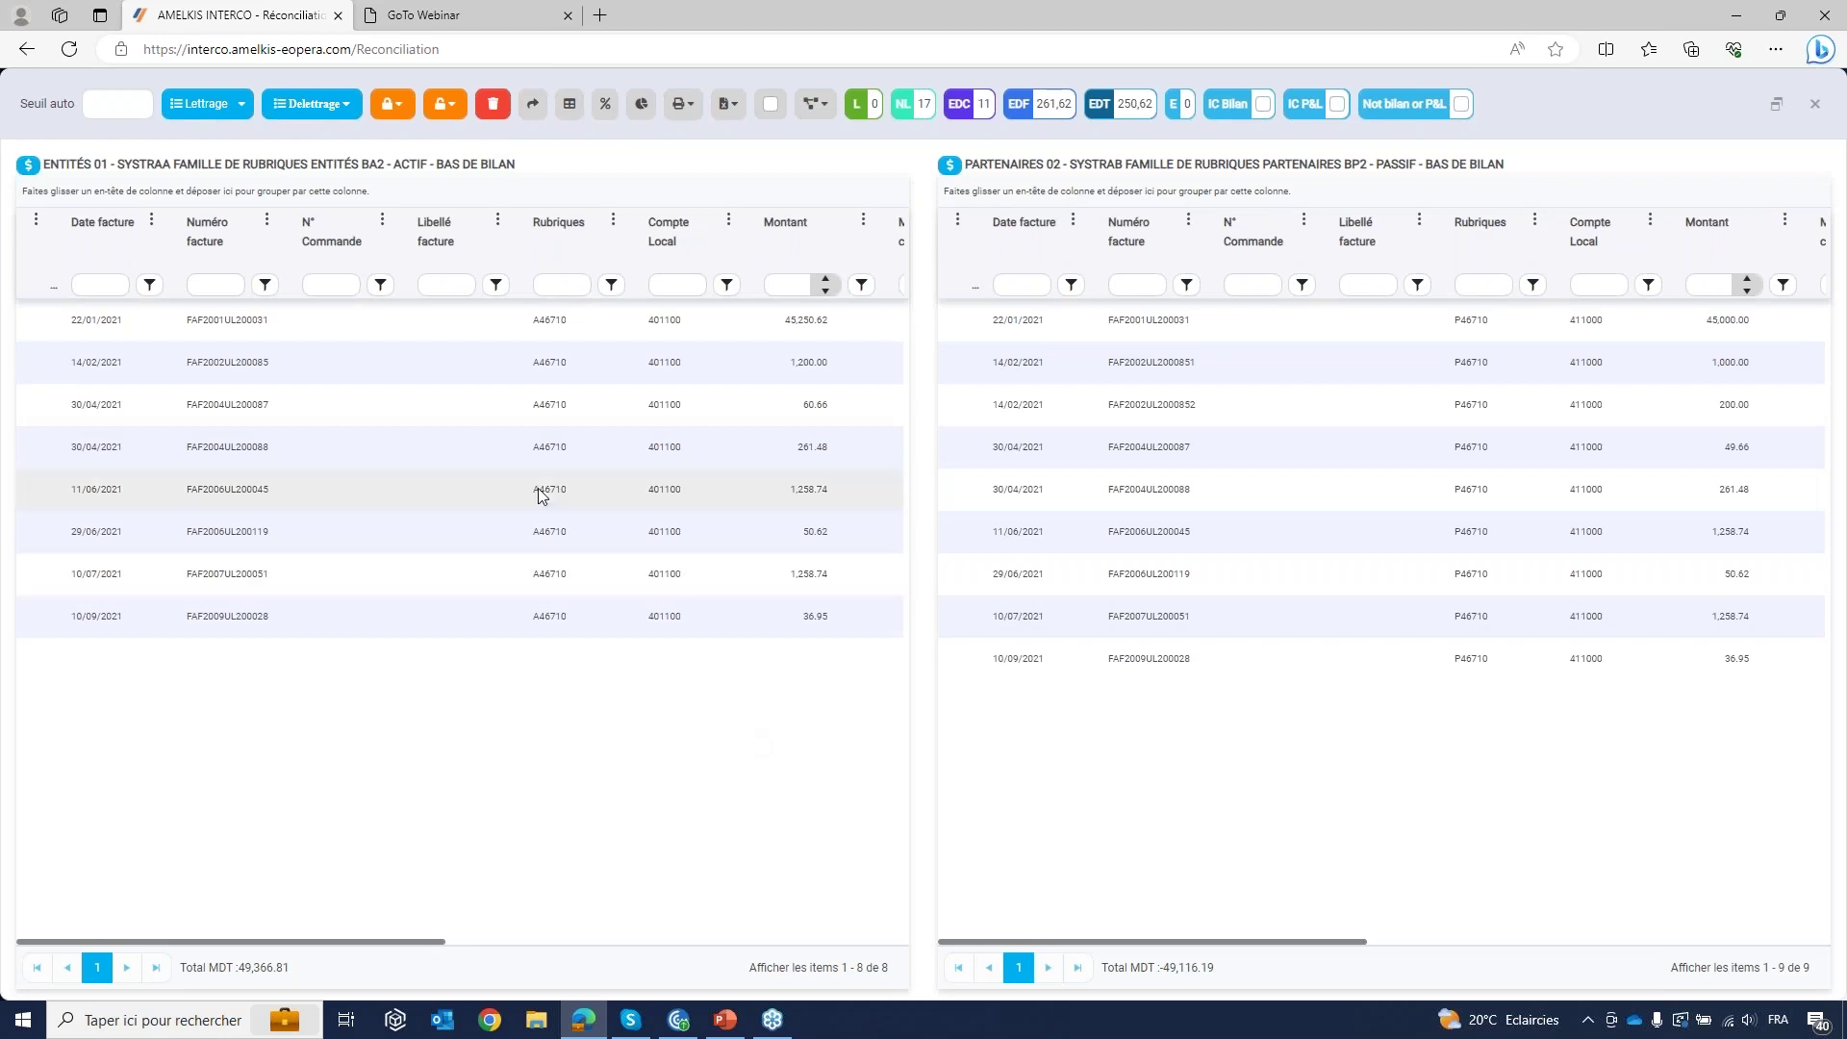
{"action": "left_click_drag", "start_coordinate": [239, 345], "coordinate": [248, 617]}
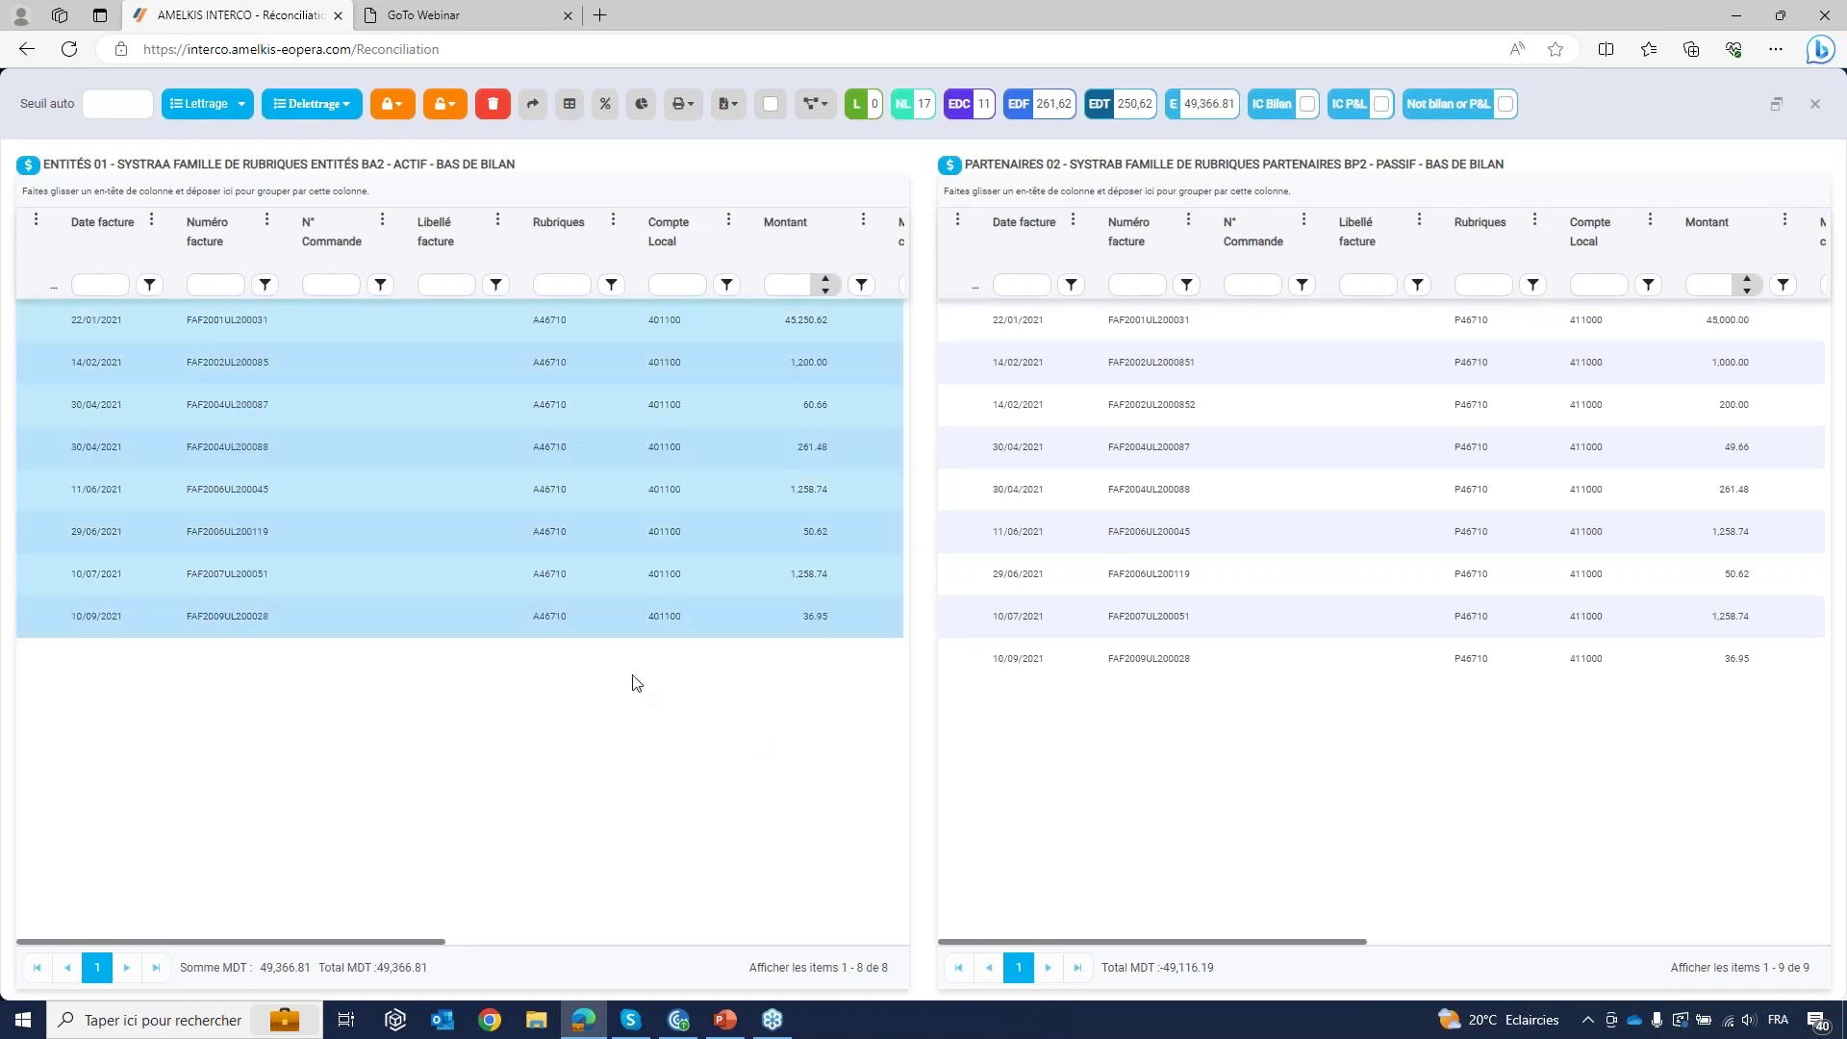
Step: Examine the amount, transaction-currency, Lettrage and import columns of entity 01's invoices
{"action": "left_click", "coordinate": [662, 942]}
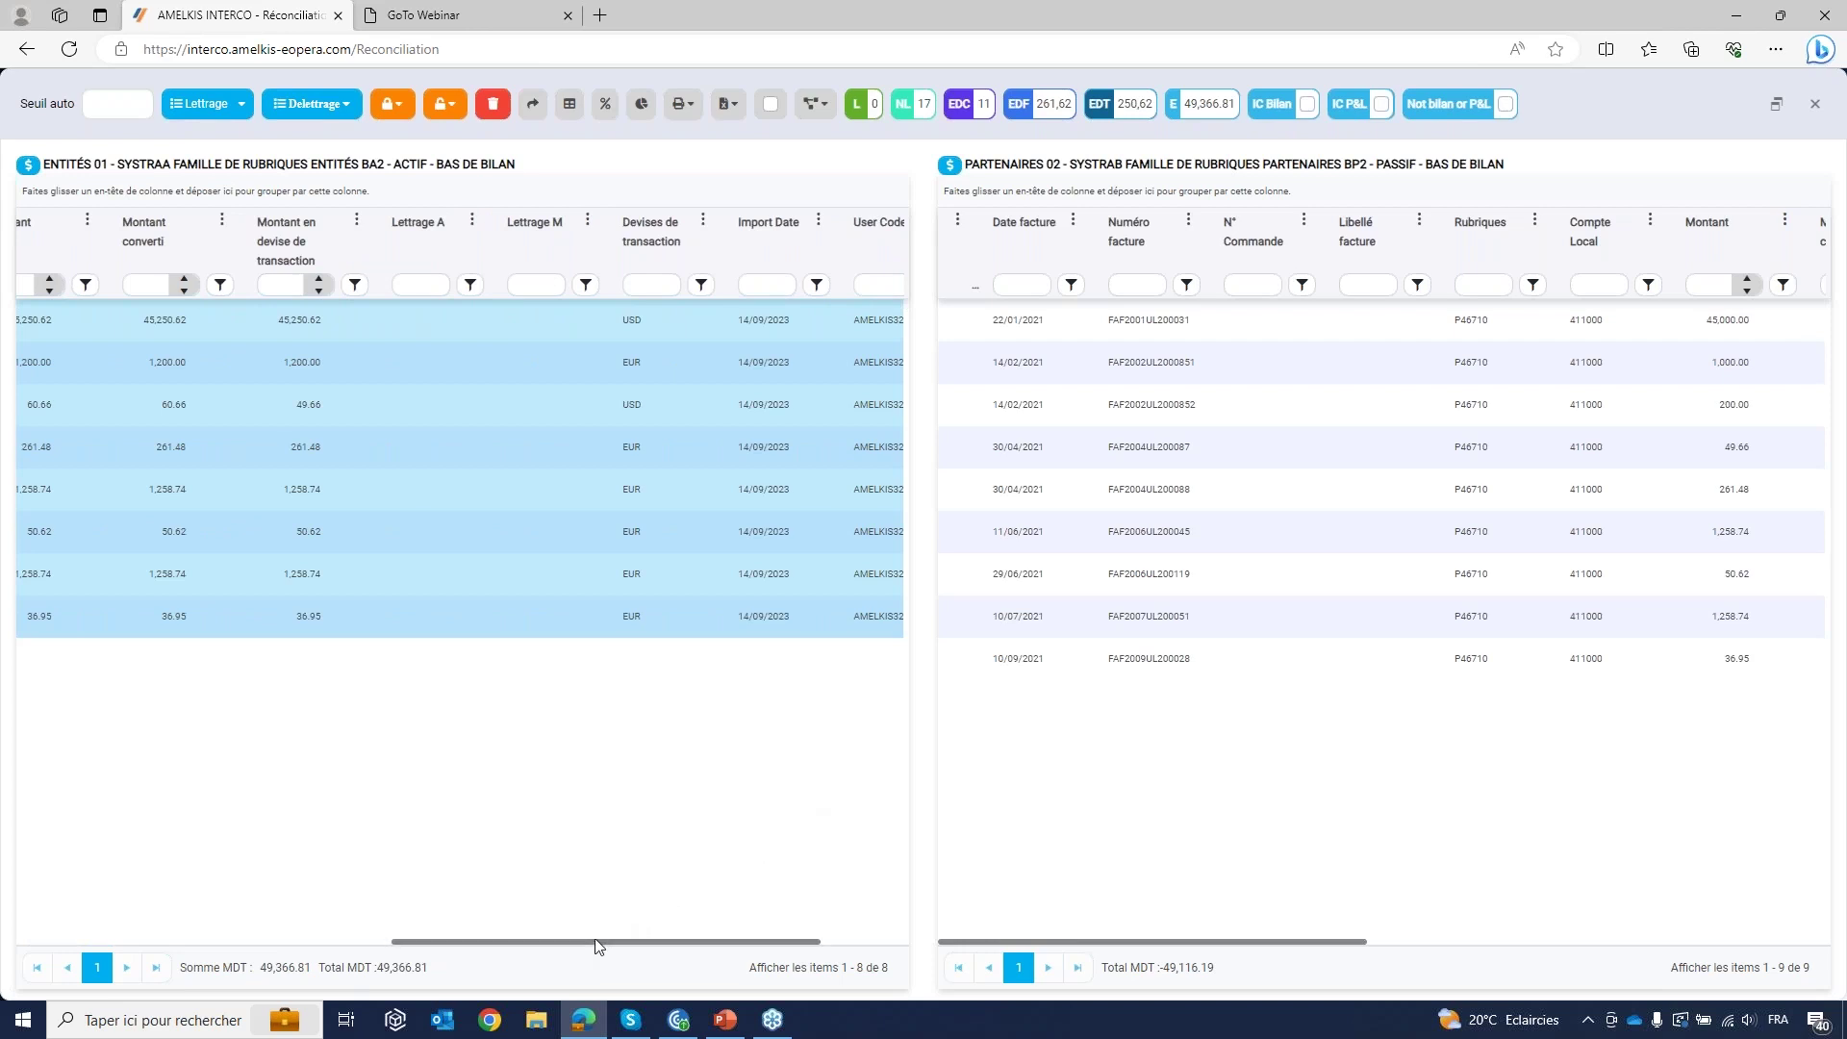
{"action": "left_click", "coordinate": [65, 942]}
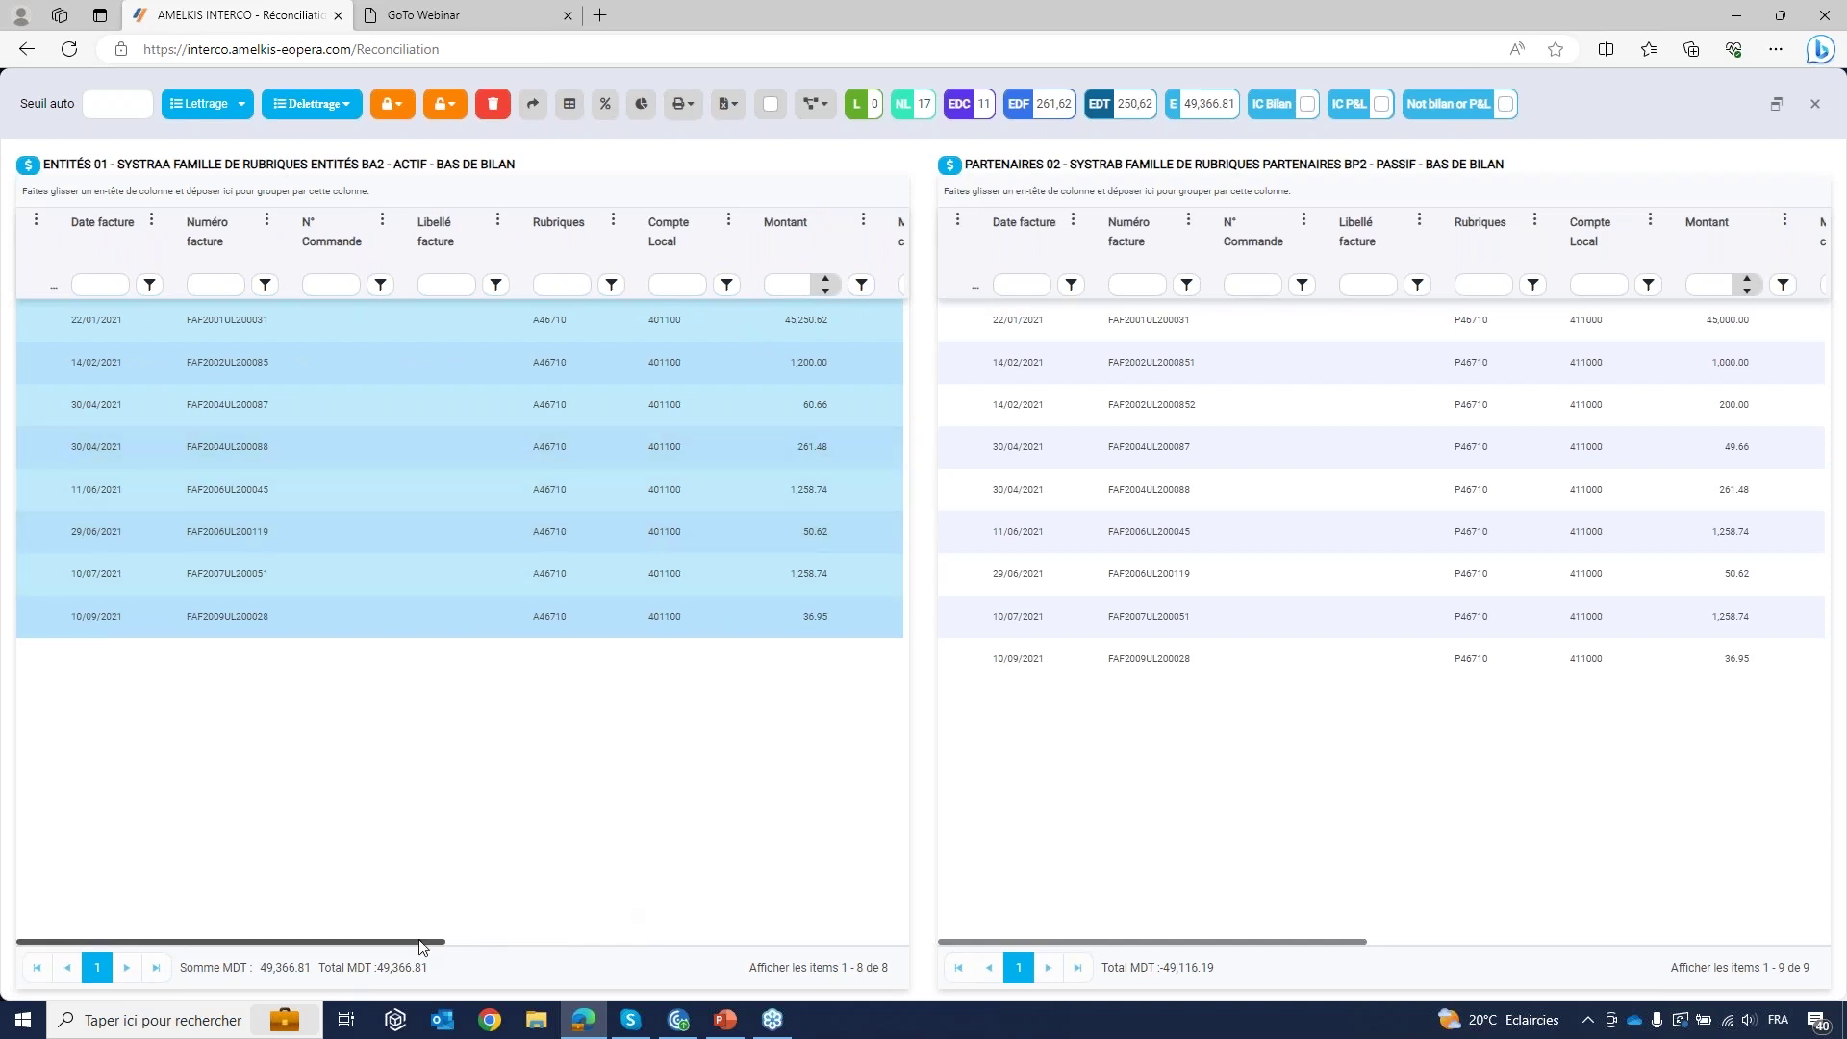
{"action": "left_click_drag", "start_coordinate": [423, 945], "coordinate": [630, 925]}
{"action": "left_click_drag", "start_coordinate": [721, 930], "coordinate": [673, 923]}
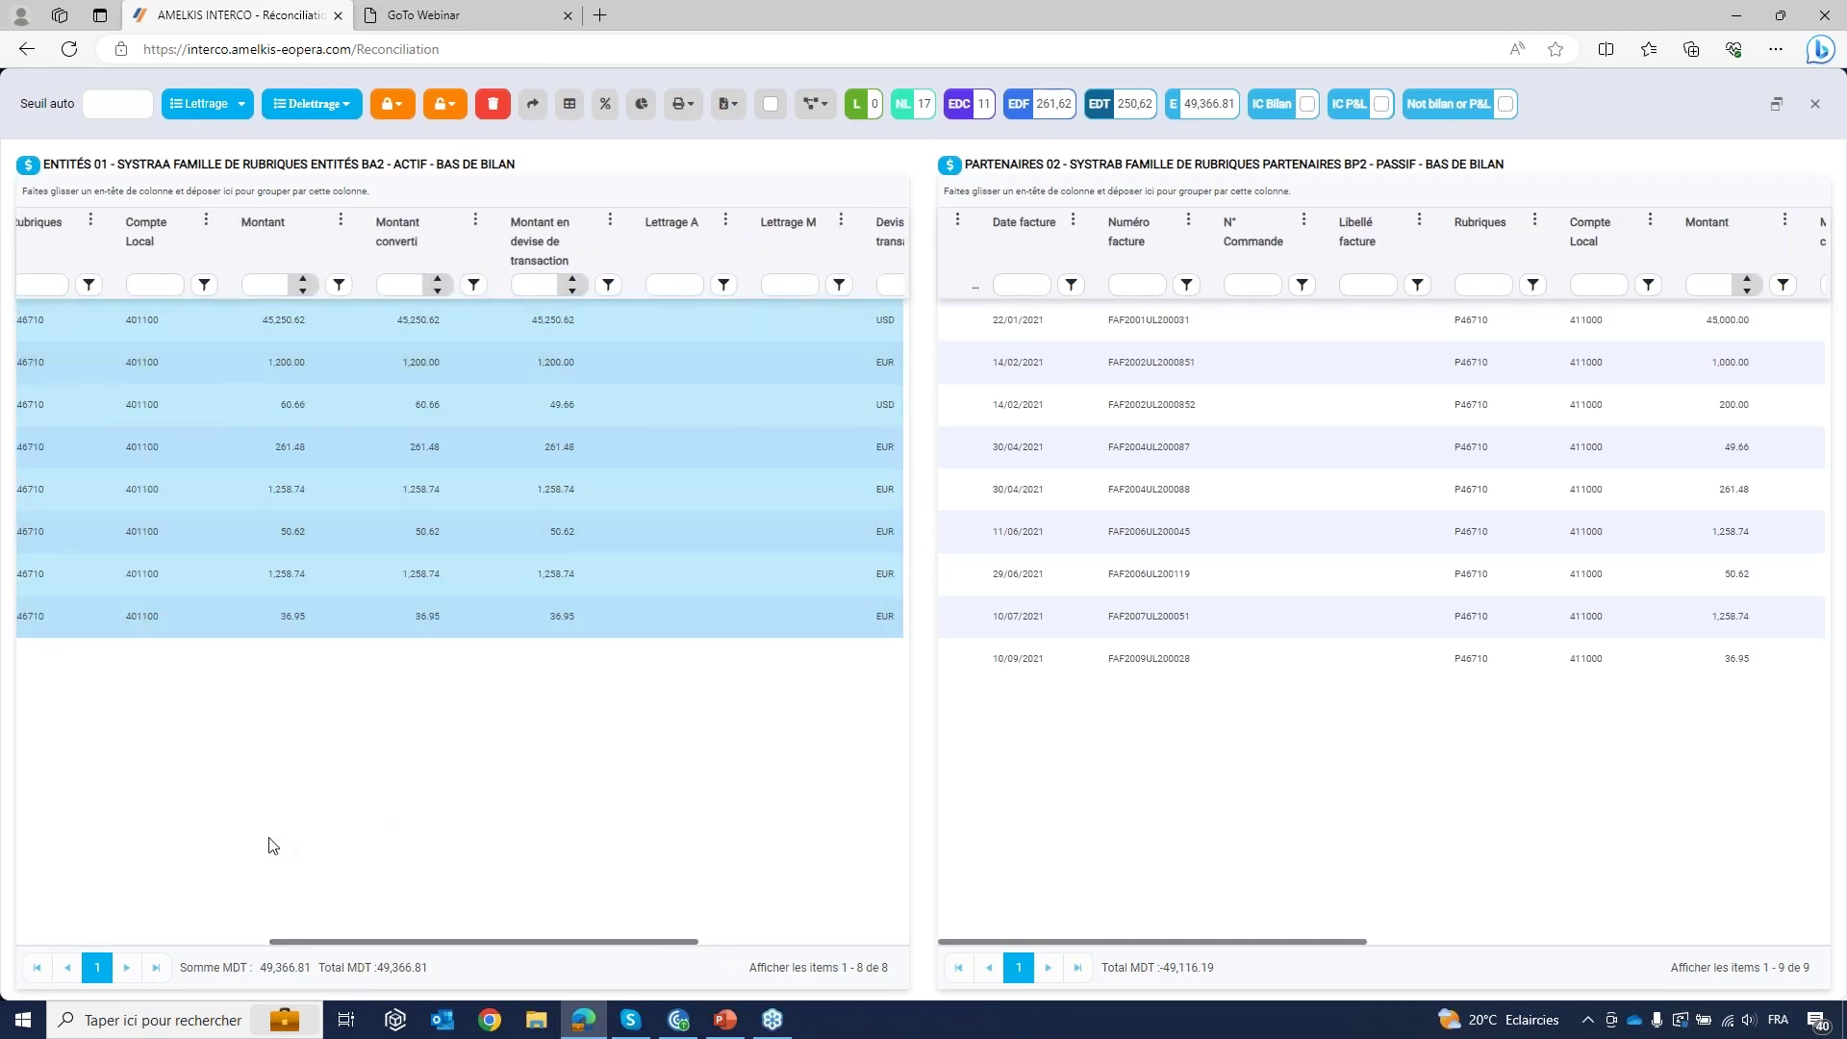
{"action": "left_click", "coordinate": [73, 943]}
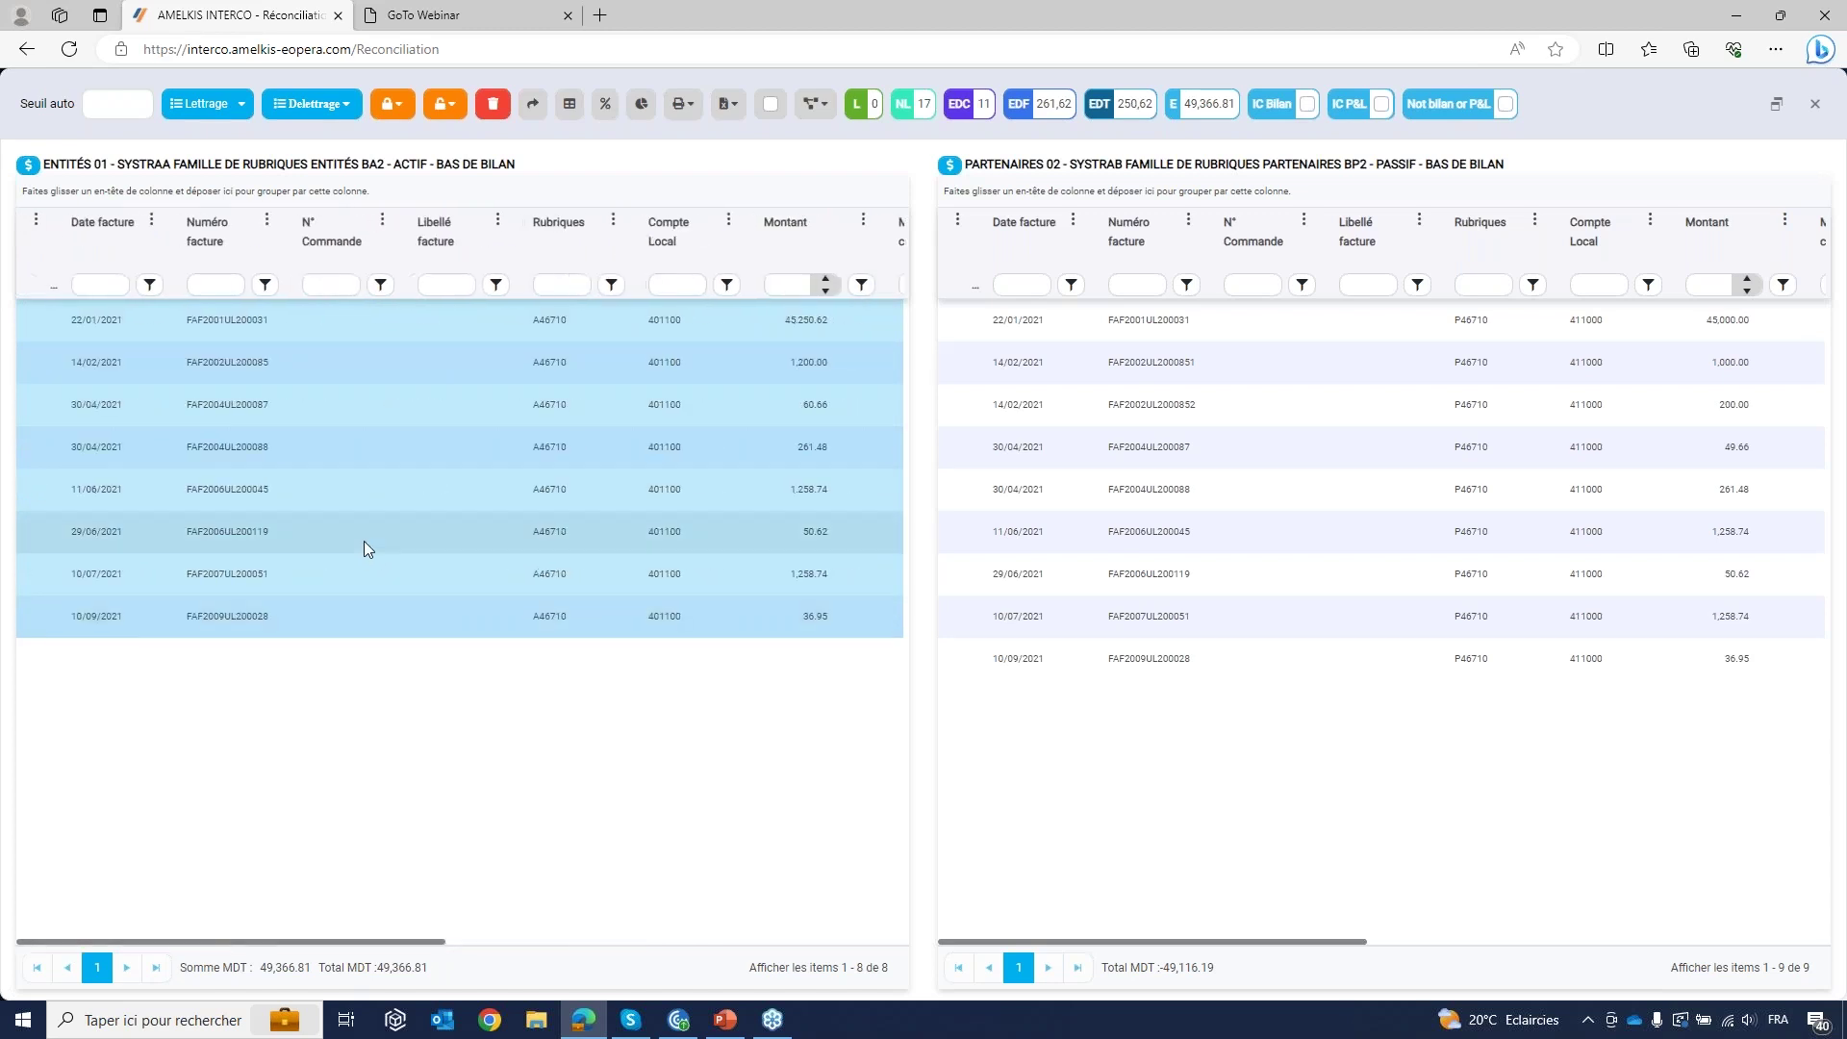
Step: Keep only the 29/06/2021 invoice of entity 01 selected and run the automatic lettrage by N° Facture + MDT
{"action": "left_click", "coordinate": [363, 541]}
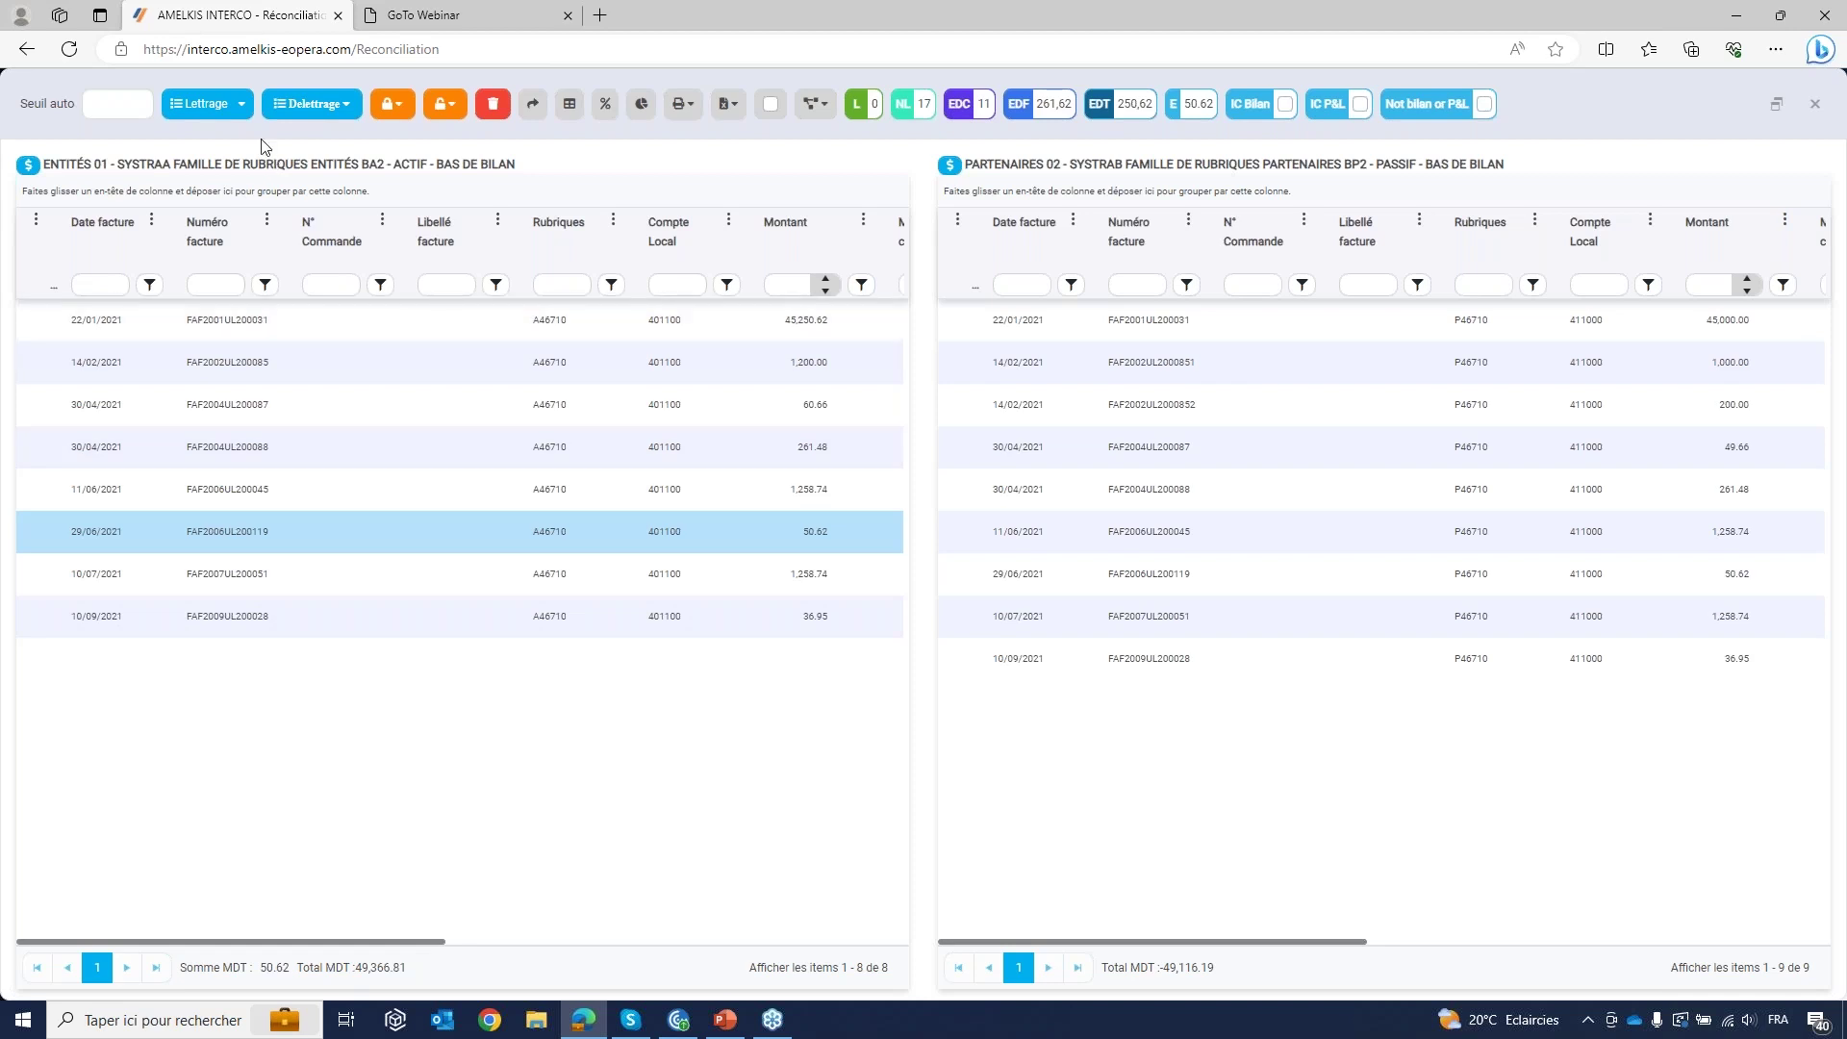
{"action": "left_click", "coordinate": [238, 105]}
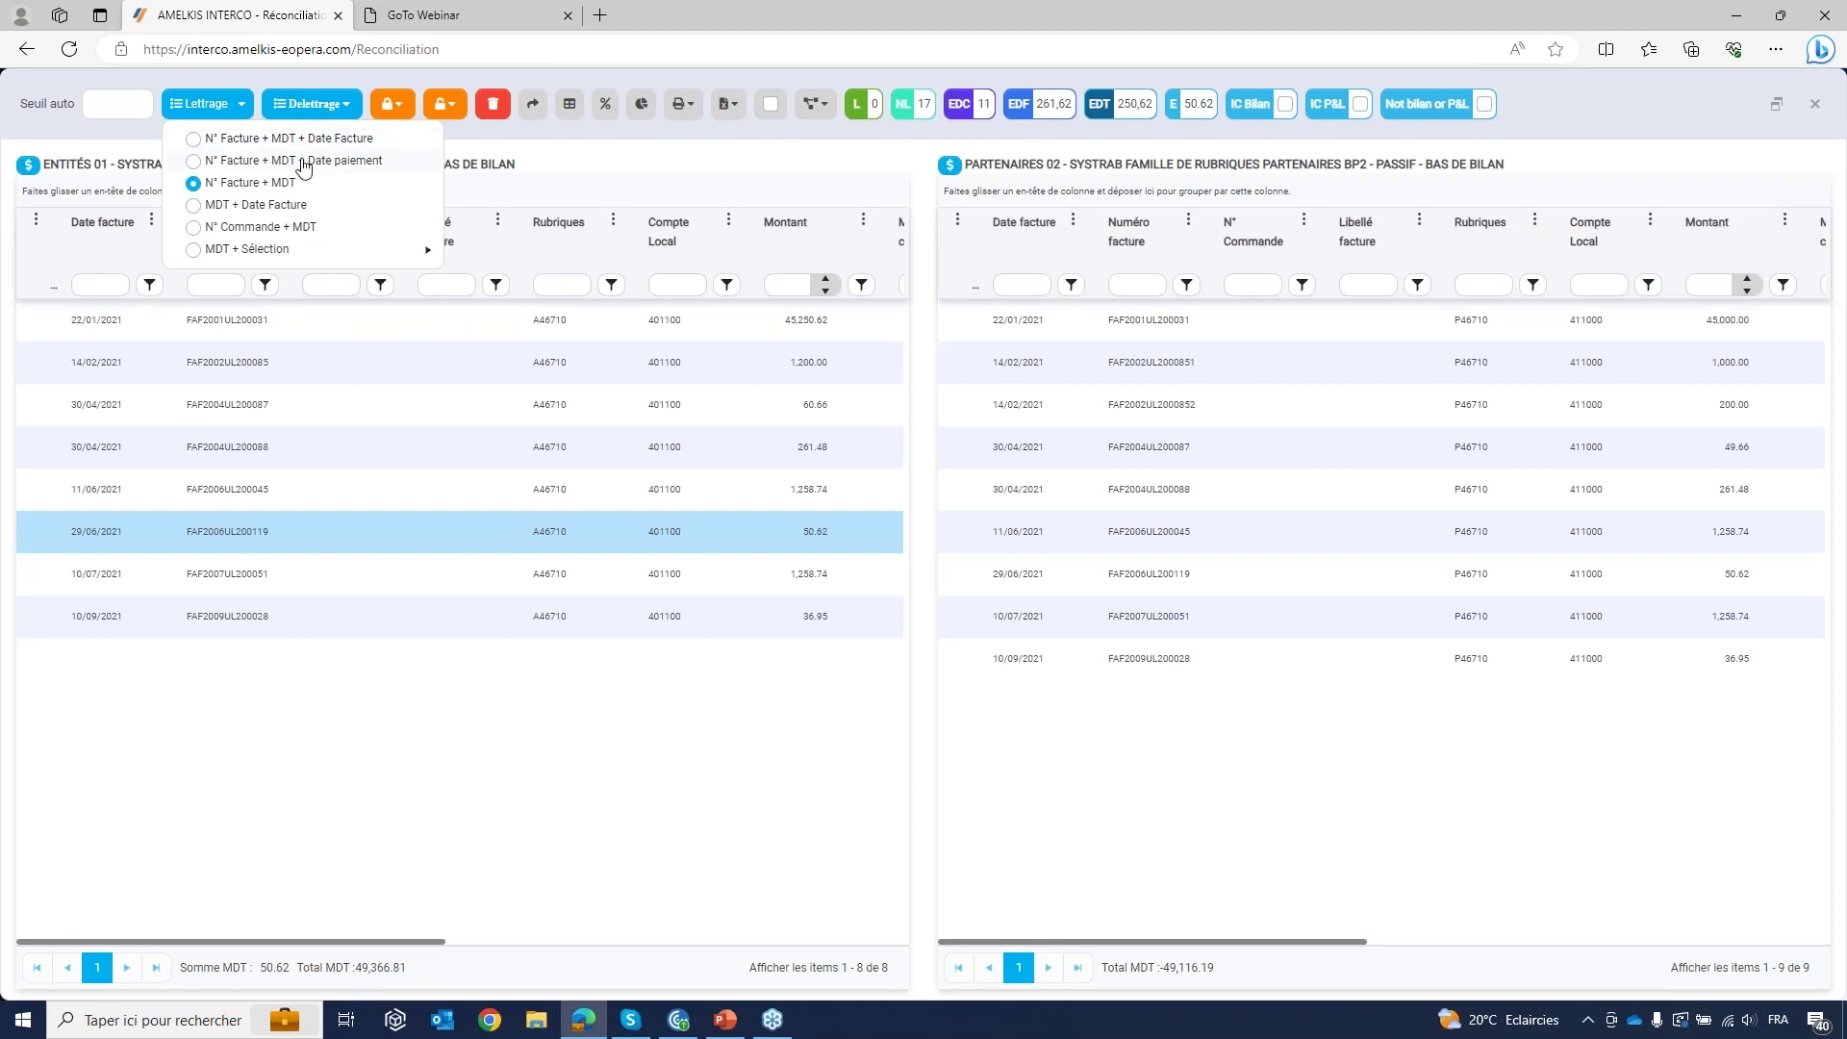
{"action": "left_click", "coordinate": [258, 183]}
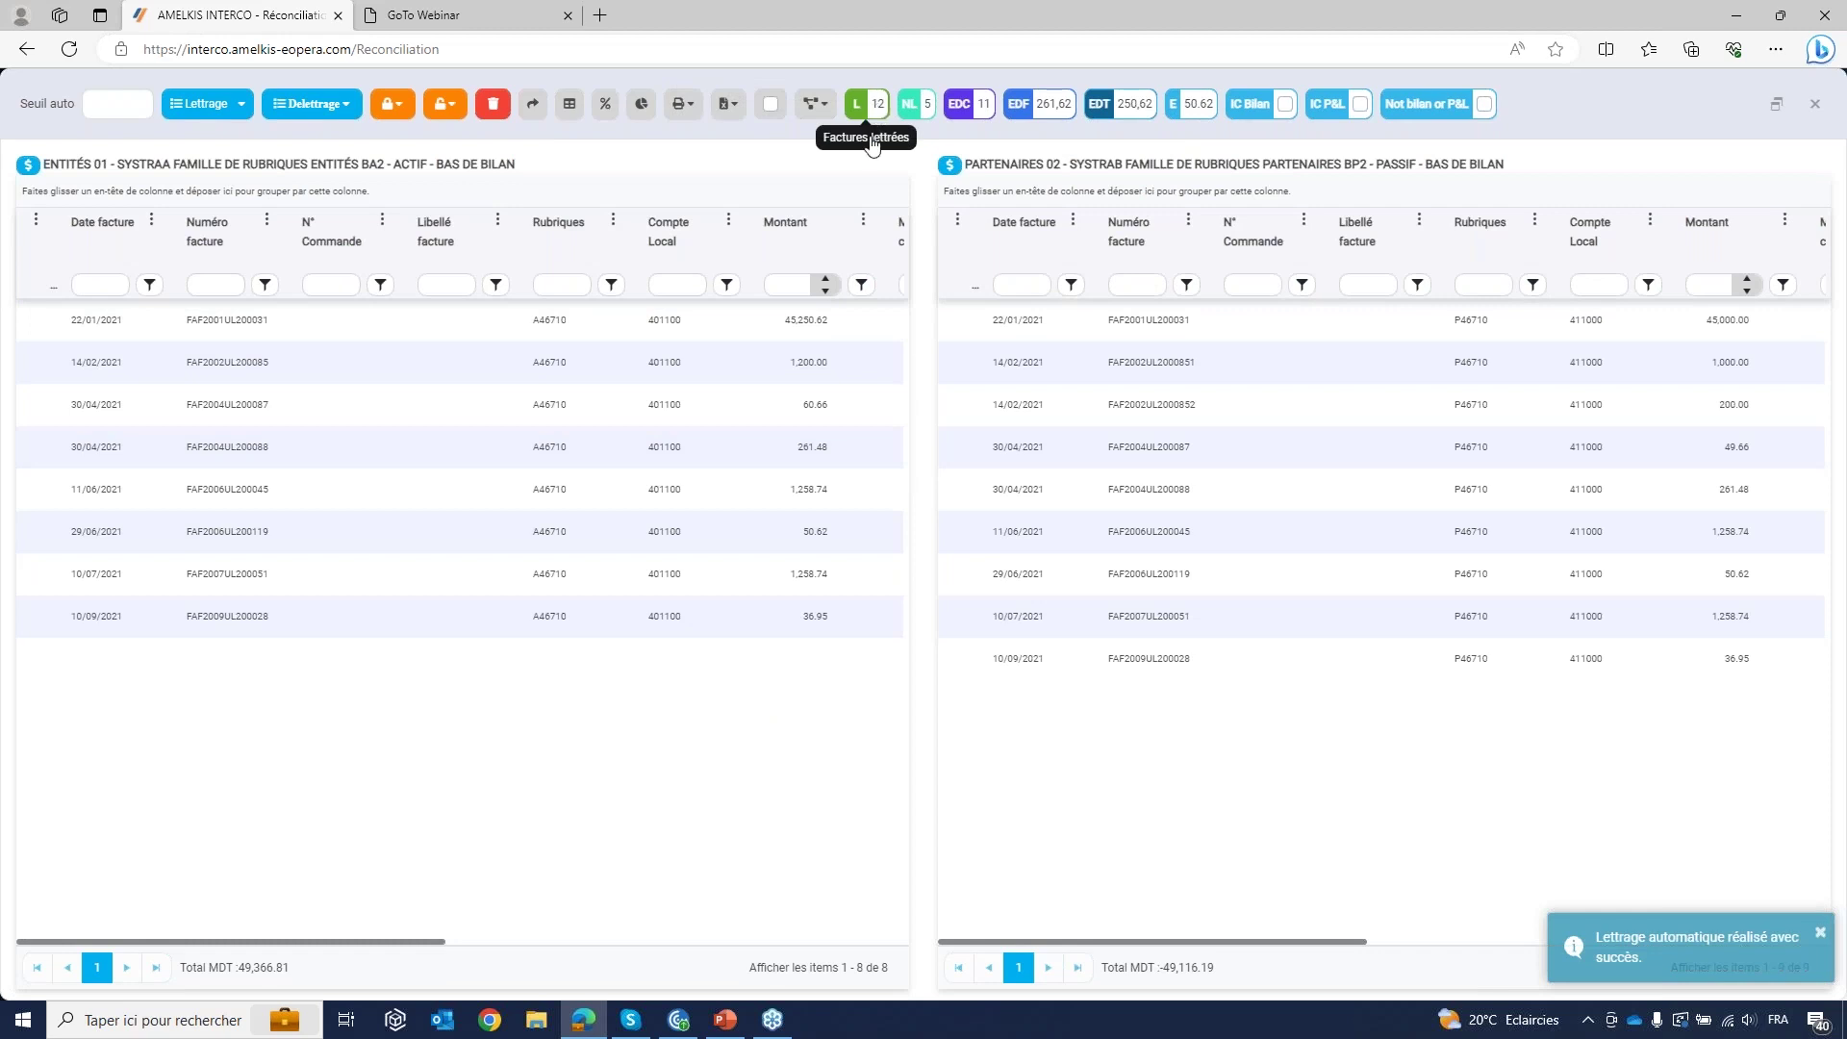
Step: Check the Lettrage A codes in both invoice tables, using entity 01's A457 invoice to locate its counterpart at partner 02
{"action": "left_click_drag", "start_coordinate": [429, 943], "coordinate": [778, 943]}
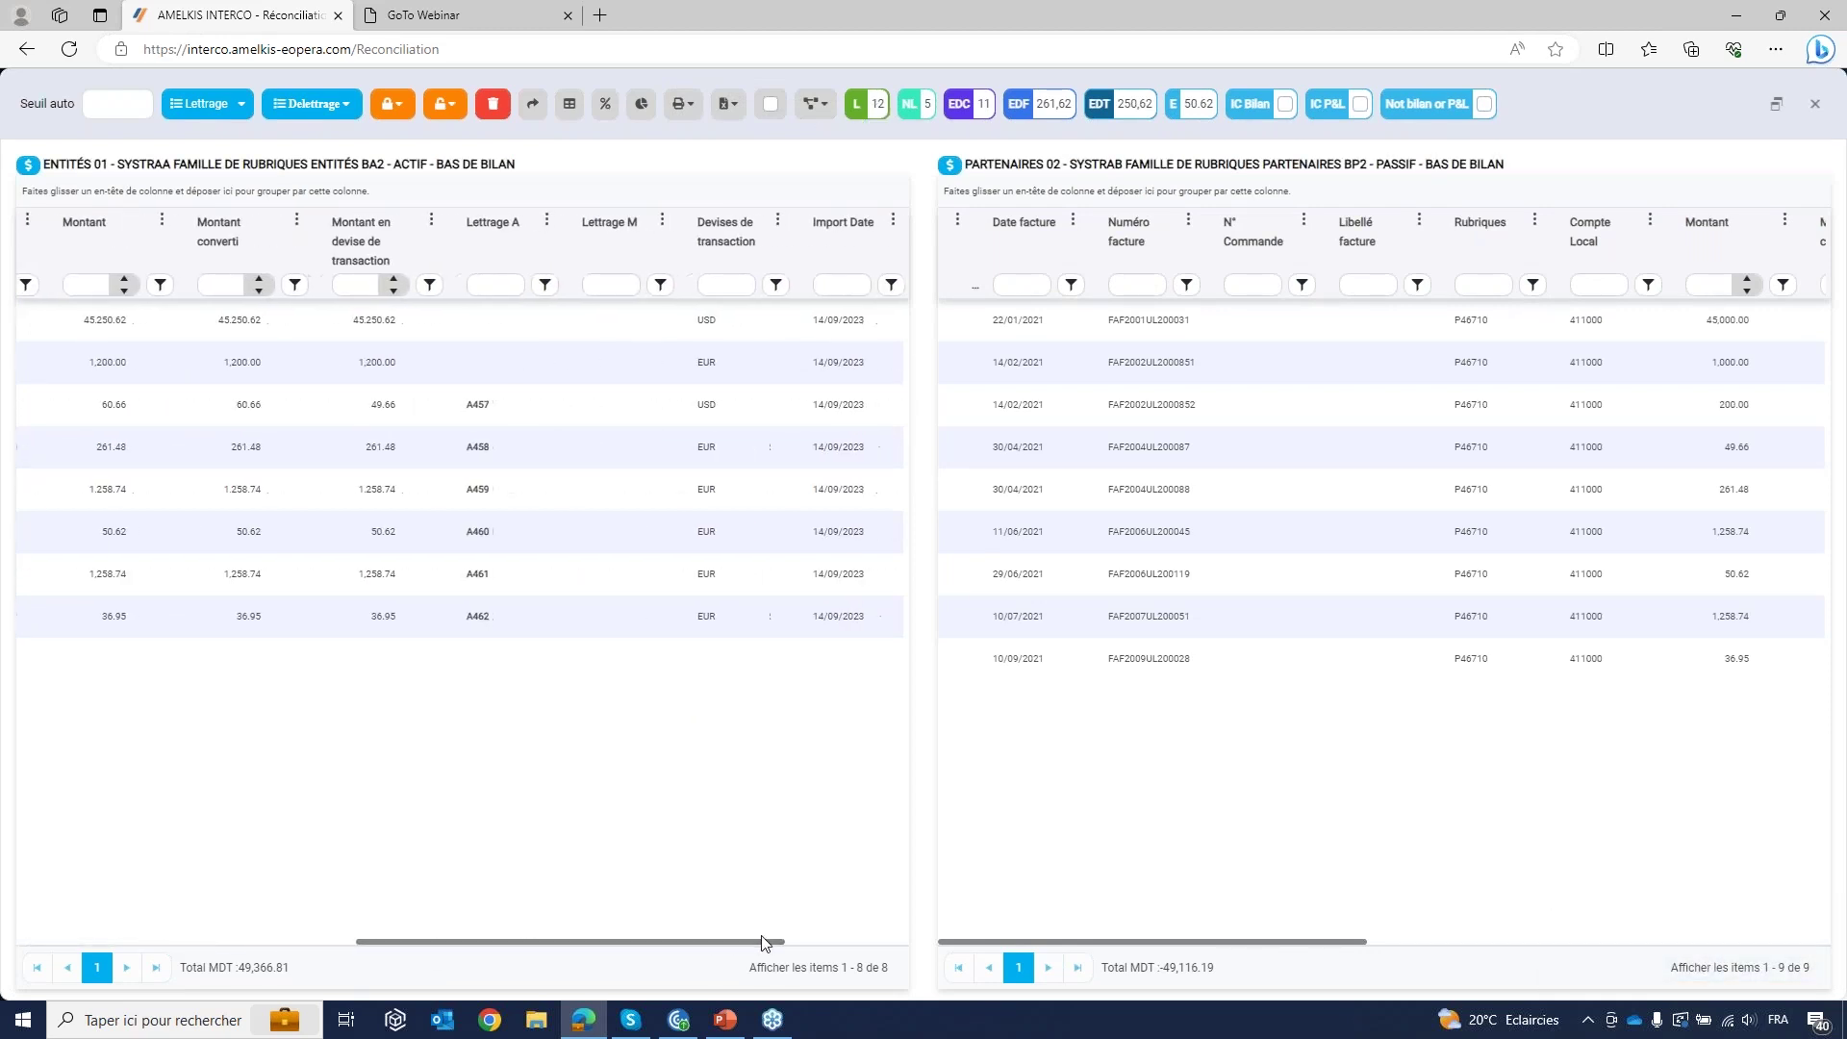
{"action": "left_click", "coordinate": [498, 419]}
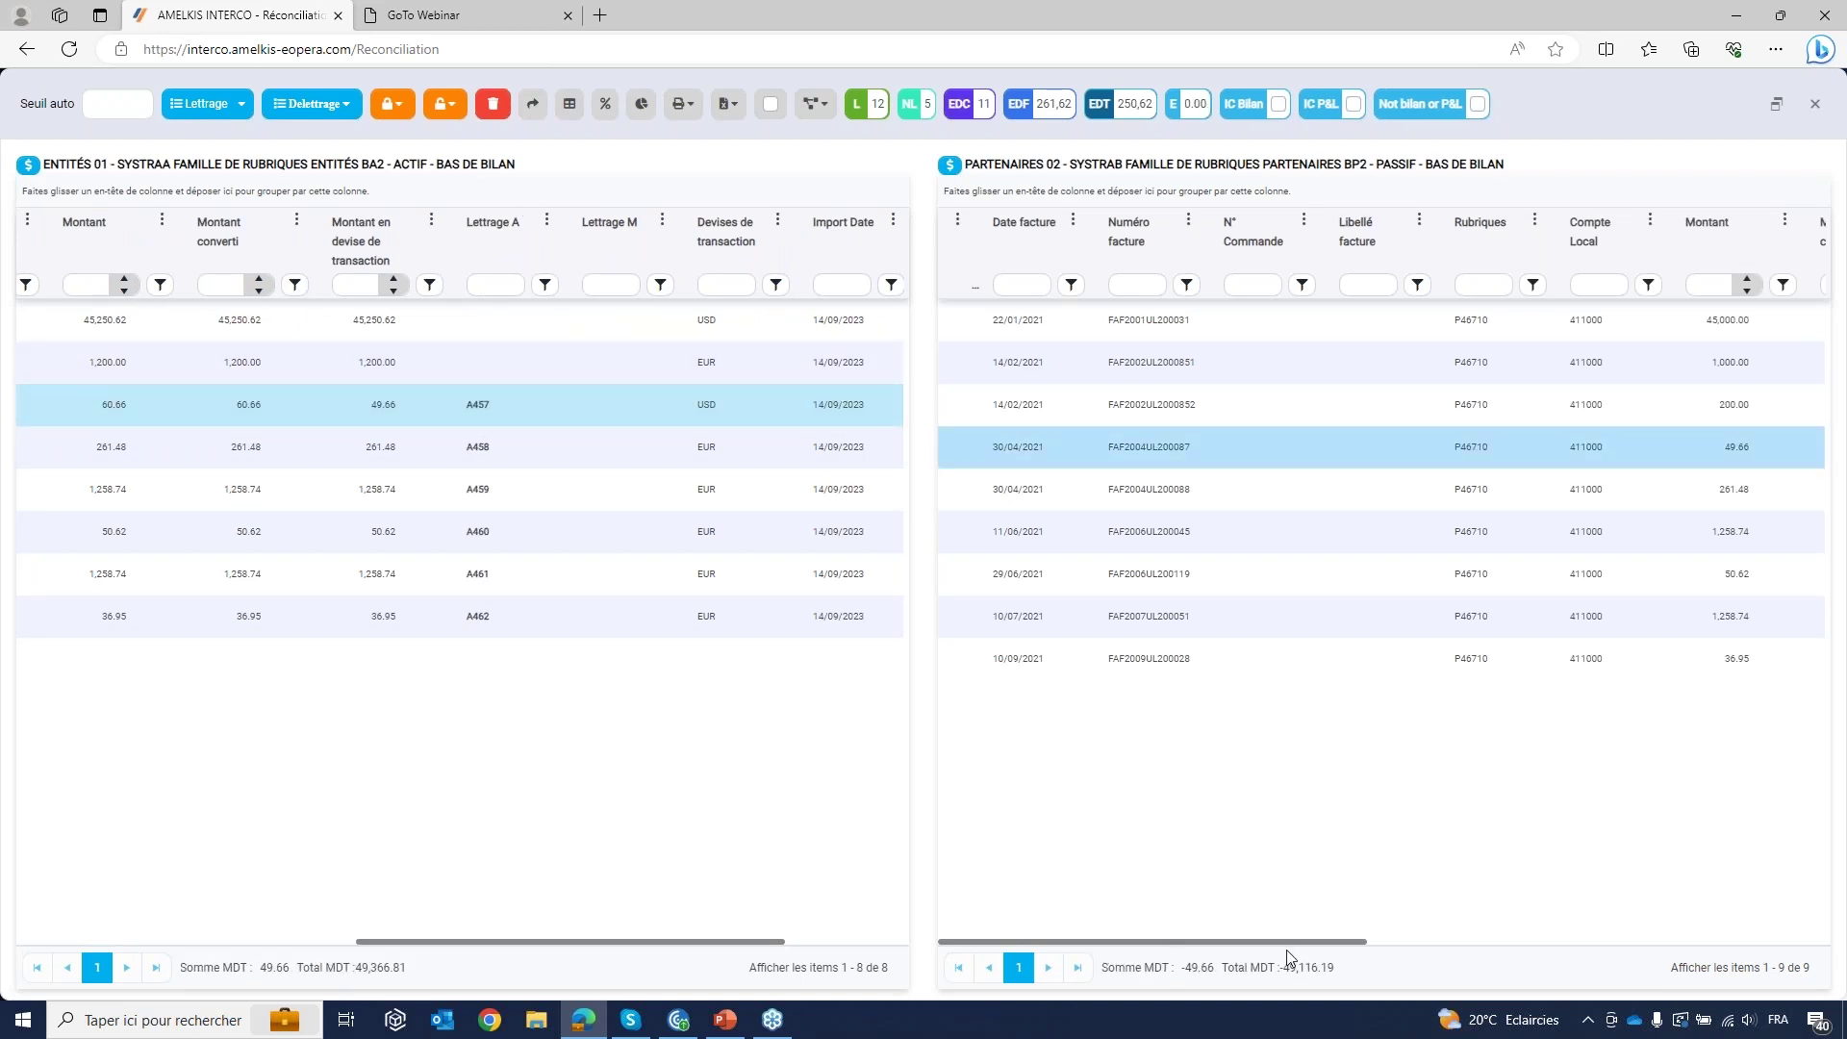
{"action": "left_click_drag", "start_coordinate": [1286, 950], "coordinate": [1600, 923]}
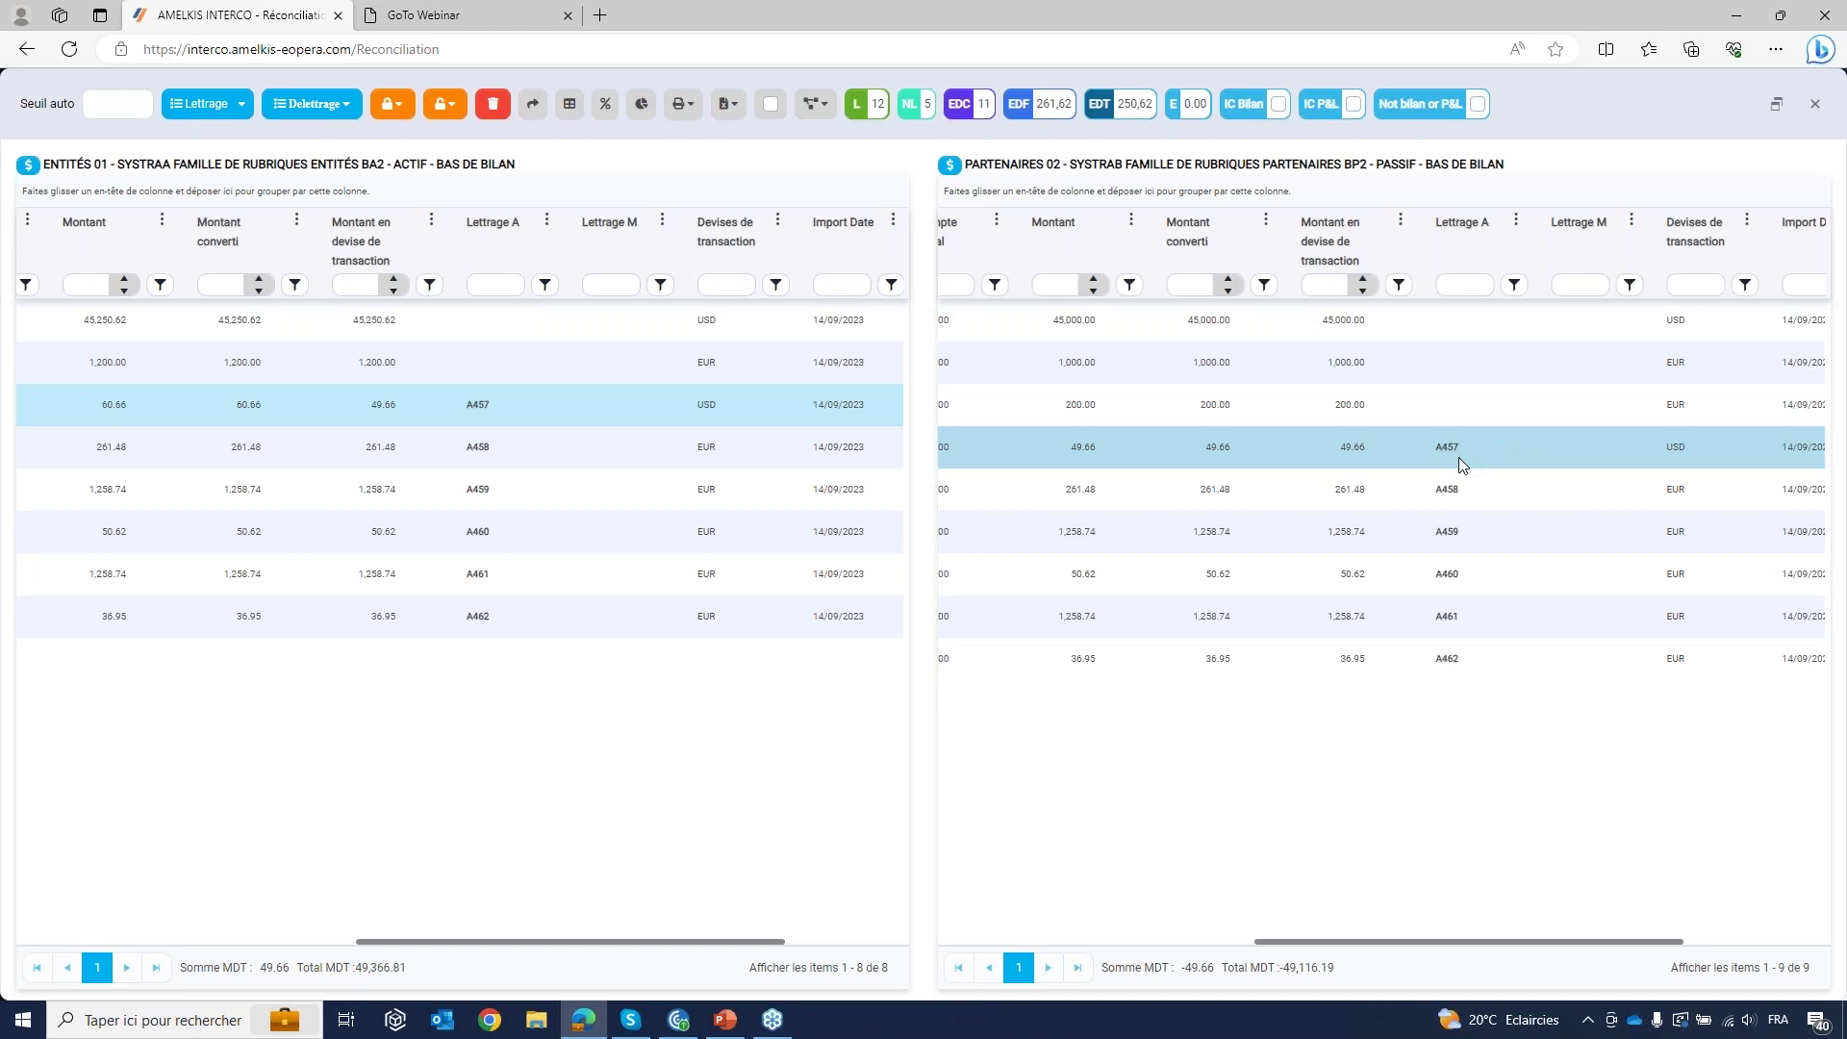
Step: Run a manual lettrage of entity 01's 1,200.00 invoice against partner 02's 1,000.00 and 200.00 invoices, accepting the different rubrique families
{"action": "left_click", "coordinate": [458, 368]}
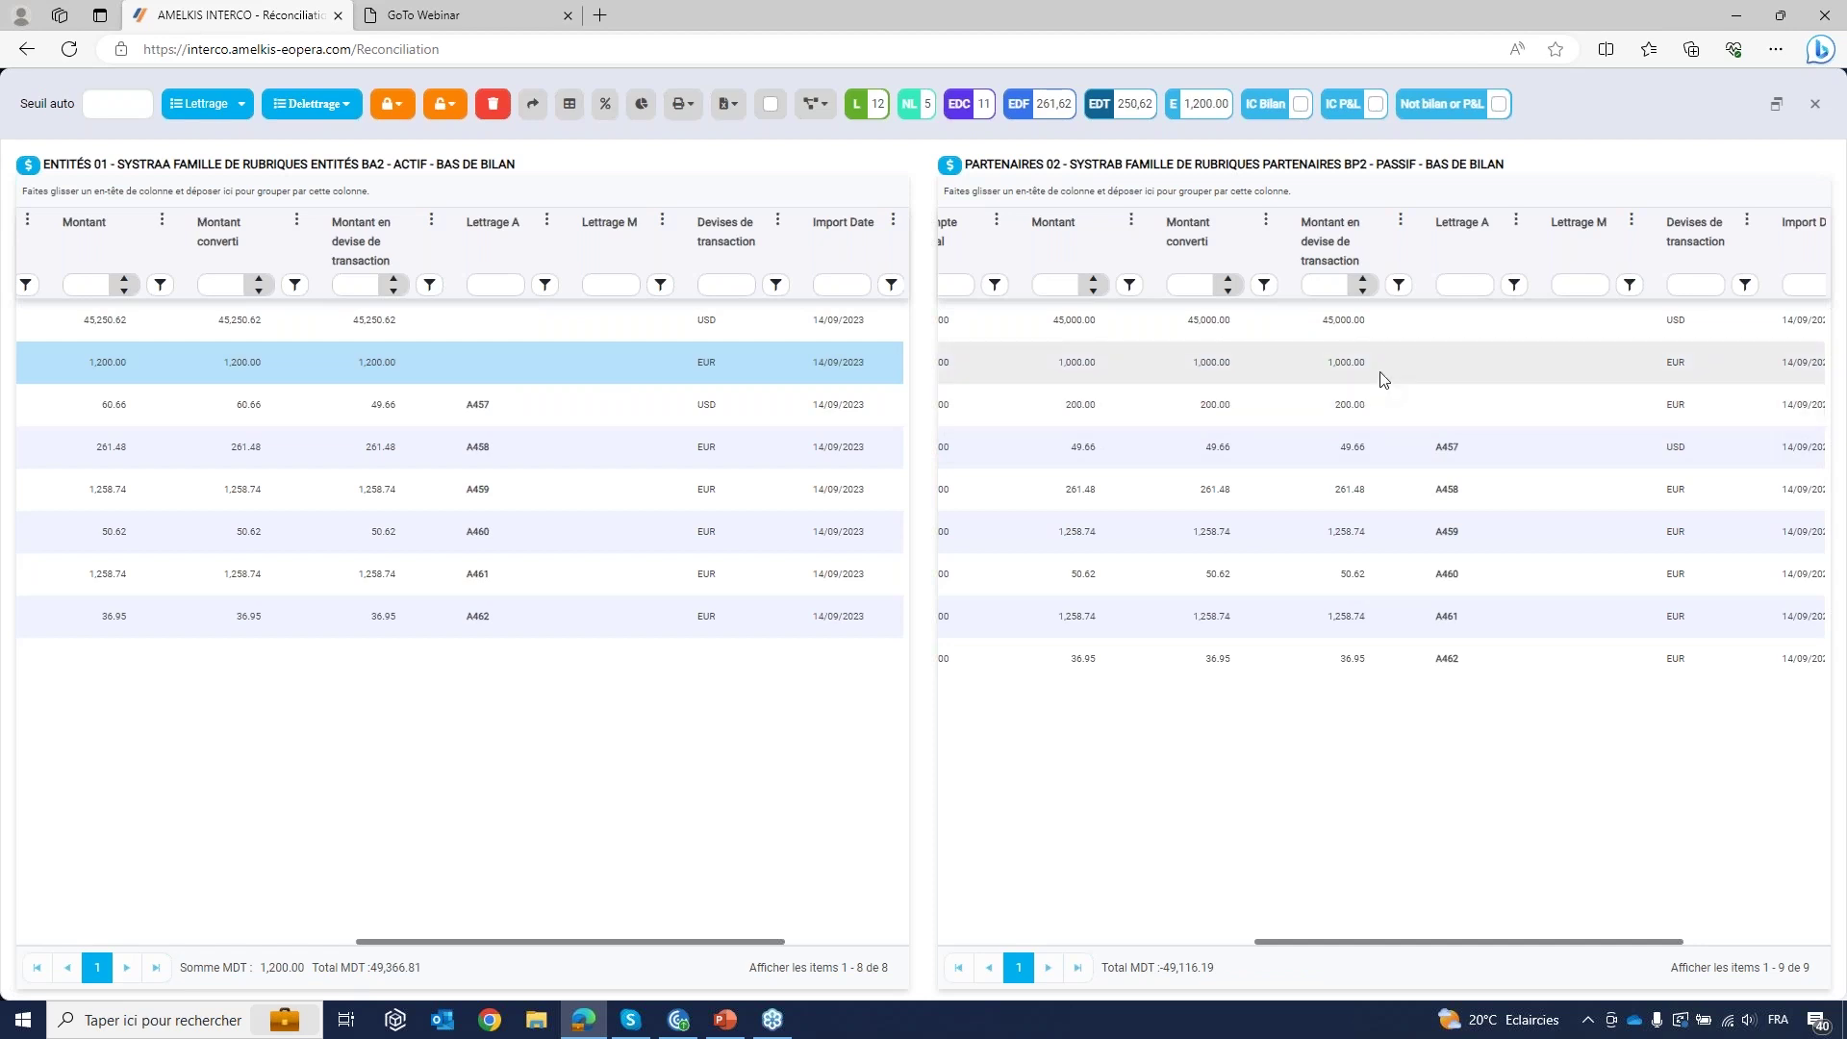
{"action": "left_click", "coordinate": [1389, 408]}
{"action": "left_click", "coordinate": [1180, 941]}
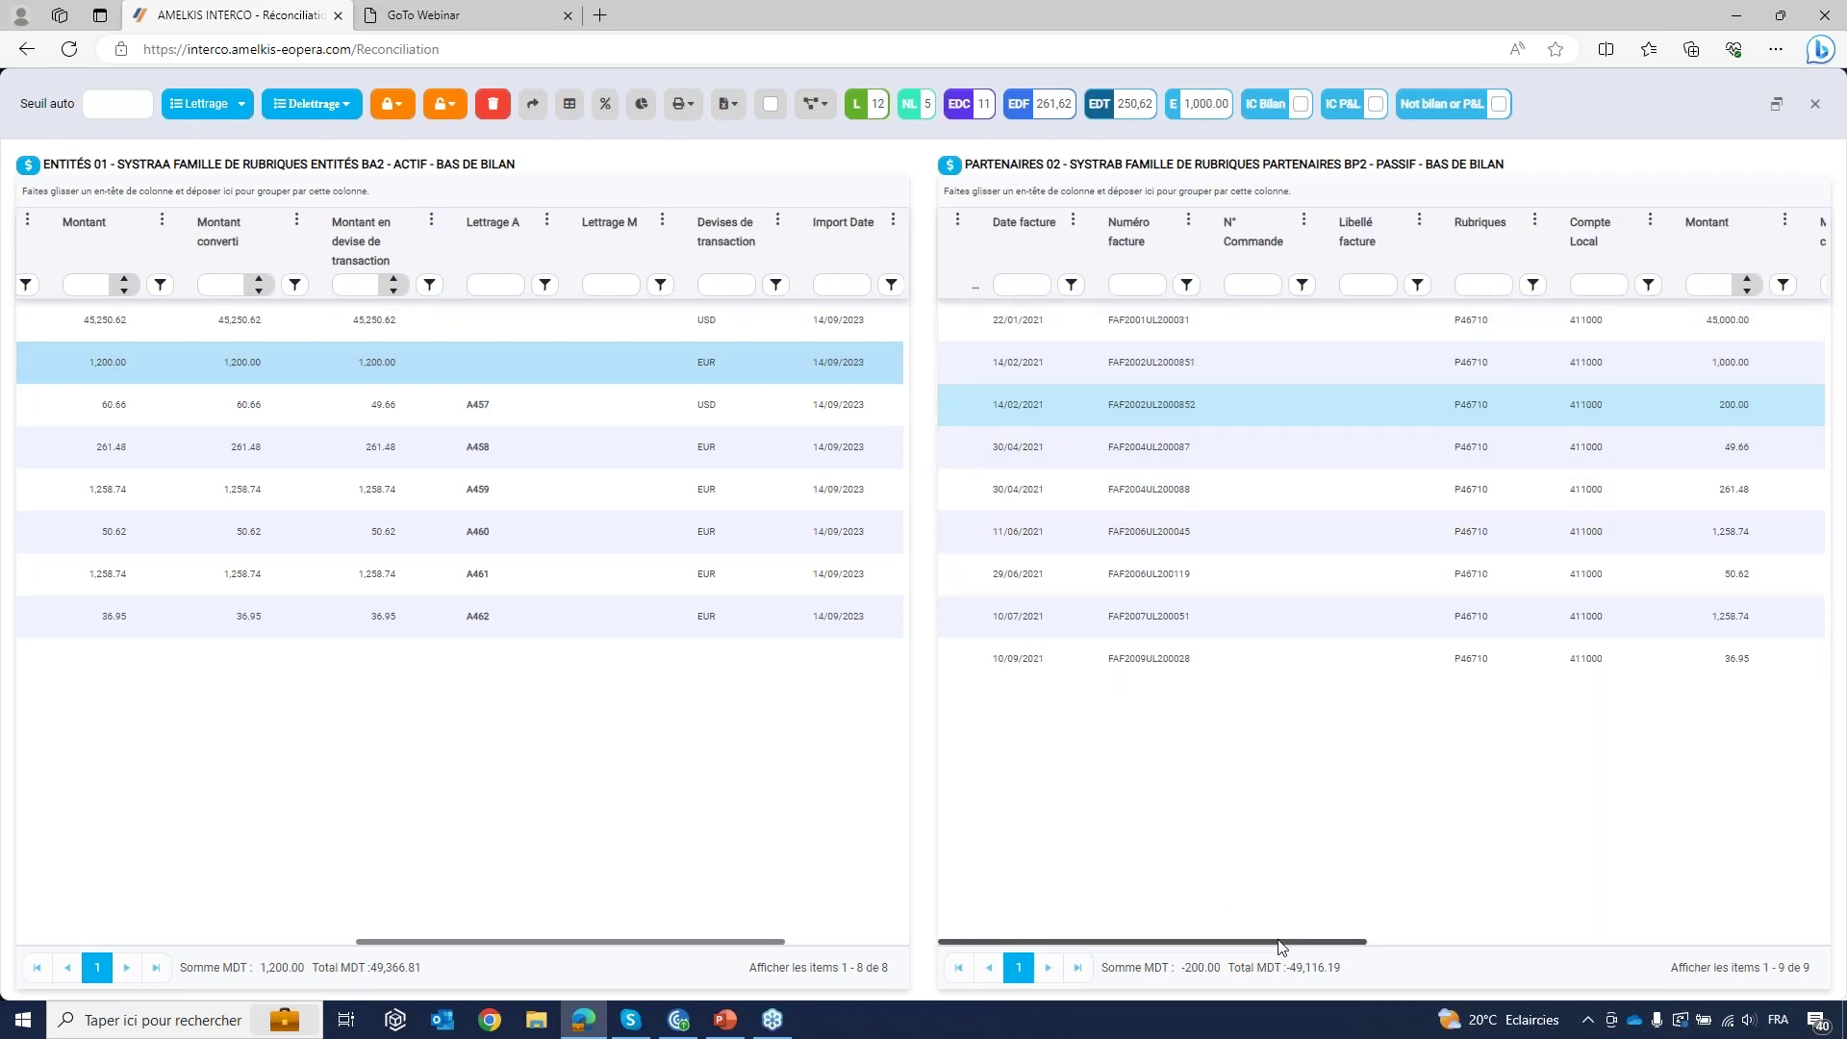
{"action": "left_click_drag", "start_coordinate": [1279, 942], "coordinate": [1428, 941]}
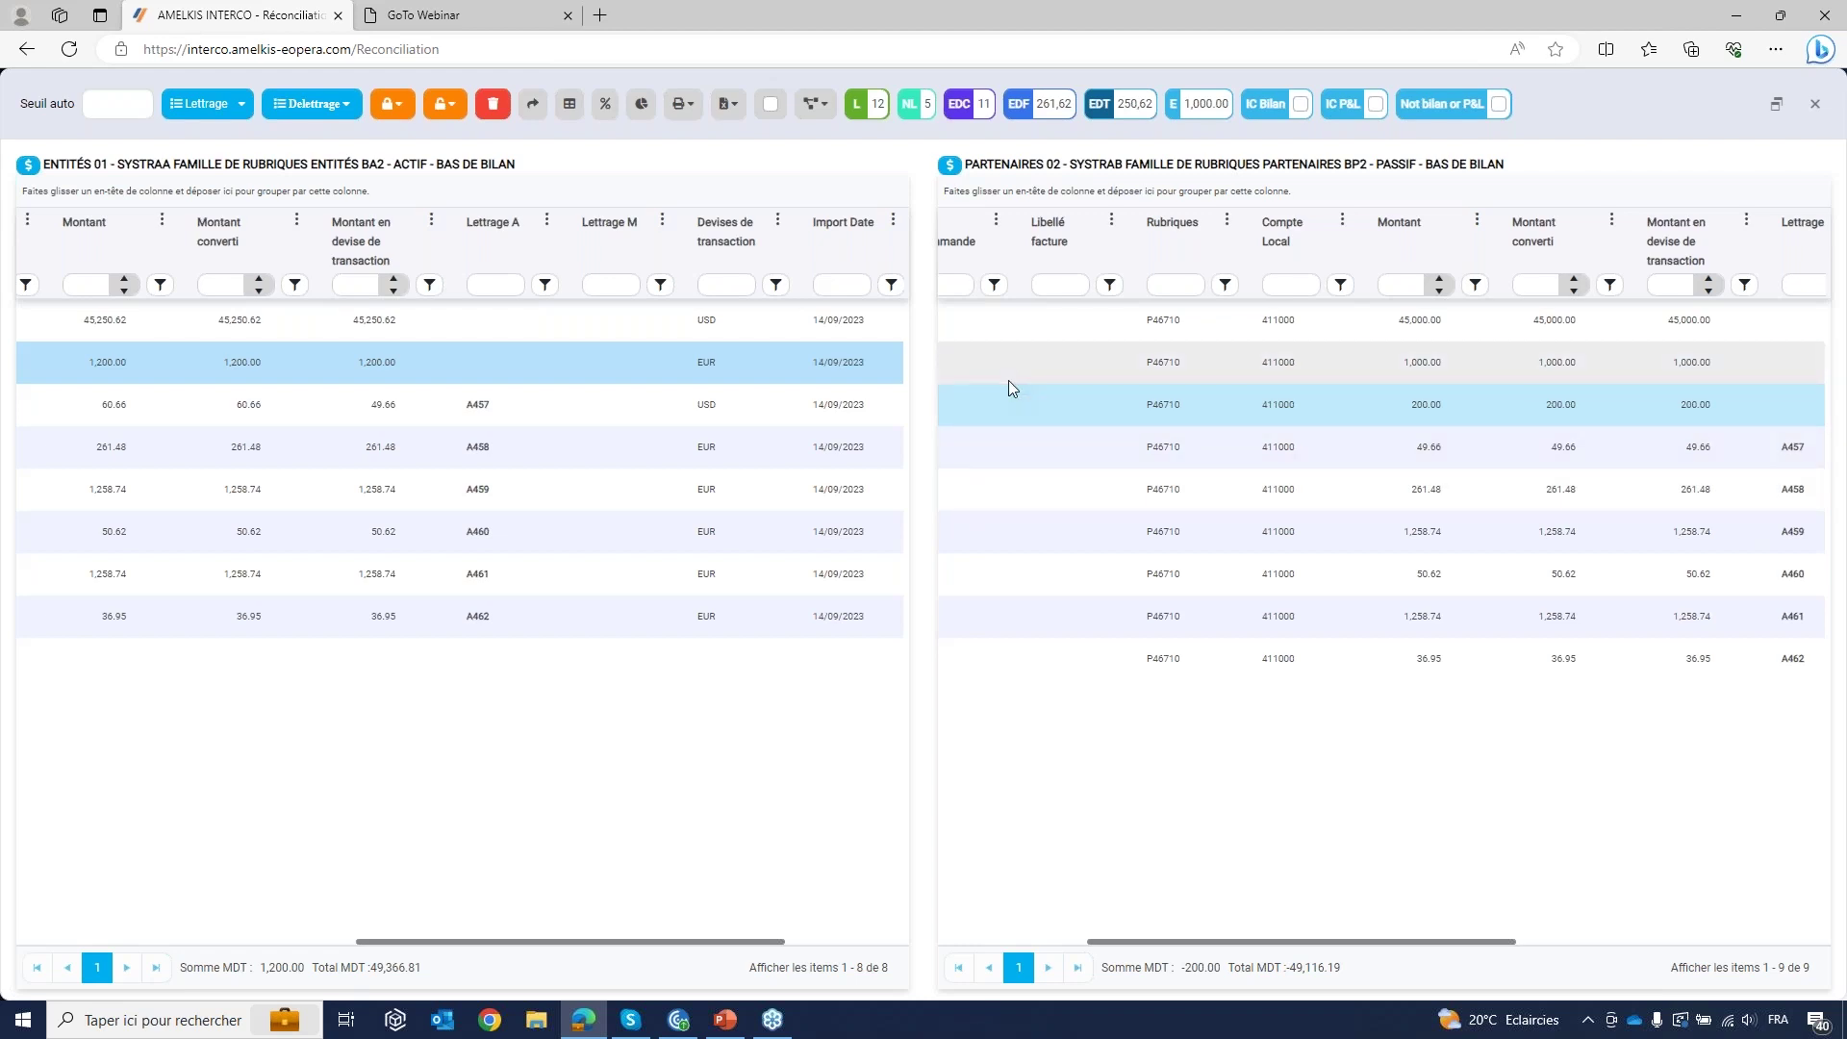
{"action": "left_click", "coordinate": [1066, 362], "text": "ctrl"}
{"action": "left_click", "coordinate": [1048, 329]}
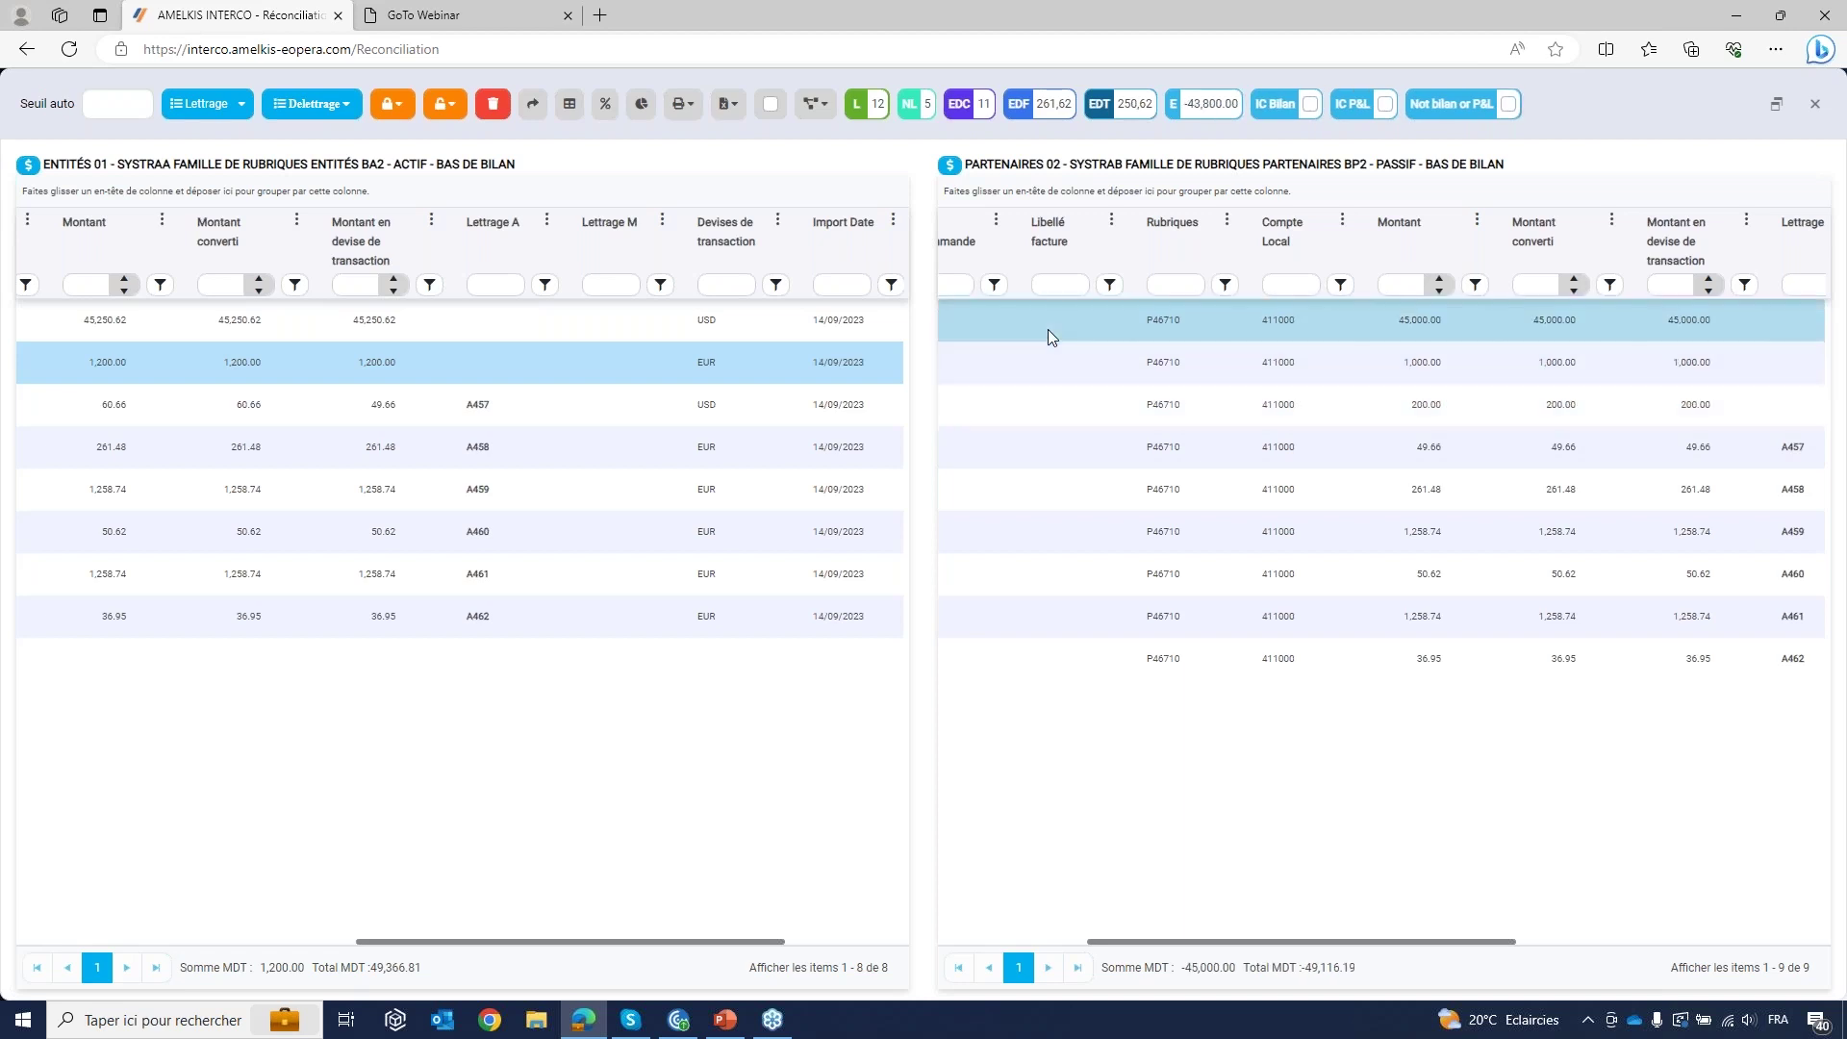
{"action": "left_click", "coordinate": [1060, 362], "text": "ctrl"}
{"action": "left_click", "coordinate": [1056, 400], "text": "ctrl"}
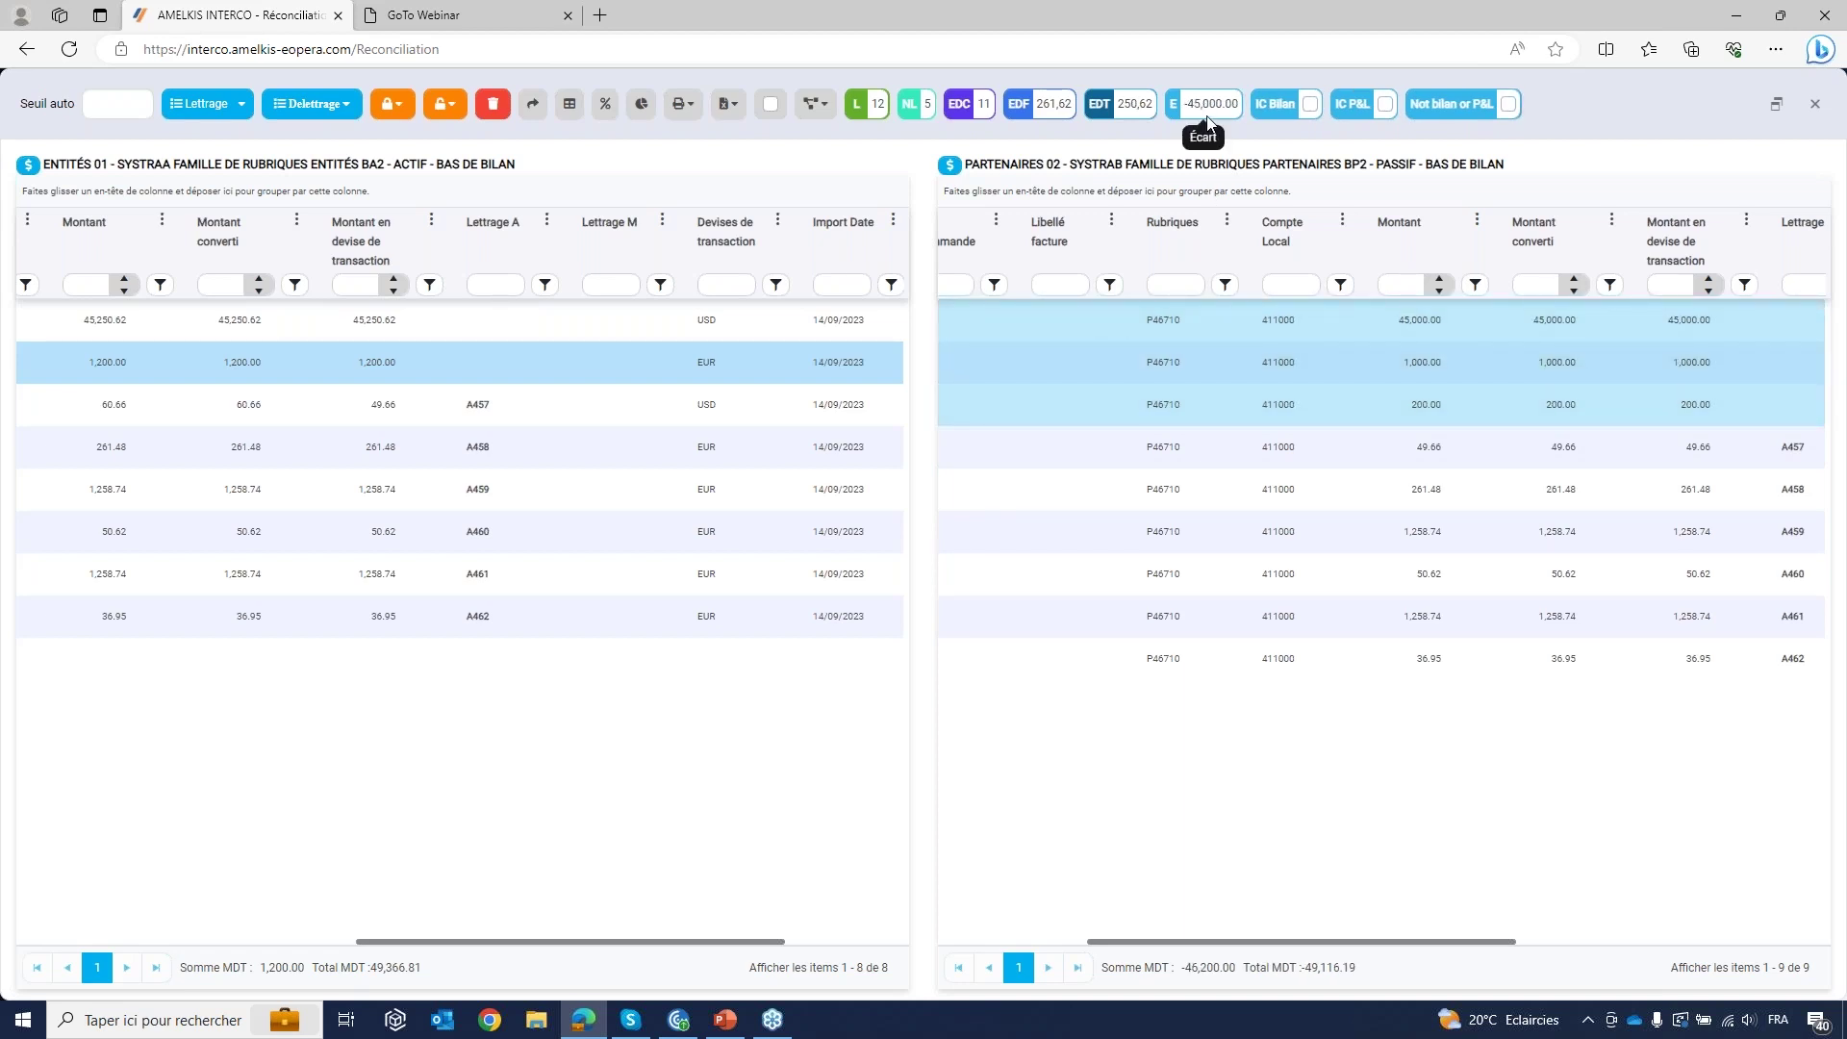
{"action": "left_click", "coordinate": [1047, 326], "text": "ctrl"}
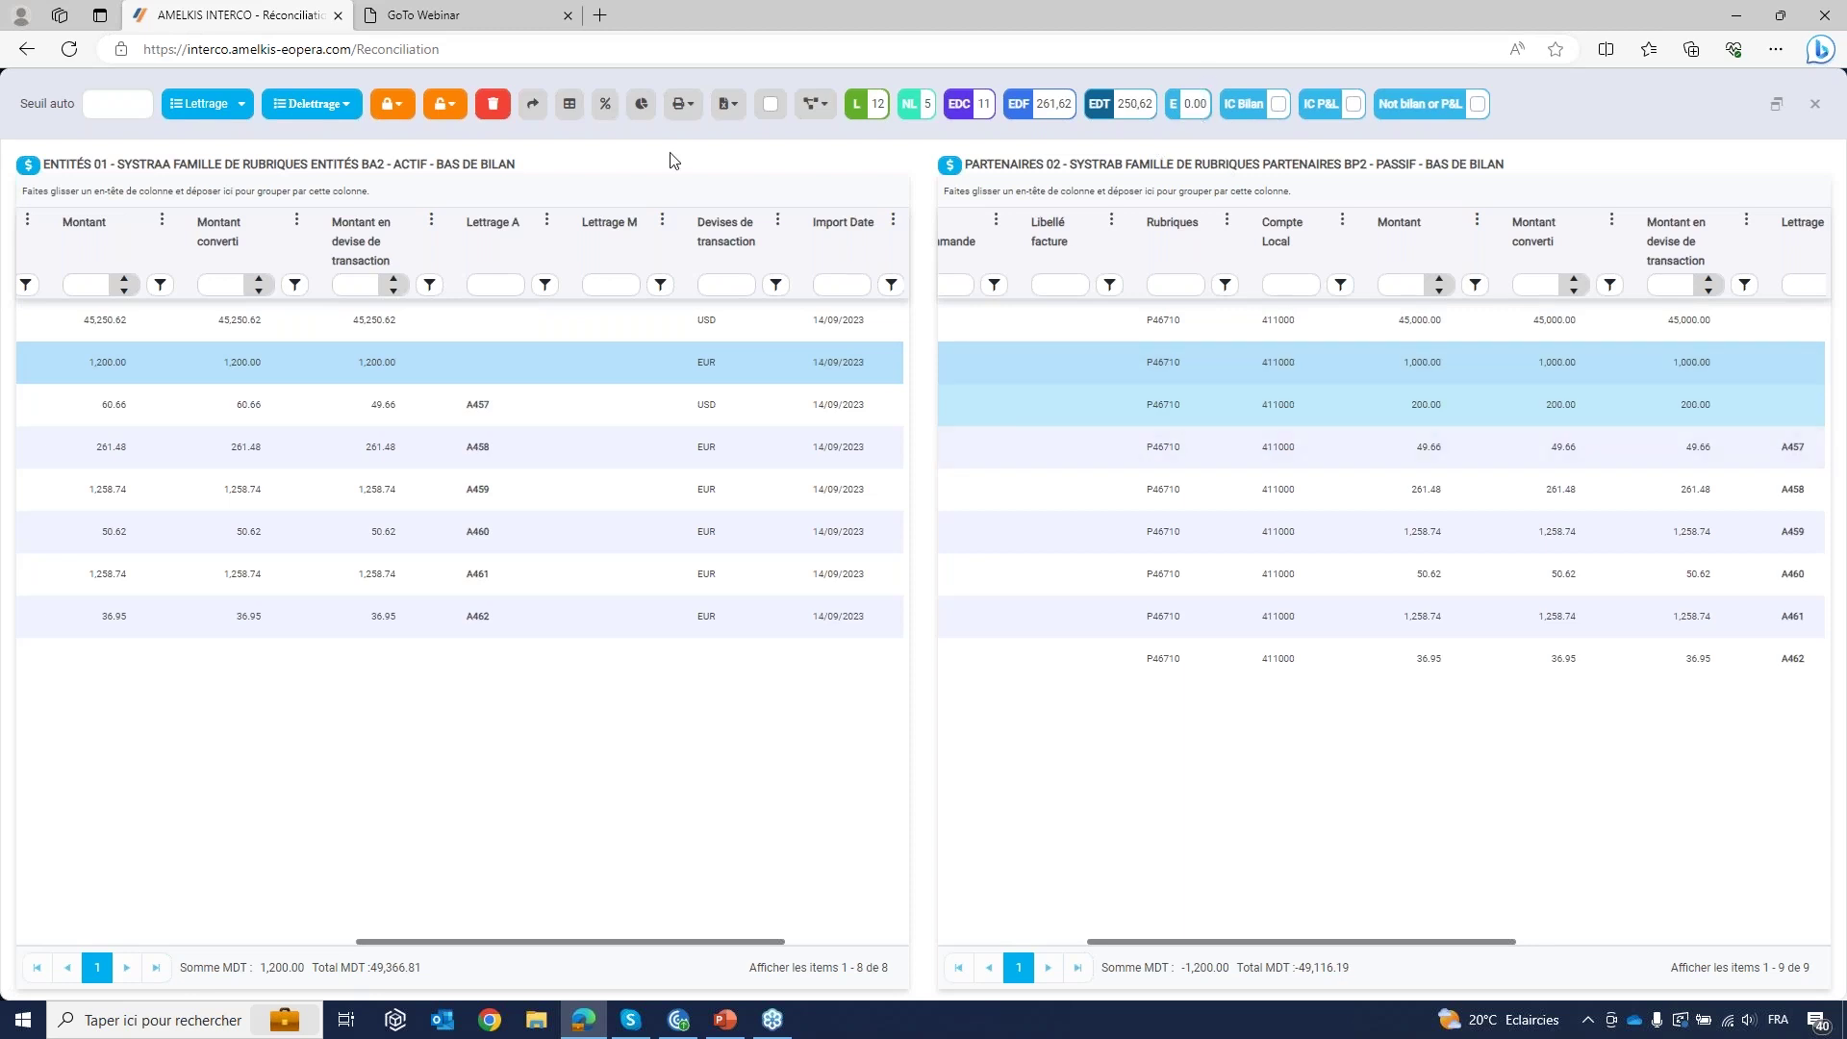
{"action": "left_click", "coordinate": [535, 110]}
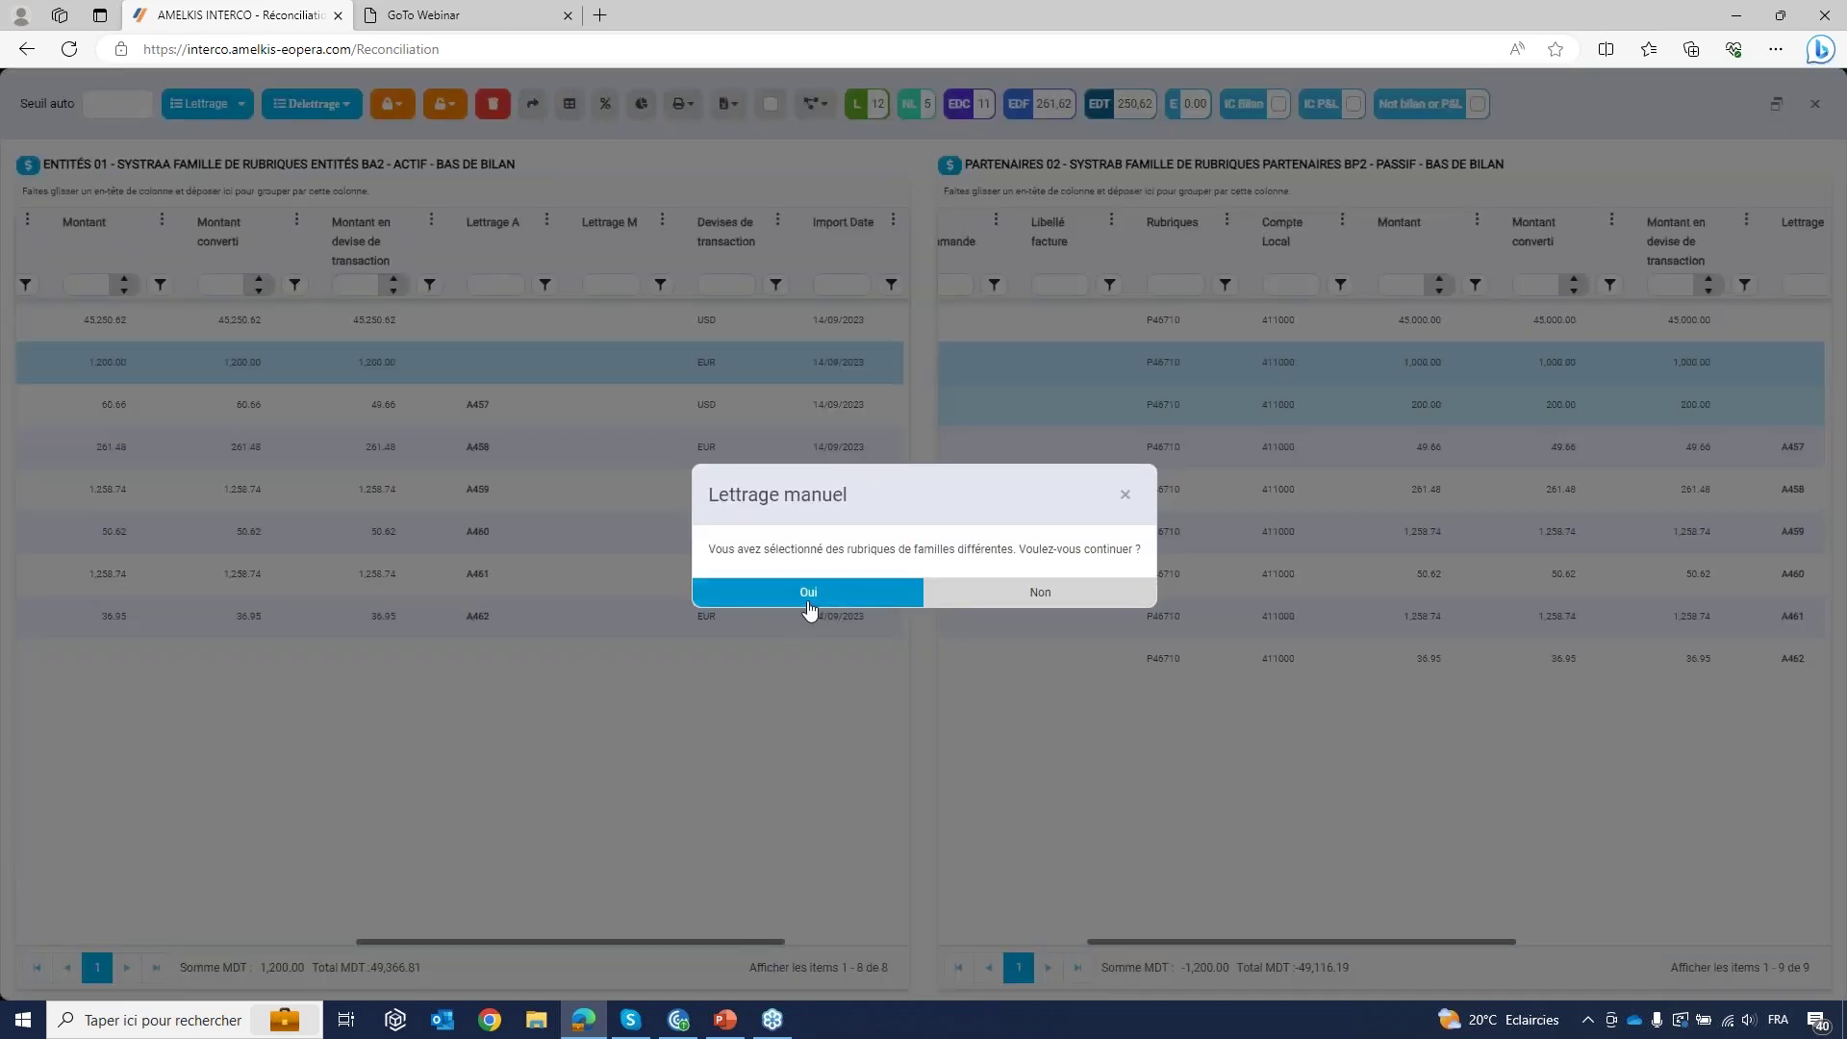
{"action": "left_click", "coordinate": [808, 593]}
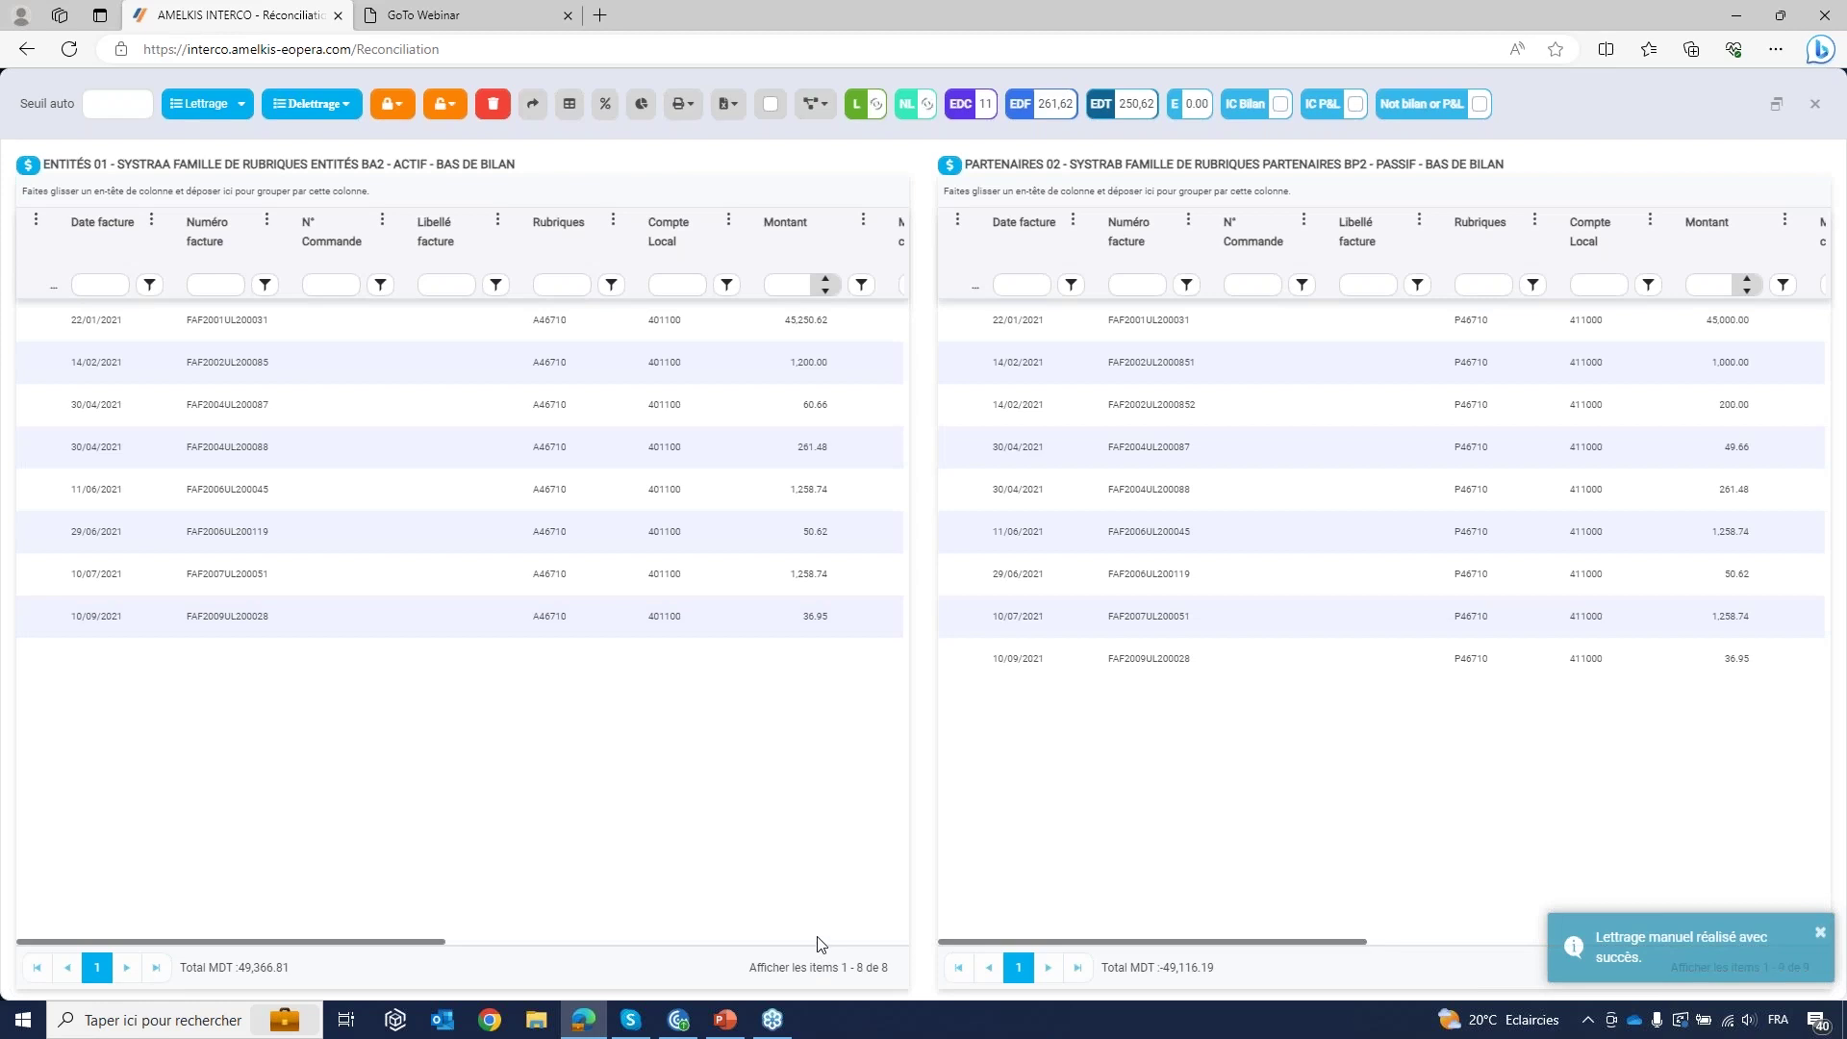
Step: Check the Lettrage M codes of the manually matched invoices in both tables and look over the Delettrage options
{"action": "left_click_drag", "start_coordinate": [424, 942], "coordinate": [680, 936]}
{"action": "left_click", "coordinate": [763, 361]}
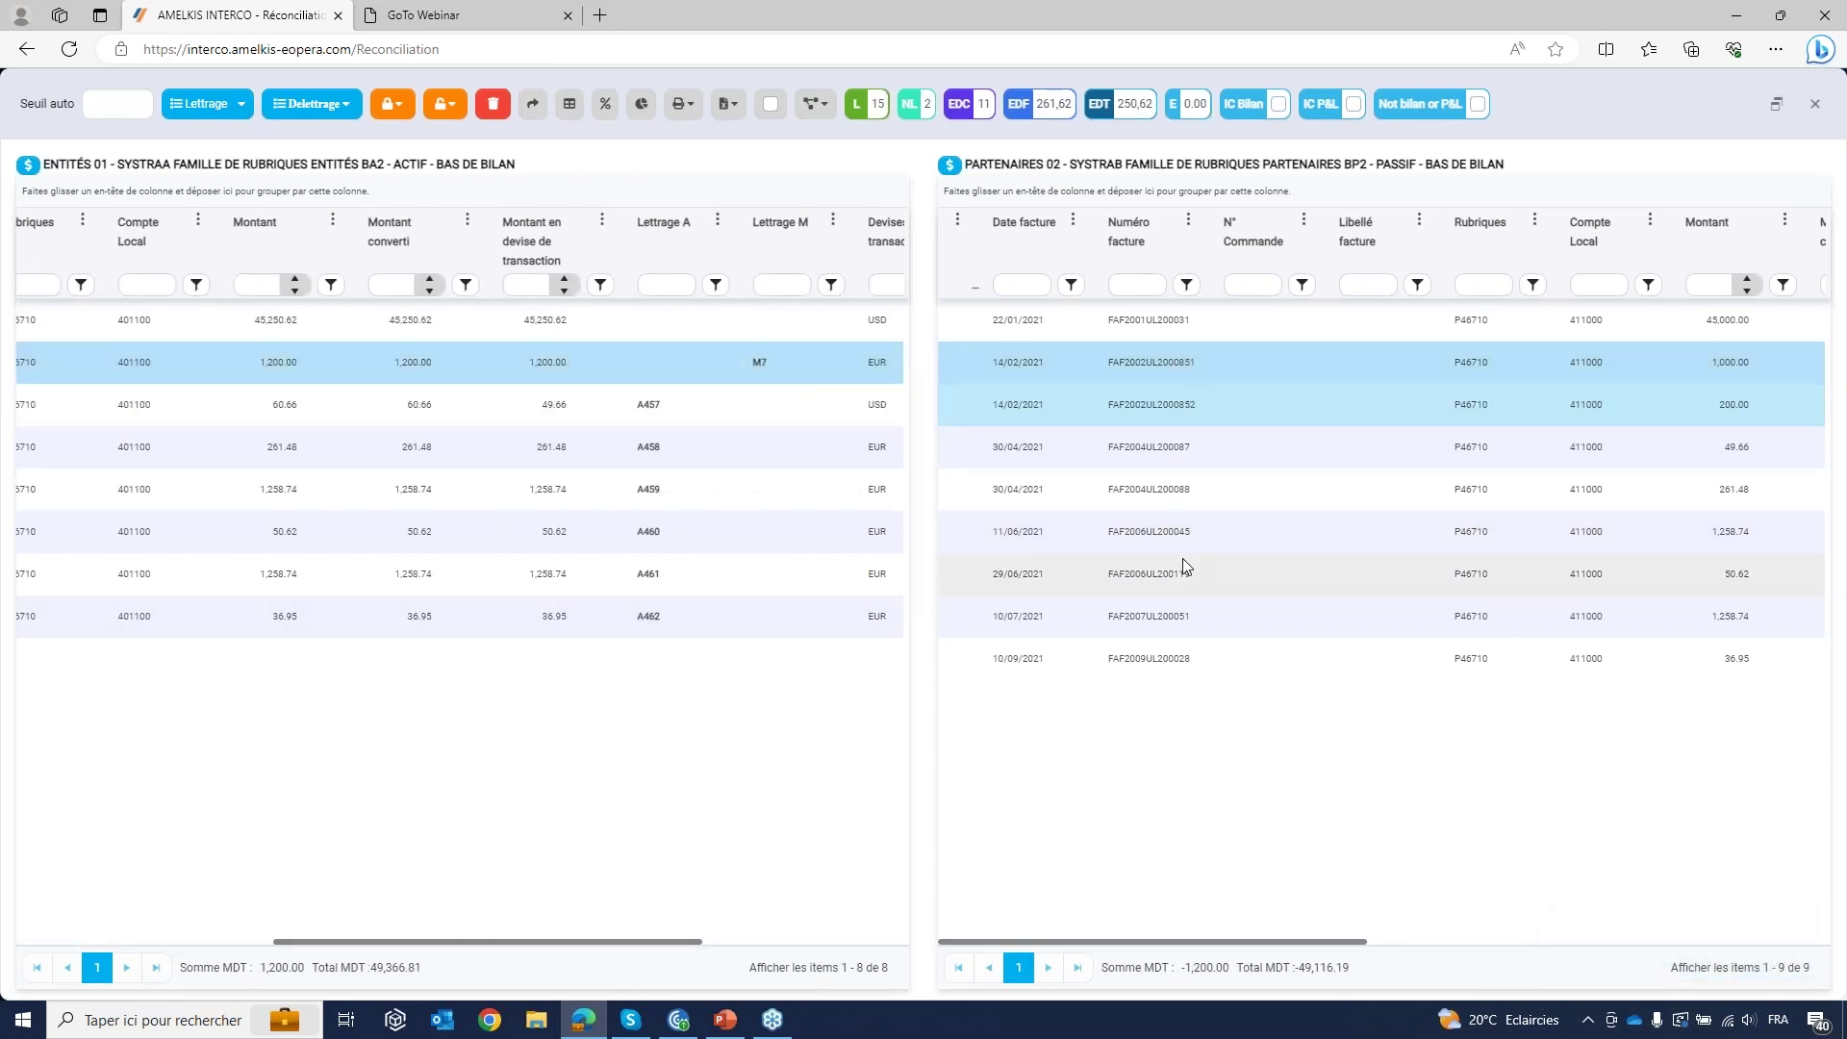
{"action": "left_click_drag", "start_coordinate": [1356, 941], "coordinate": [1666, 924]}
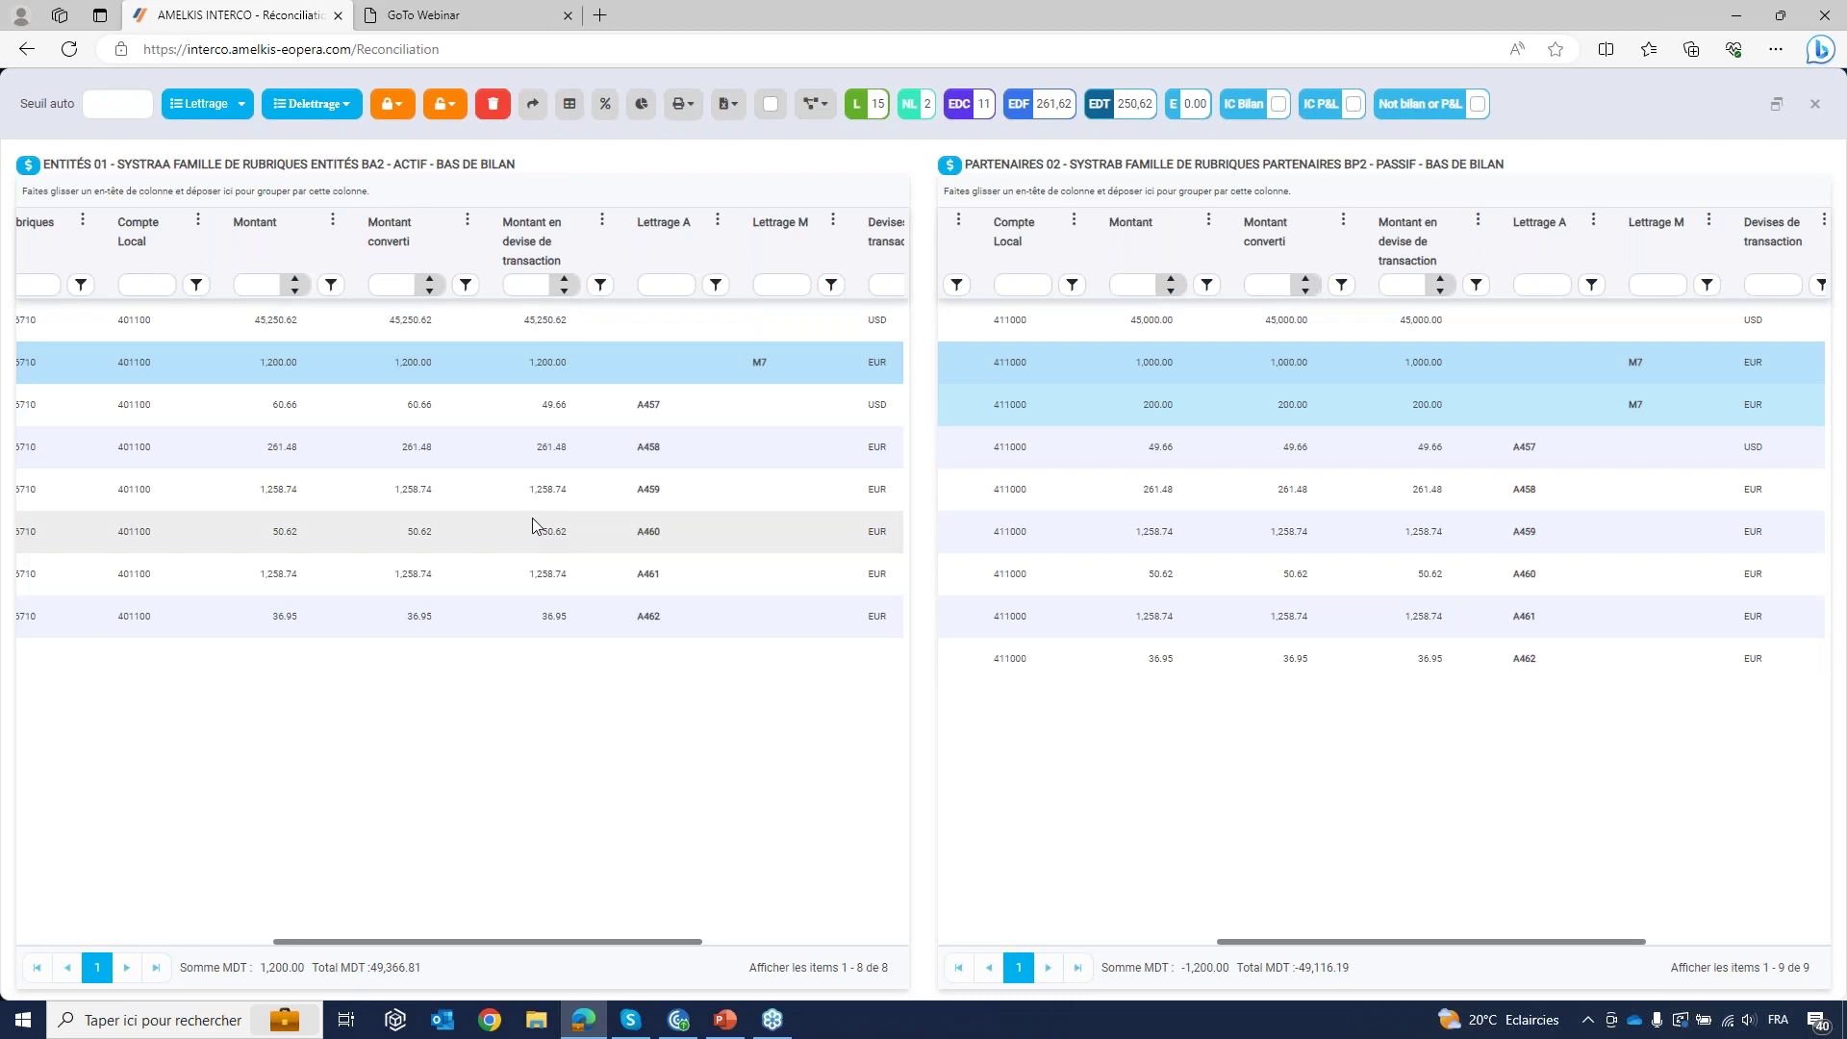
{"action": "left_click", "coordinate": [343, 106]}
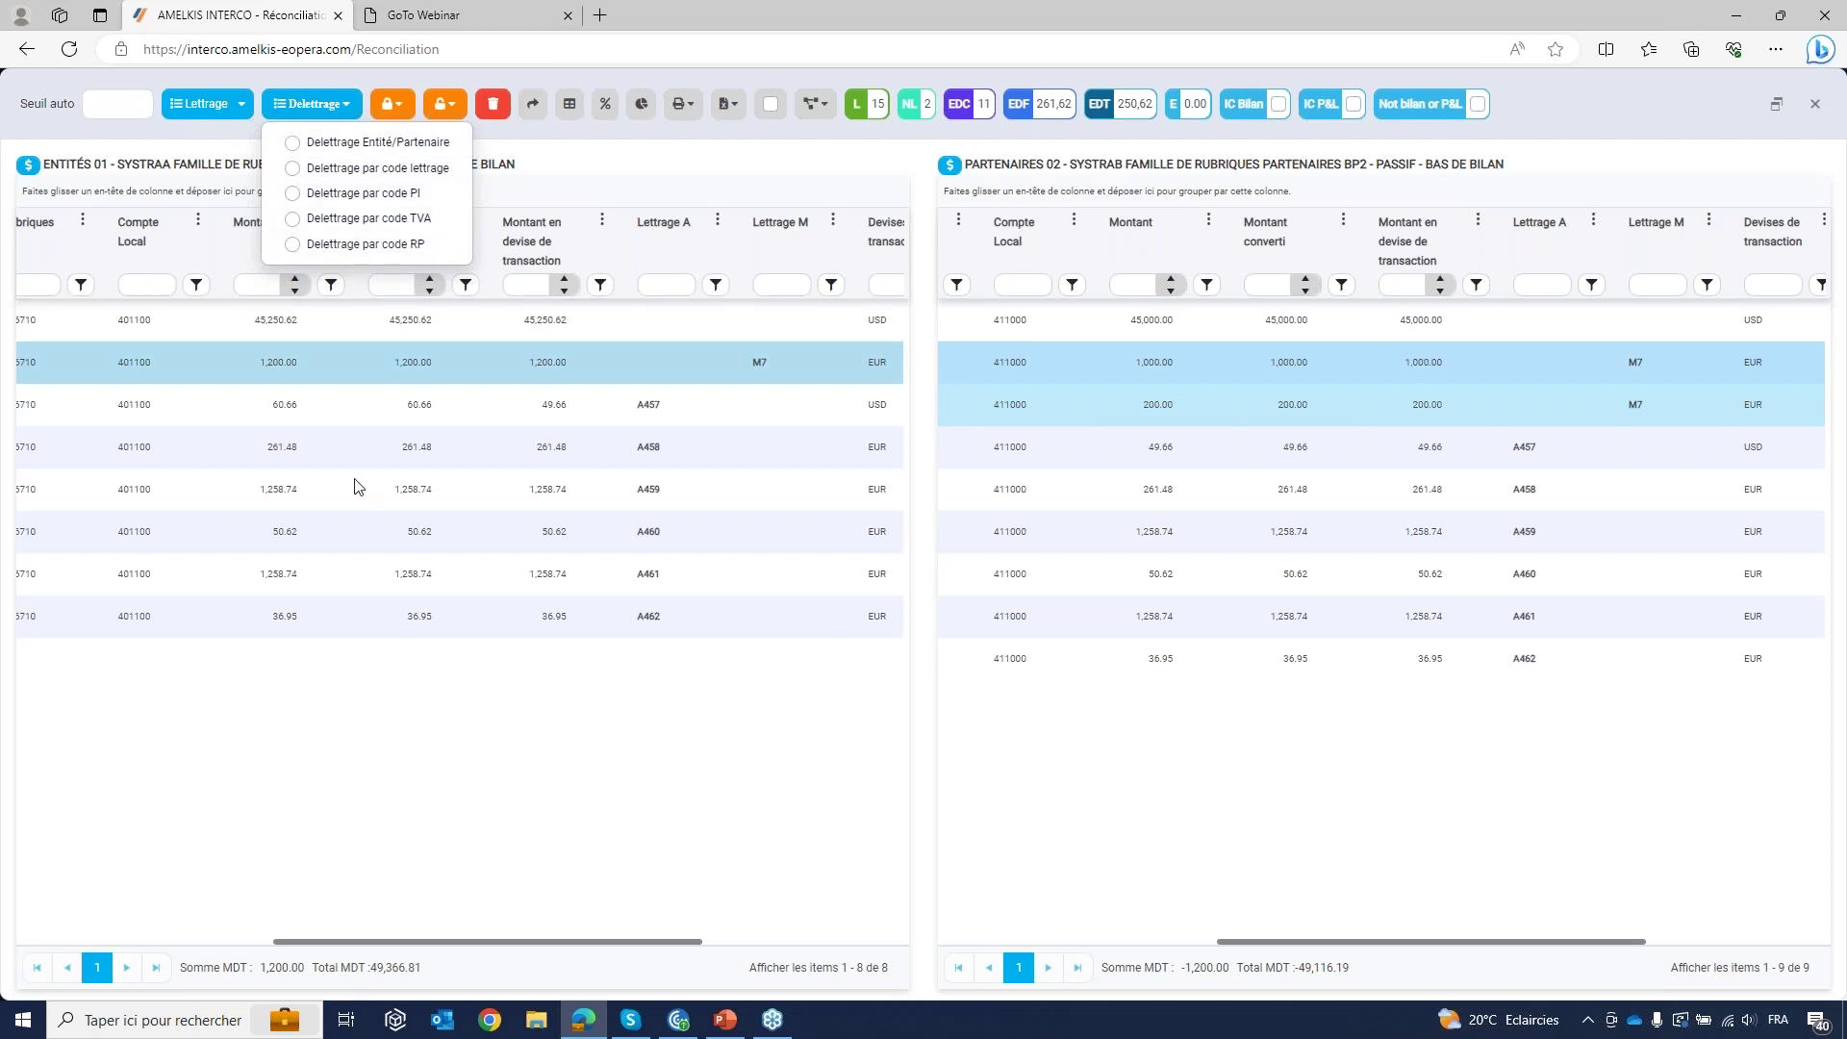
{"action": "left_click", "coordinate": [347, 719]}
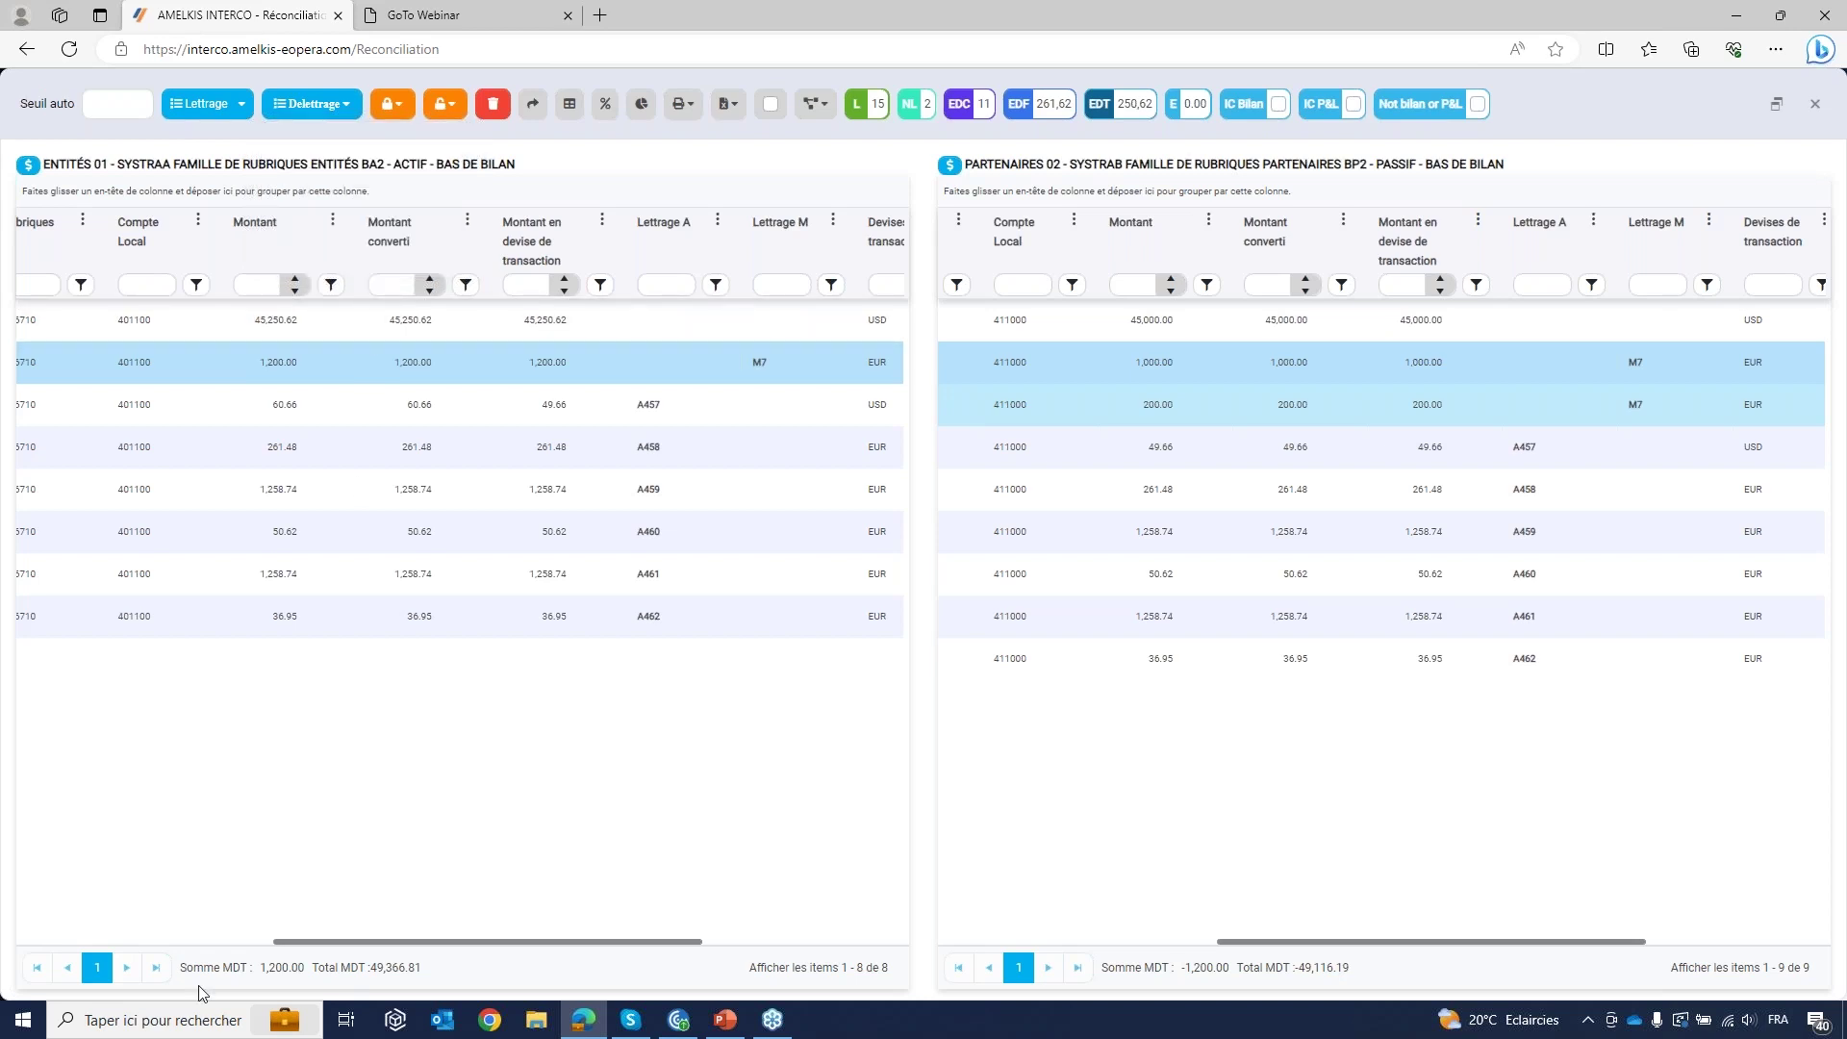
Step: Select entity 01's 22/01/2021 invoice and examine its amount and Lettrage columns
{"action": "scroll", "coordinate": [72, 948], "scroll_direction": "left", "scroll_amount": 3}
{"action": "scroll", "coordinate": [69, 950], "scroll_direction": "left", "scroll_amount": 3}
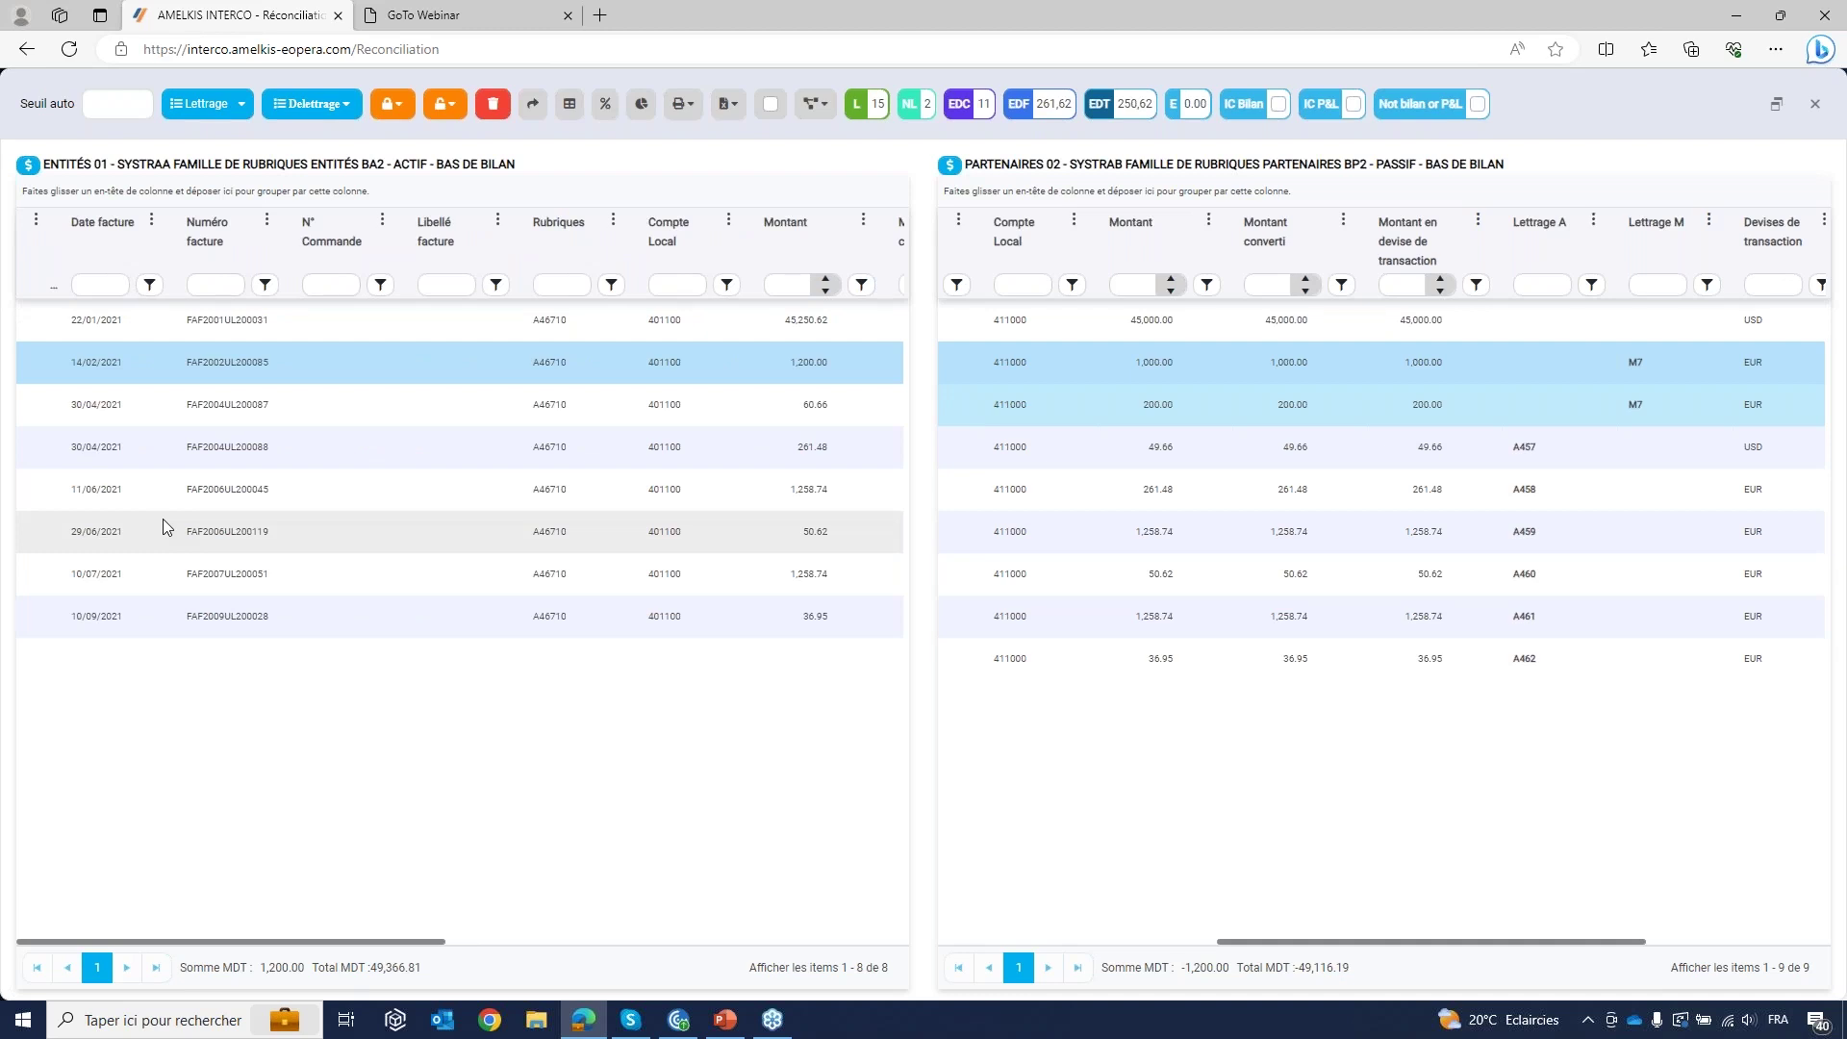
{"action": "left_click", "coordinate": [436, 327]}
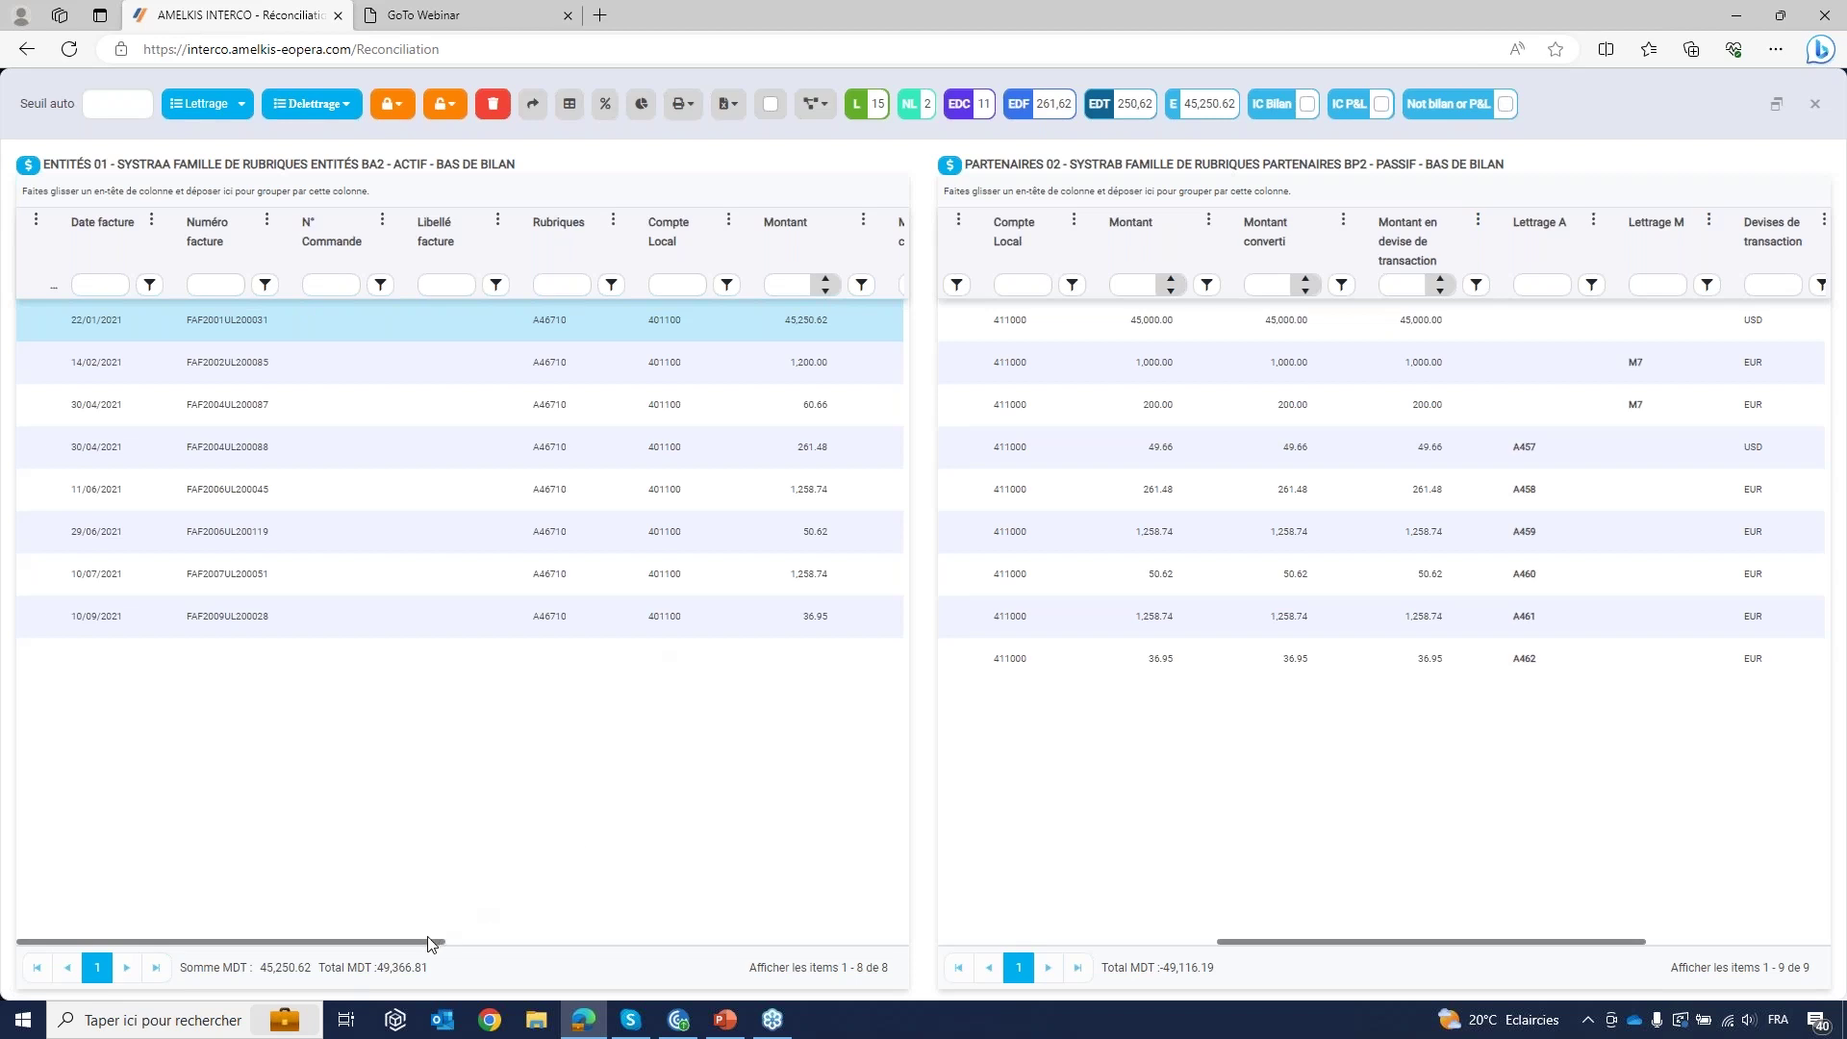
{"action": "left_click_drag", "start_coordinate": [430, 947], "coordinate": [626, 936]}
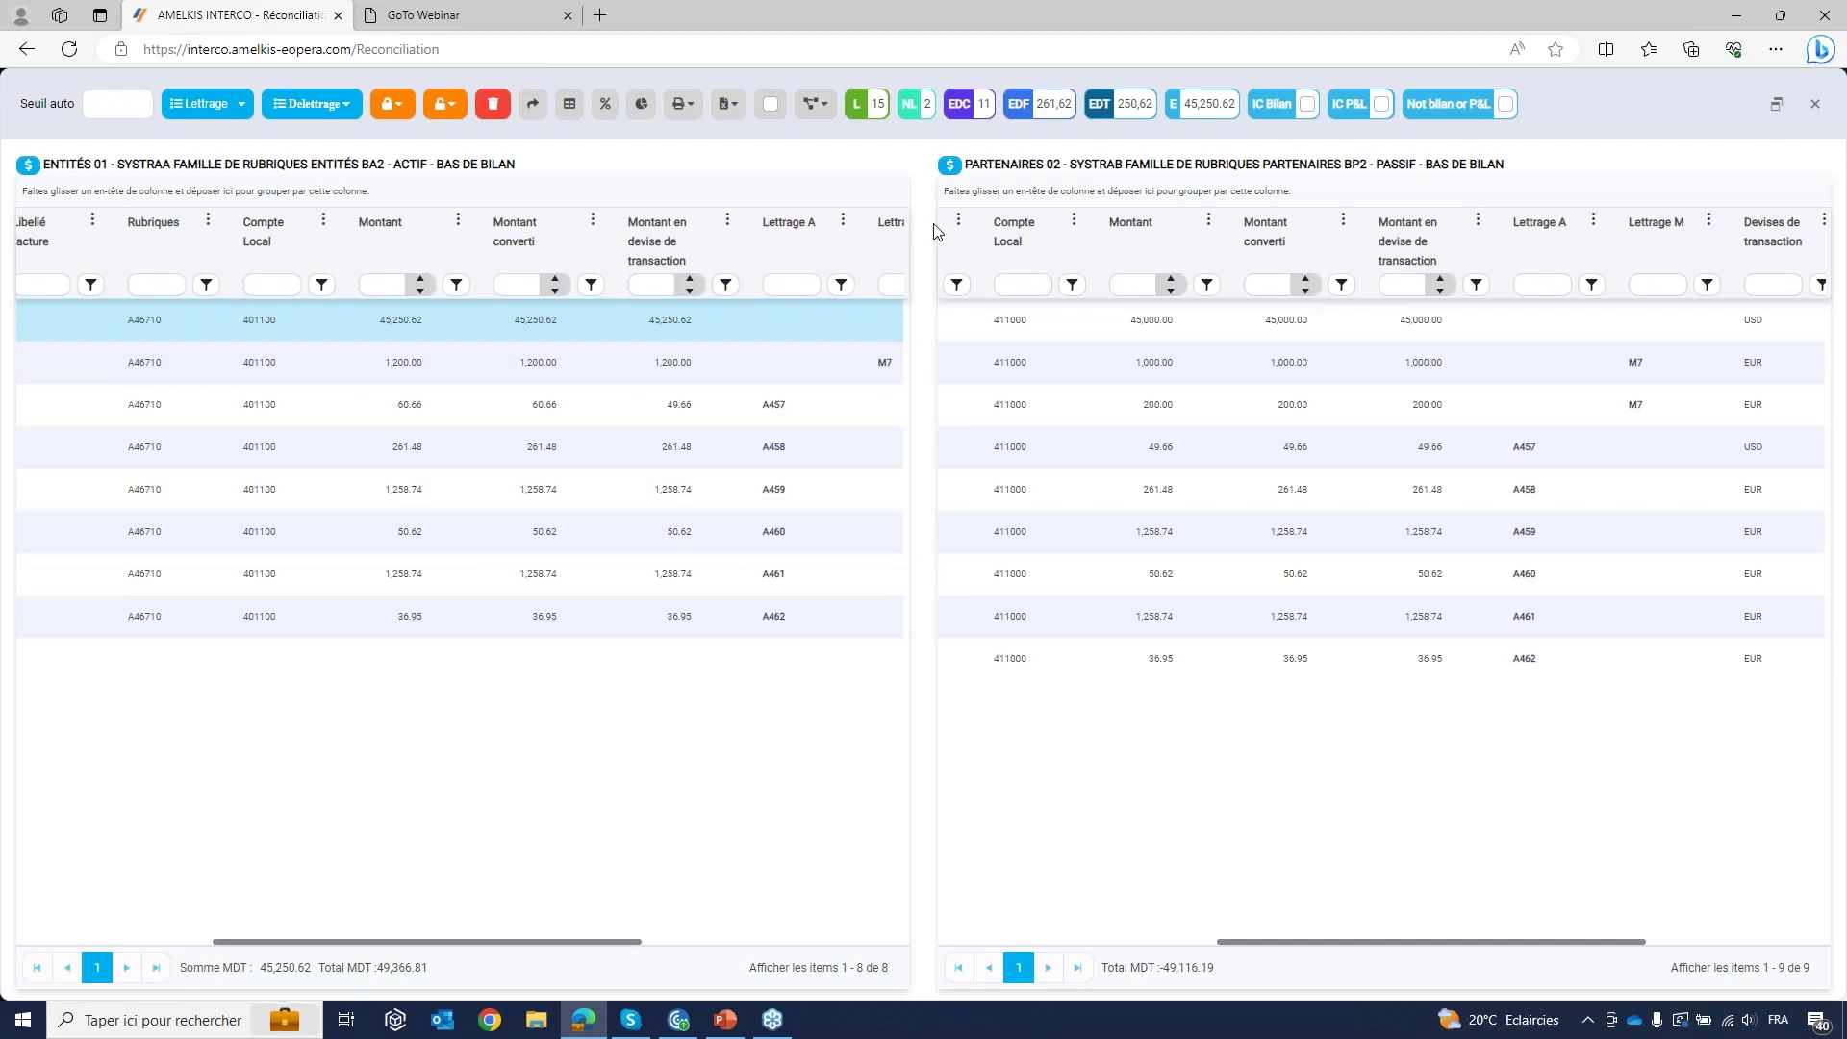
Step: Hide the matched invoices and restore them, and toggle the filter for matched invoices only on and off
{"action": "left_click", "coordinate": [770, 106]}
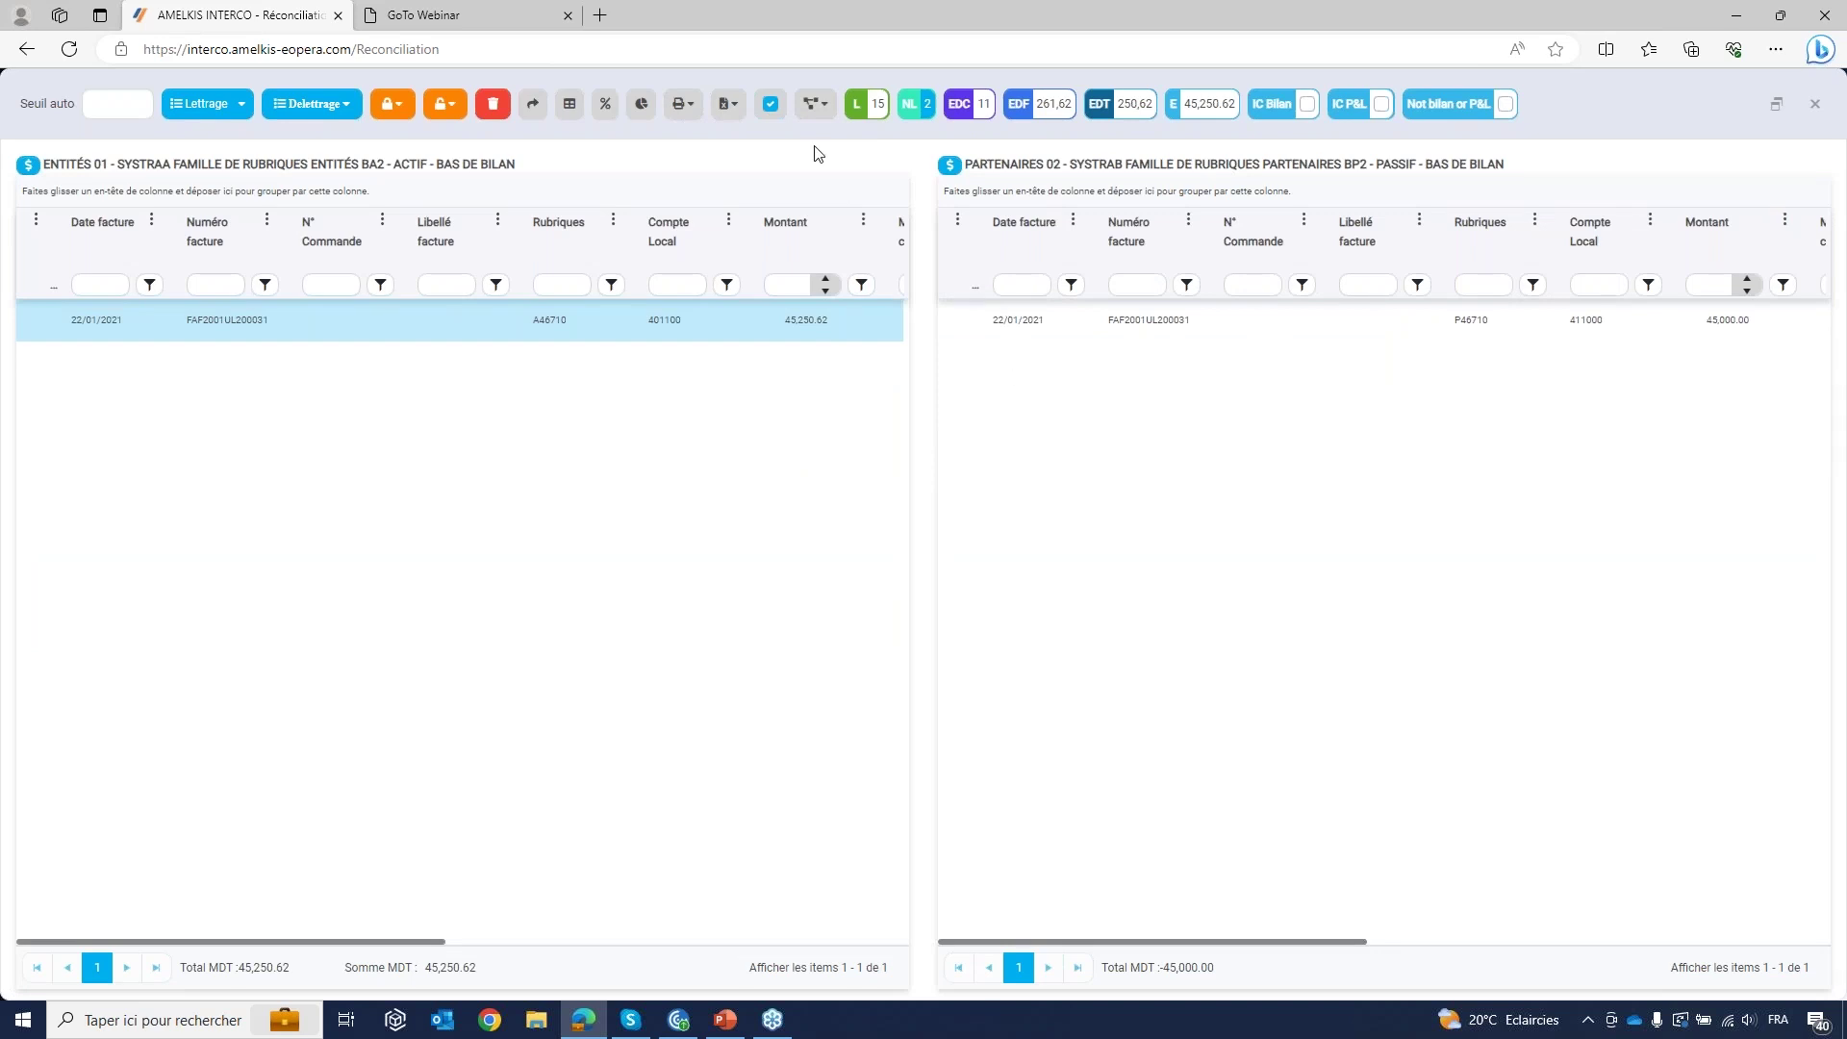
{"action": "left_click", "coordinate": [769, 103]}
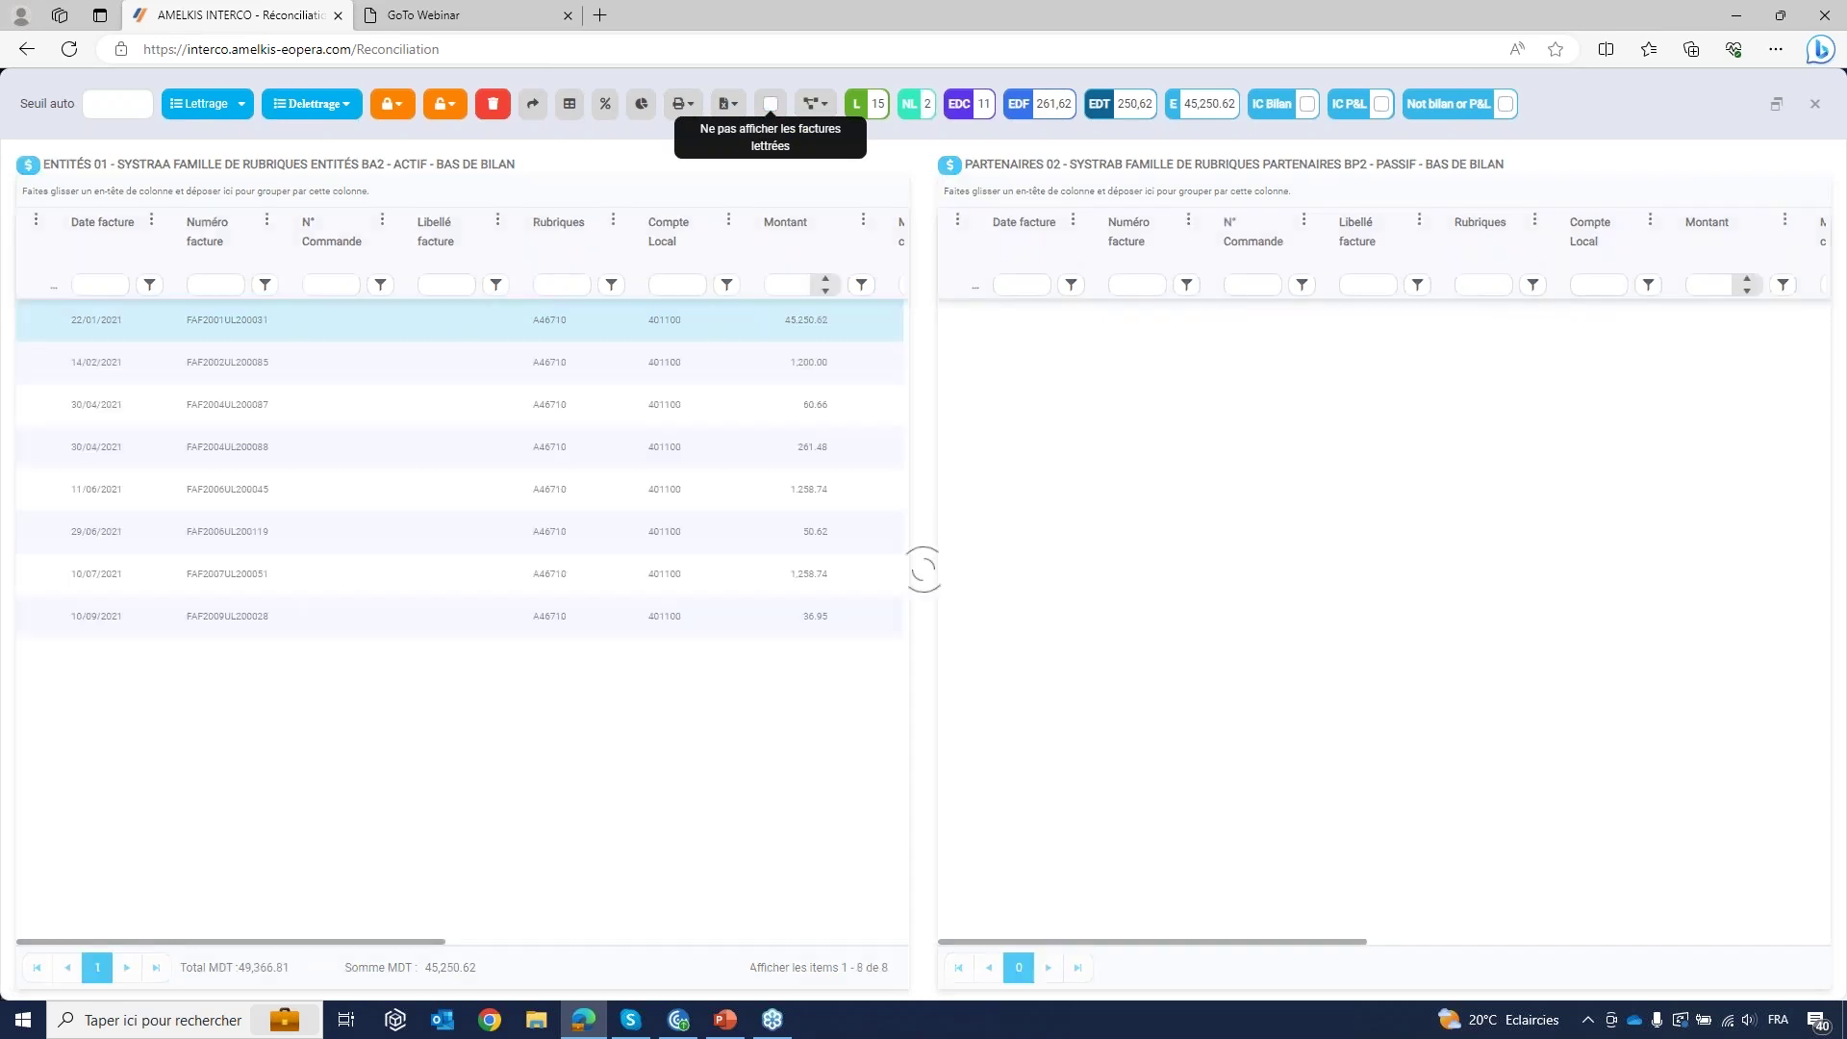
{"action": "left_click", "coordinate": [865, 105]}
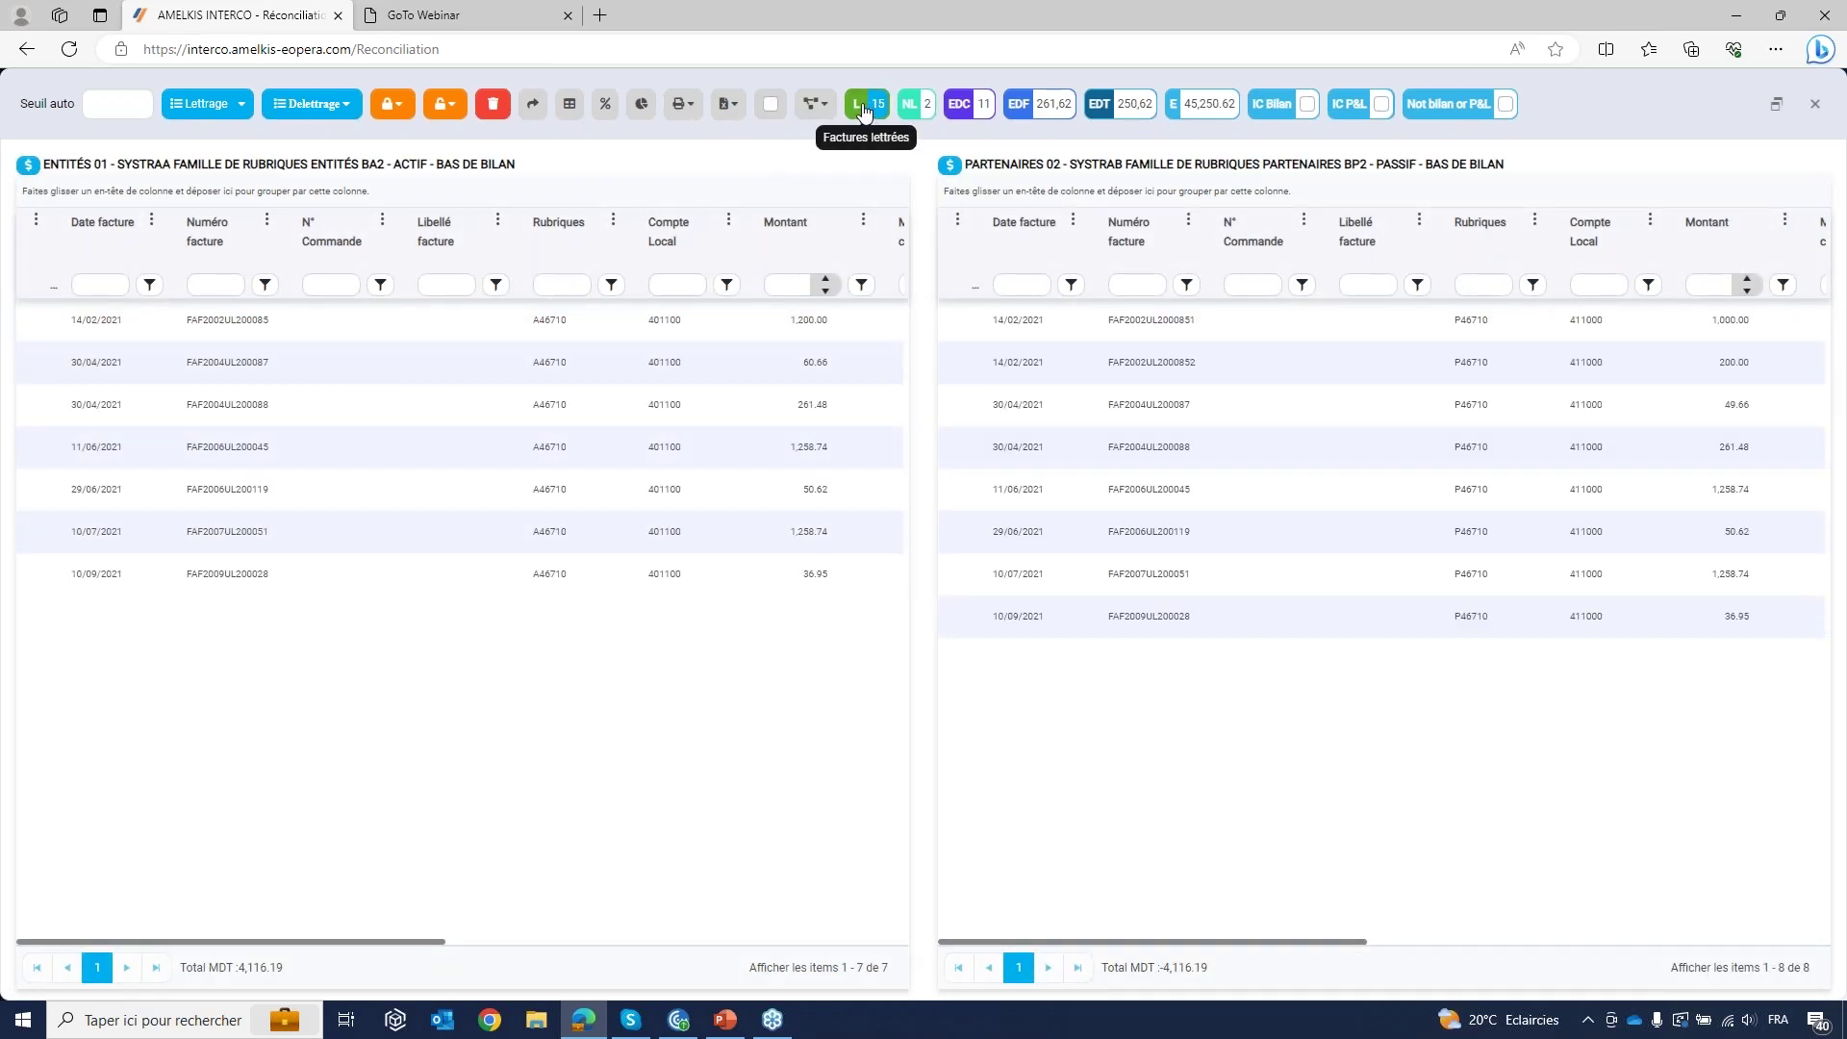
{"action": "left_click", "coordinate": [864, 108]}
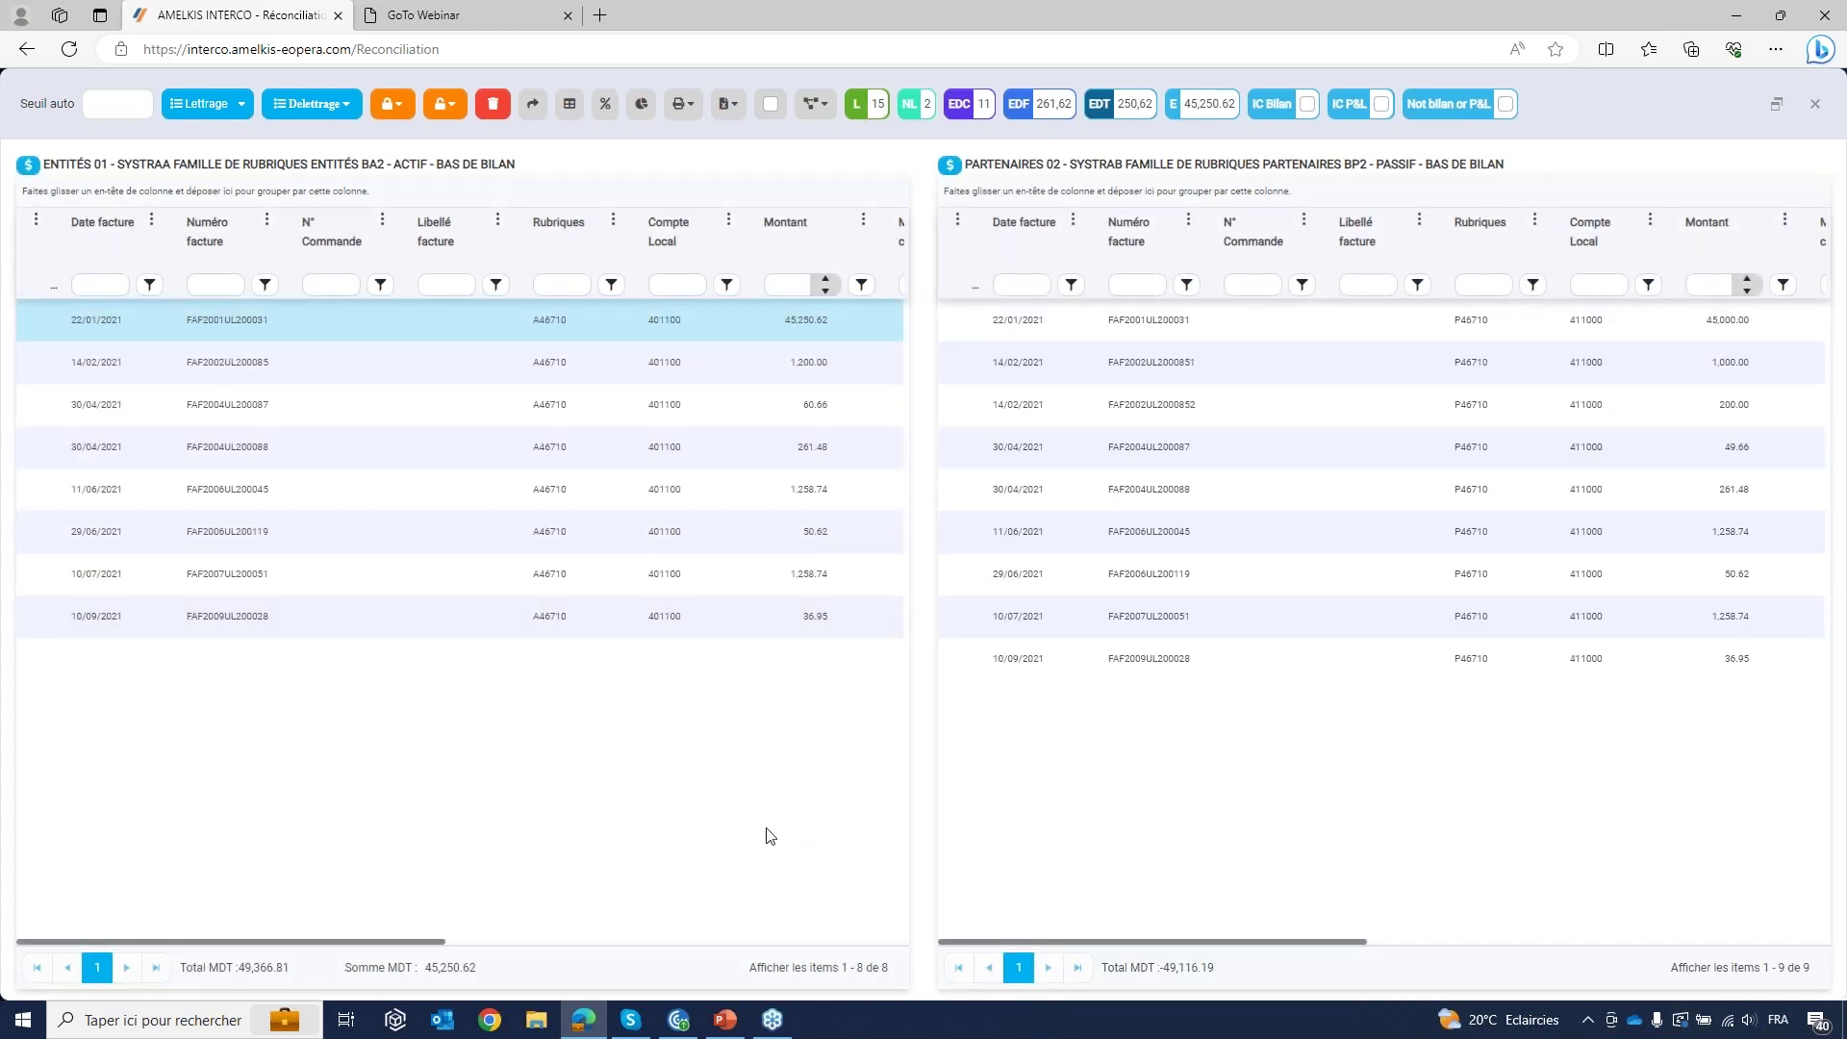
Step: Add the comment "test" to entity 01's 14/02/2021 invoice and its two matched partner invoices, and close the Messages dialog
{"action": "left_click", "coordinate": [683, 405]}
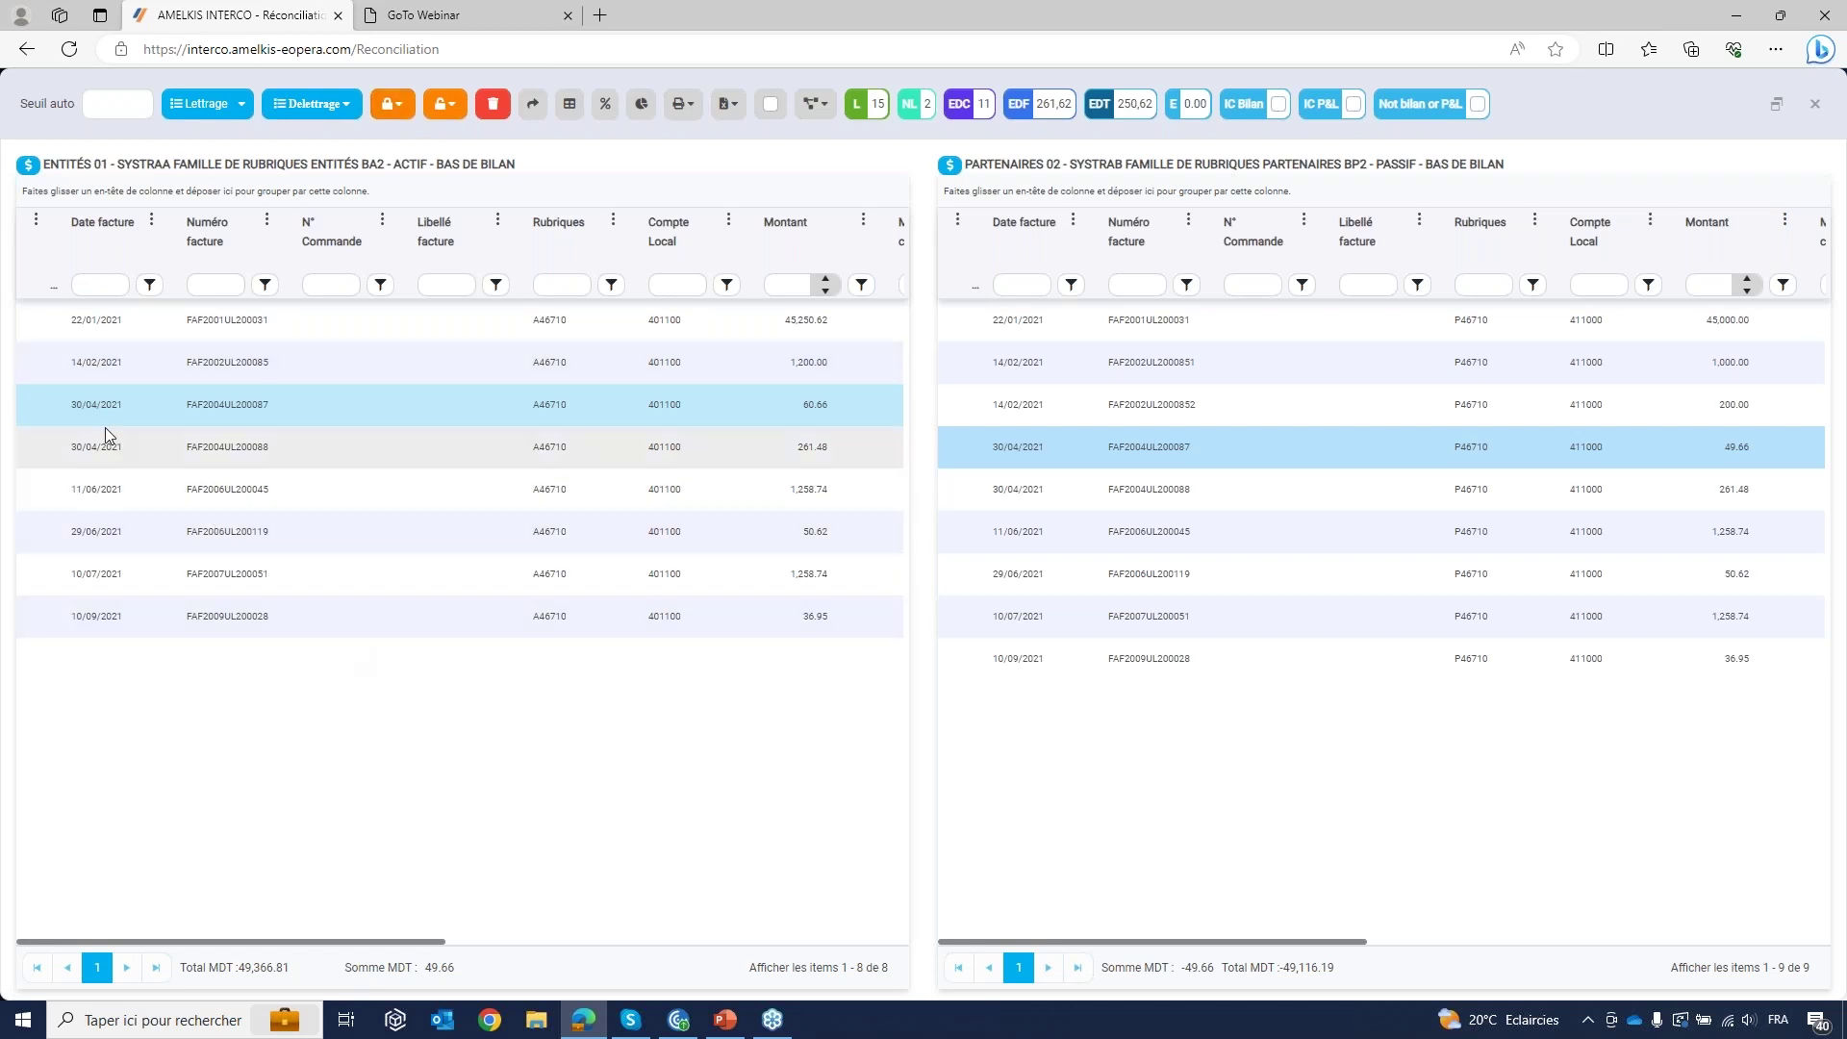
{"action": "left_click", "coordinate": [73, 365]}
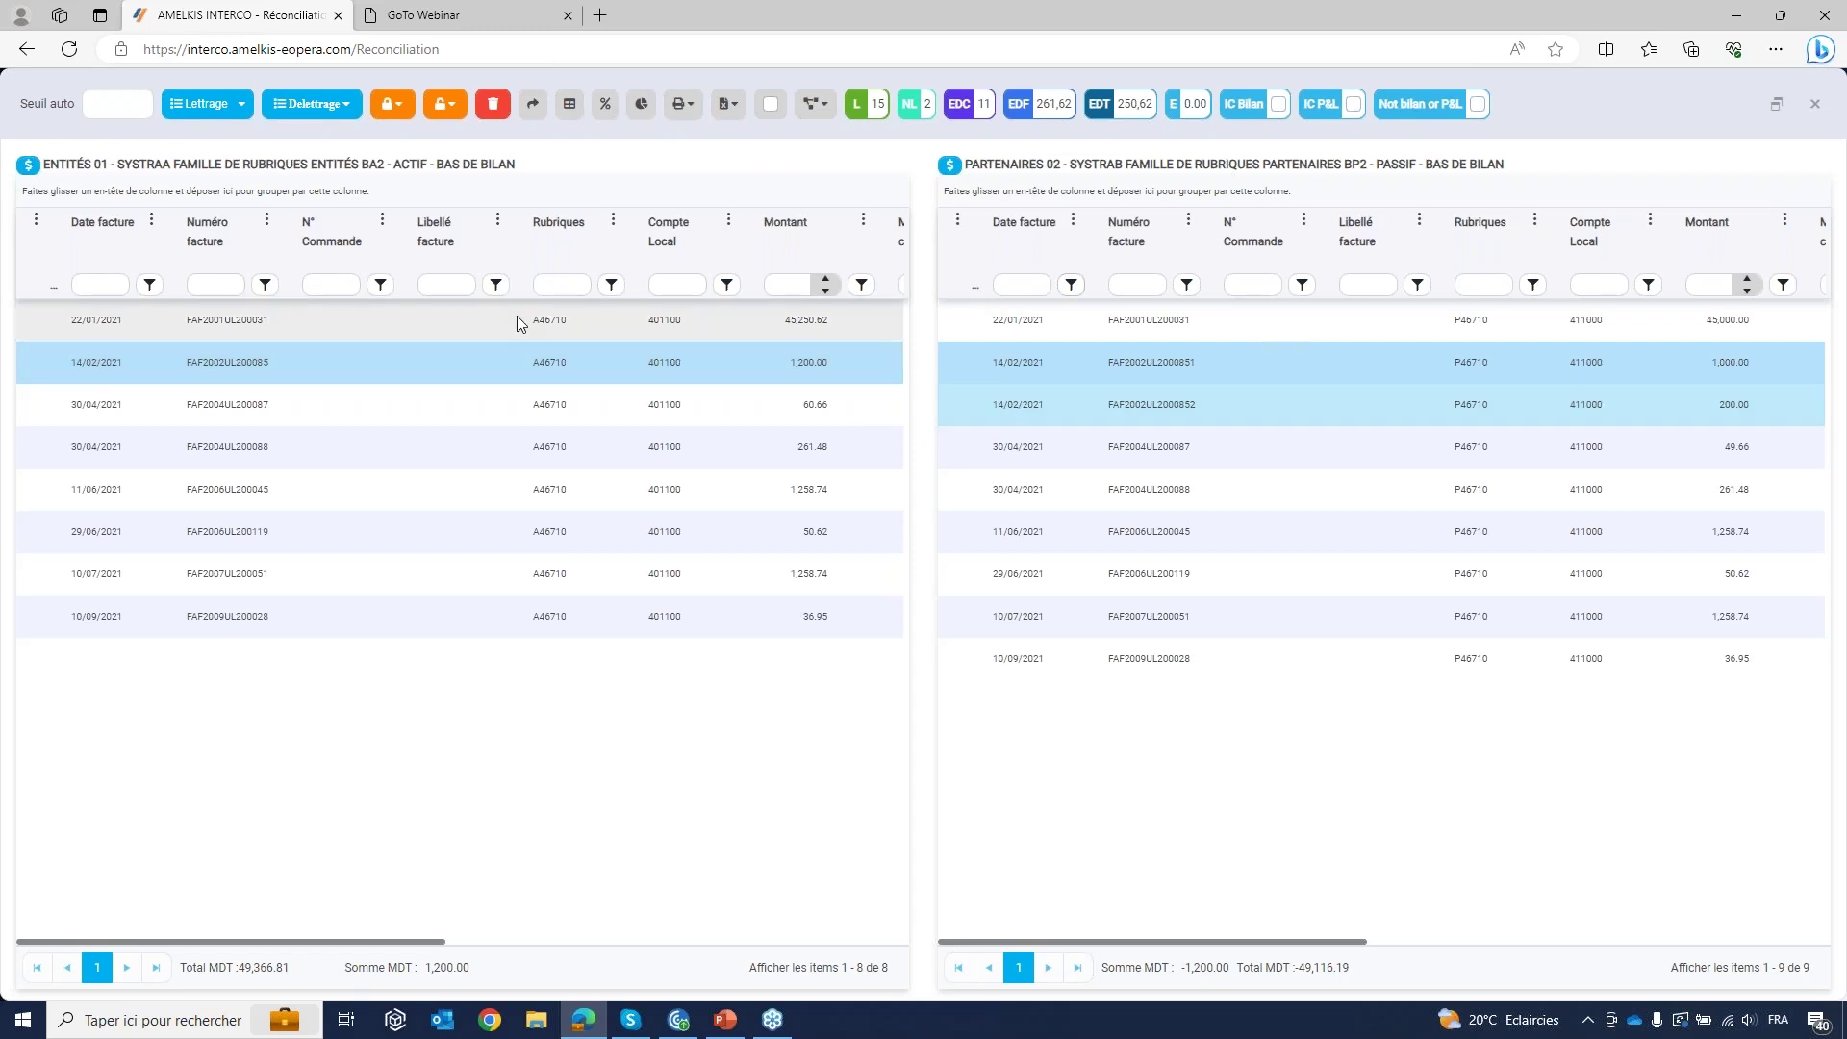
{"action": "right_click", "coordinate": [62, 364]}
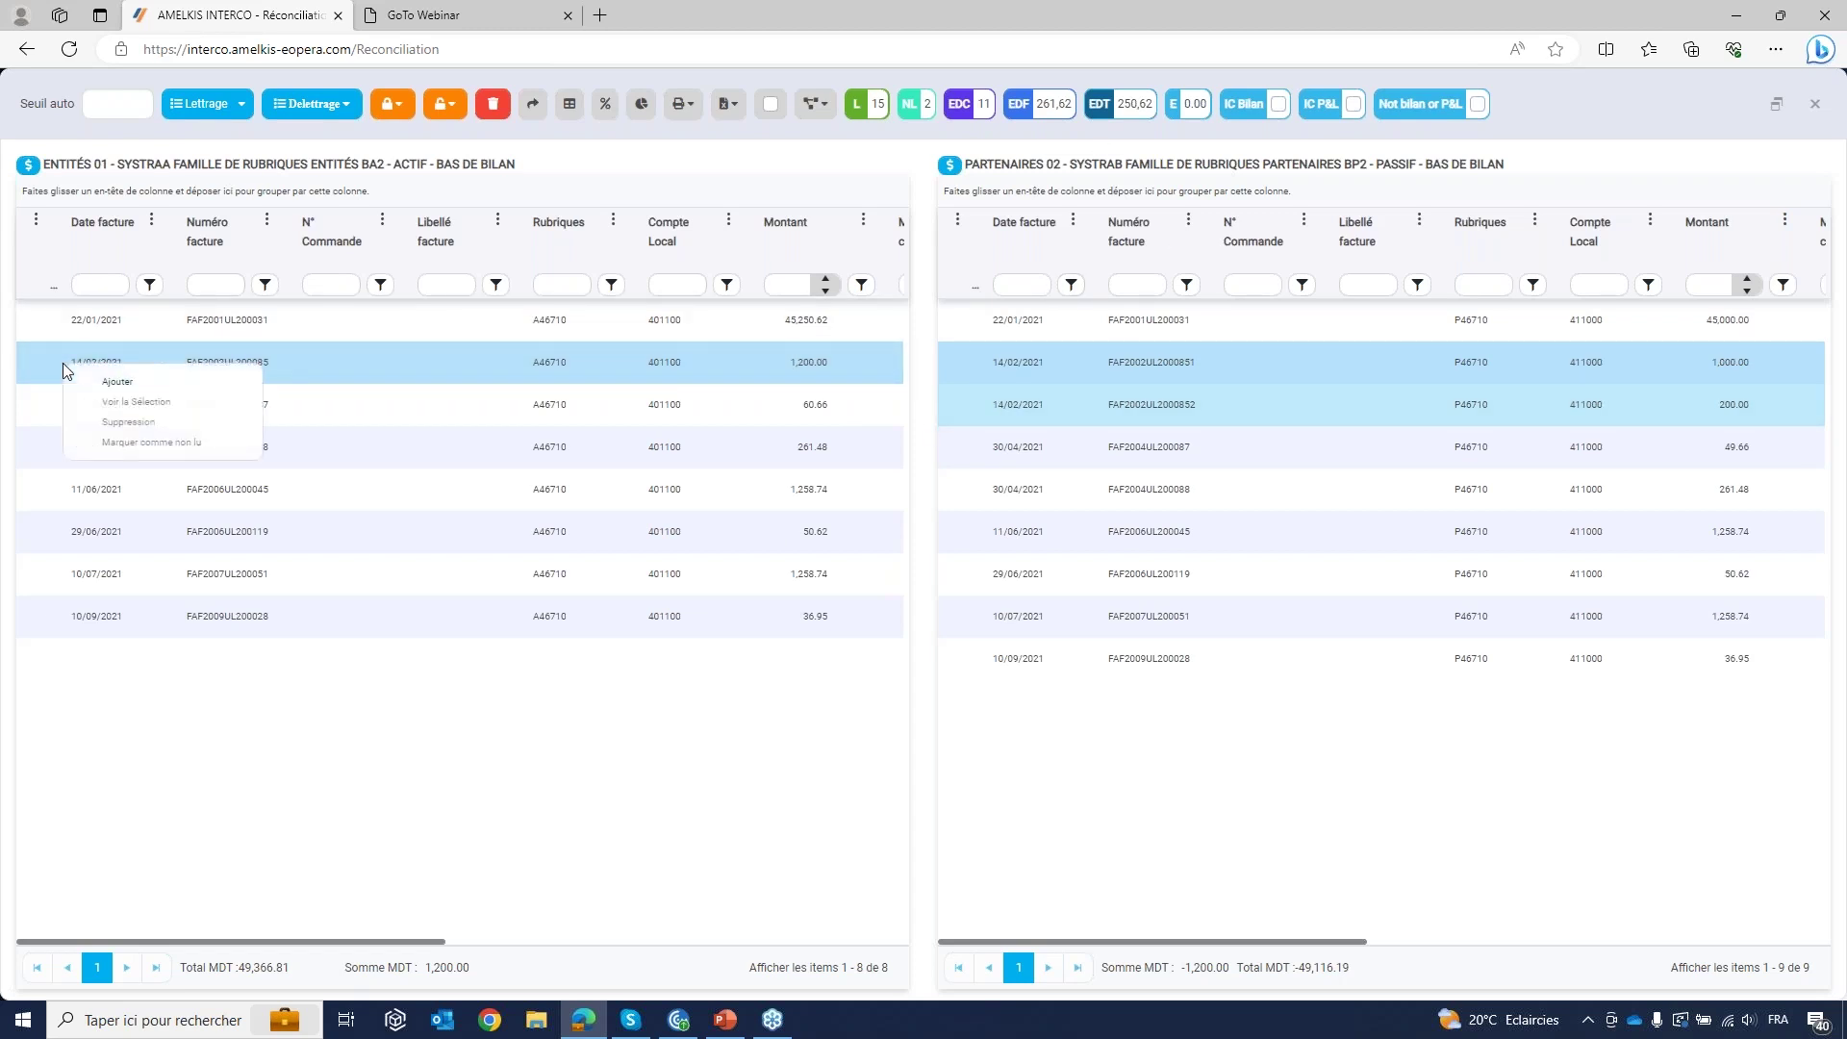
{"action": "left_click", "coordinate": [120, 383]}
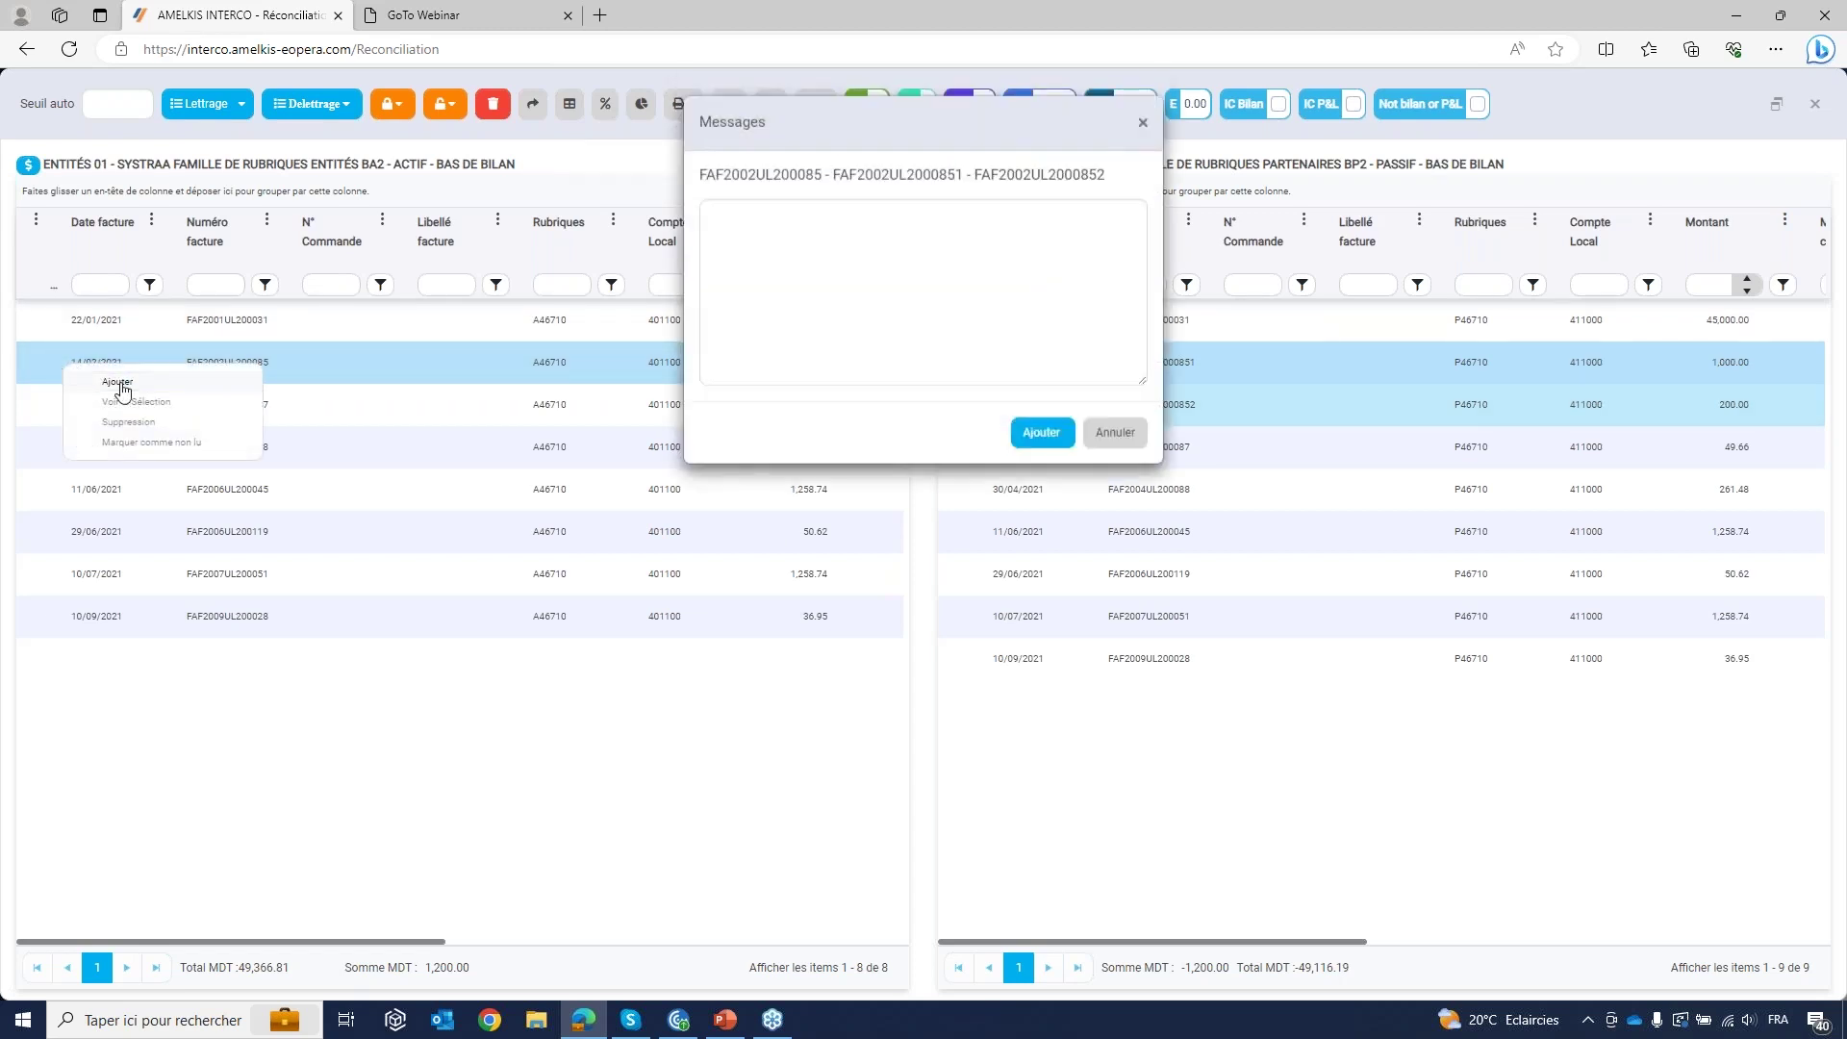
{"action": "left_click", "coordinate": [780, 256]}
{"action": "type", "text": "tt"}
{"action": "type", "text": "est"}
{"action": "left_click", "coordinate": [1037, 434]}
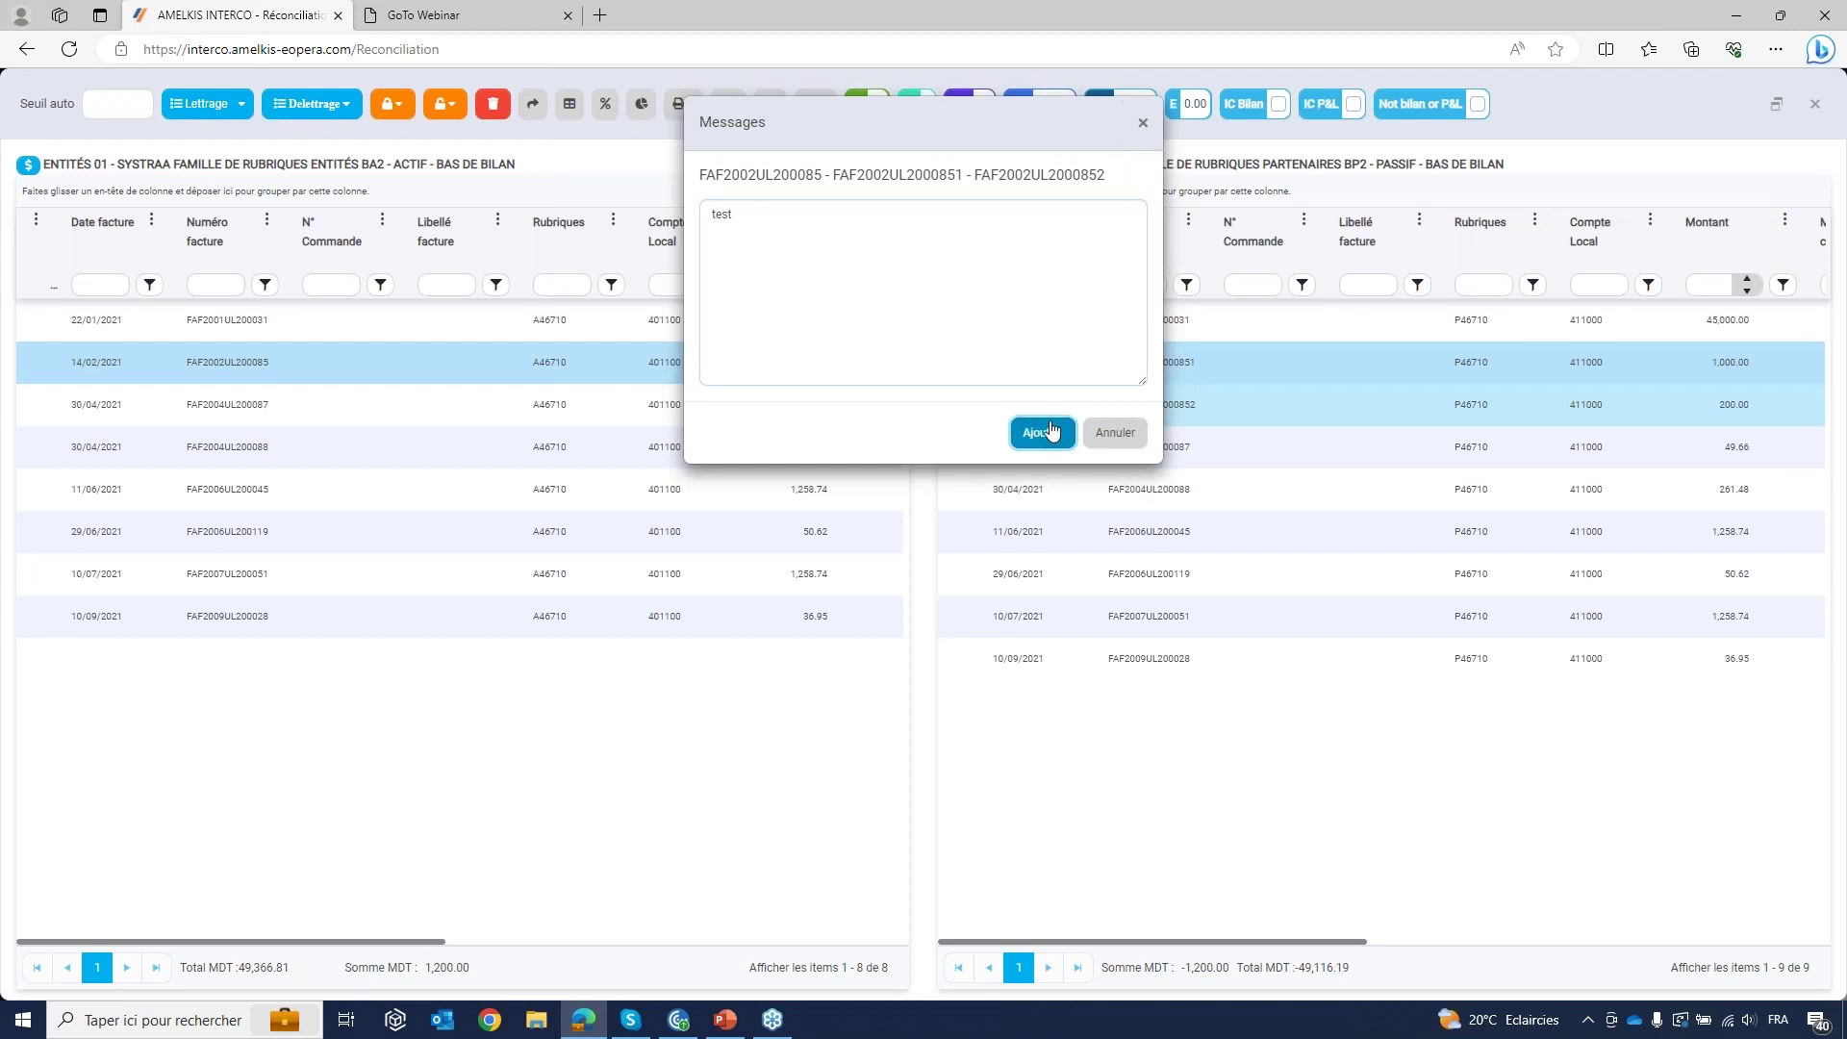
{"action": "left_click", "coordinate": [1117, 436]}
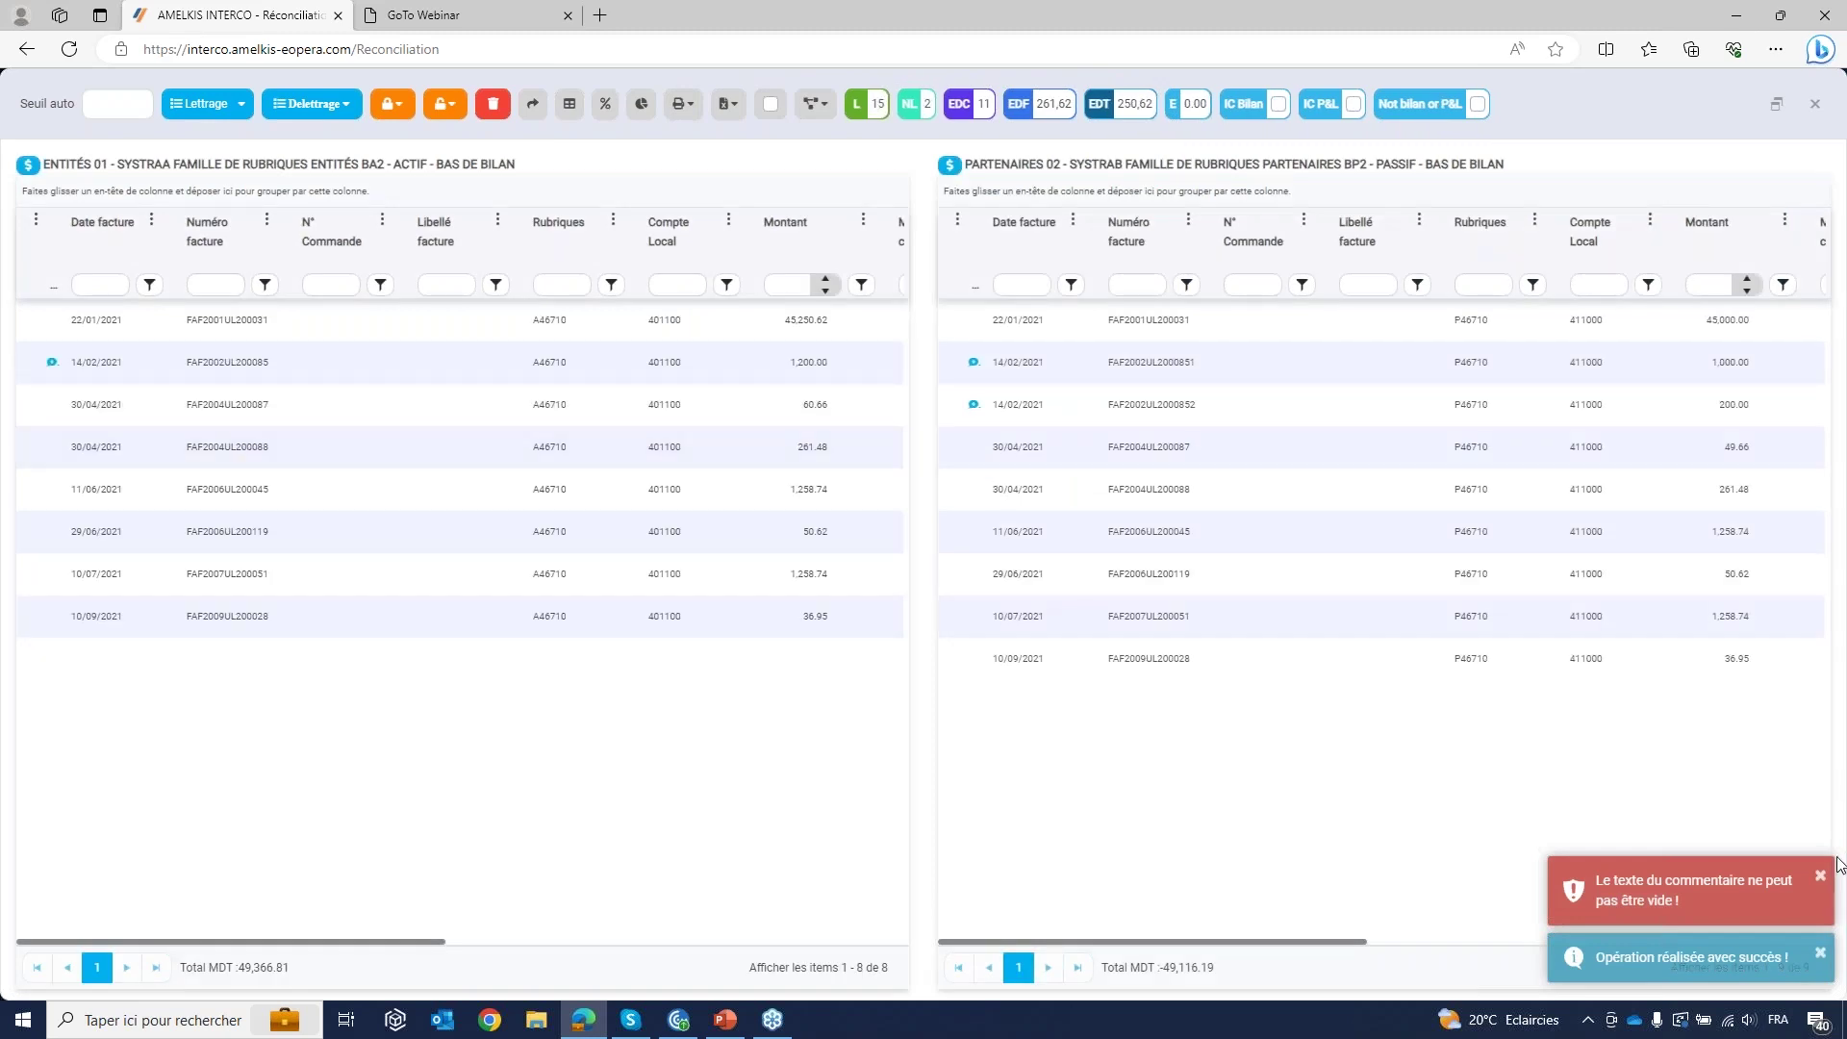
Step: View the comments attached to entity 01's 14/02/2021 invoice and its matched partner invoices, and close the message view
{"action": "left_click", "coordinate": [52, 365]}
{"action": "left_click", "coordinate": [53, 365]}
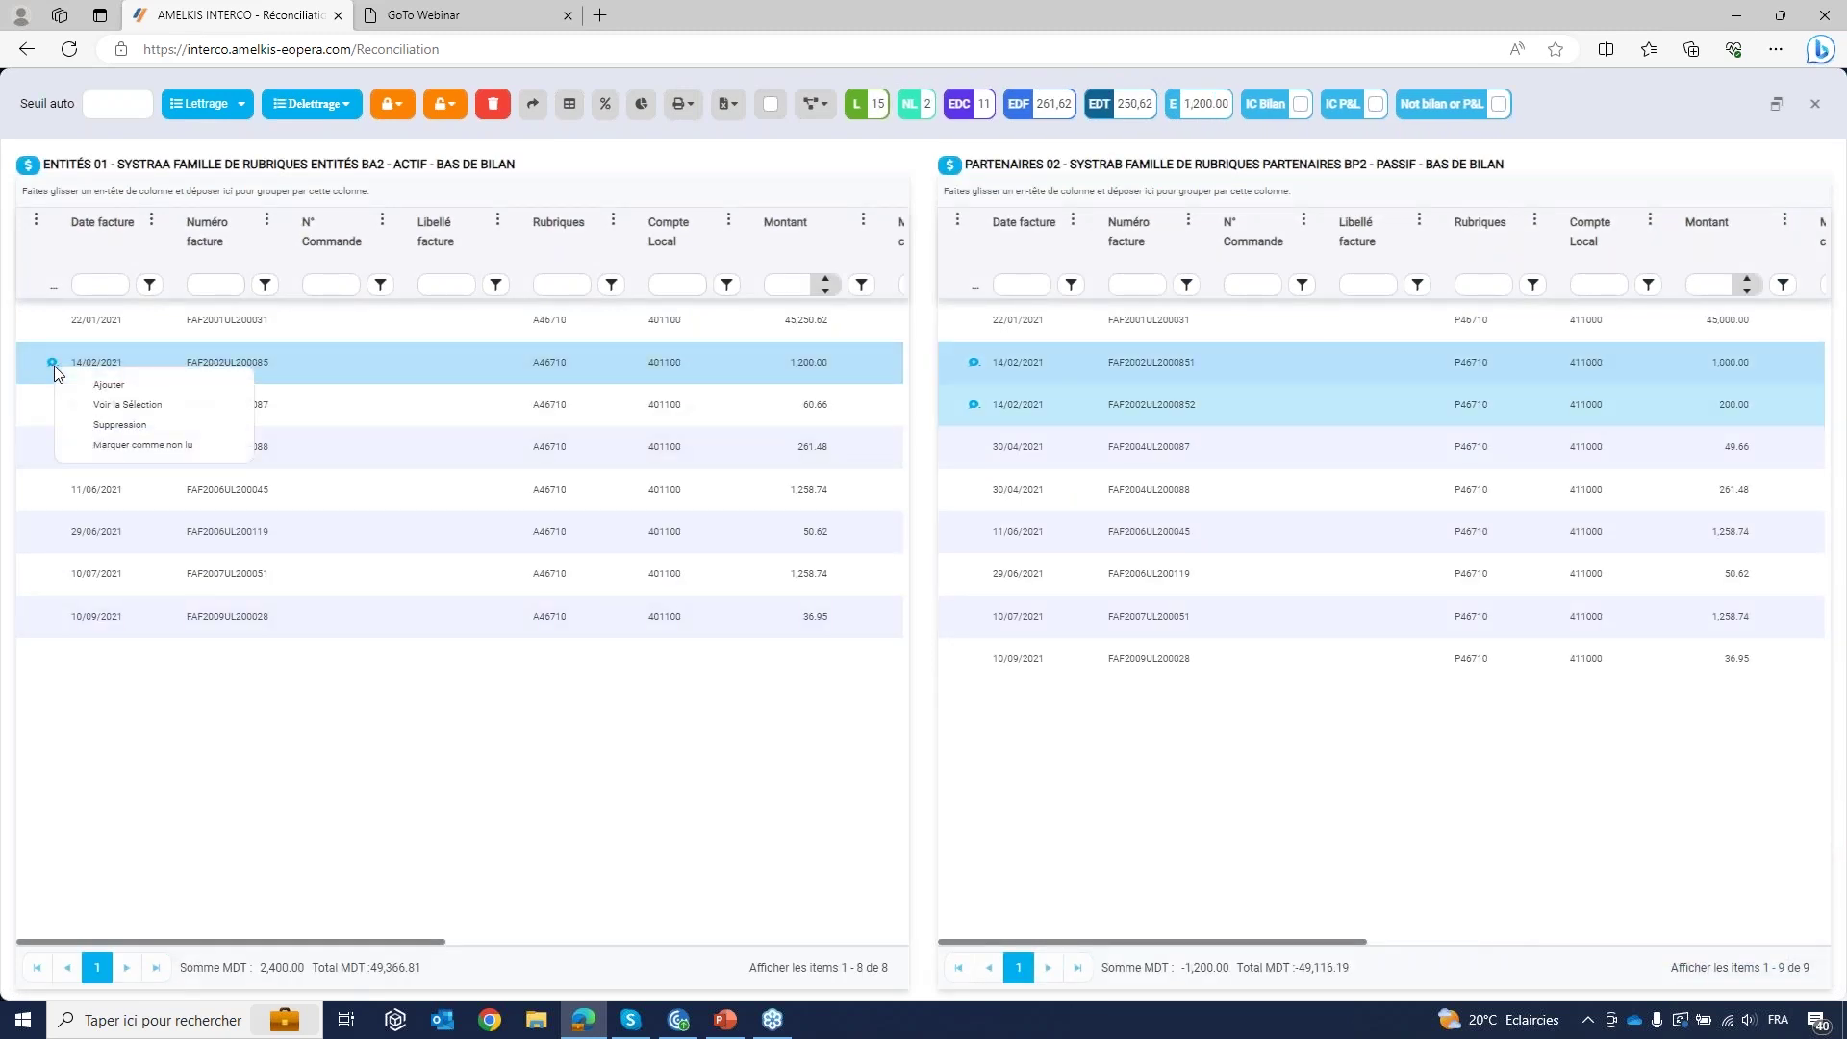
{"action": "left_click", "coordinate": [173, 412]}
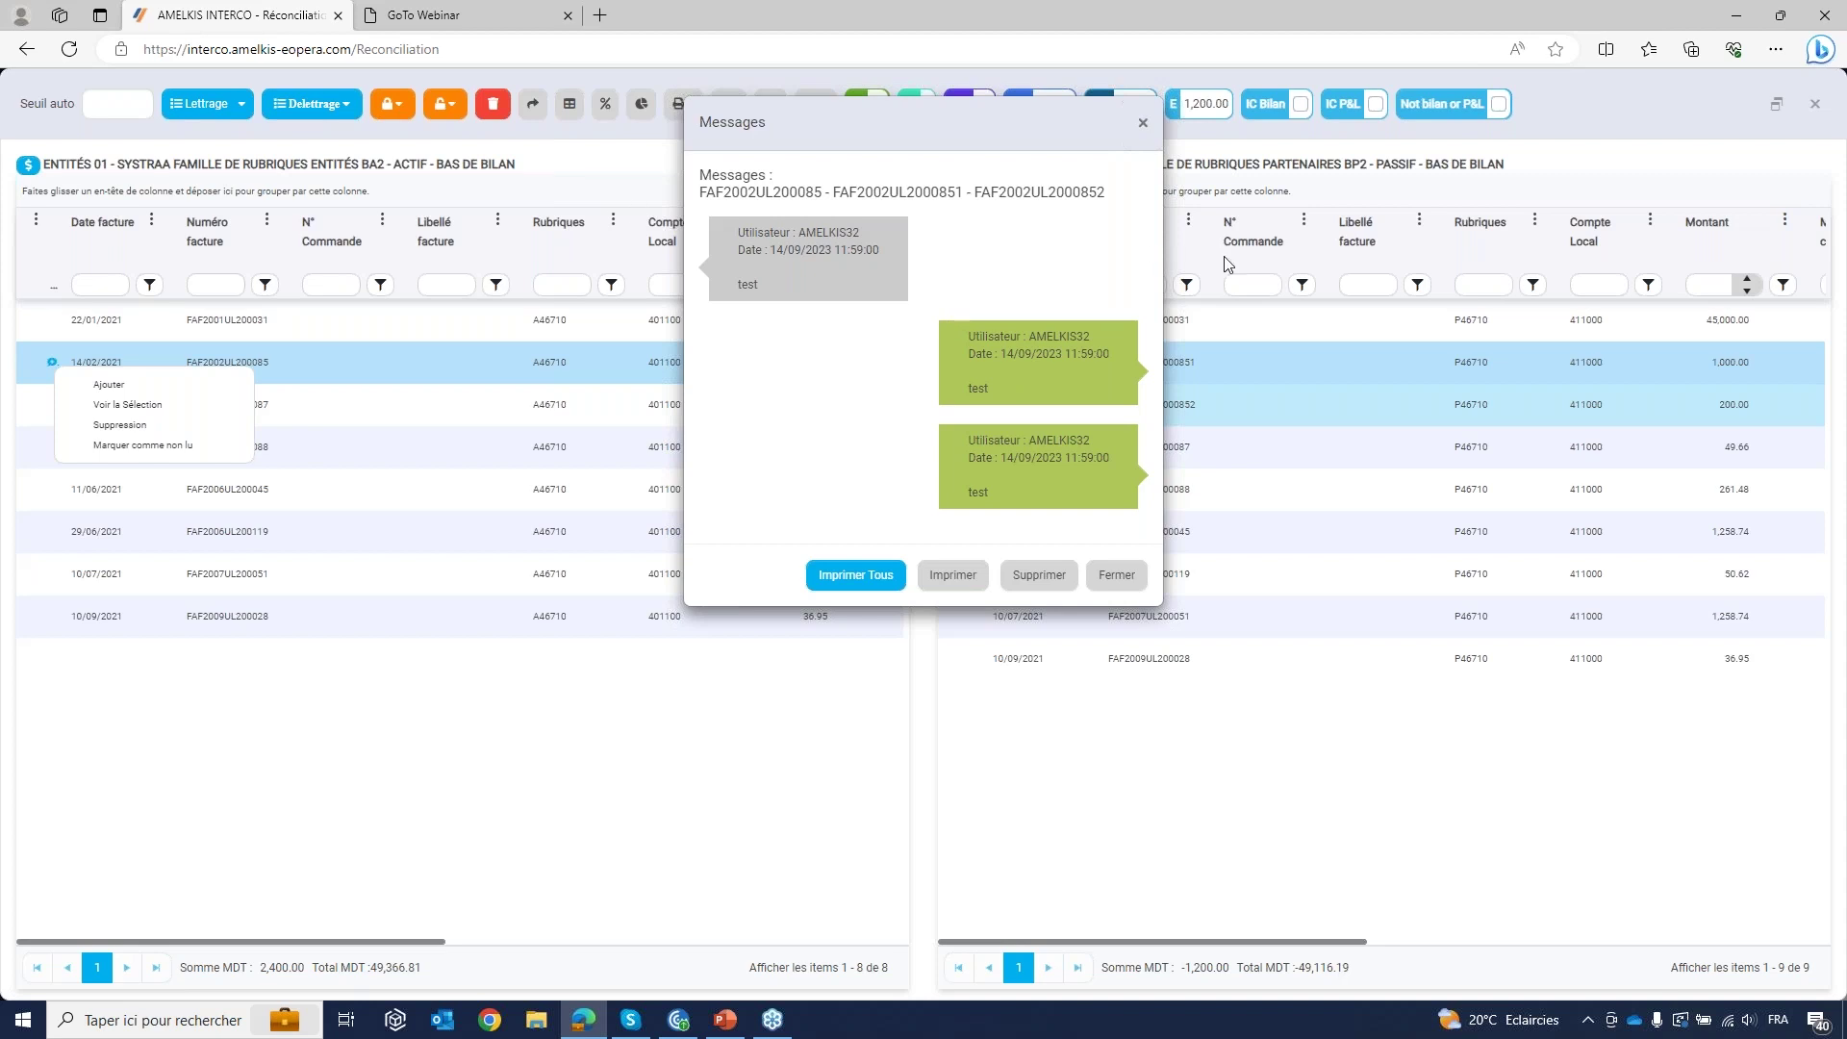
{"action": "left_click", "coordinate": [1149, 136]}
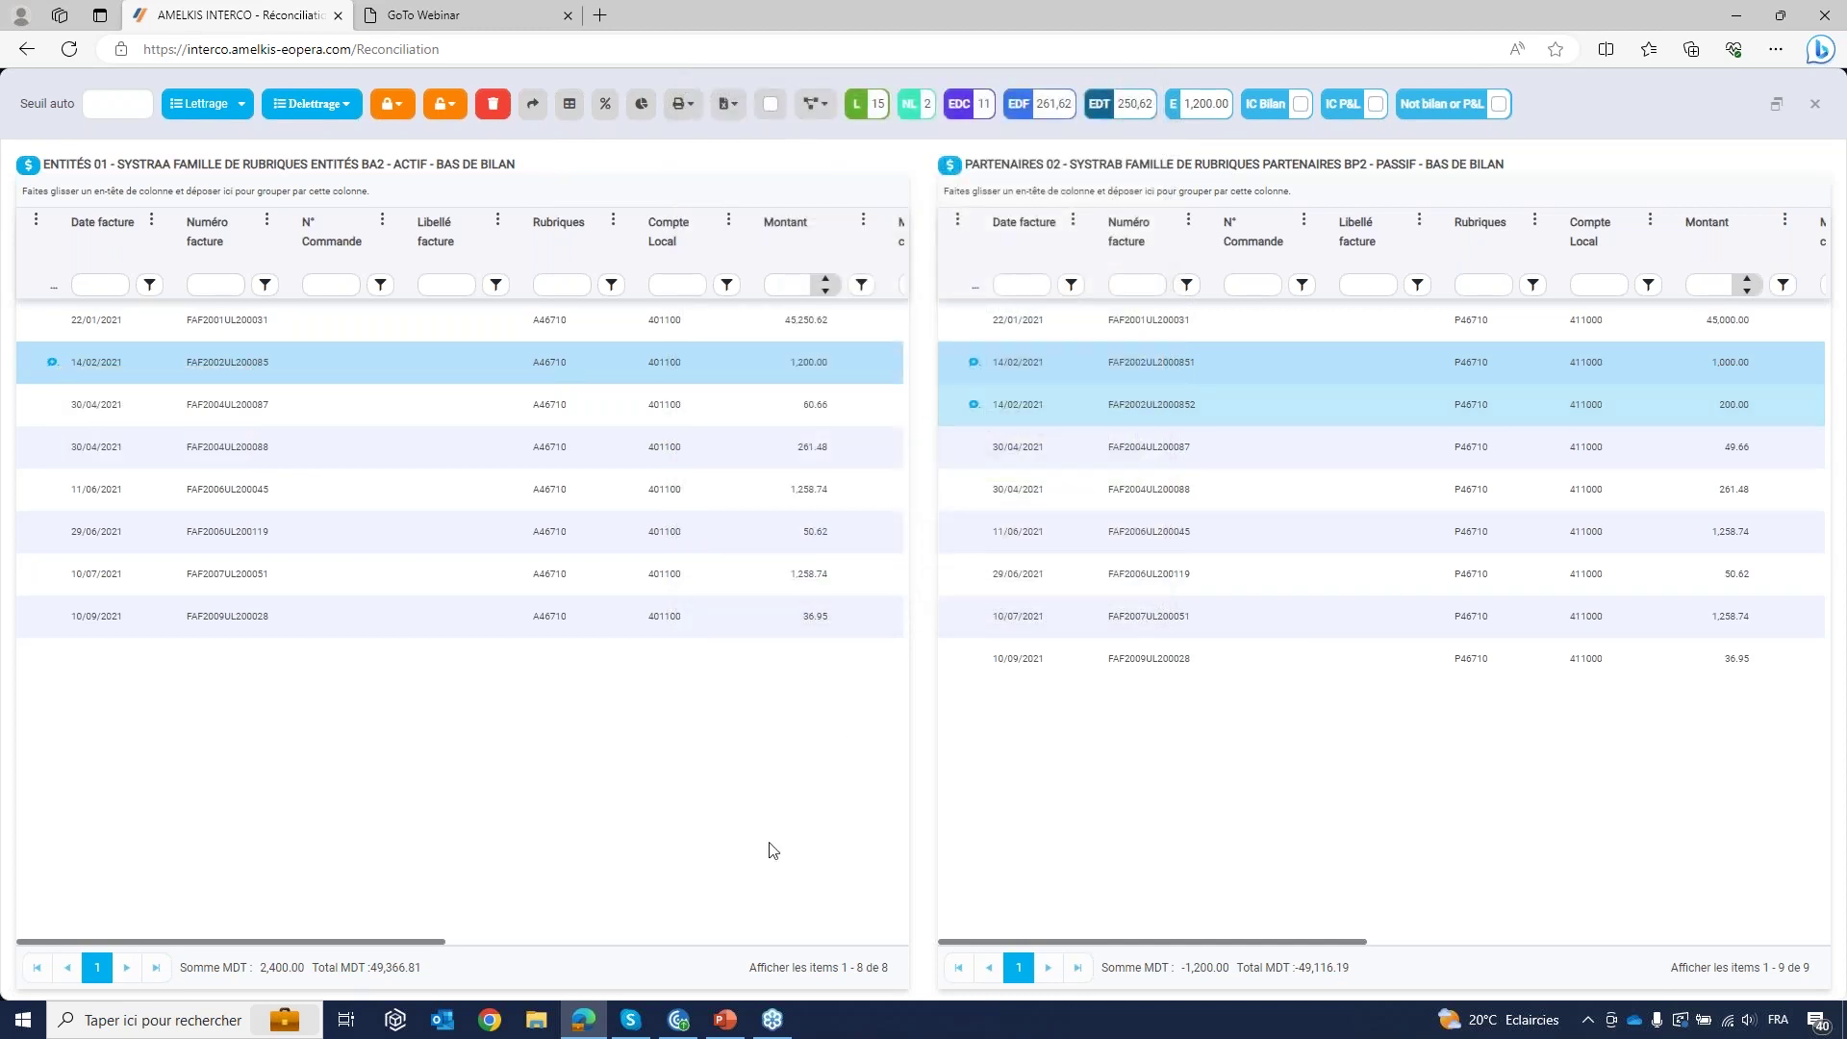
Step: Select the 22/01/2021 invoice of both entity 01 and partner 02 and compare their amounts
{"action": "left_click", "coordinate": [441, 319]}
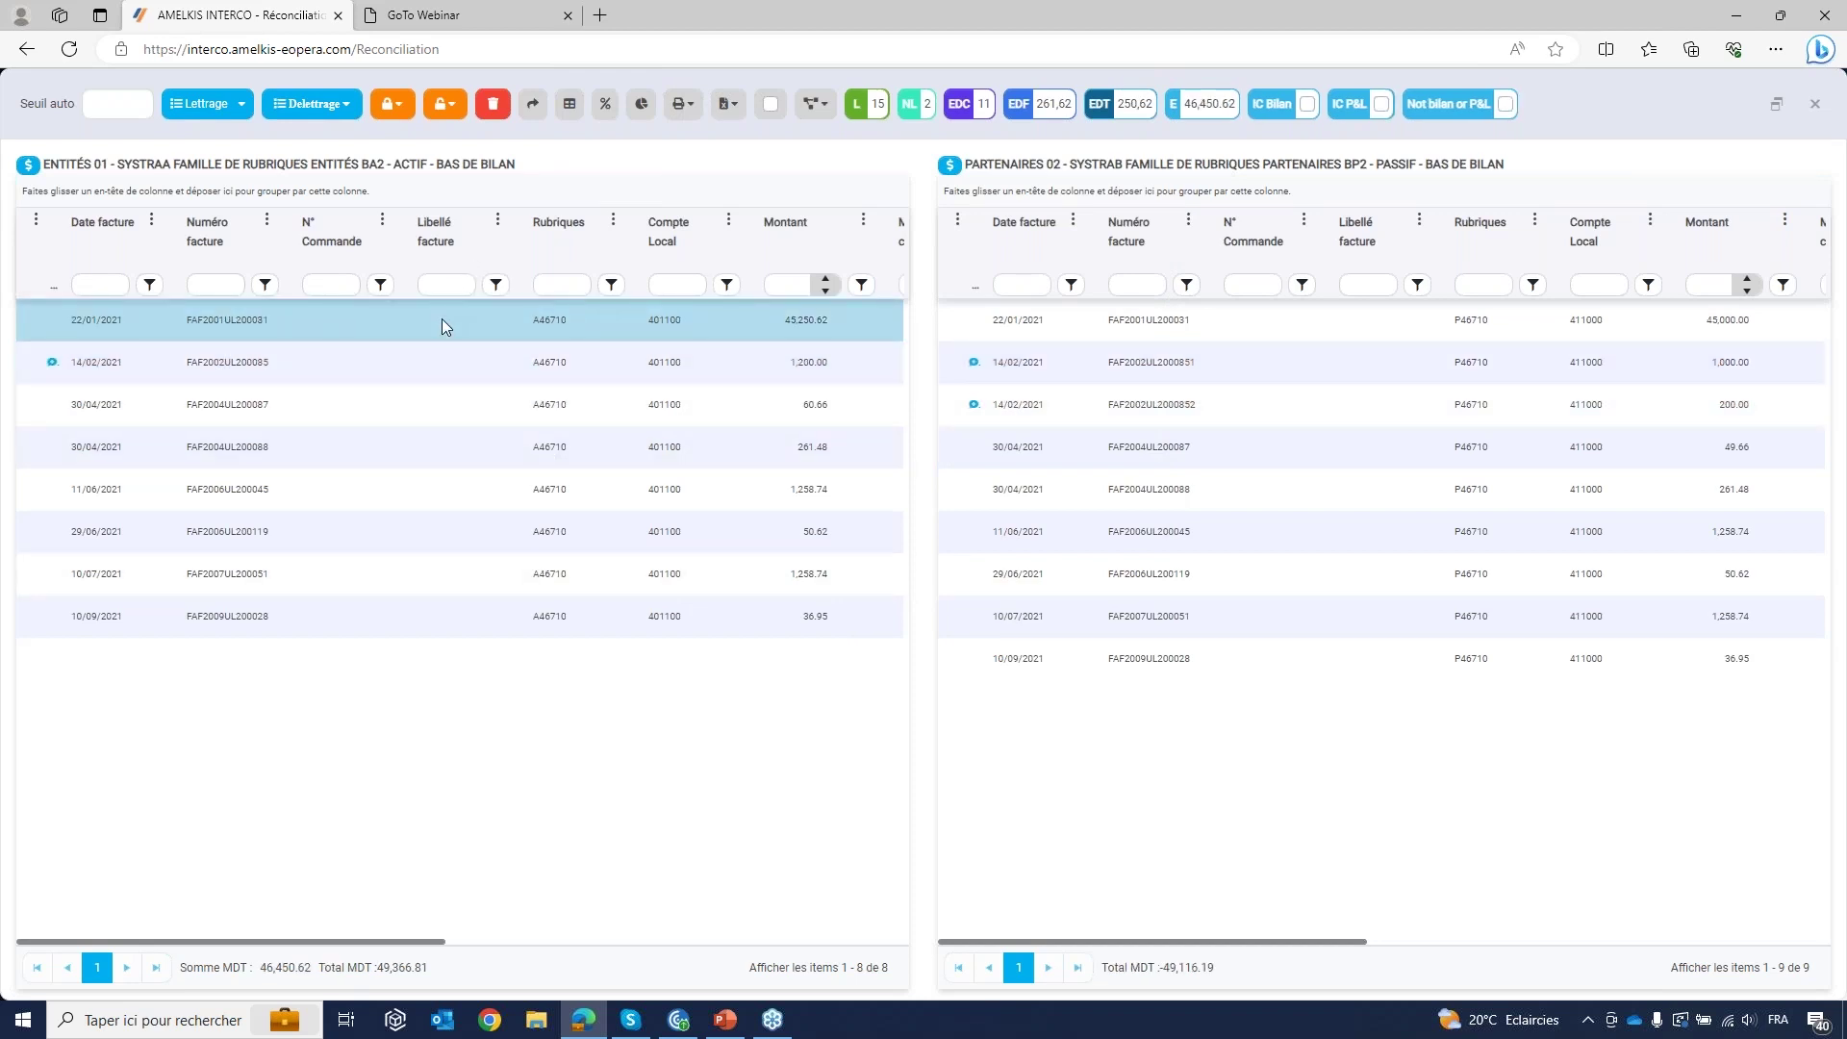
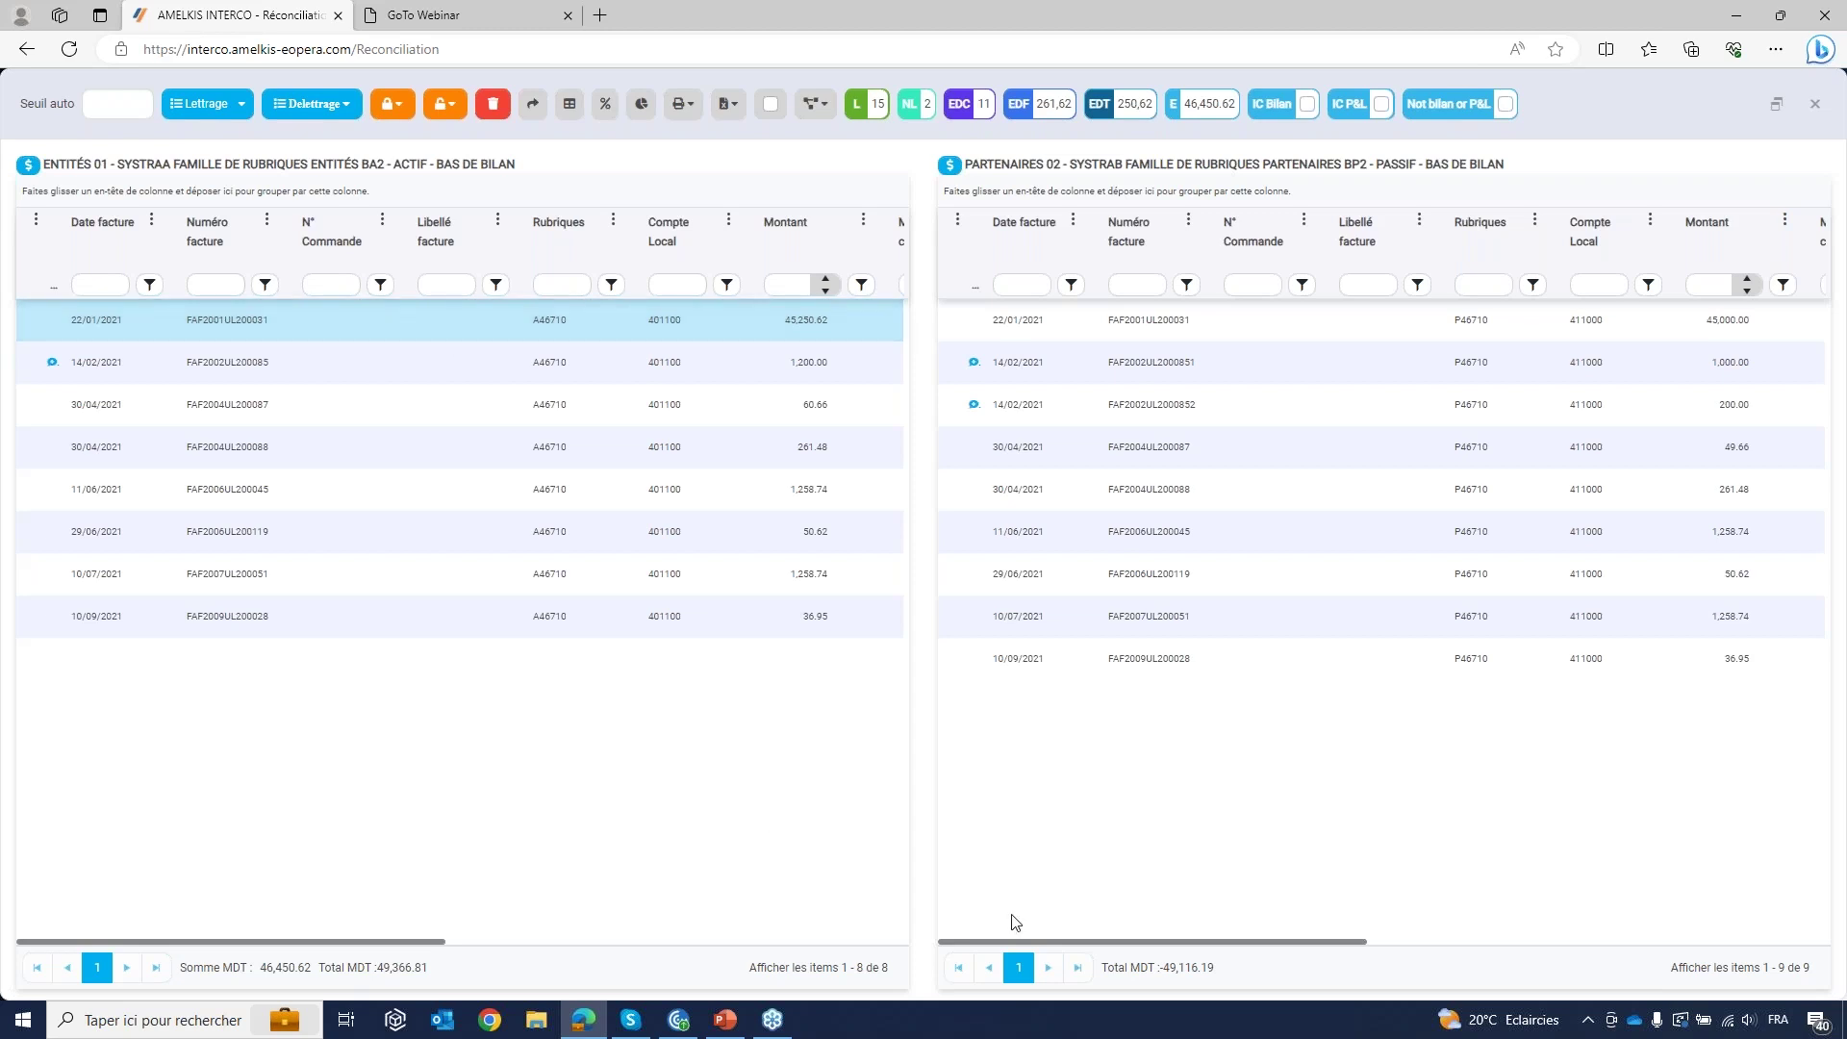
{"action": "left_click_drag", "start_coordinate": [1066, 939], "coordinate": [1284, 954]}
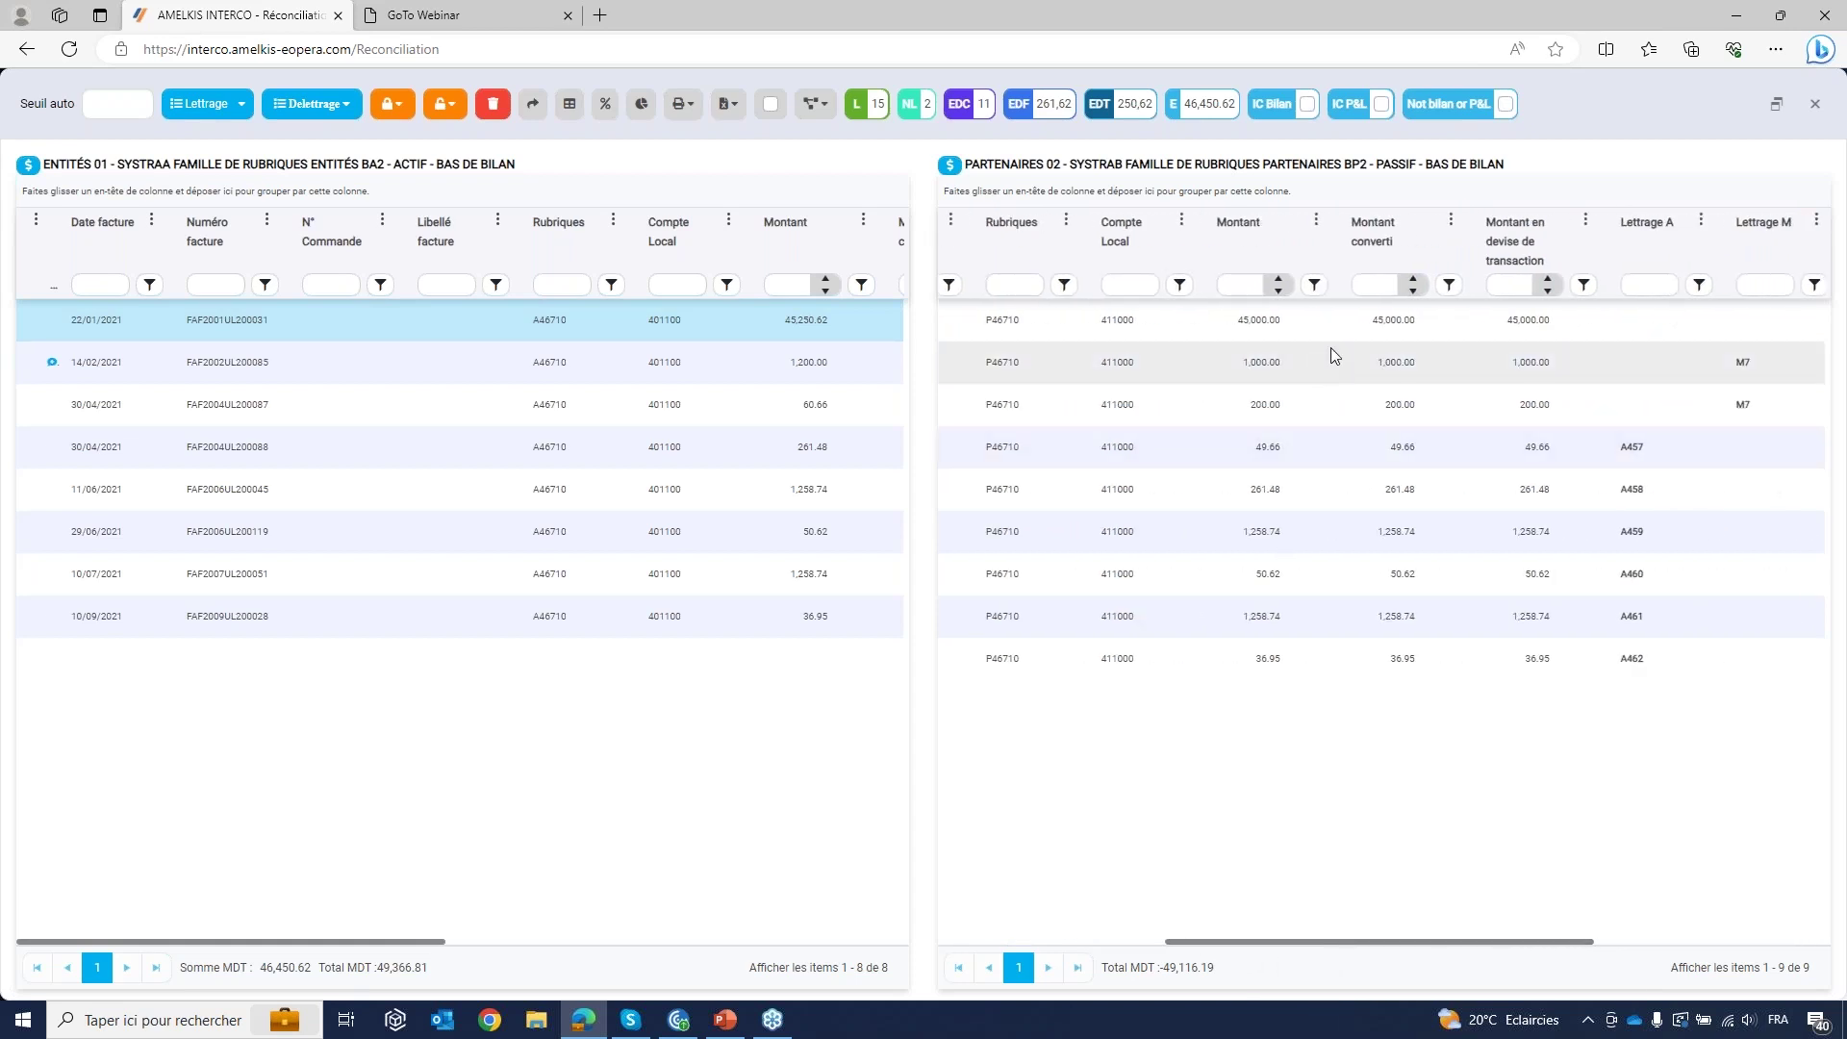
{"action": "left_click", "coordinate": [1370, 321]}
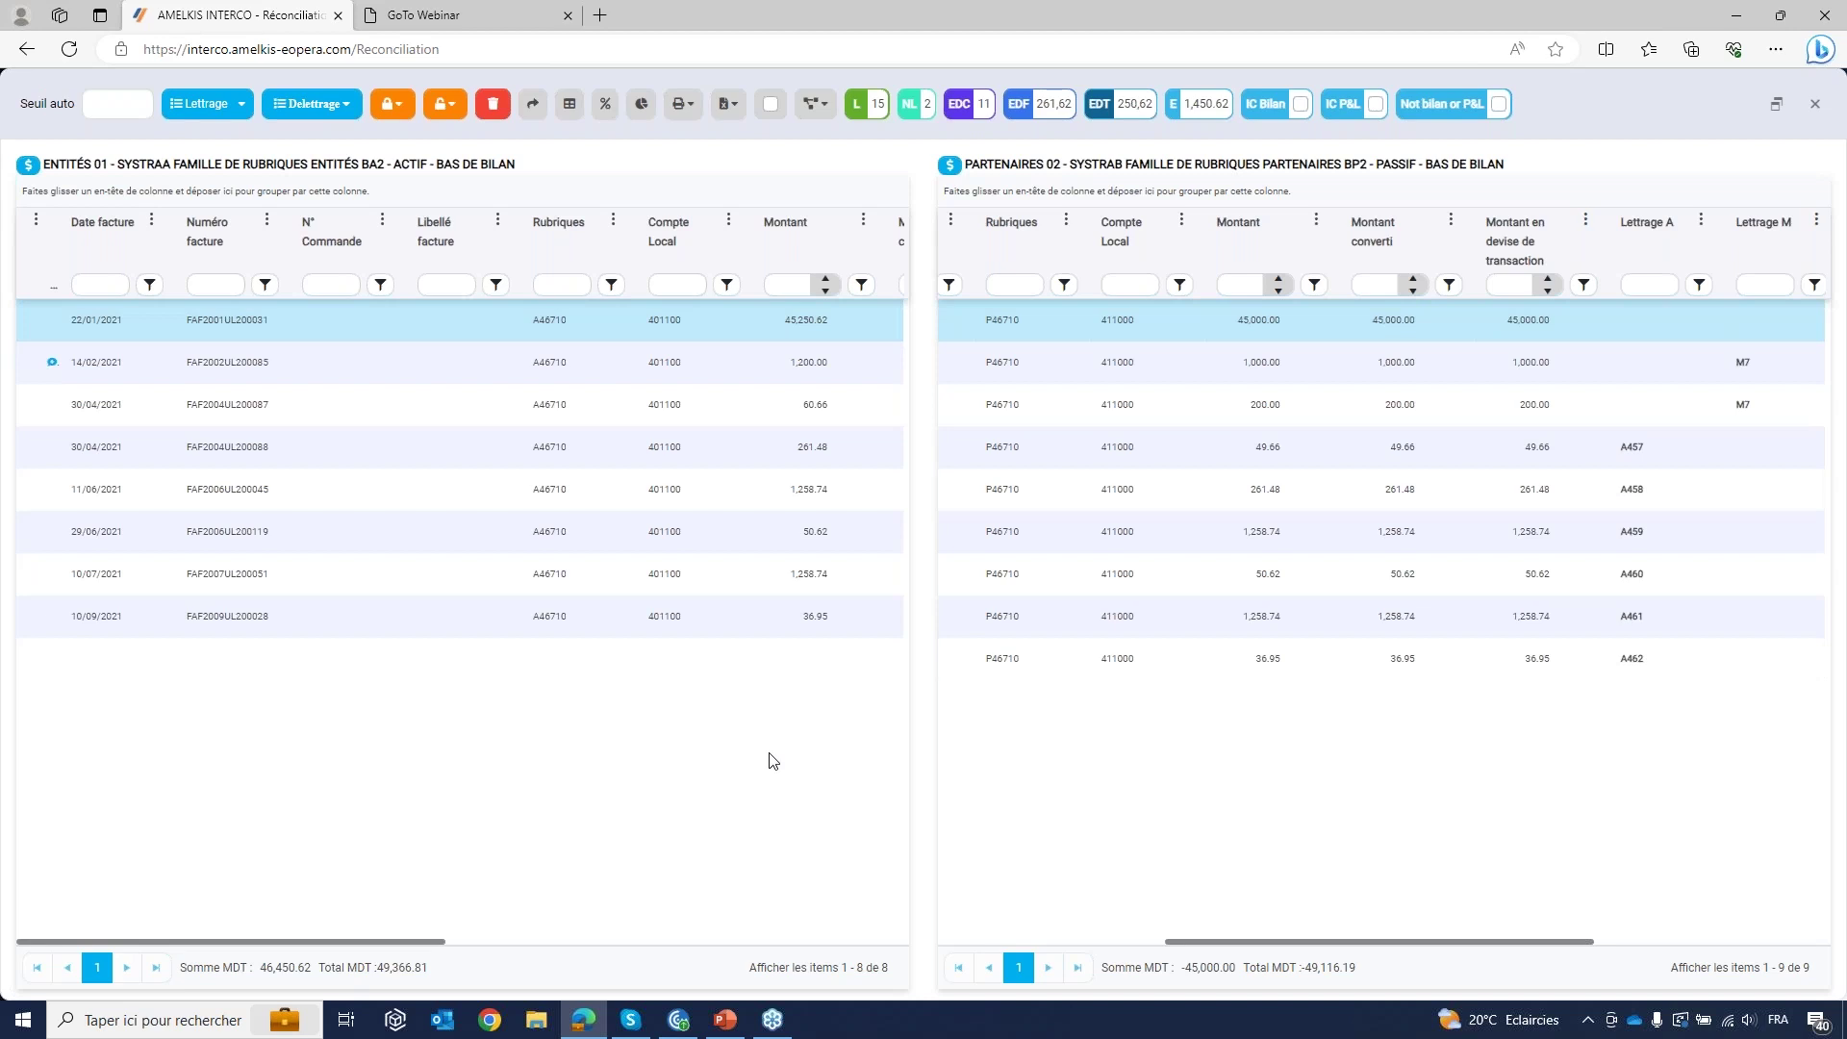
{"action": "double_click", "coordinate": [776, 319]}
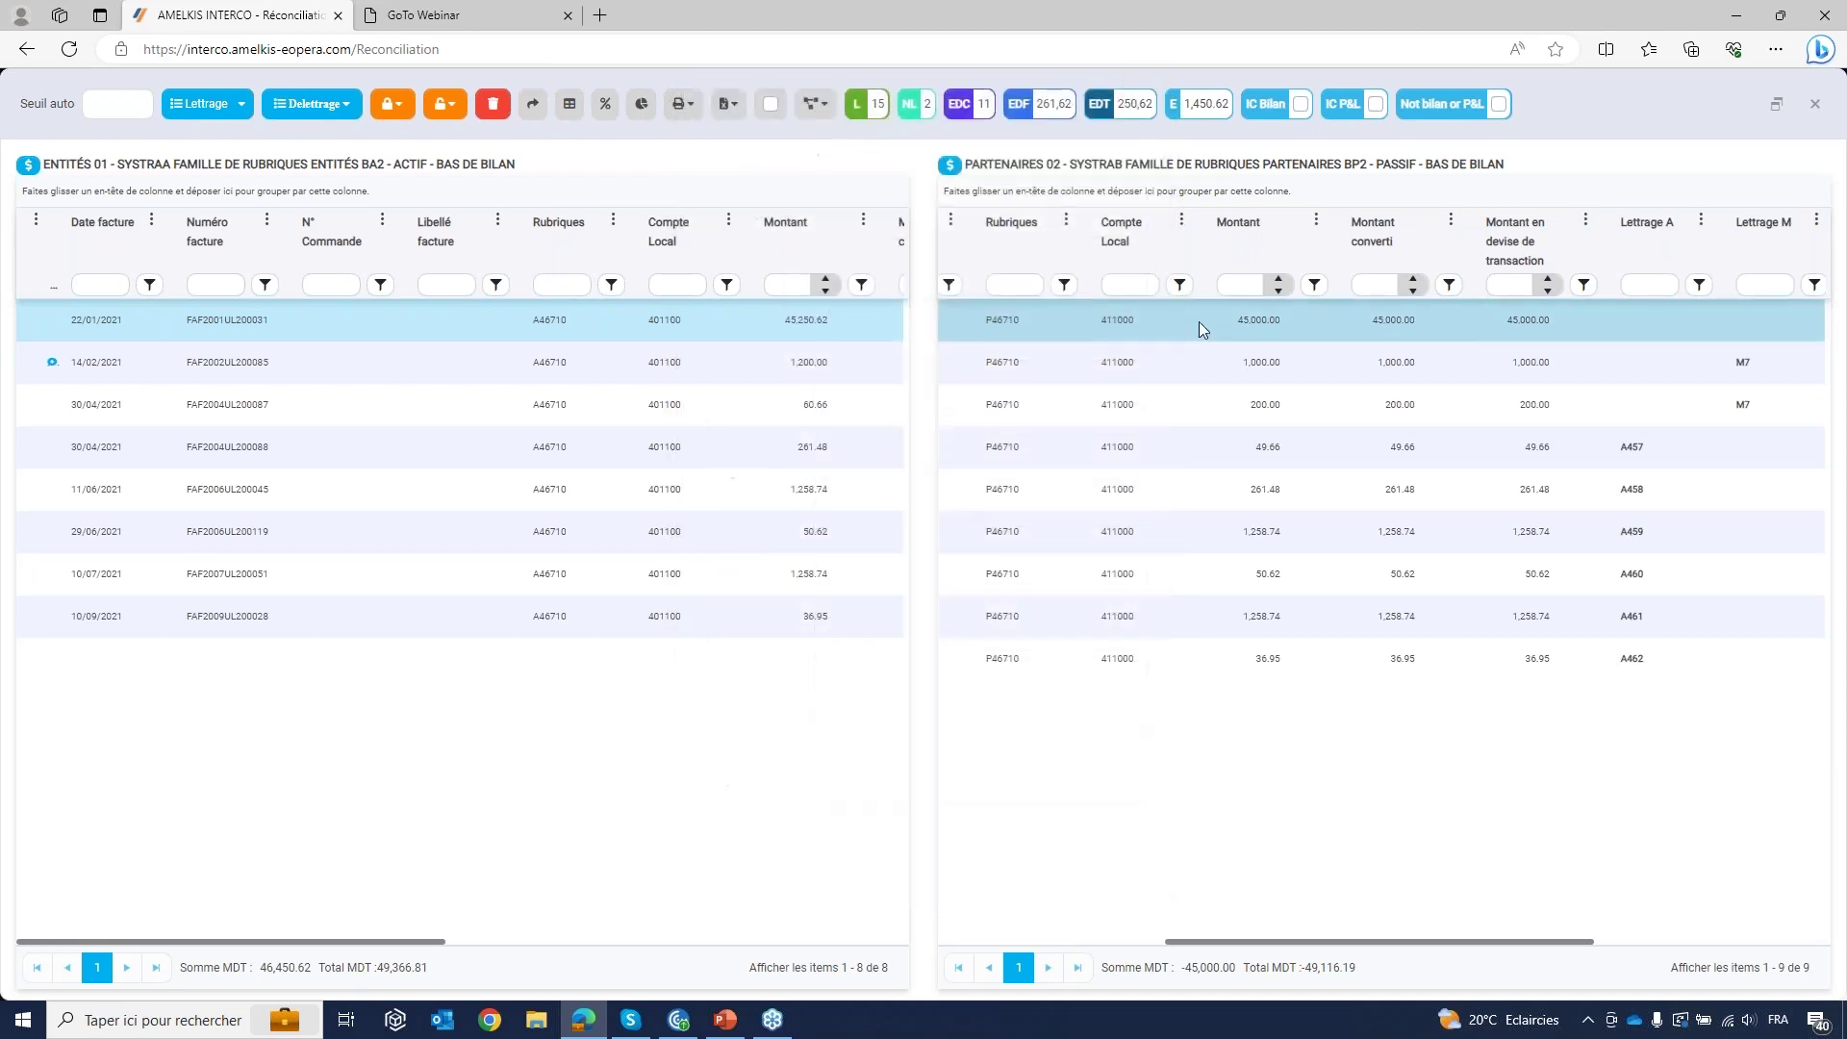
Step: Close the invoice detail and reopen the BA2 ACTIF - BP2 PASSIF detail under 01 SystraA - 02 SystraB
{"action": "left_click", "coordinate": [1813, 104]}
{"action": "left_click", "coordinate": [147, 233]}
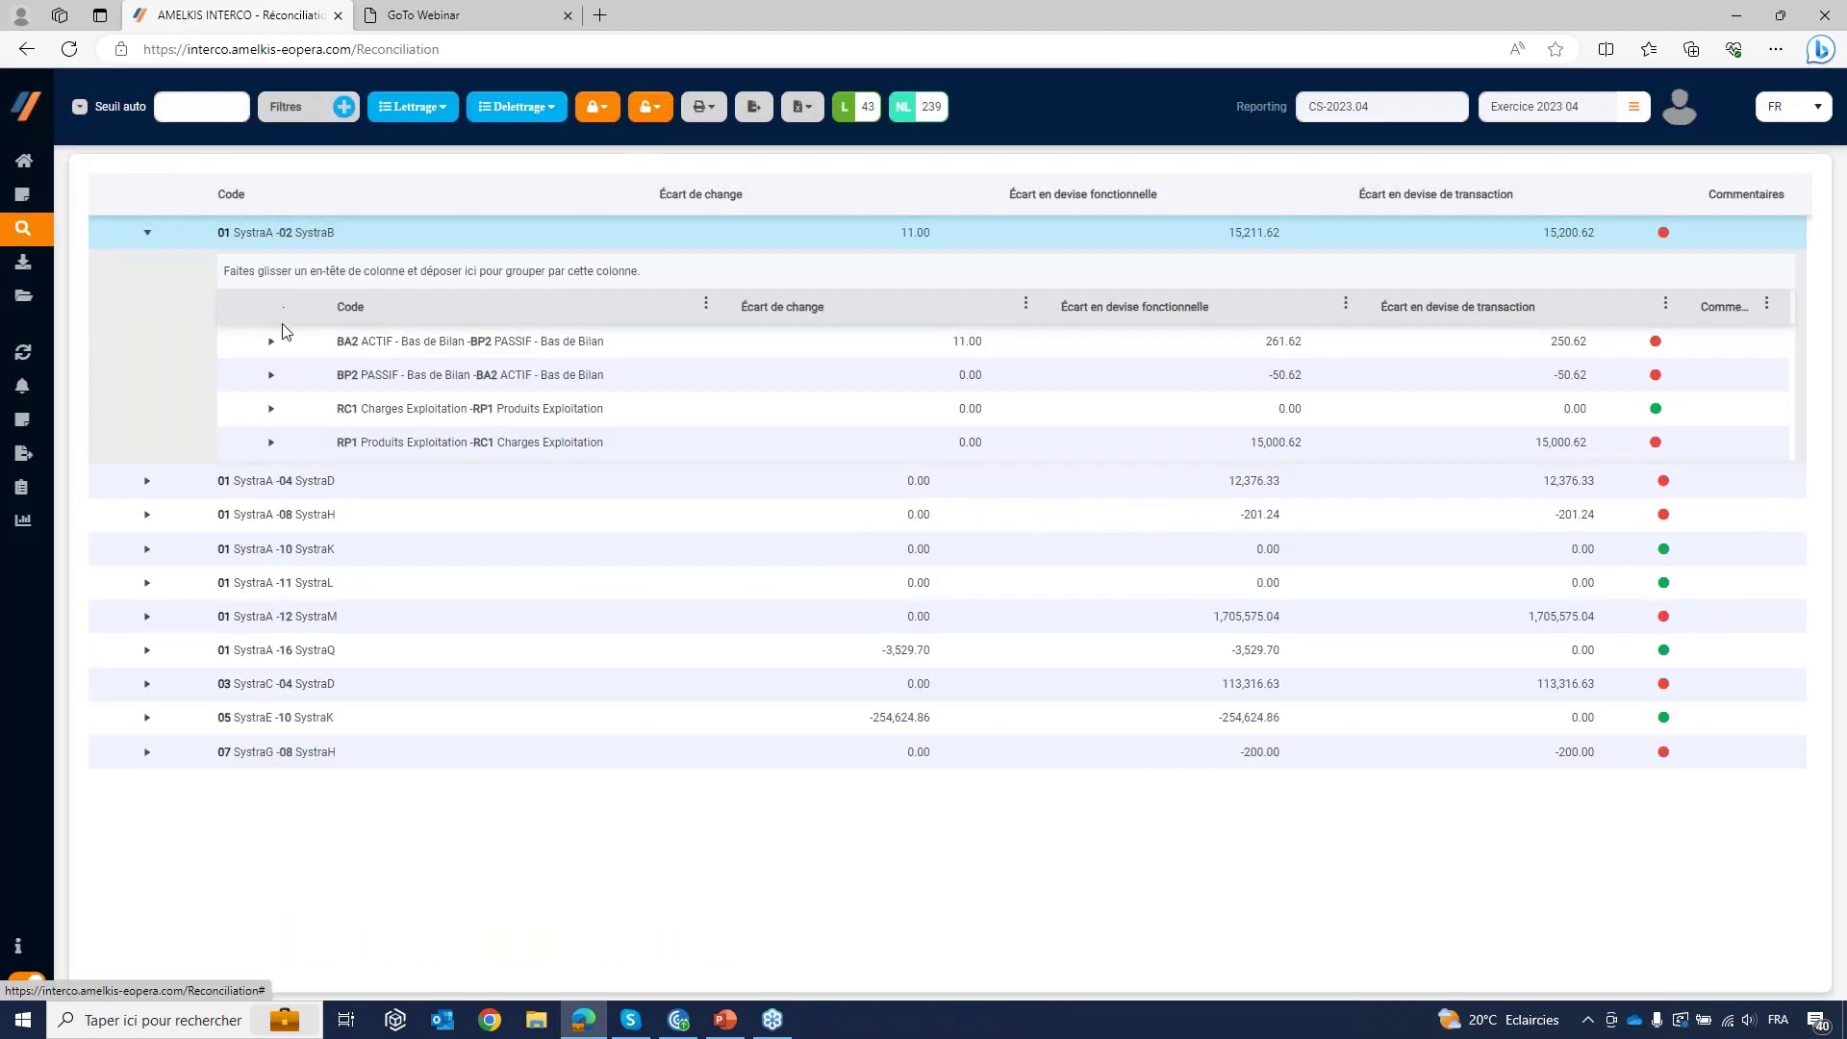
{"action": "double_click", "coordinate": [248, 342]}
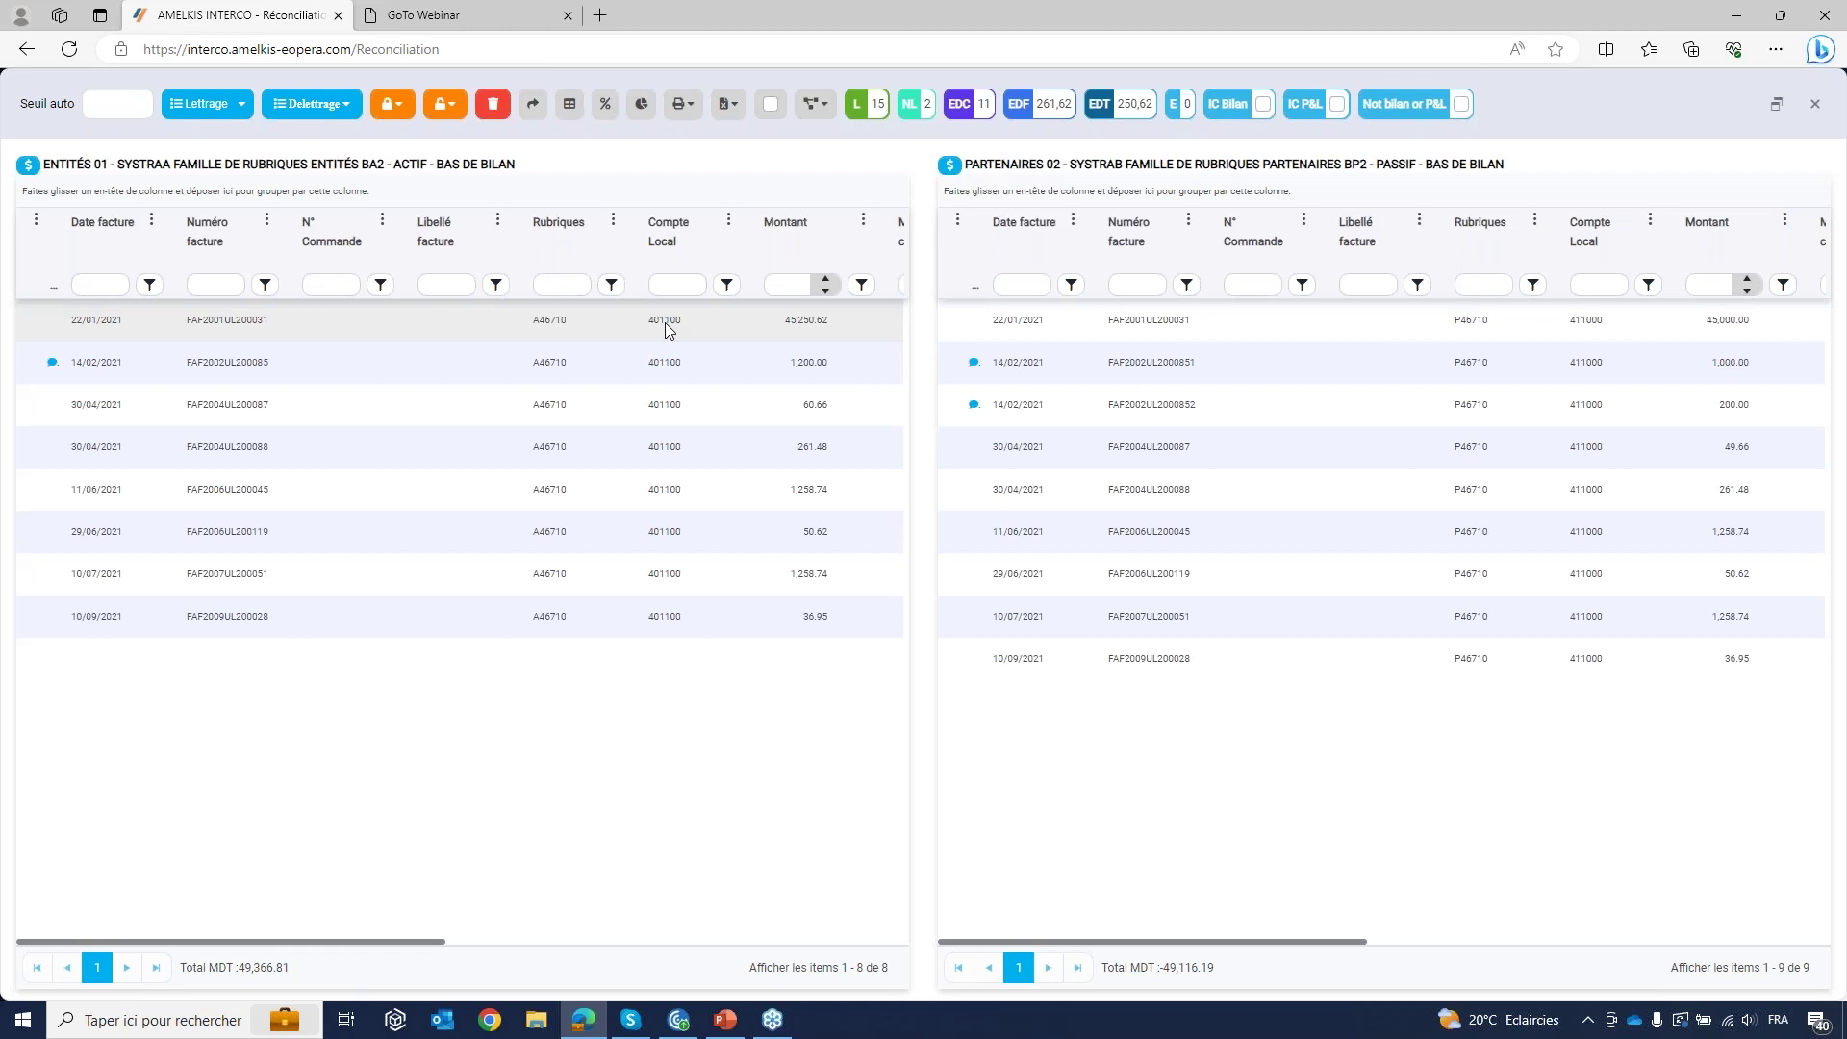
Step: Set Montant and Montant en devise de transaction of entity 01's 22/01/2021 invoice to 45000 and save the invoice
{"action": "double_click", "coordinate": [448, 322]}
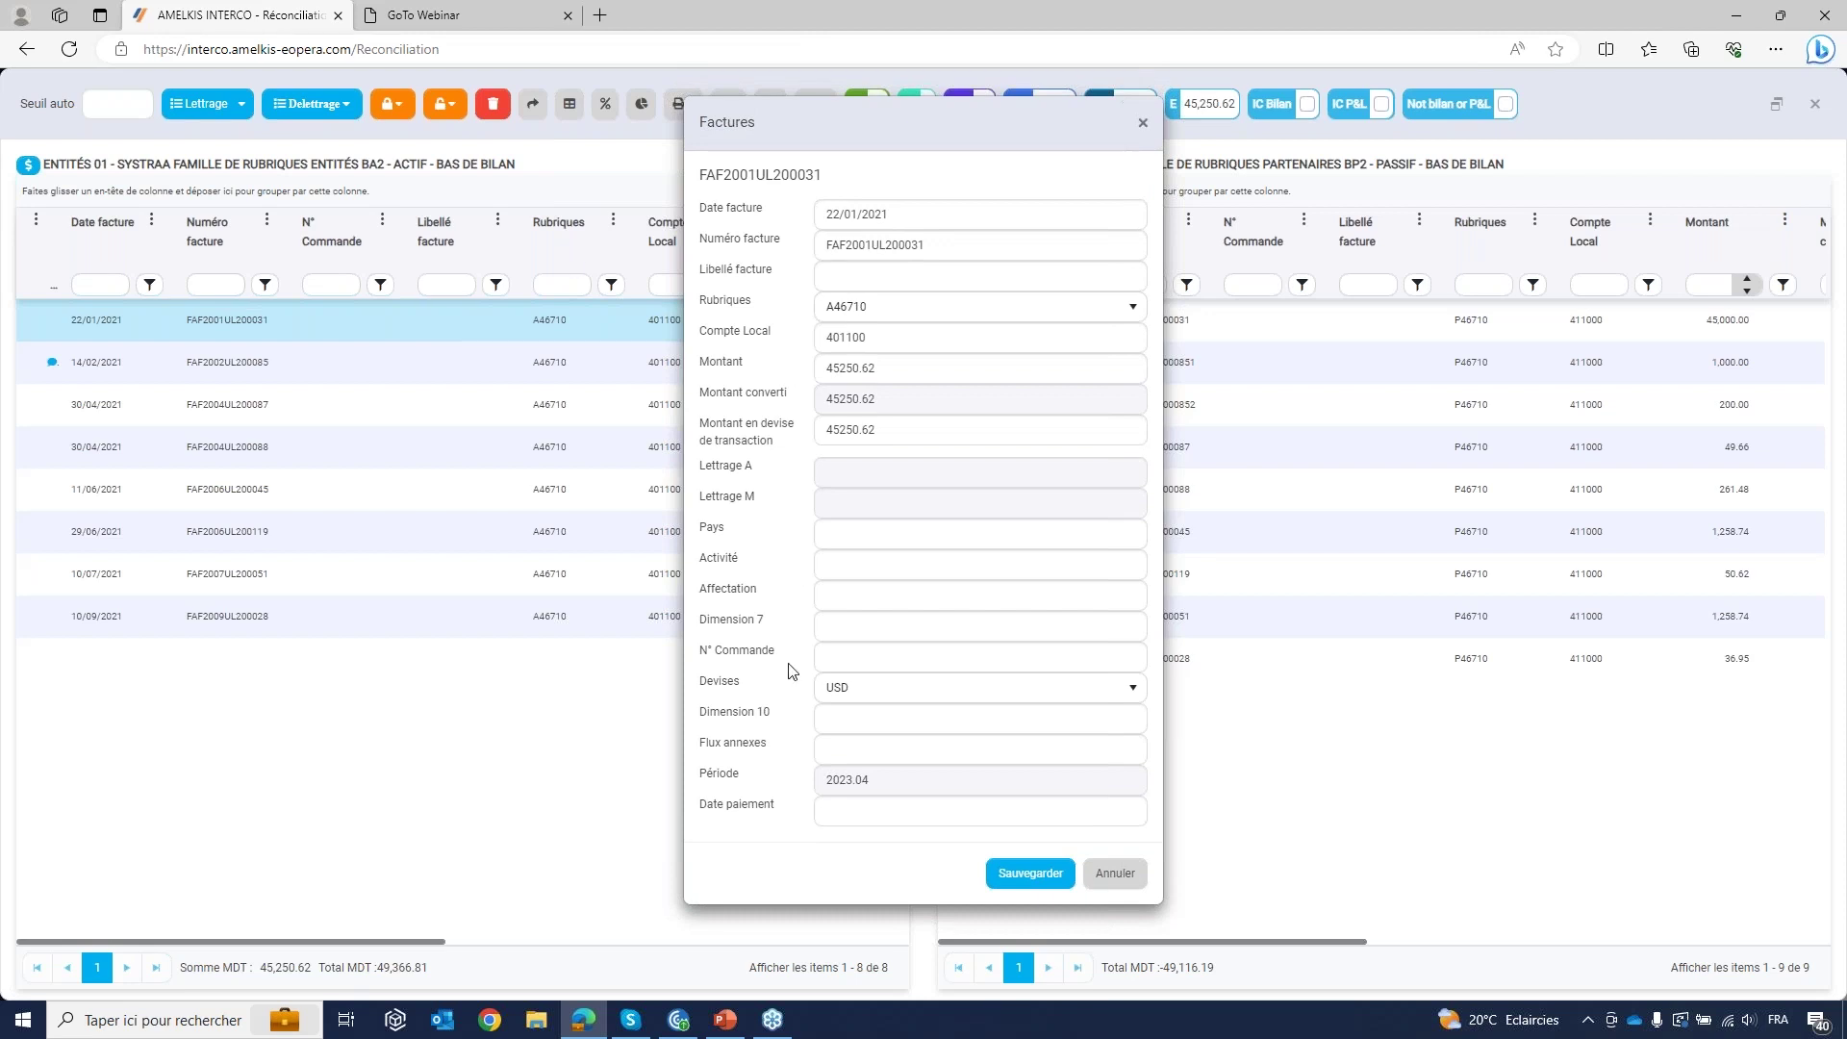
{"action": "left_click", "coordinate": [894, 371]}
{"action": "key", "text": "BackSpace"}
{"action": "key", "text": "BackSpace"}
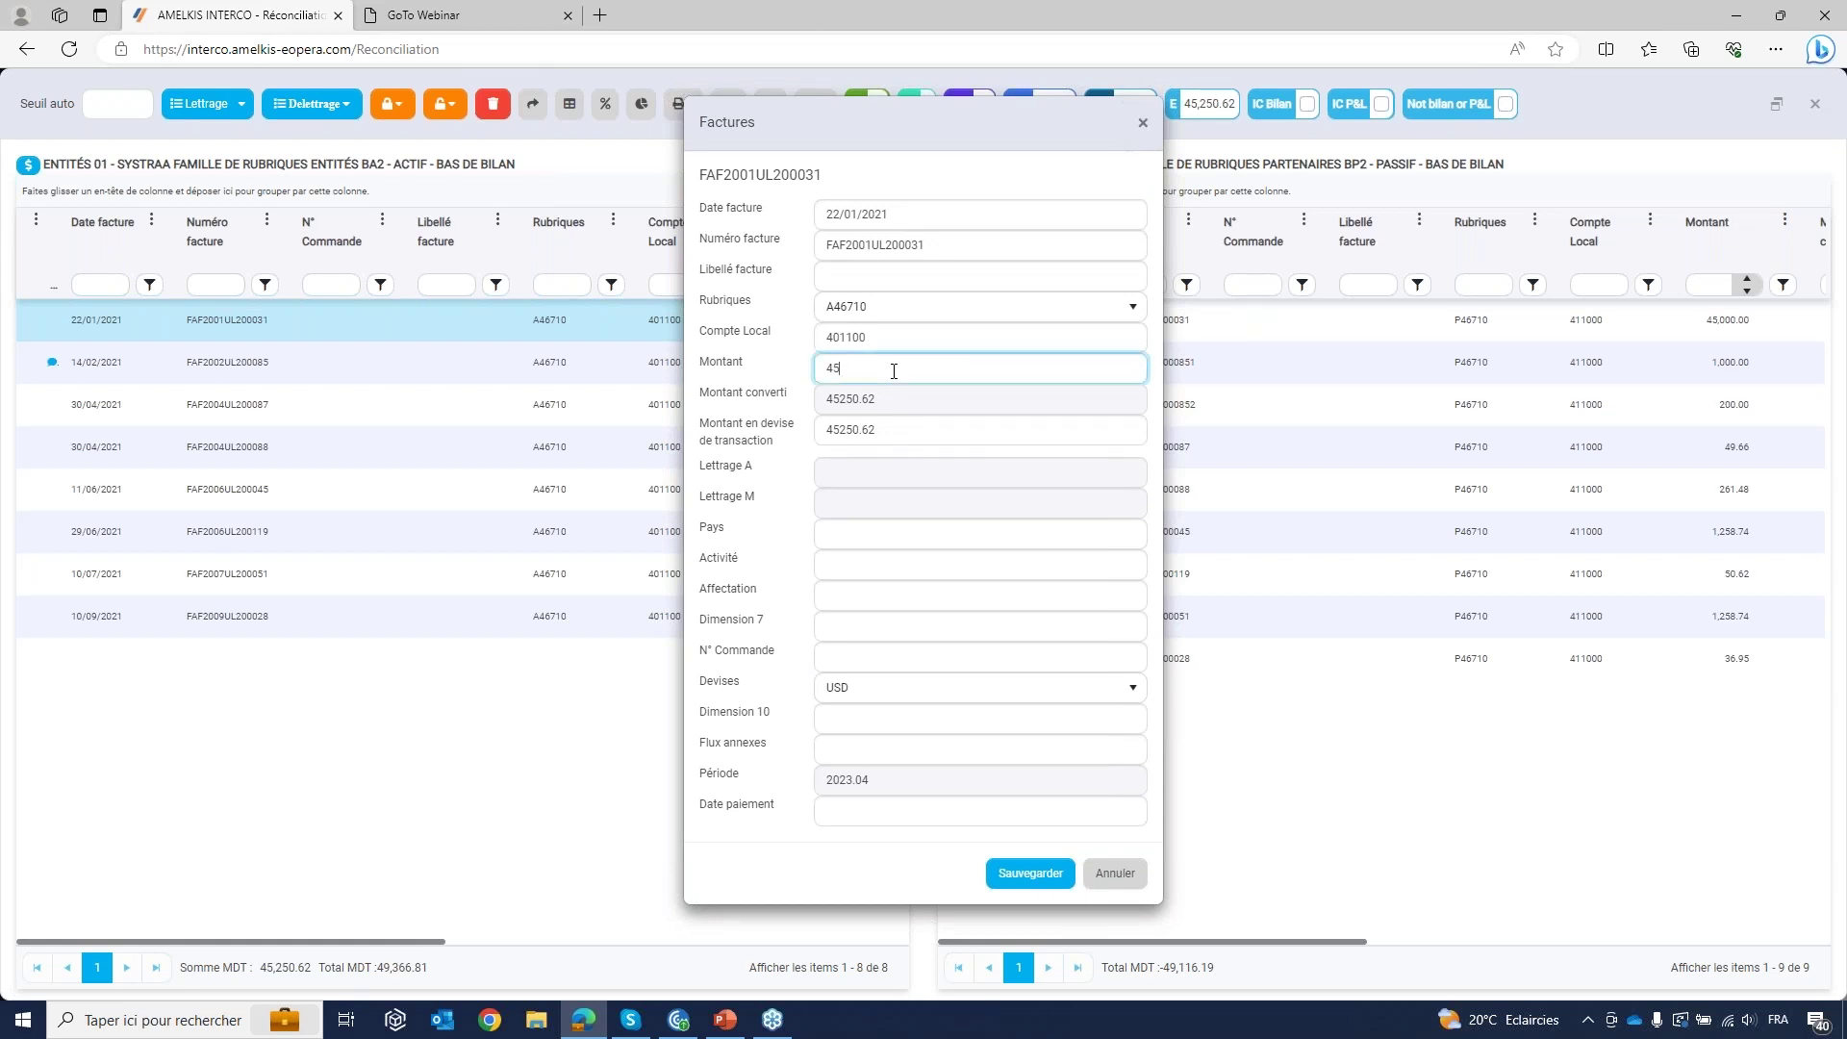
{"action": "type", "text": "000"}
{"action": "key", "text": "Tab"}
{"action": "type", "text": "45000"}
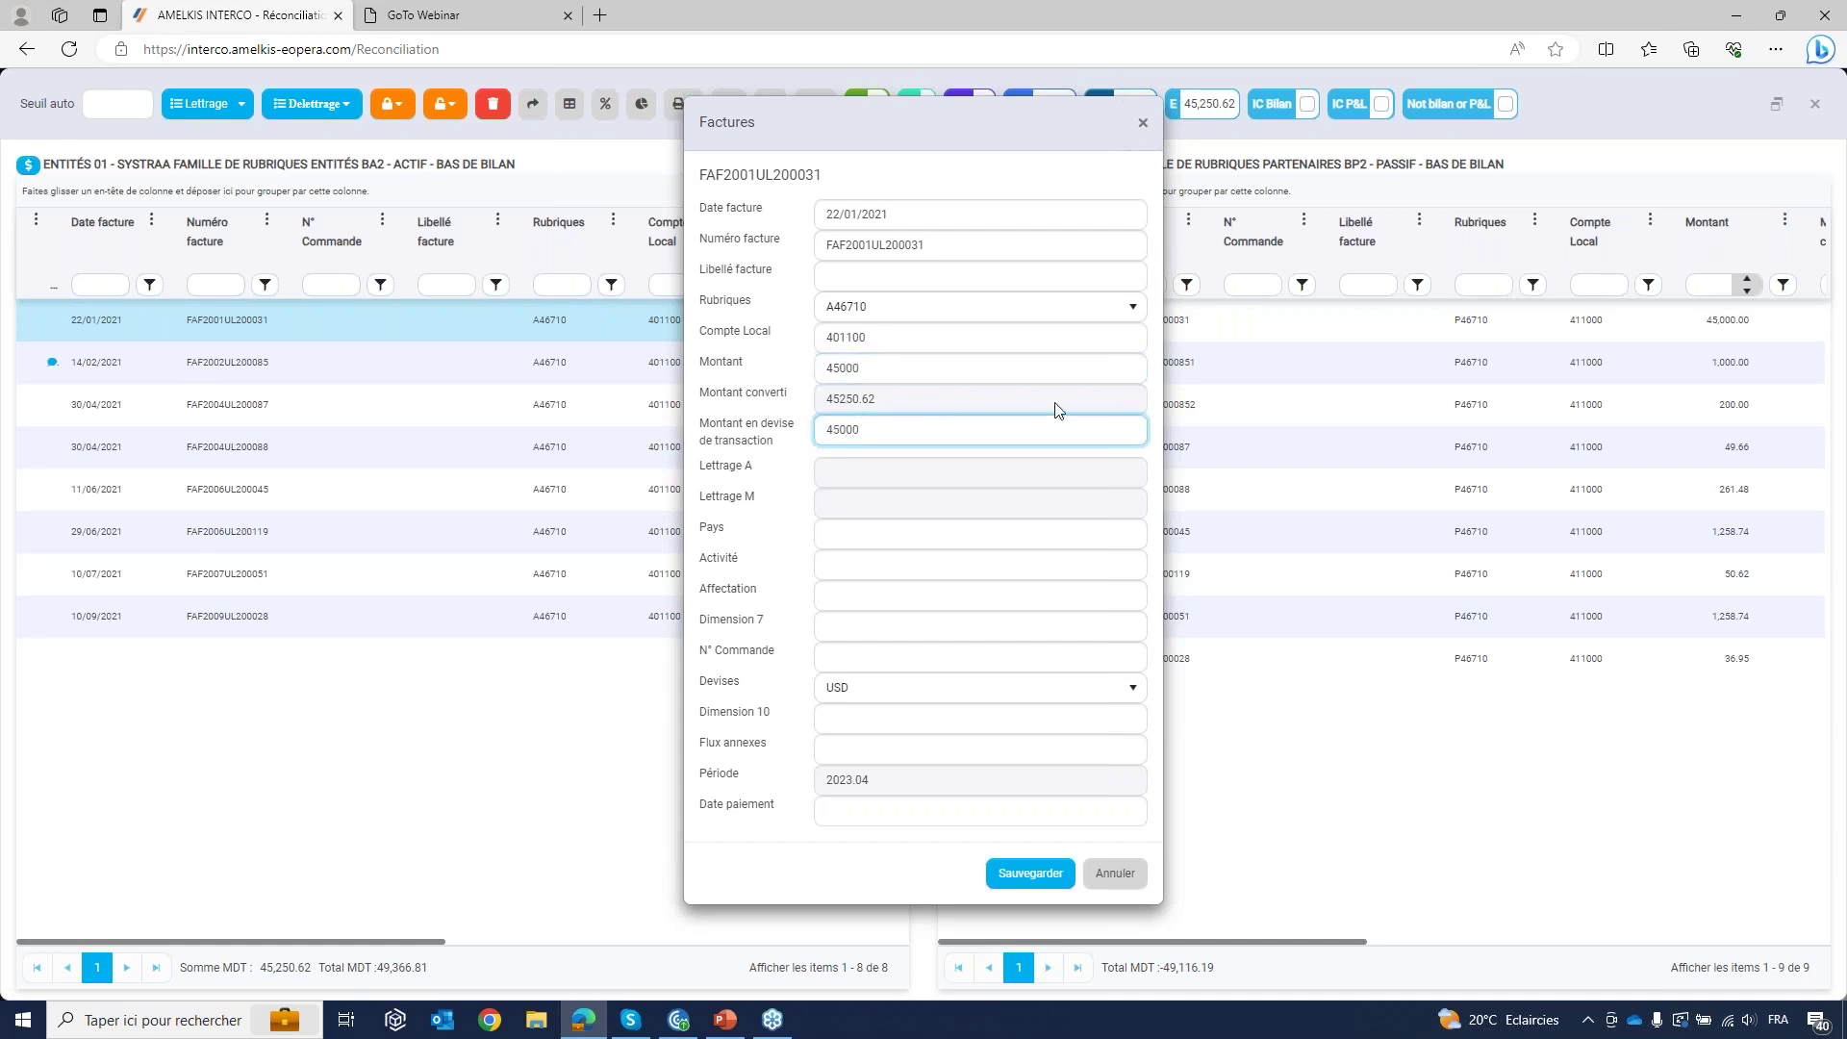
{"action": "left_click", "coordinate": [977, 335]}
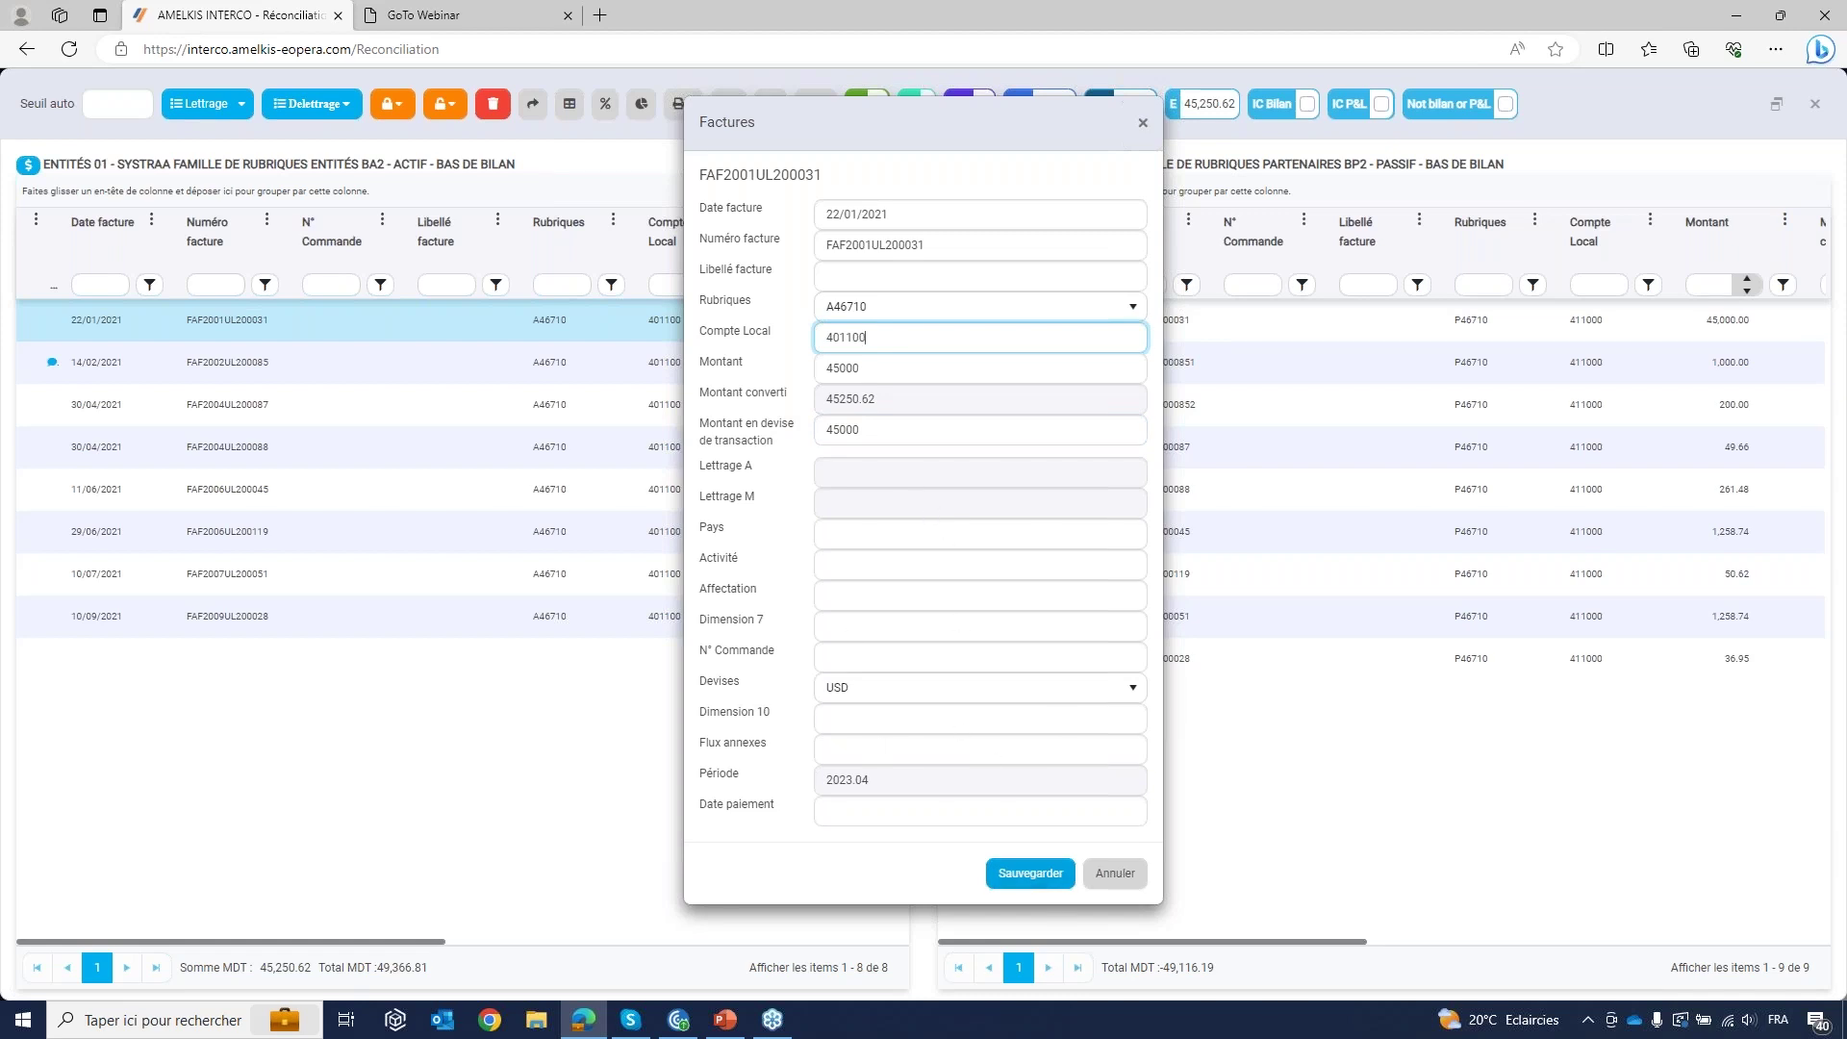
{"action": "left_click", "coordinate": [1054, 889]}
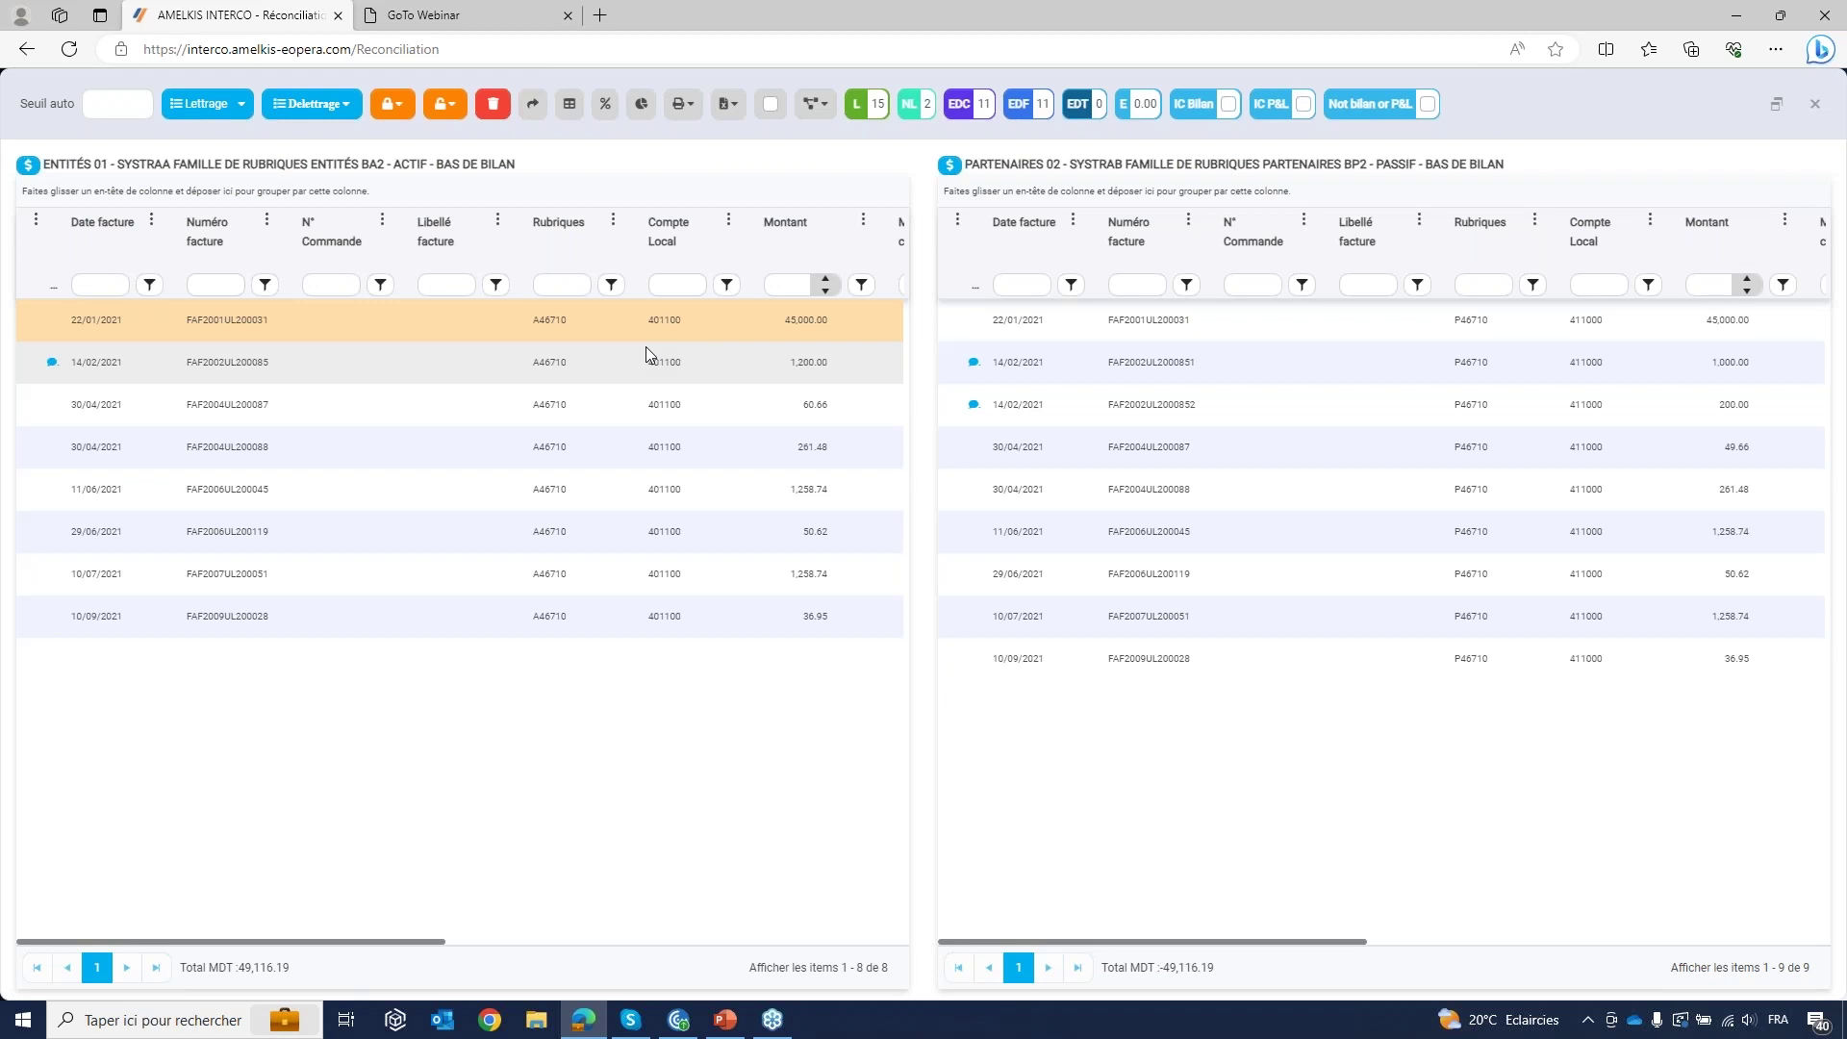
Step: Select partner 02's 22/01/2021 invoice and run automatic matching by N° Facture + MDT, keeping the manual matching
{"action": "left_click", "coordinate": [804, 337]}
{"action": "left_click", "coordinate": [768, 325]}
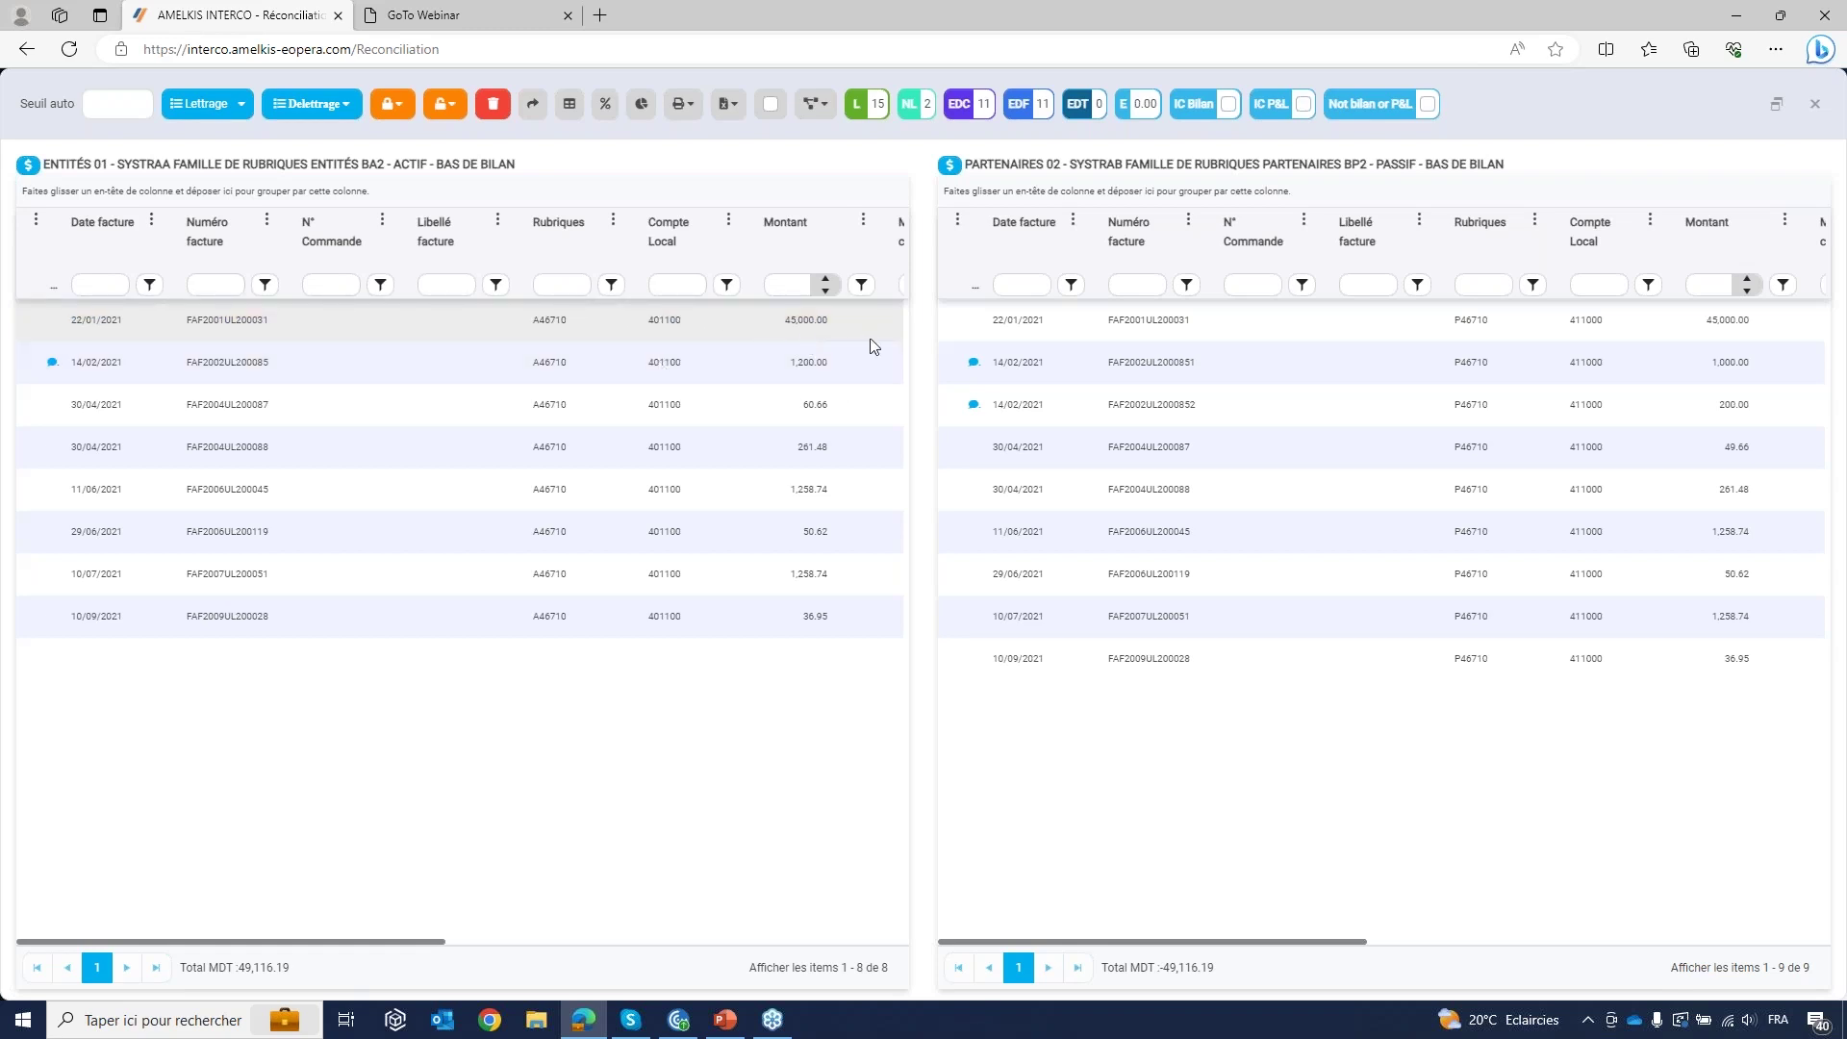
{"action": "left_click", "coordinate": [1616, 321]}
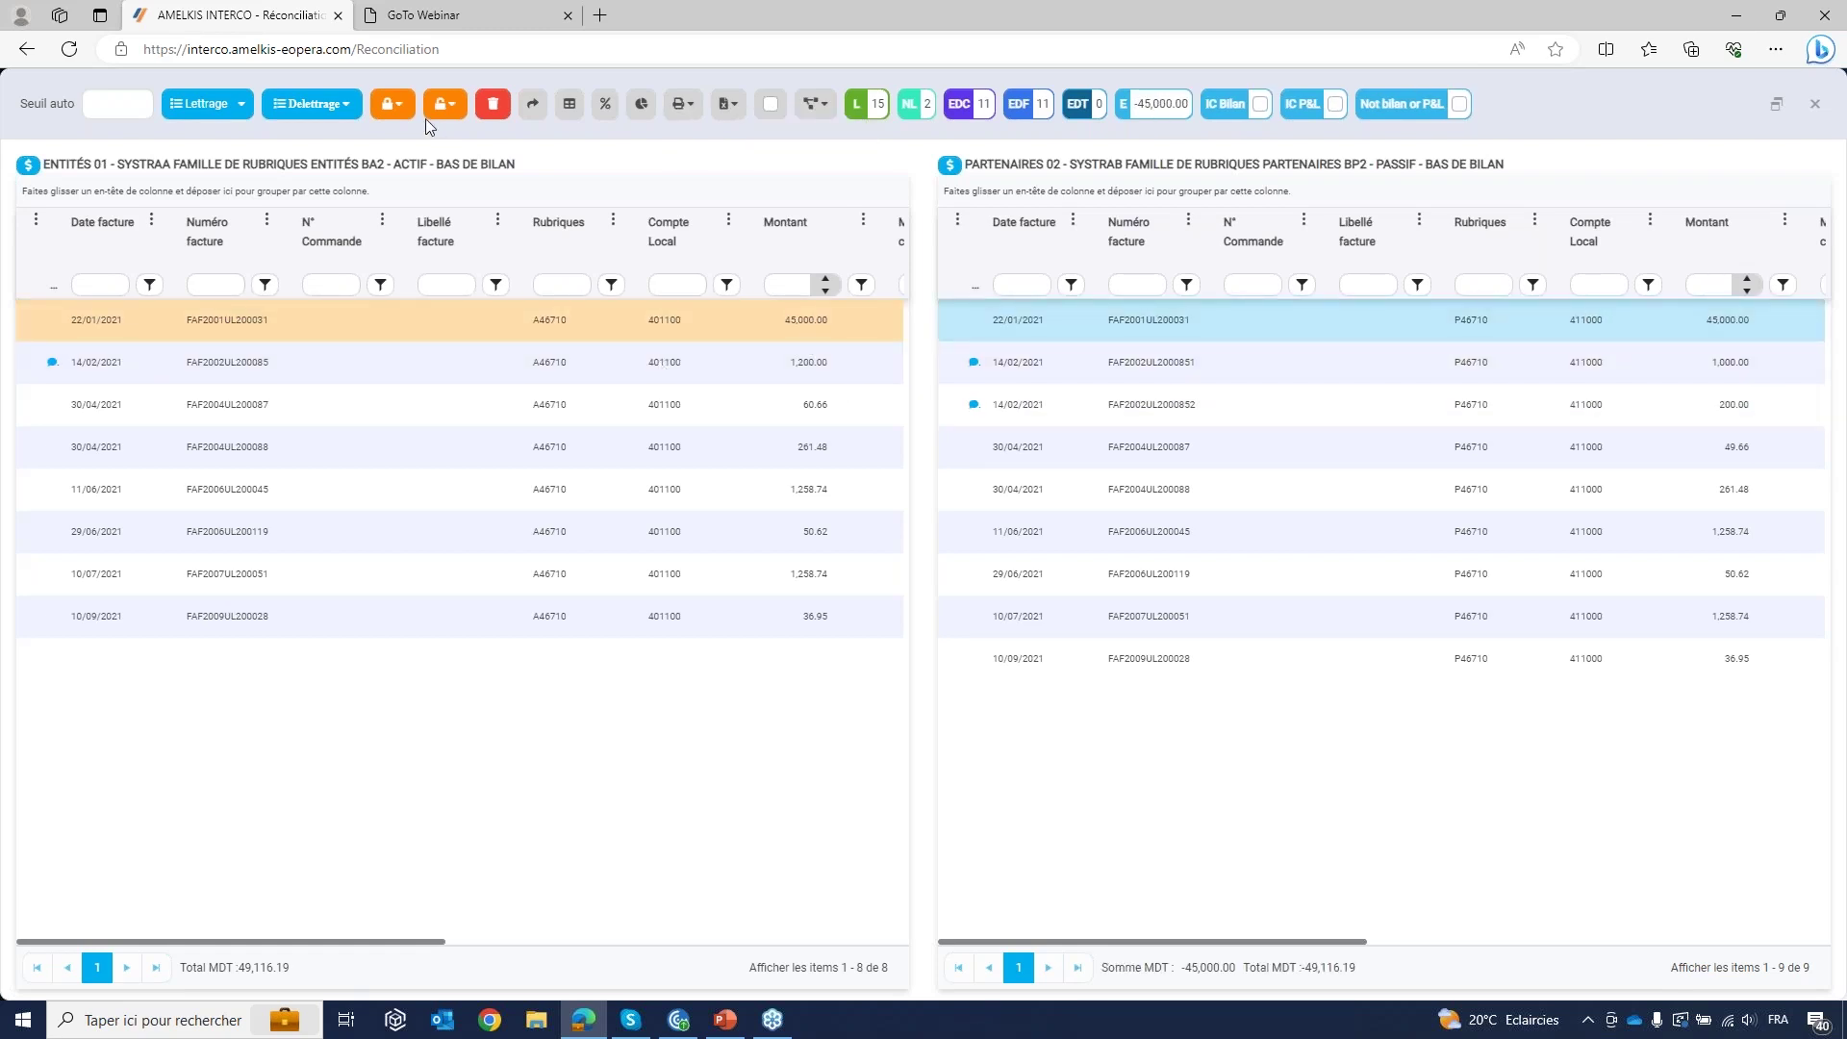
{"action": "left_click", "coordinate": [226, 101]}
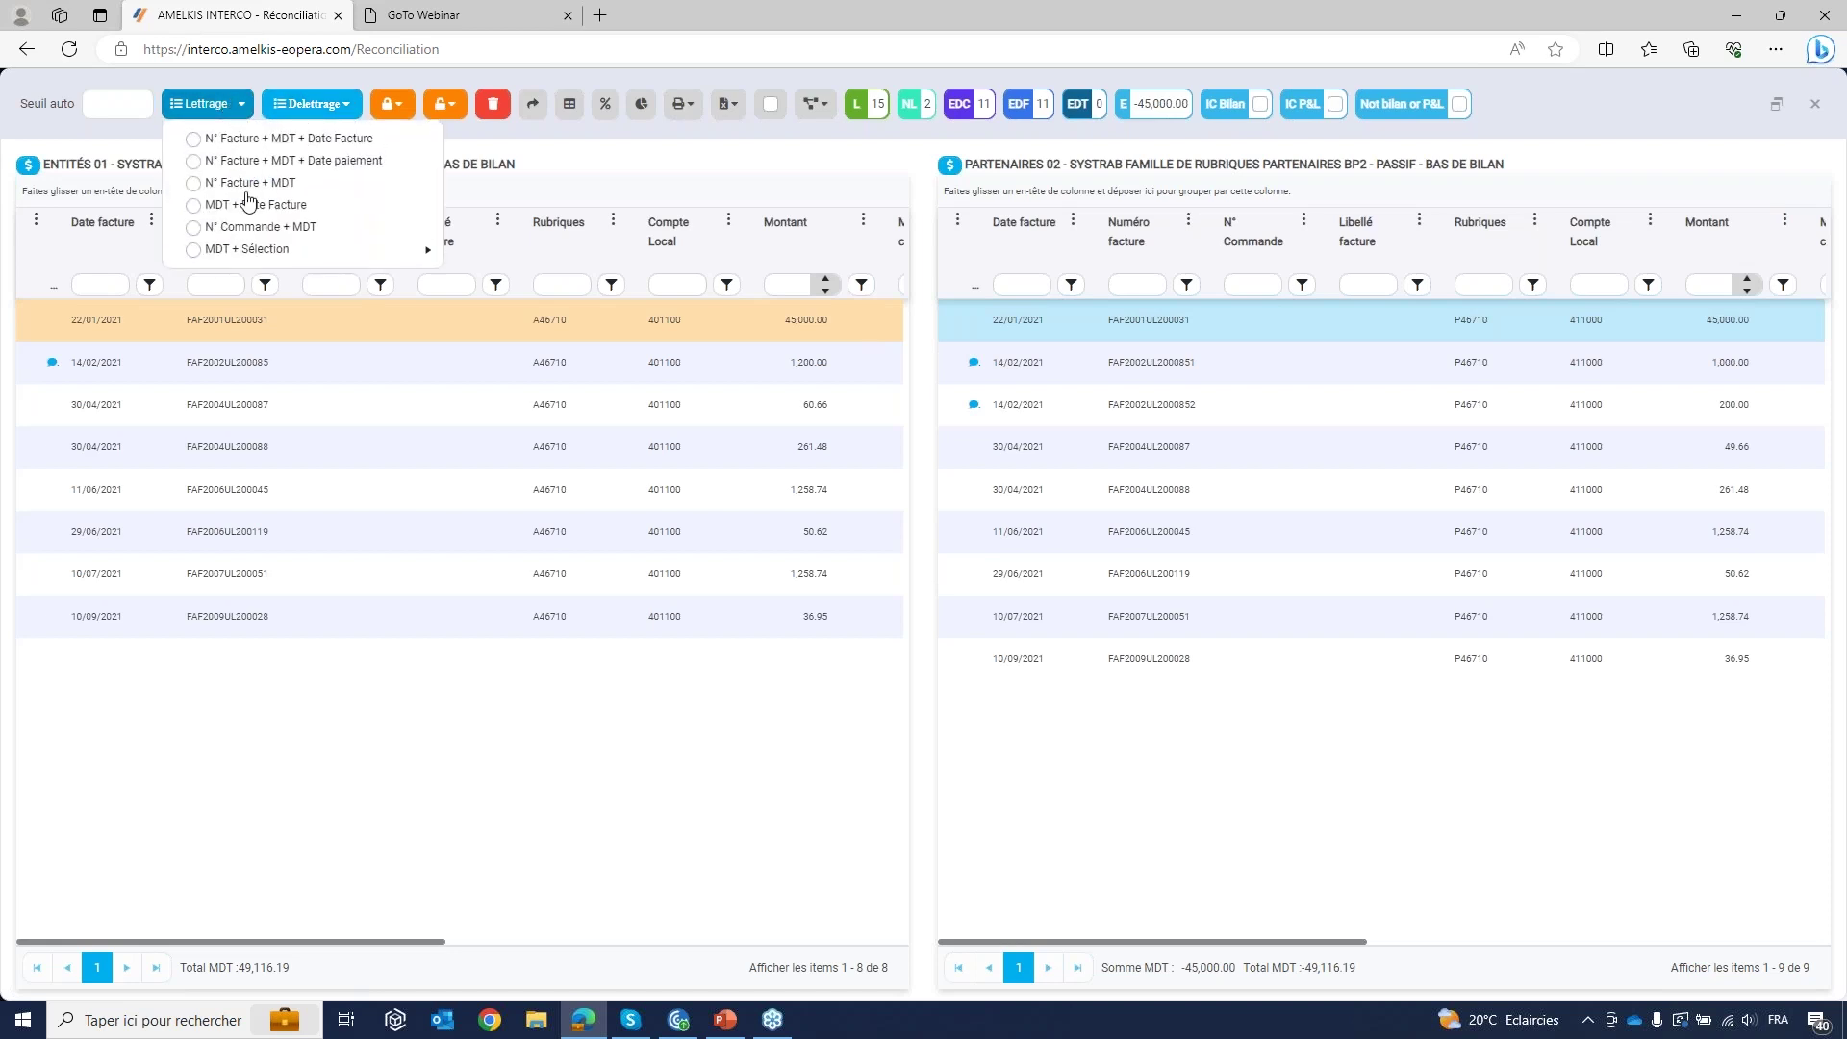
{"action": "left_click", "coordinate": [193, 186]}
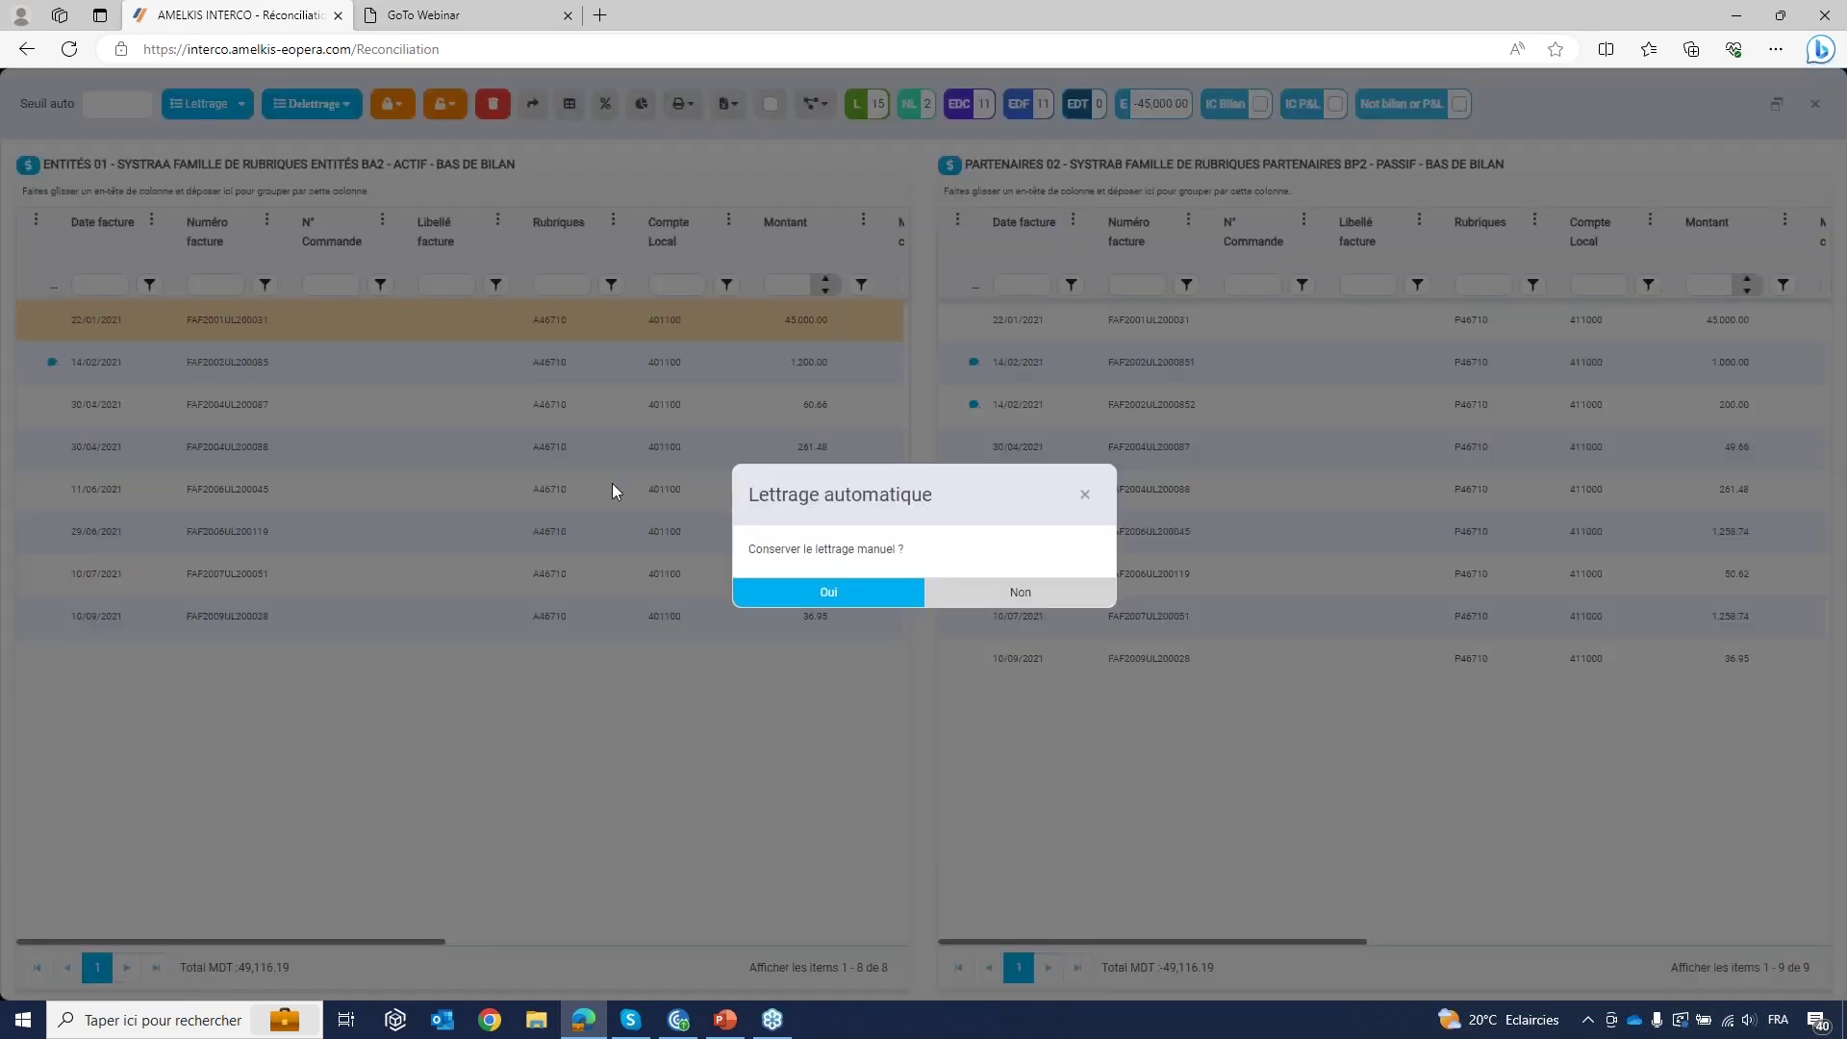
{"action": "left_click", "coordinate": [828, 593]}
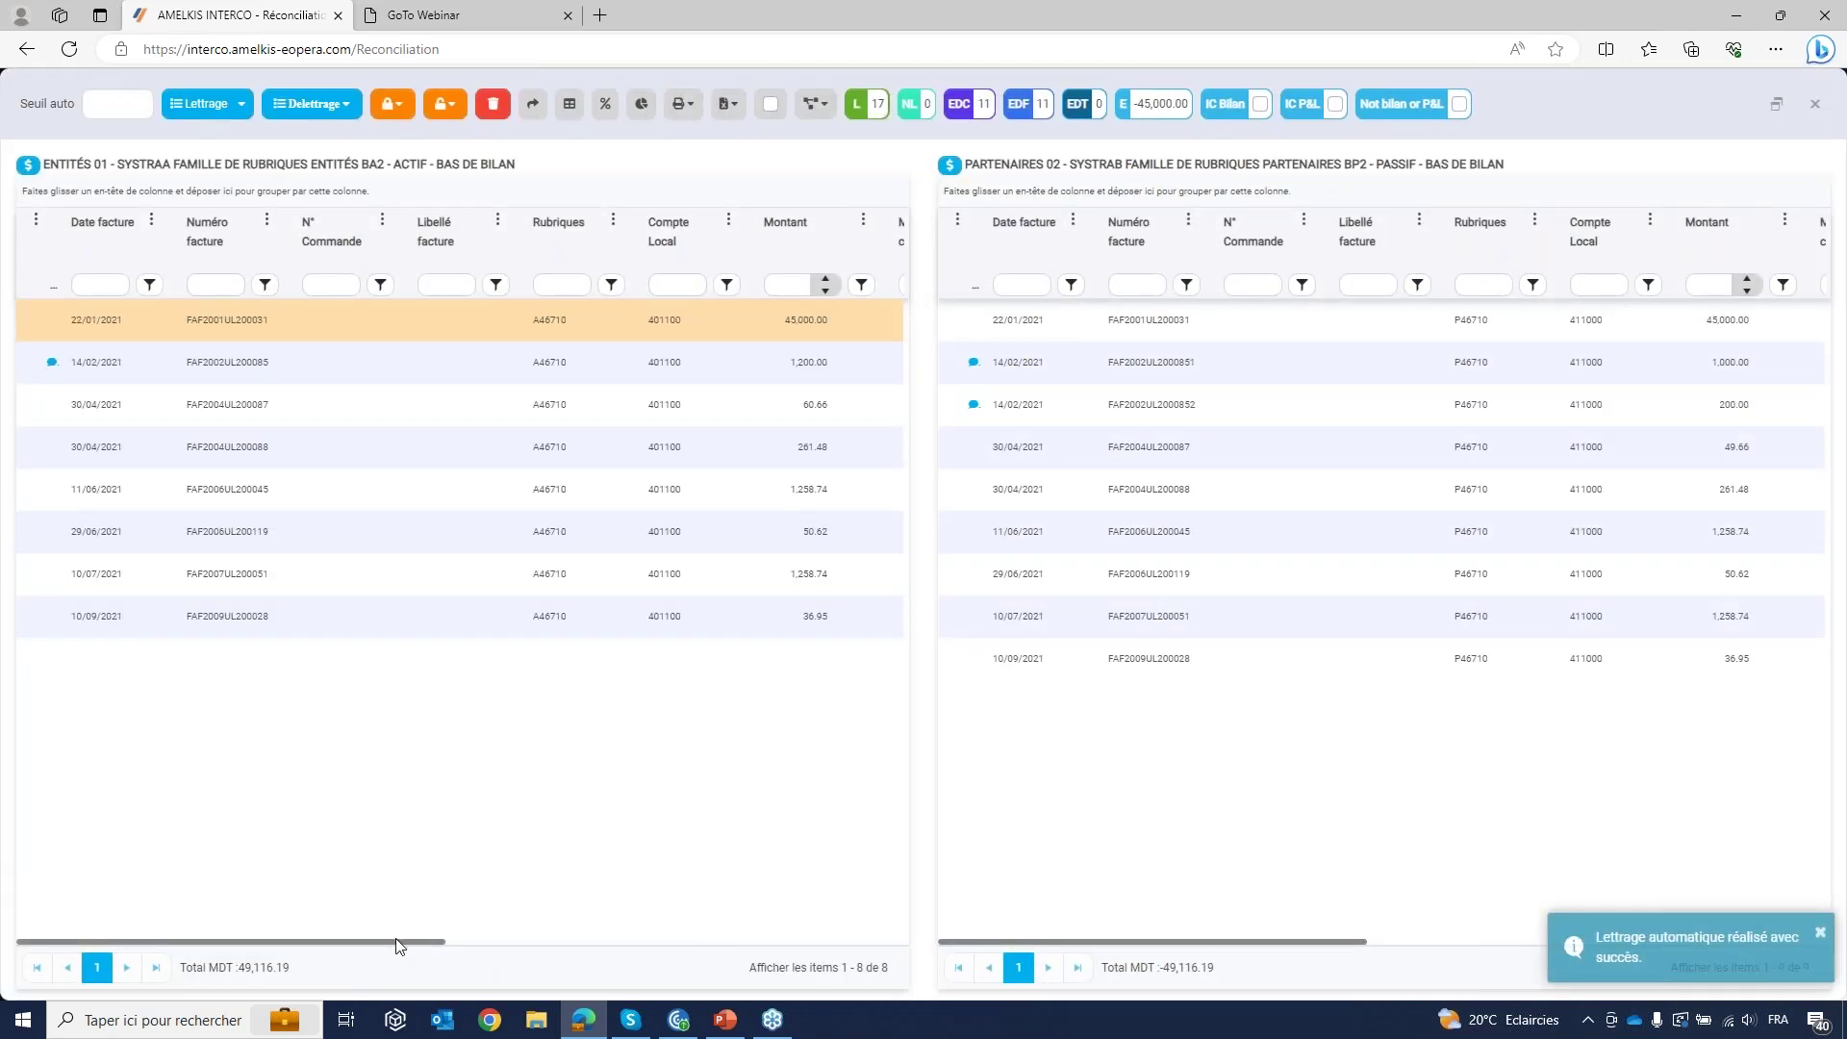
Step: Check the Lettrage A code of entity 01's 22/01/2021 invoice and look through the export options
{"action": "left_click_drag", "start_coordinate": [395, 941], "coordinate": [676, 966]}
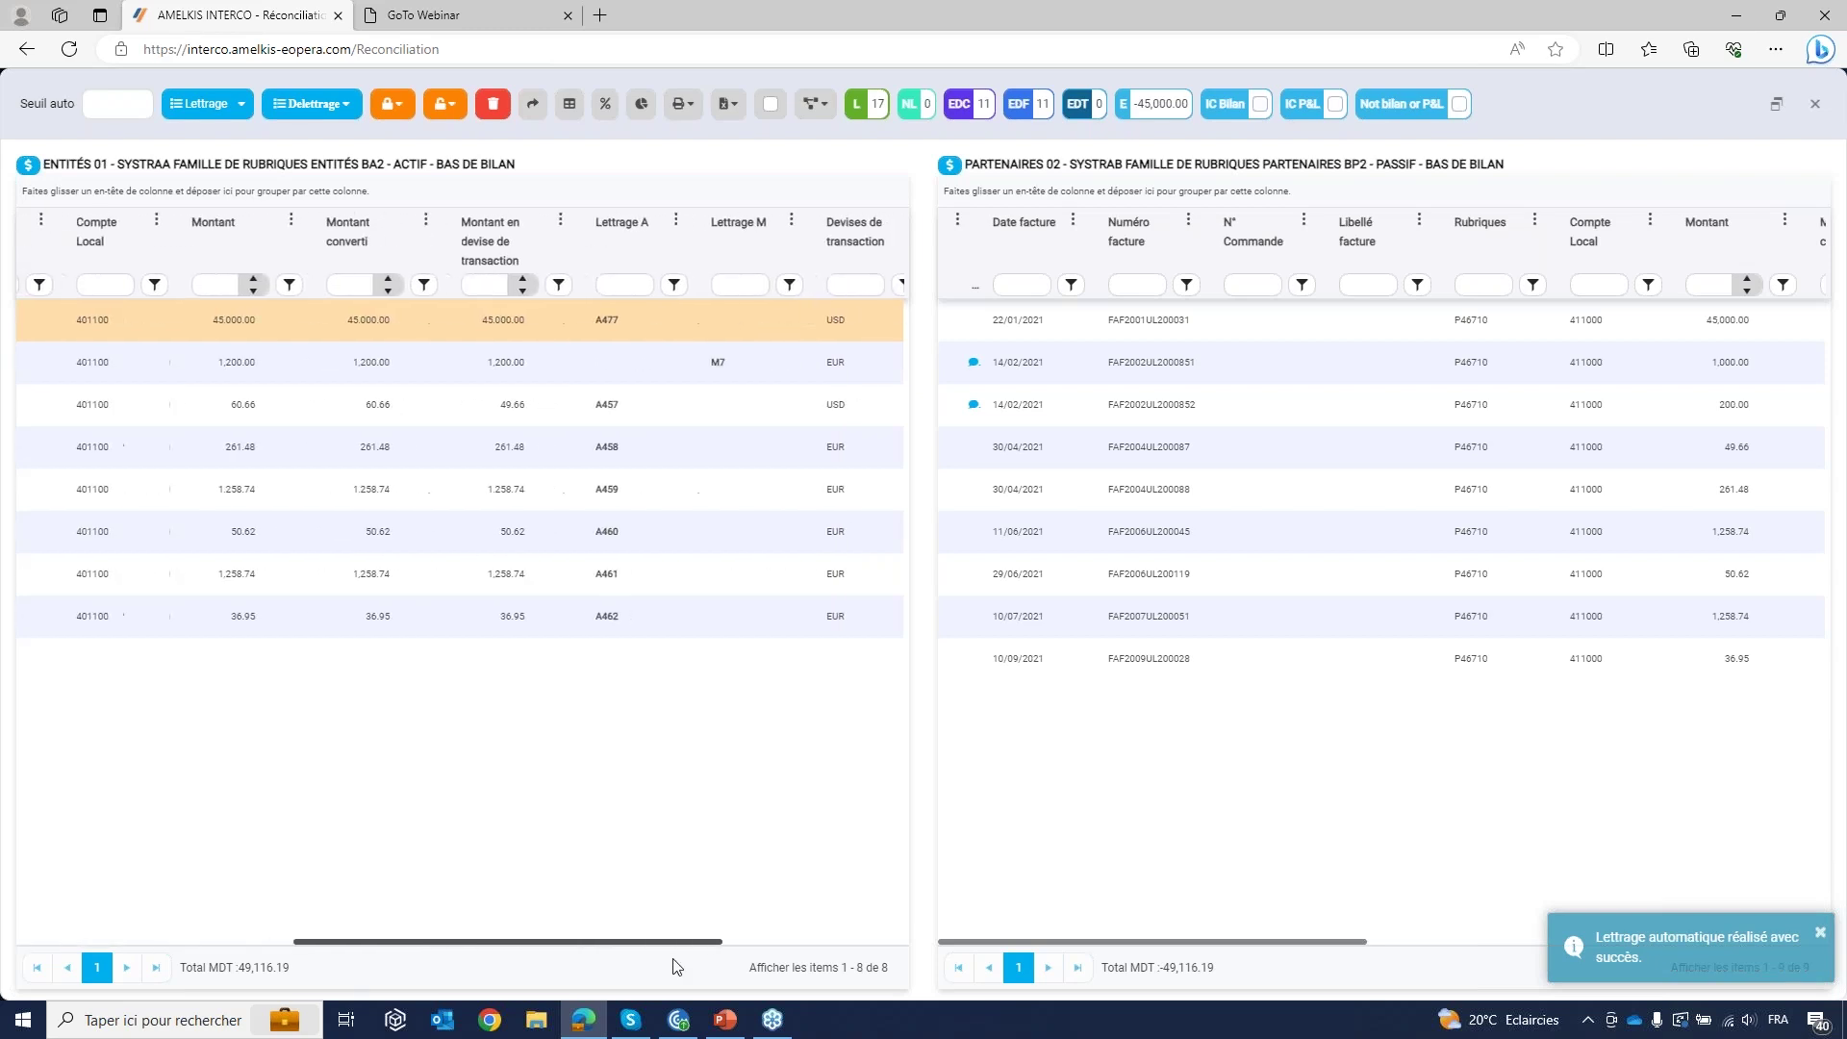
{"action": "left_click", "coordinate": [622, 330]}
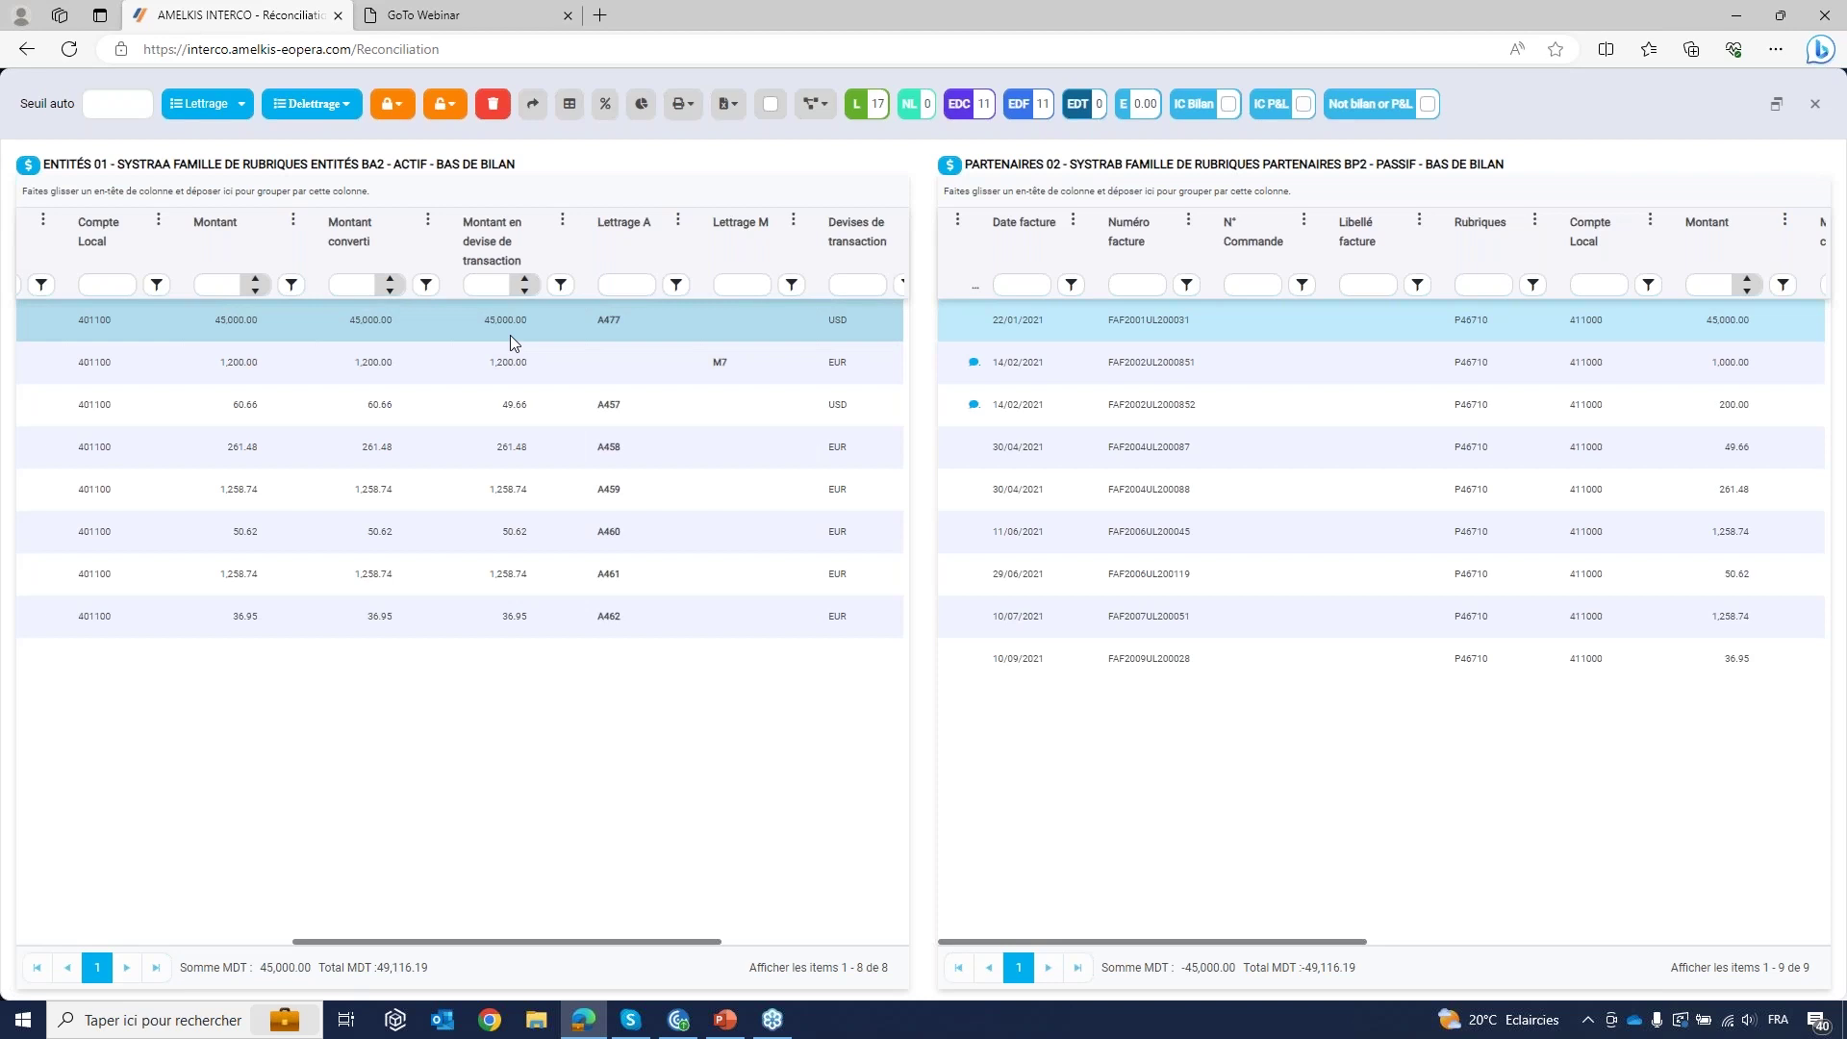
{"action": "left_click", "coordinate": [614, 314]}
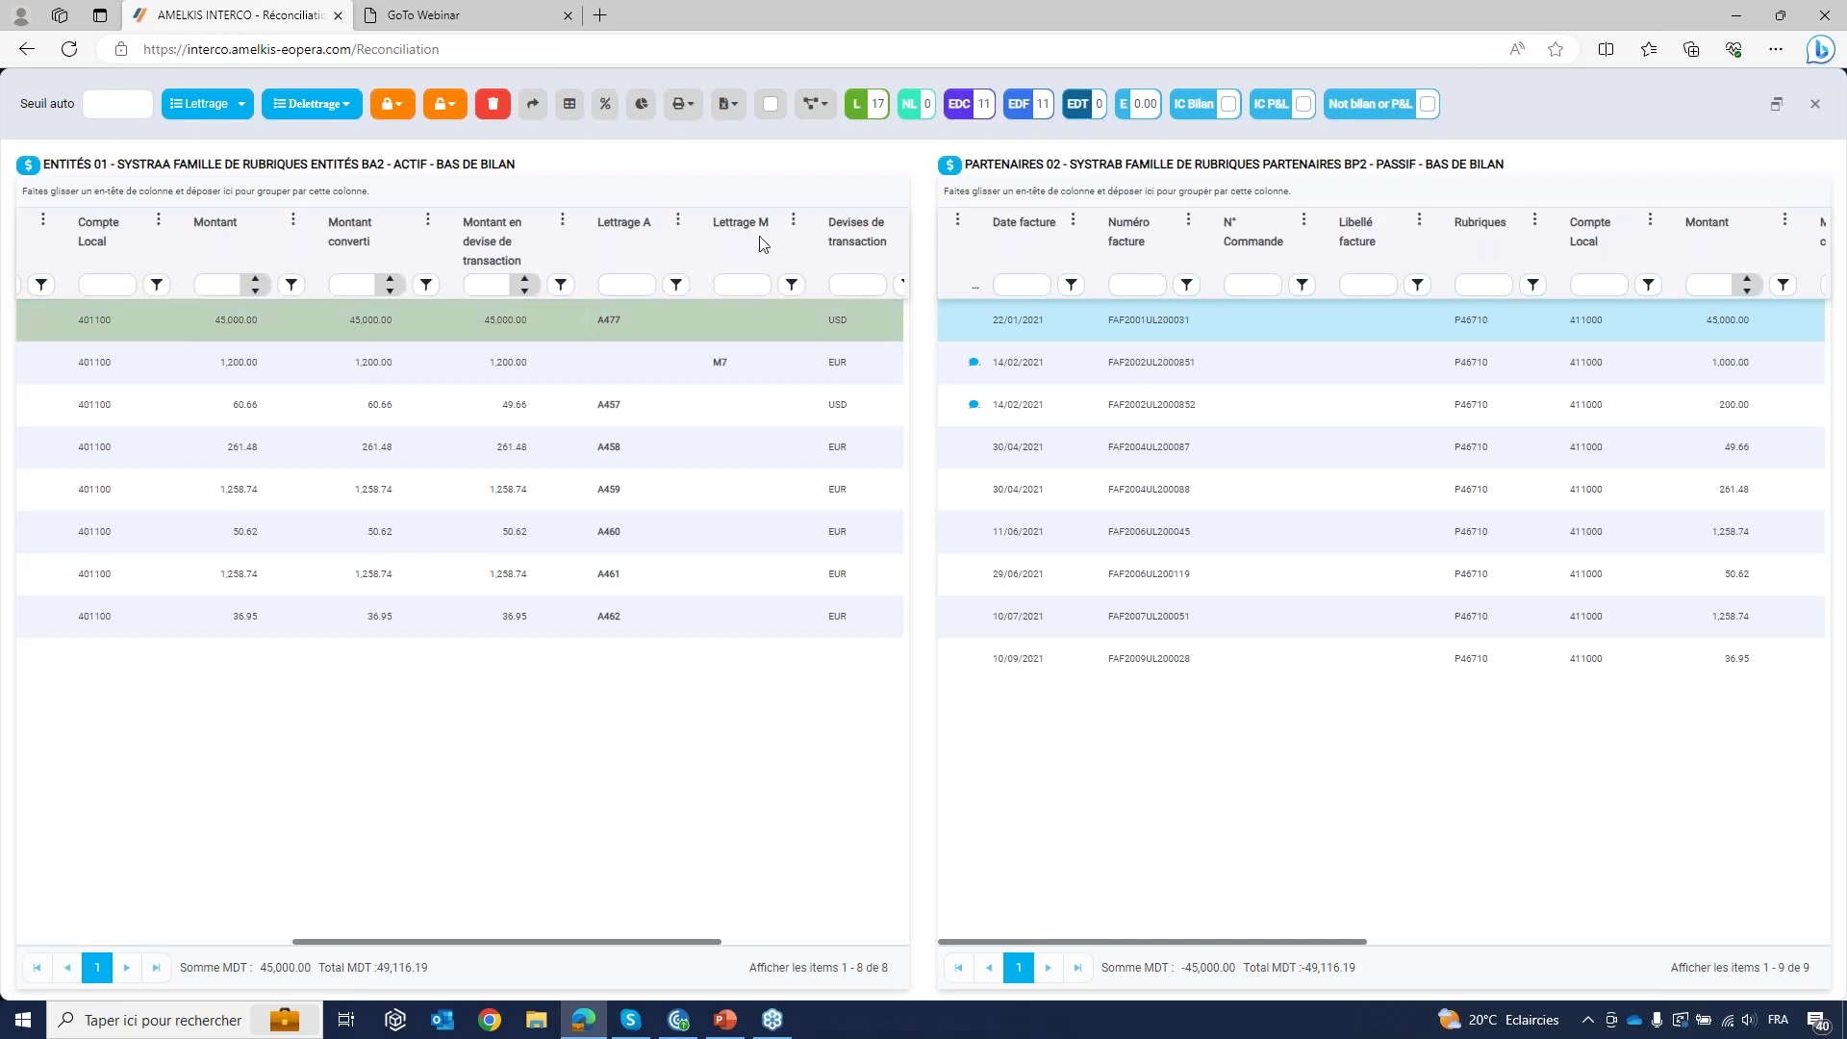
{"action": "left_click", "coordinate": [729, 104]}
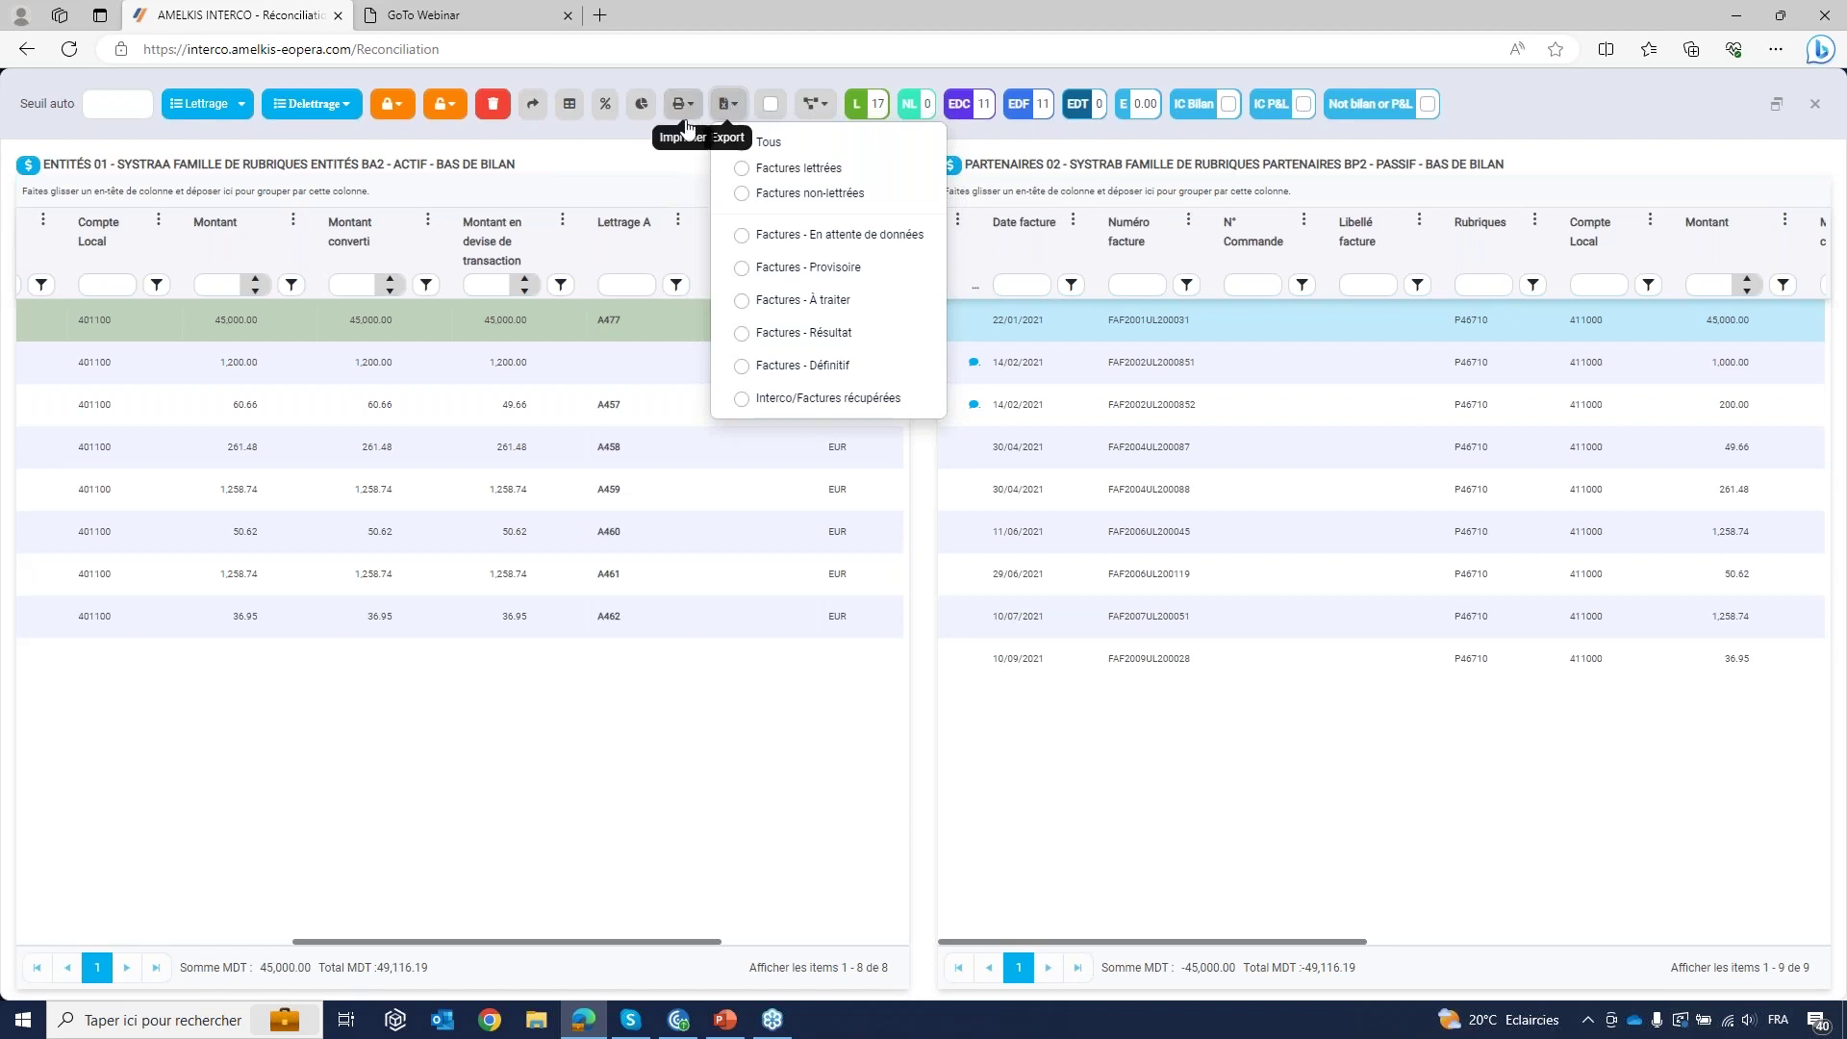
{"action": "left_click", "coordinate": [644, 165]}
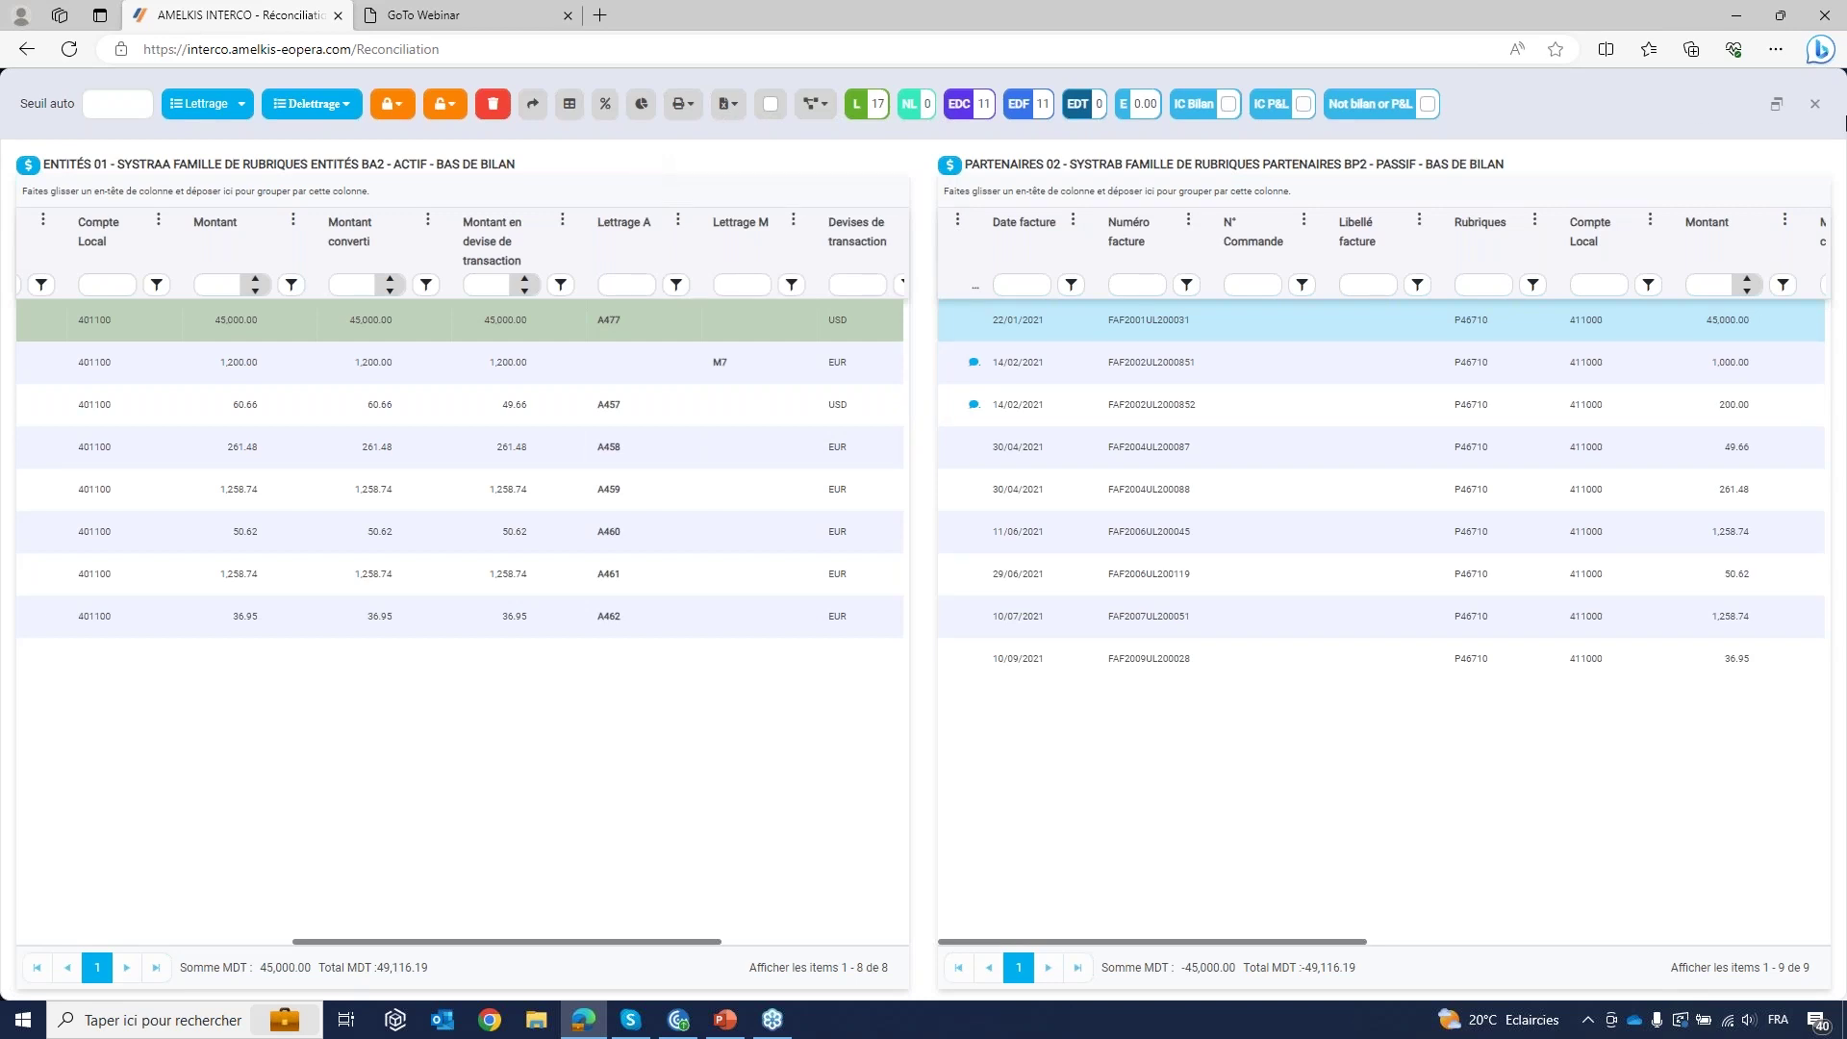
Step: Close the BA2 - BP2 detail, view the full invoice detail of 01 SystraA - 02 SystraB, and return to the overview
{"action": "left_click", "coordinate": [1814, 105]}
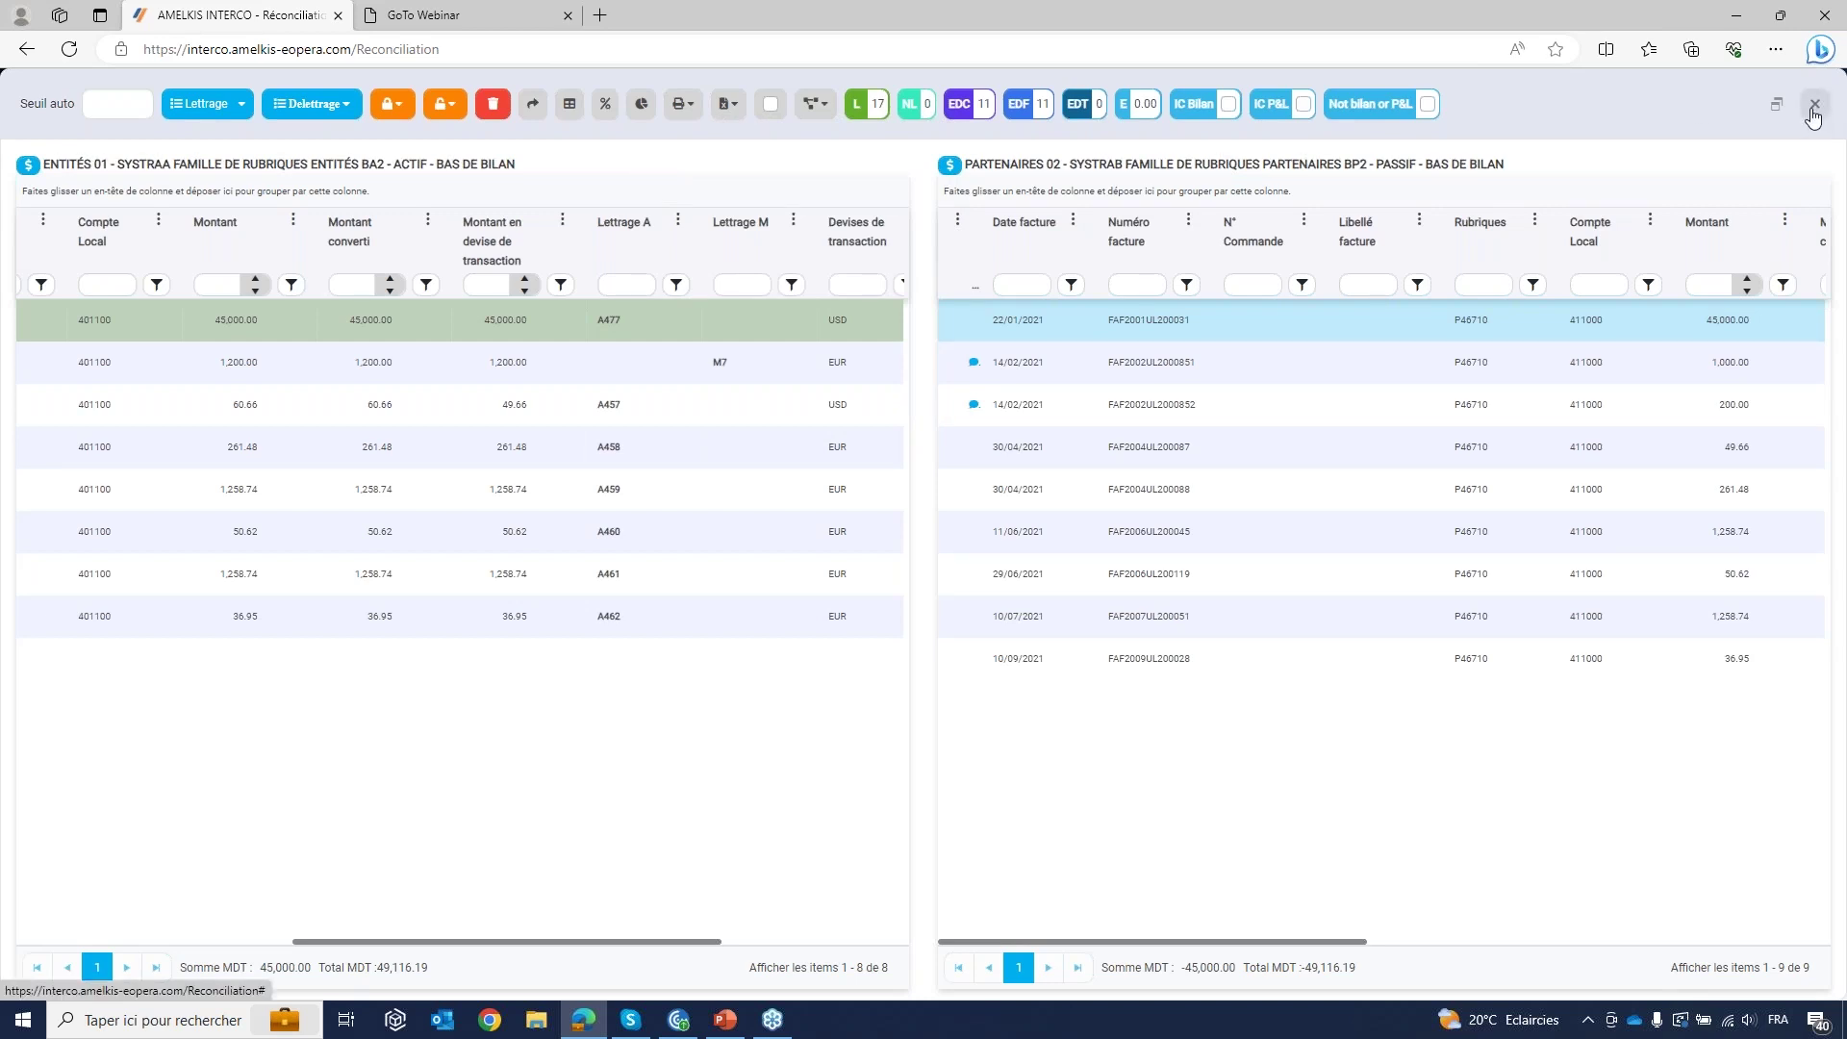
{"action": "left_click", "coordinate": [147, 233]}
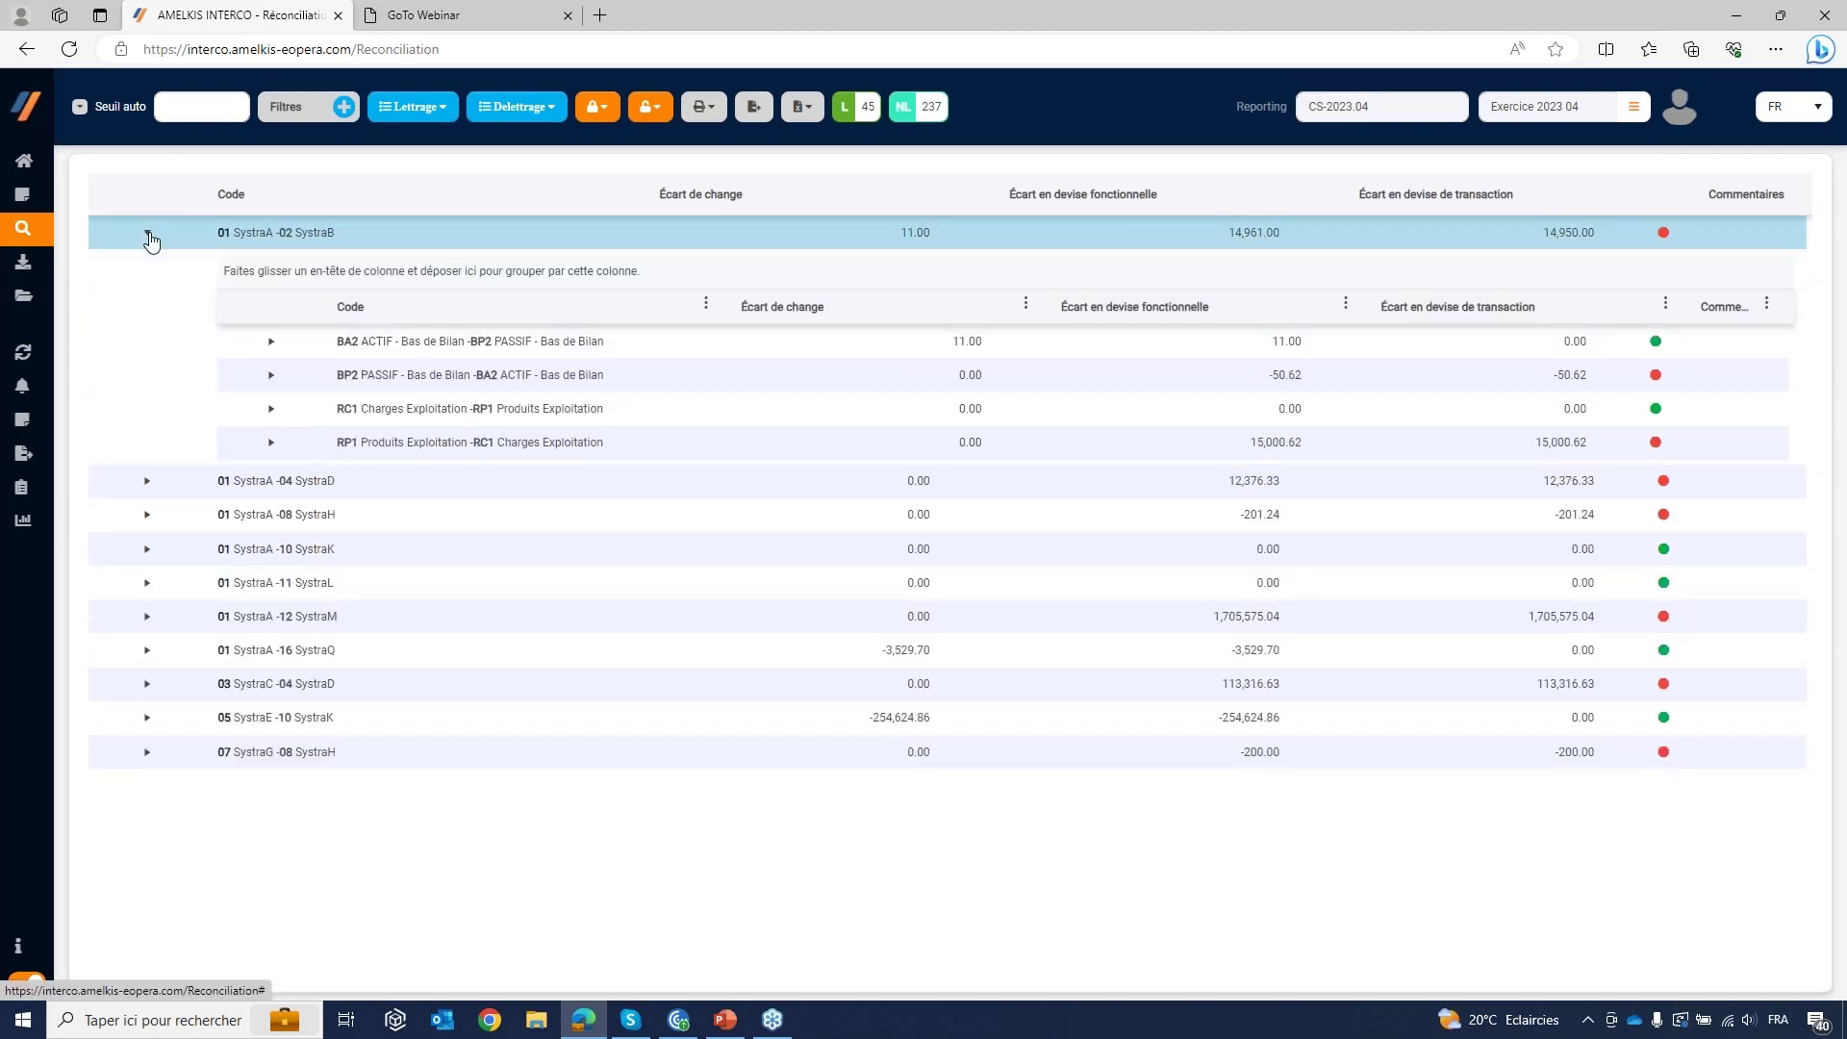
{"action": "left_click", "coordinate": [221, 233]}
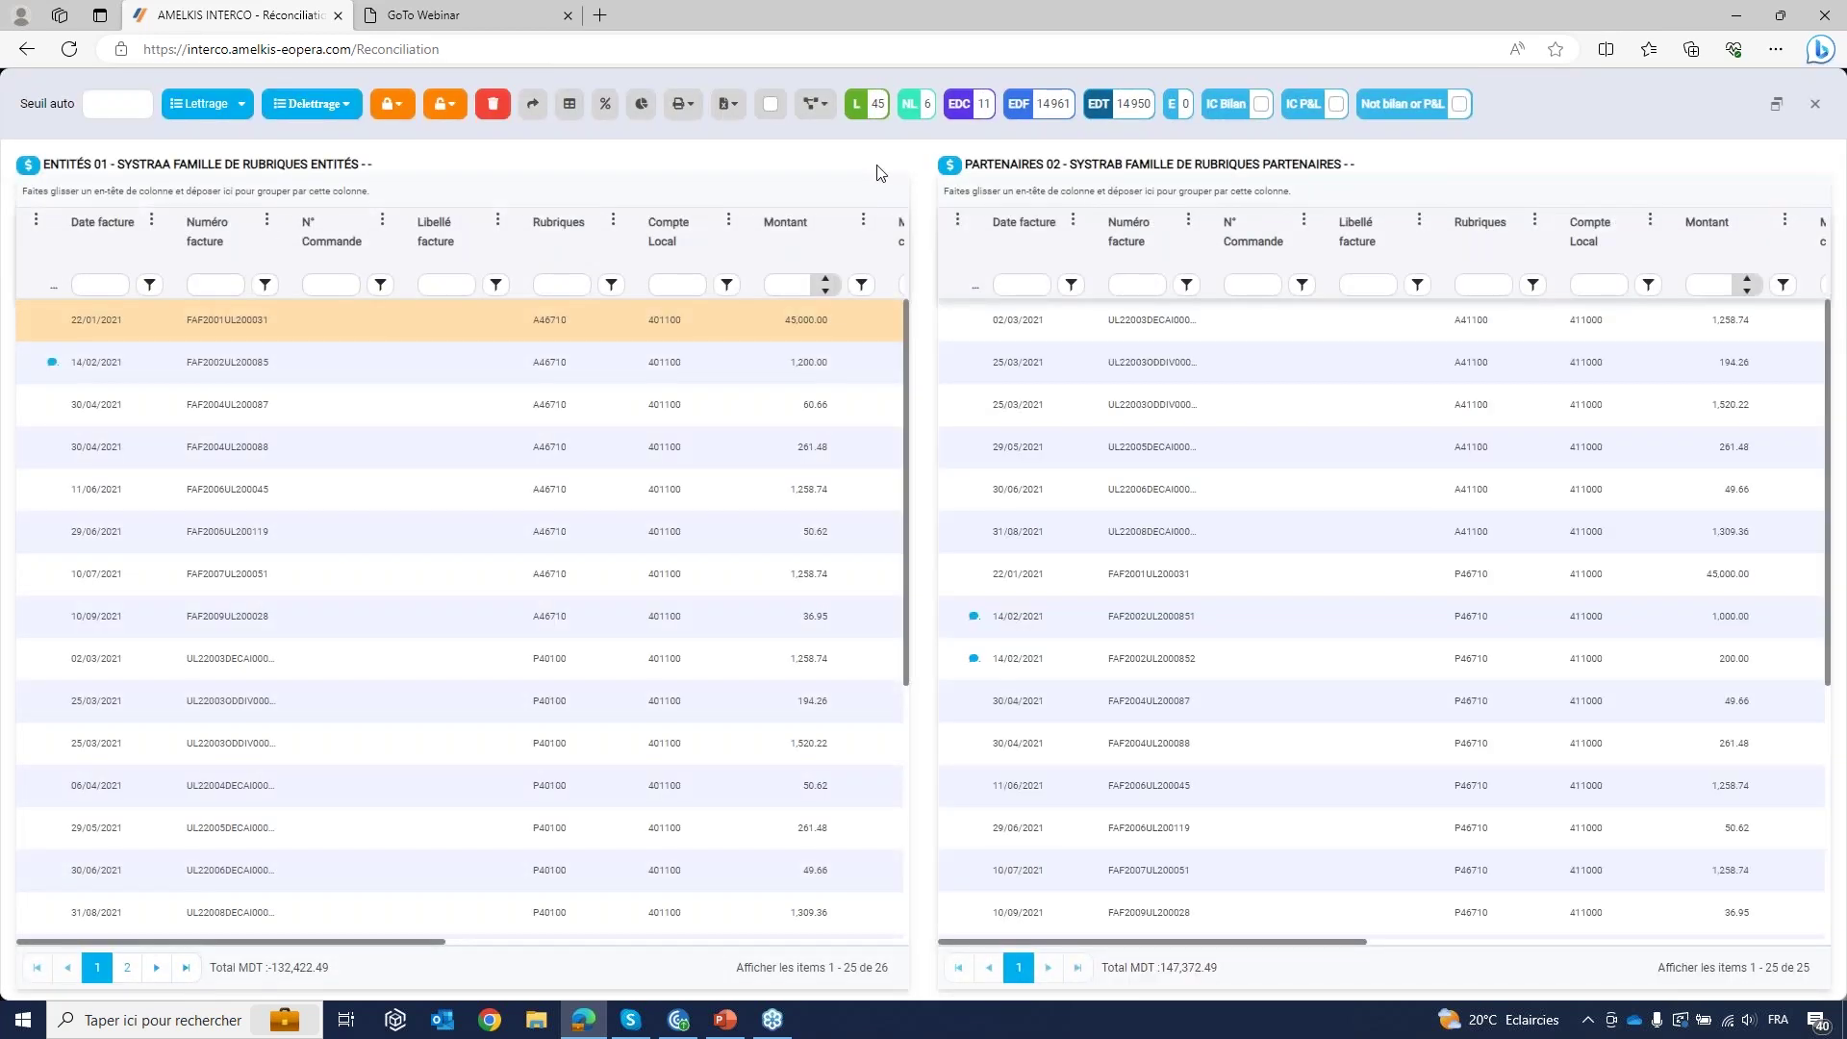
{"action": "left_click", "coordinate": [1814, 104]}
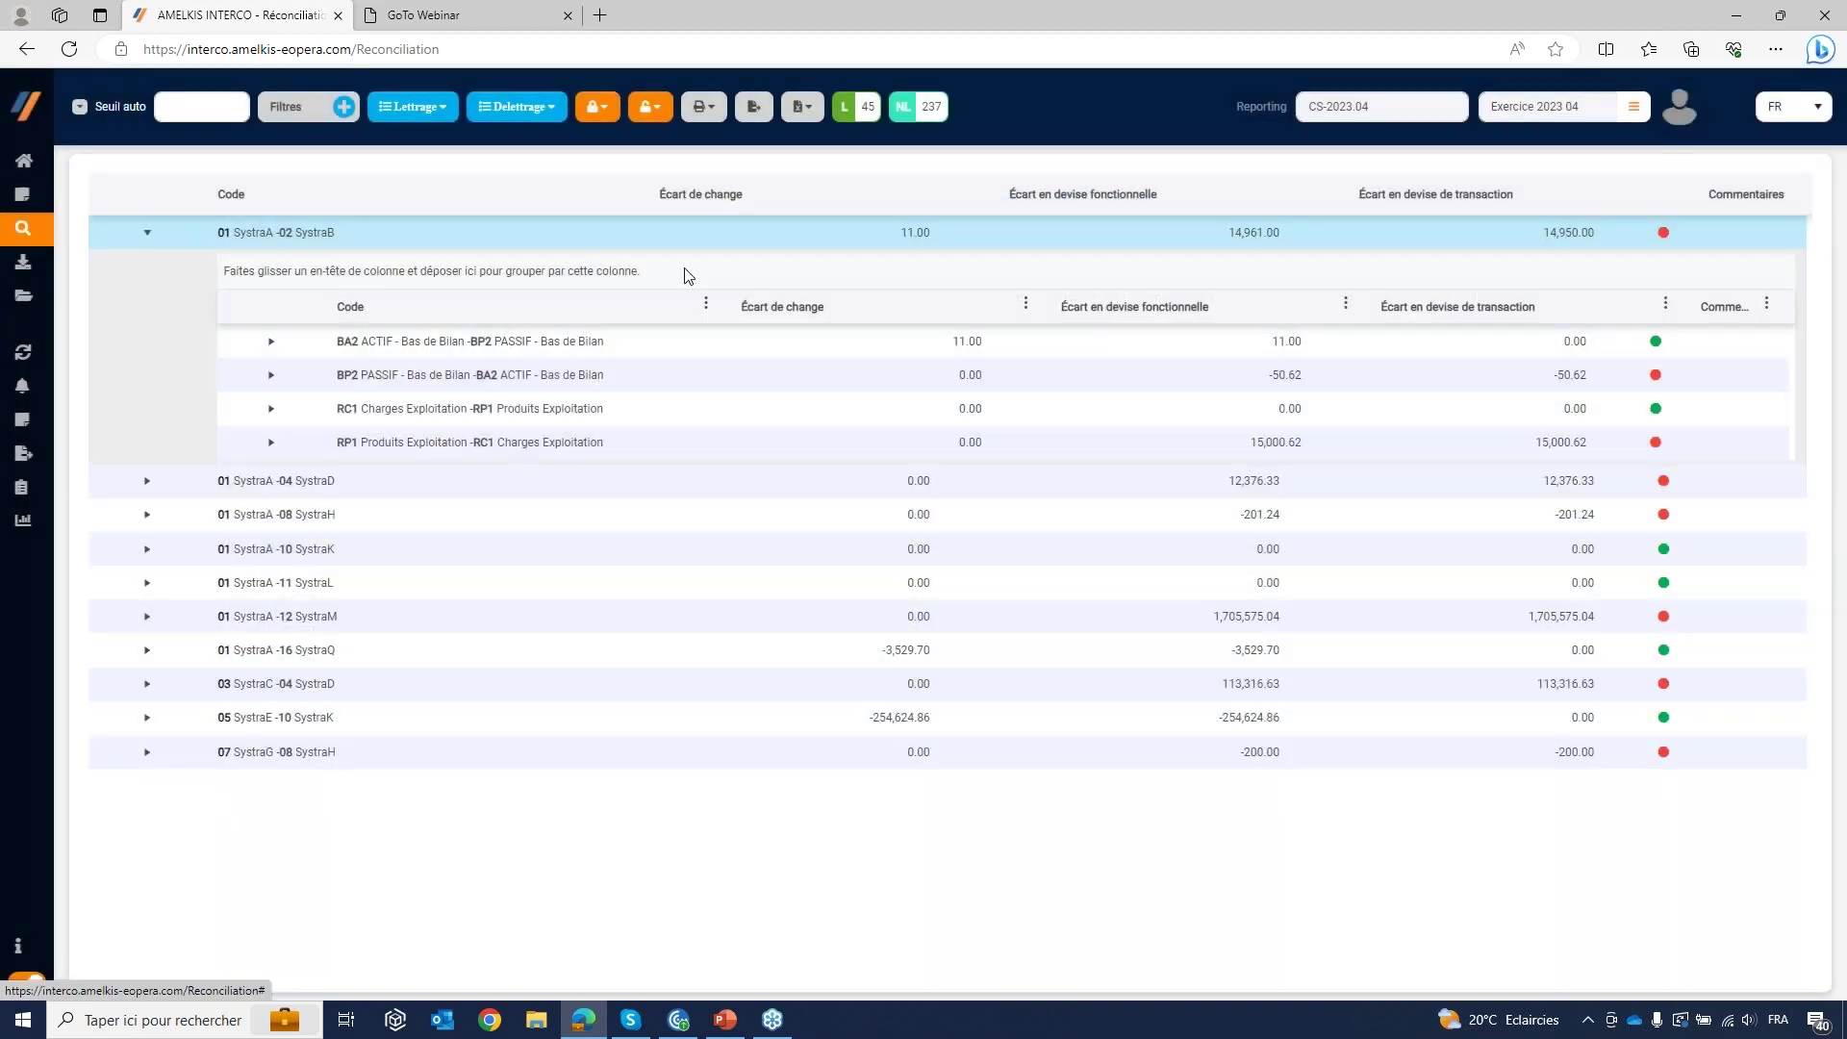
Step: Run automatic matching by N° Facture + MDT from the overview, keeping the manual matching, and reload the Reconciliation page
{"action": "left_click", "coordinate": [441, 113]}
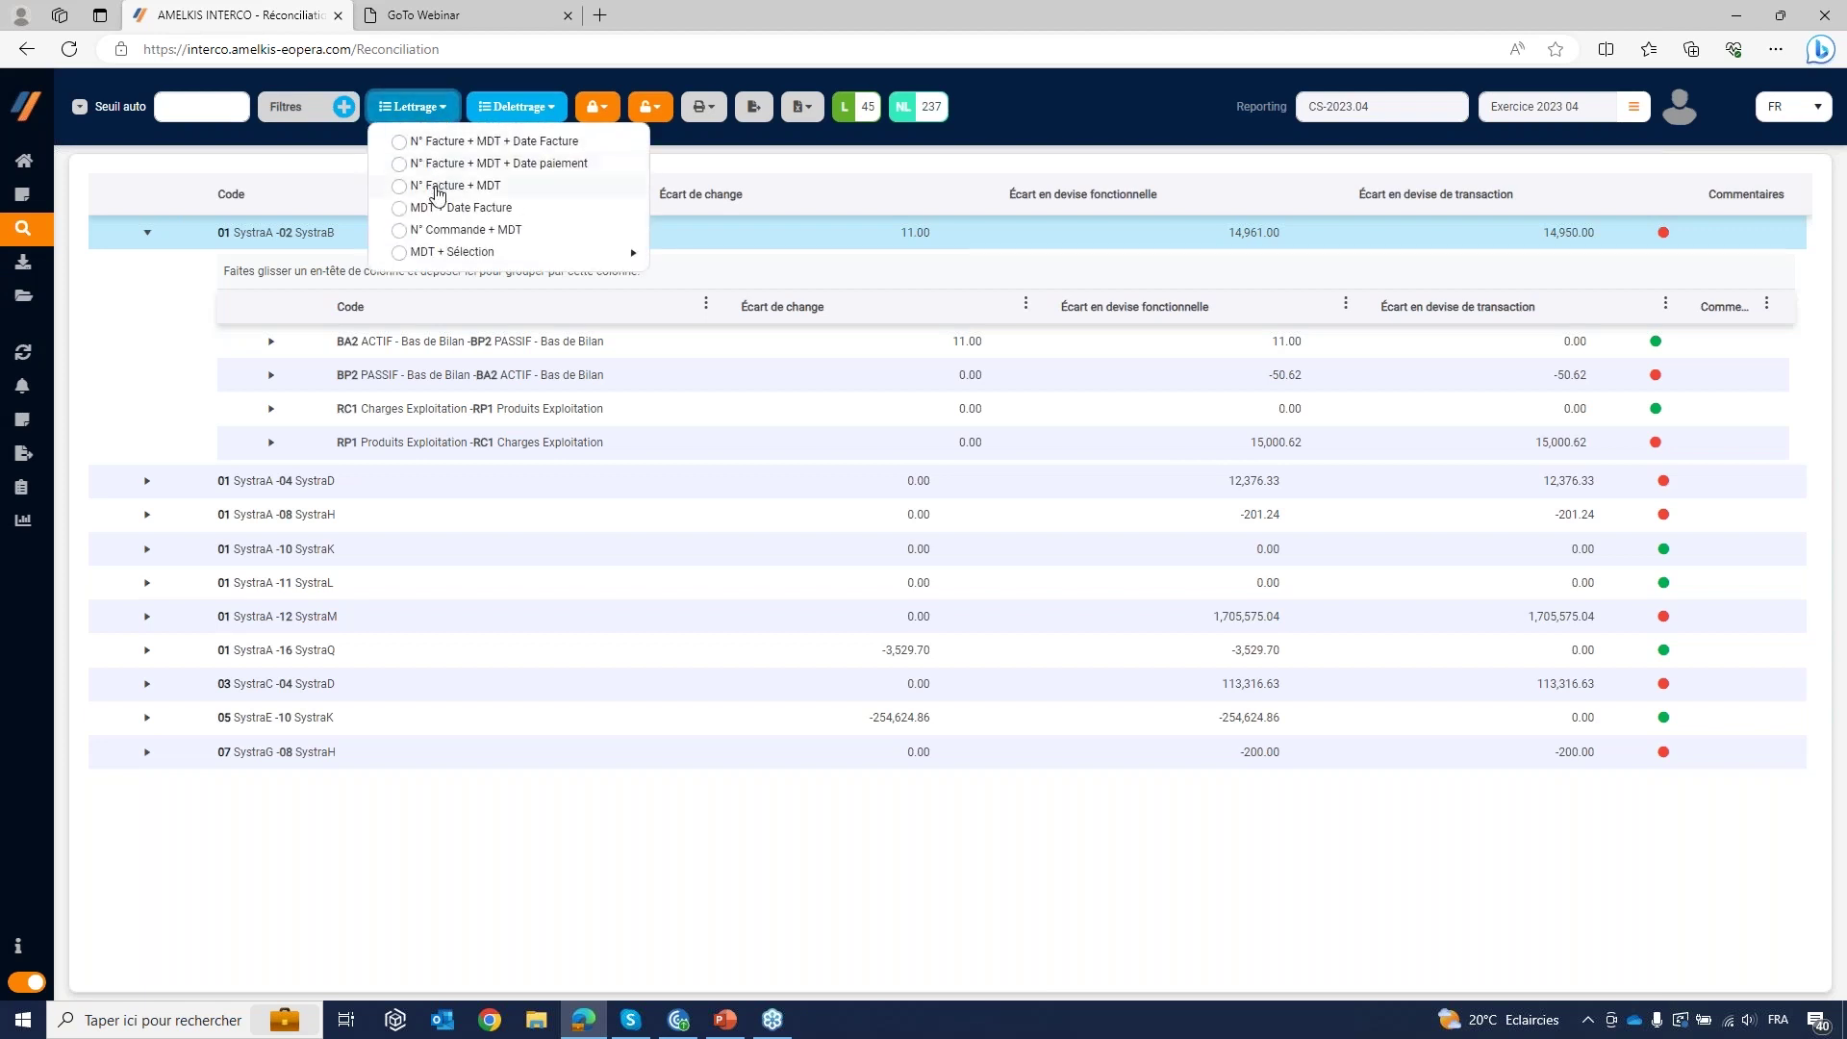
{"action": "left_click", "coordinate": [402, 193]}
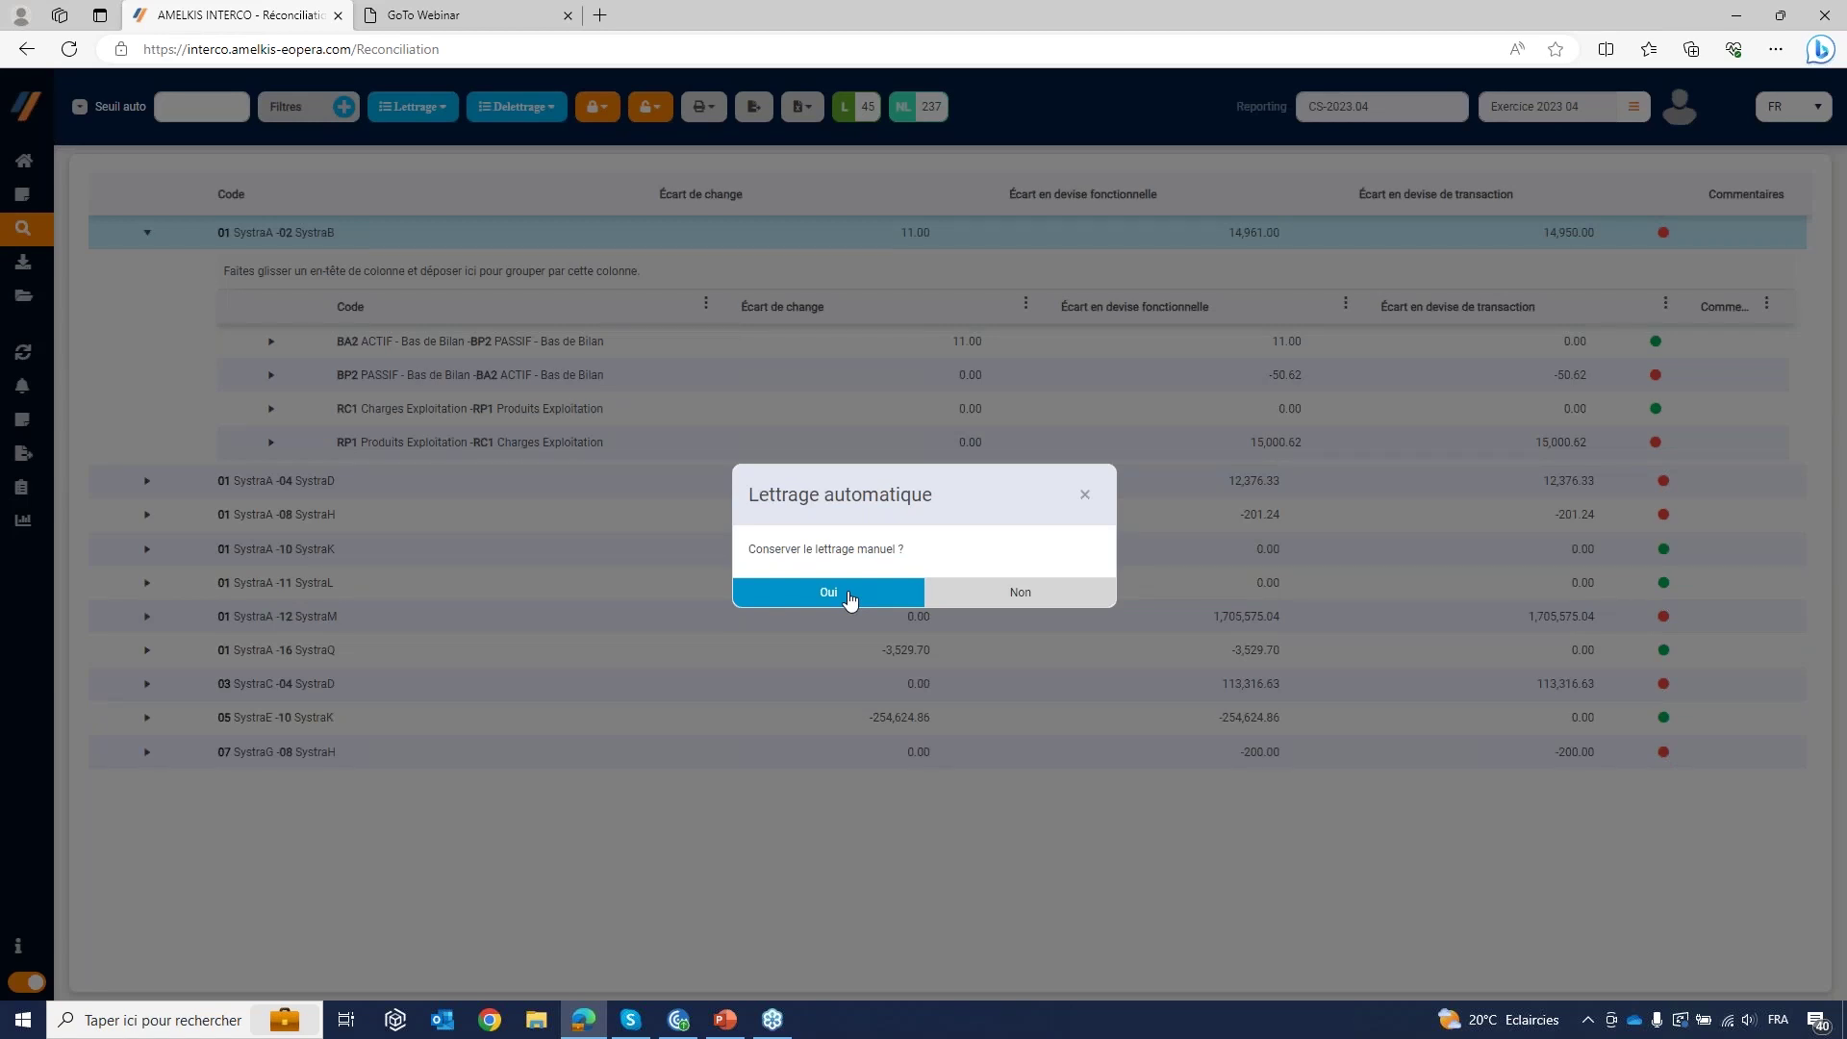
{"action": "left_click", "coordinate": [849, 594]}
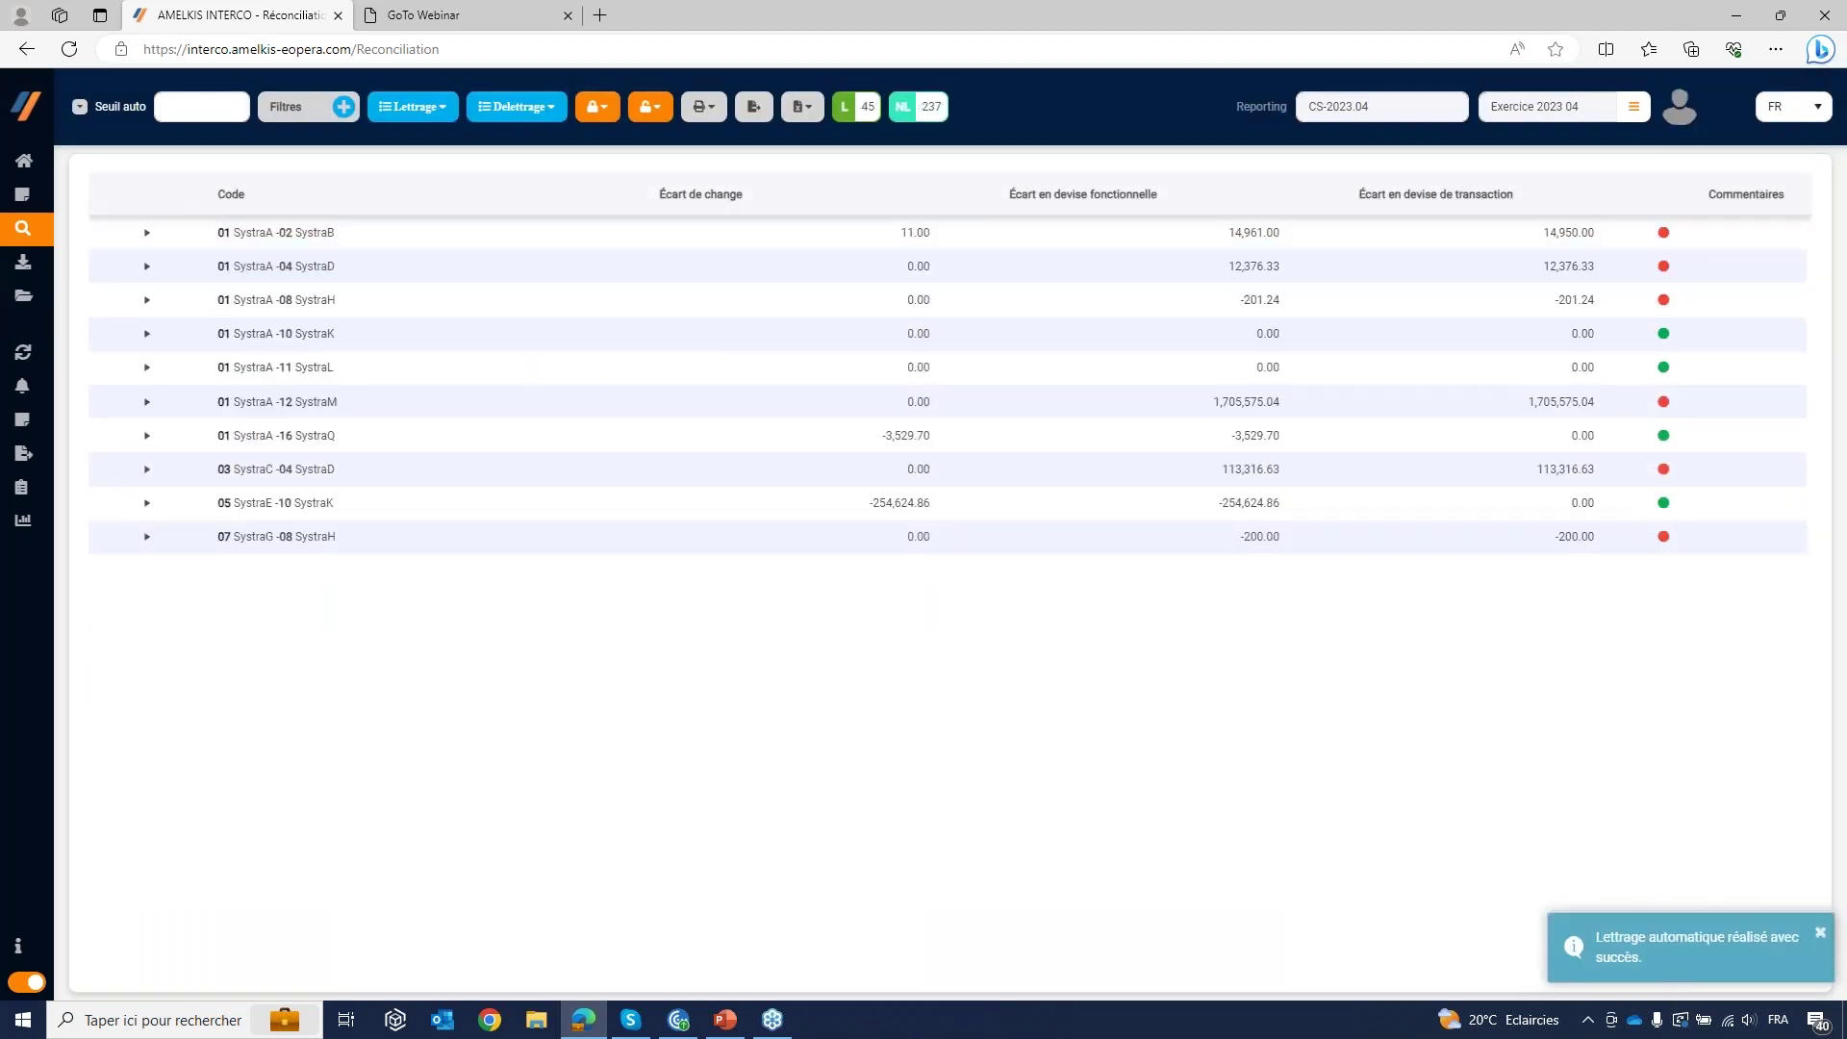
{"action": "left_click", "coordinate": [69, 49]}
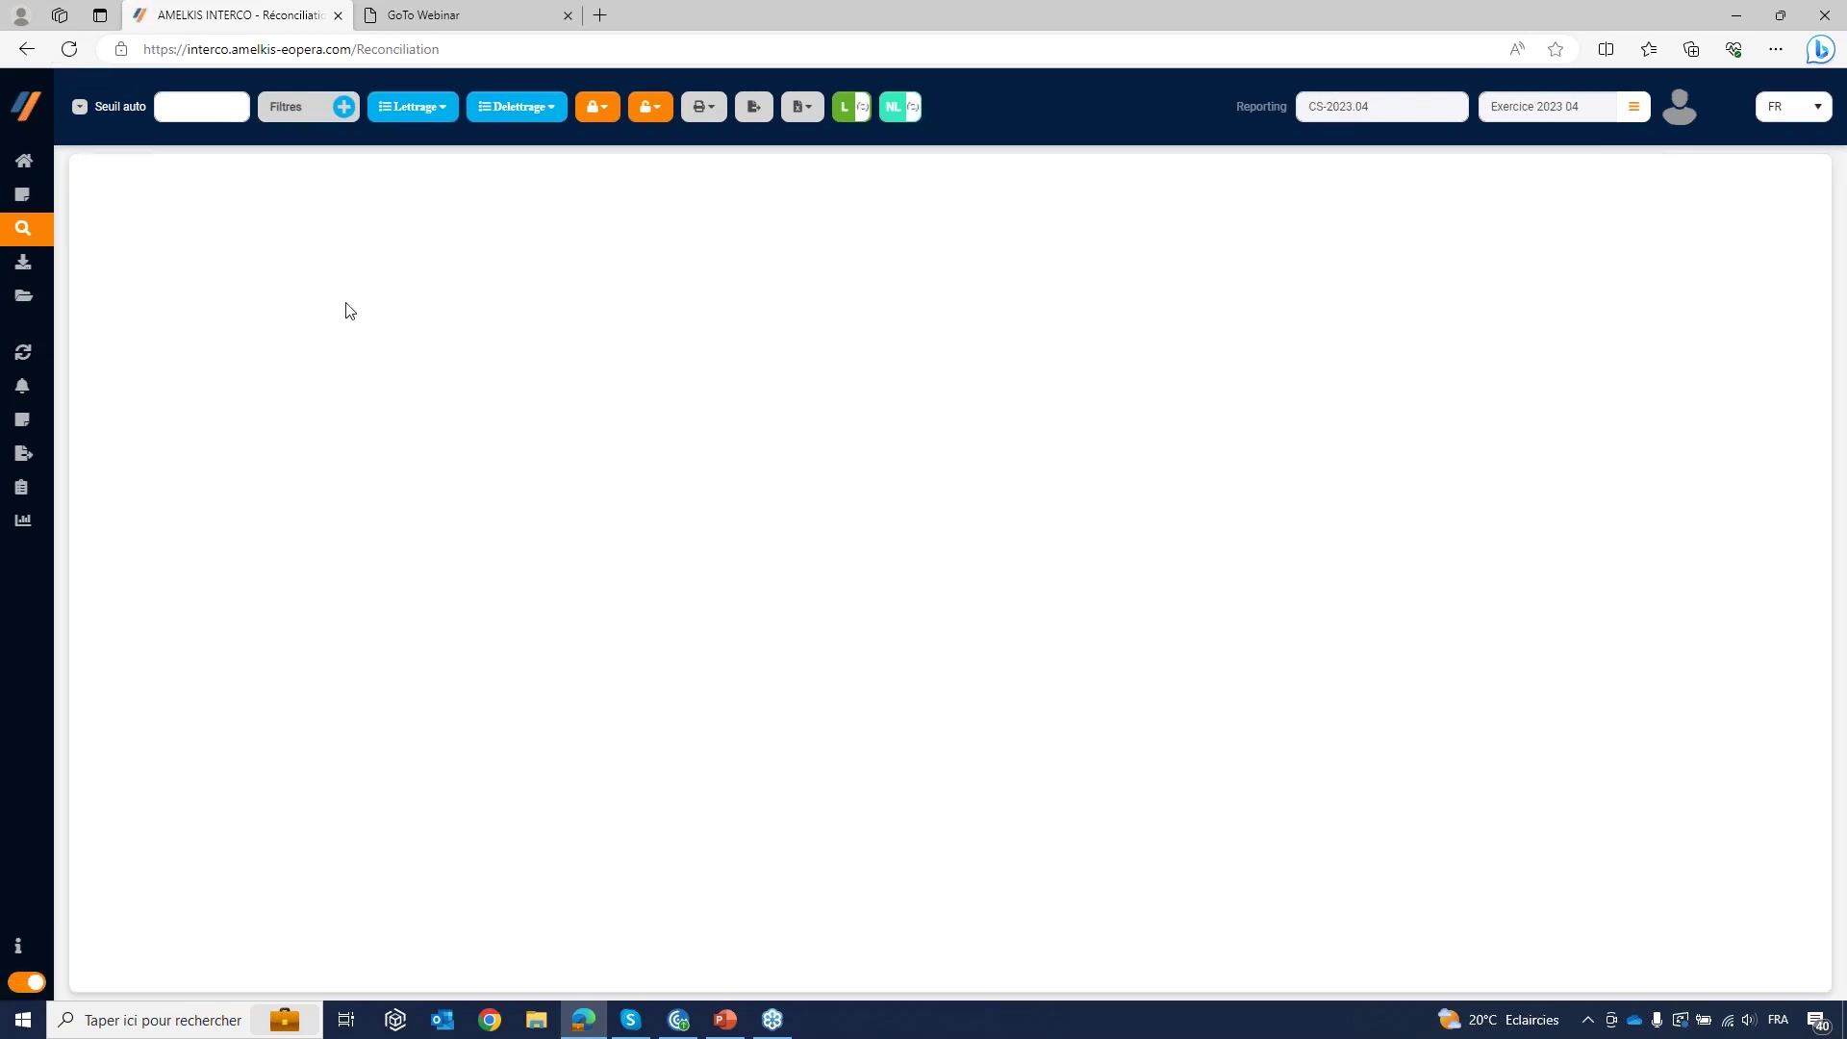
Step: Rerun the N° Facture + MDT automatic matching for all entity pairs with no pair selected, keeping the manual matching
{"action": "left_click", "coordinate": [440, 114]}
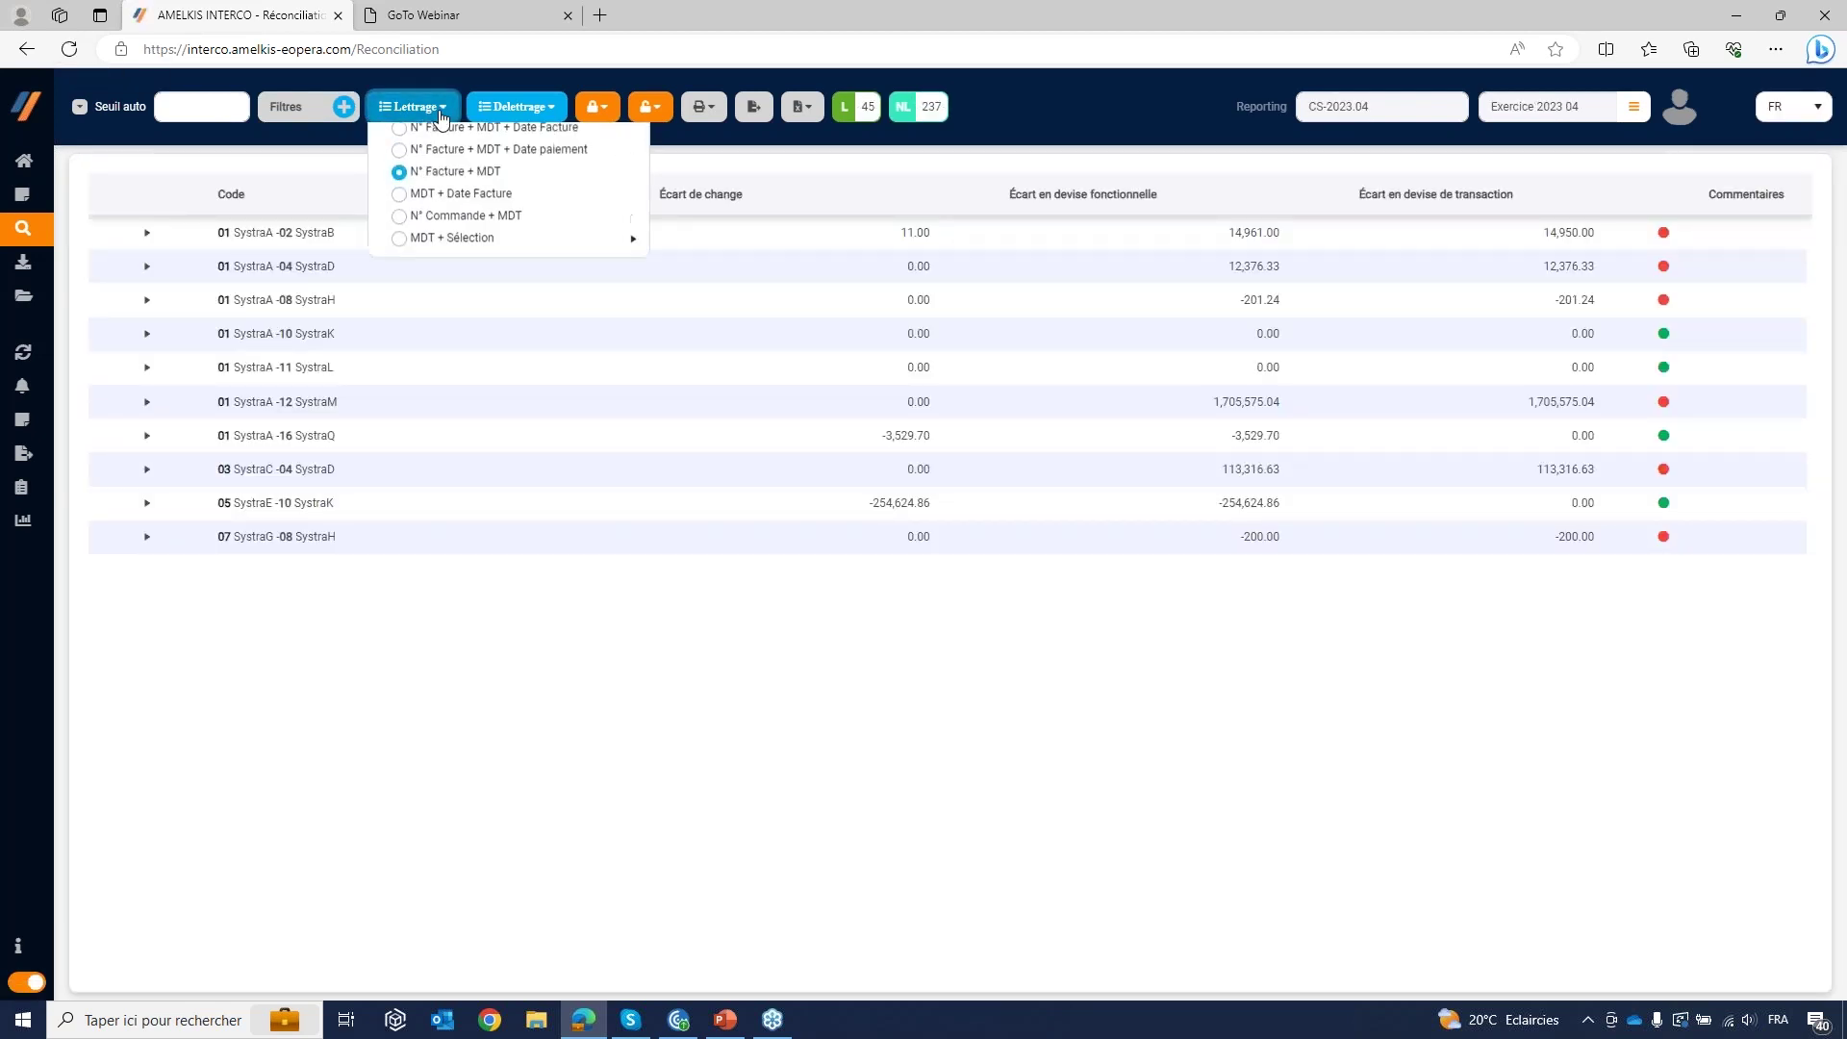
{"action": "left_click", "coordinate": [423, 192]}
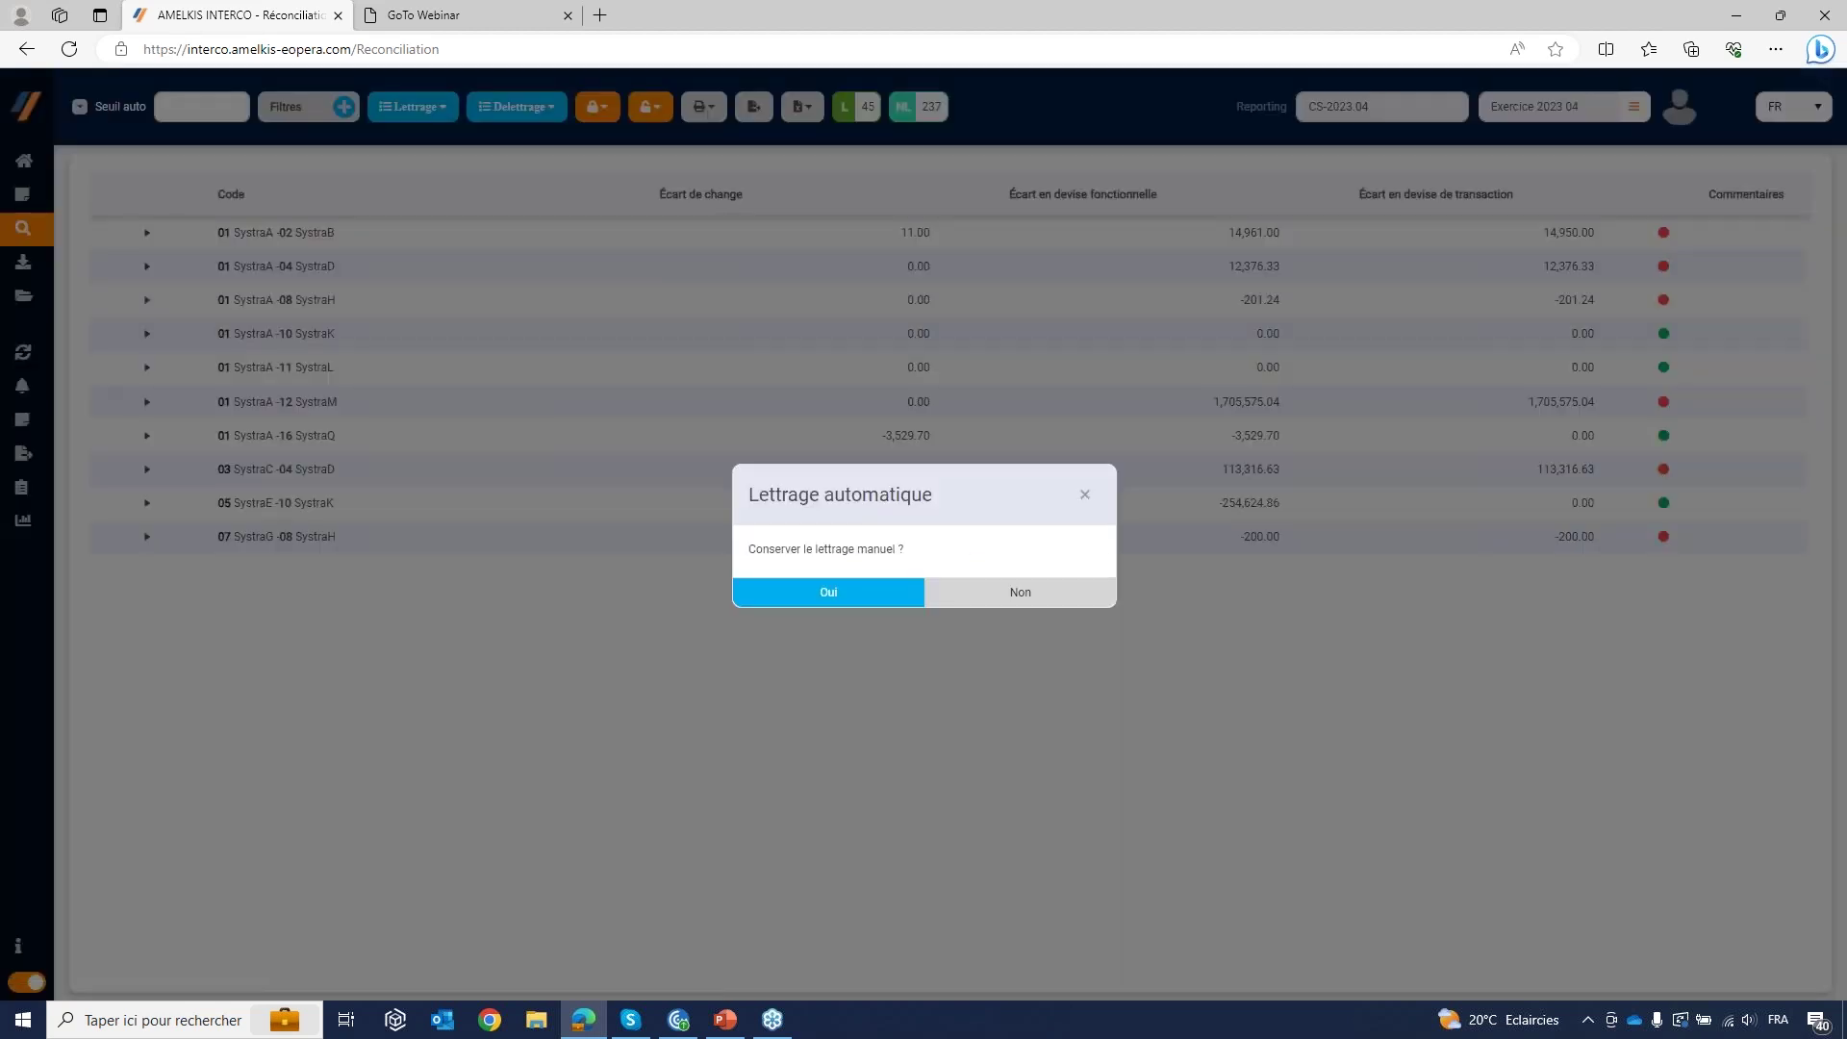
{"action": "left_click", "coordinate": [871, 599]}
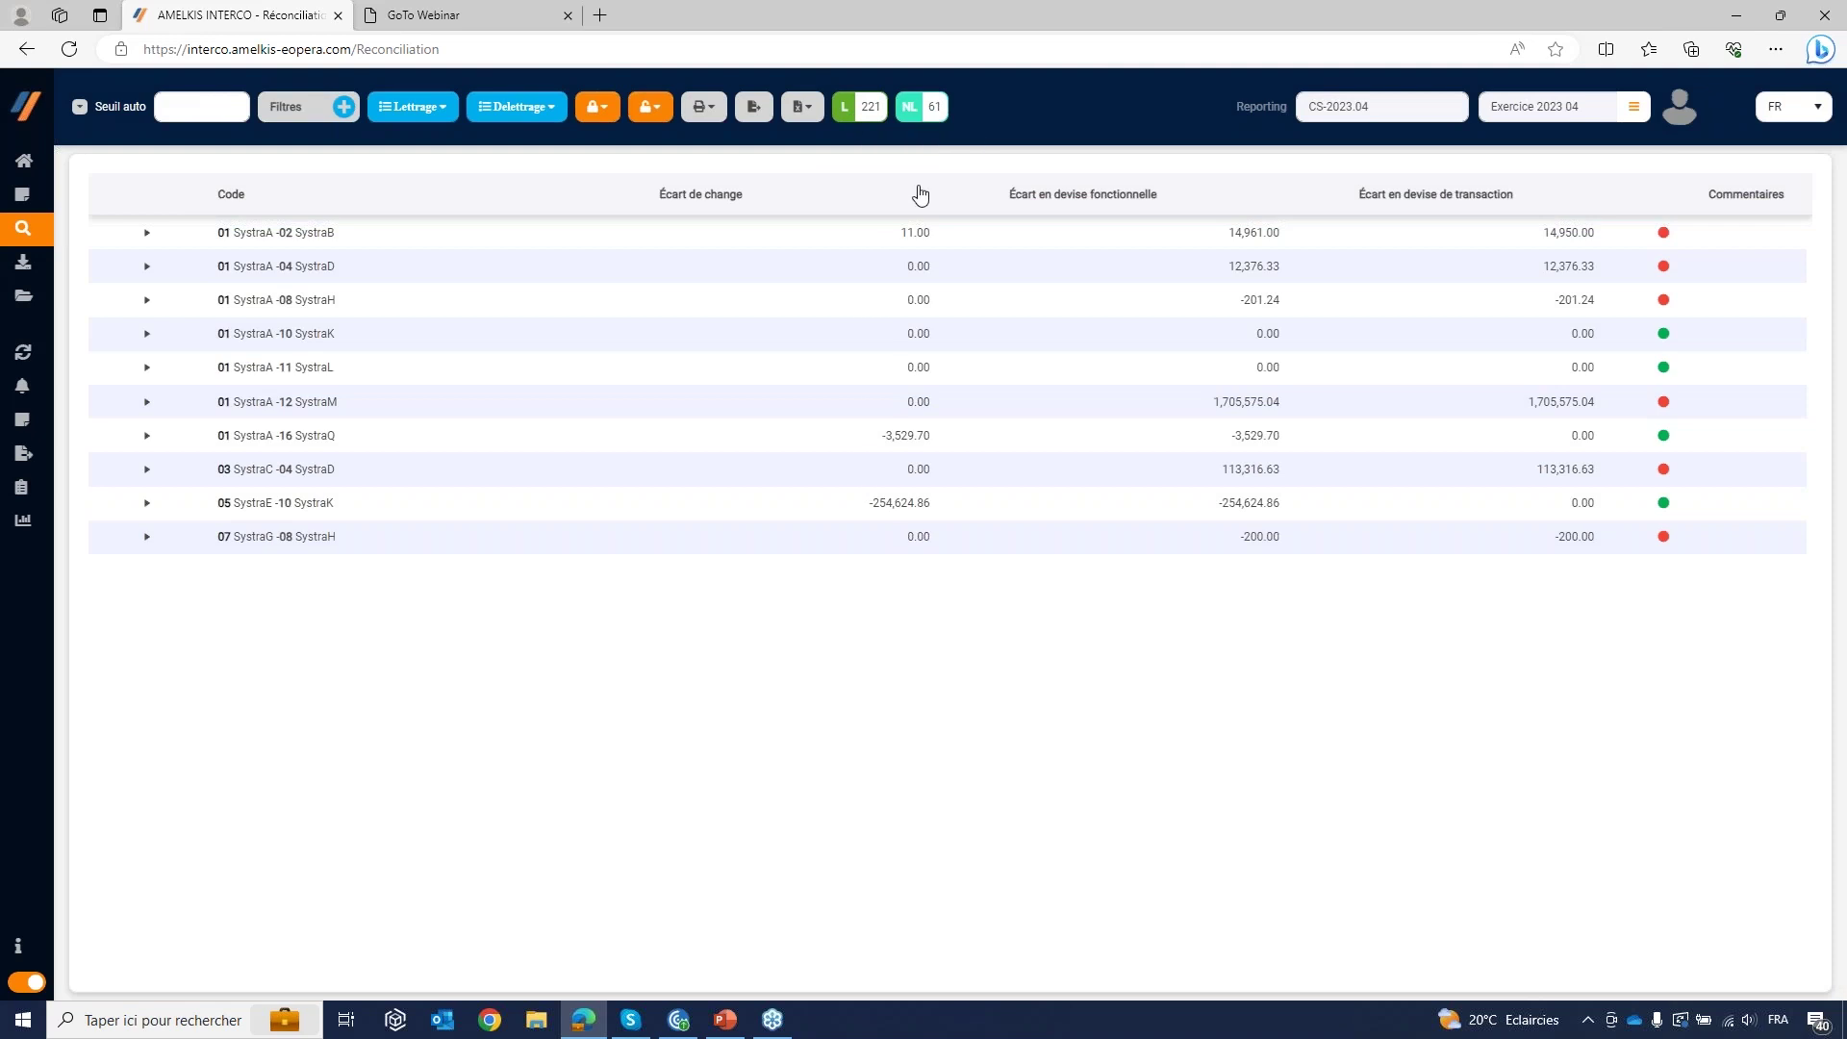
Step: Filter the overview by unmatched invoices and by matched invoices, and expand the 01 SystraA - 02 SystraB pair
{"action": "left_click", "coordinate": [930, 108]}
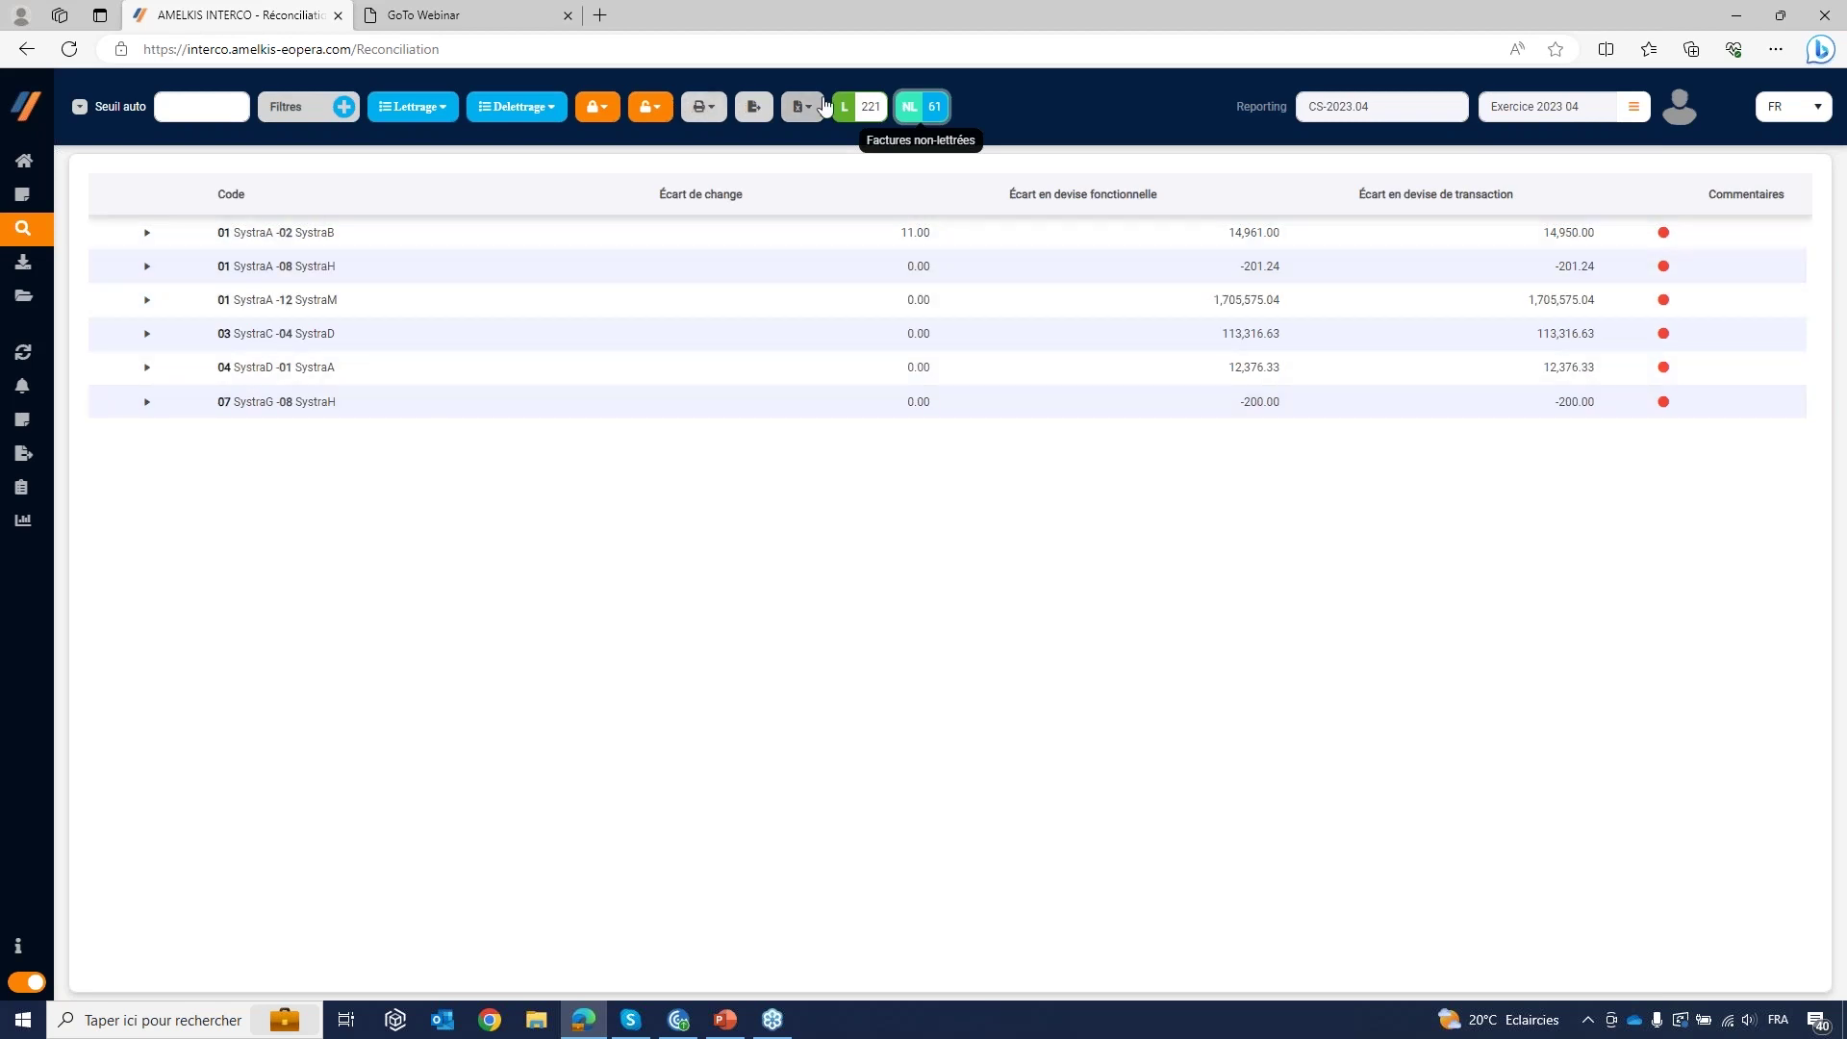
{"action": "left_click", "coordinate": [868, 107]}
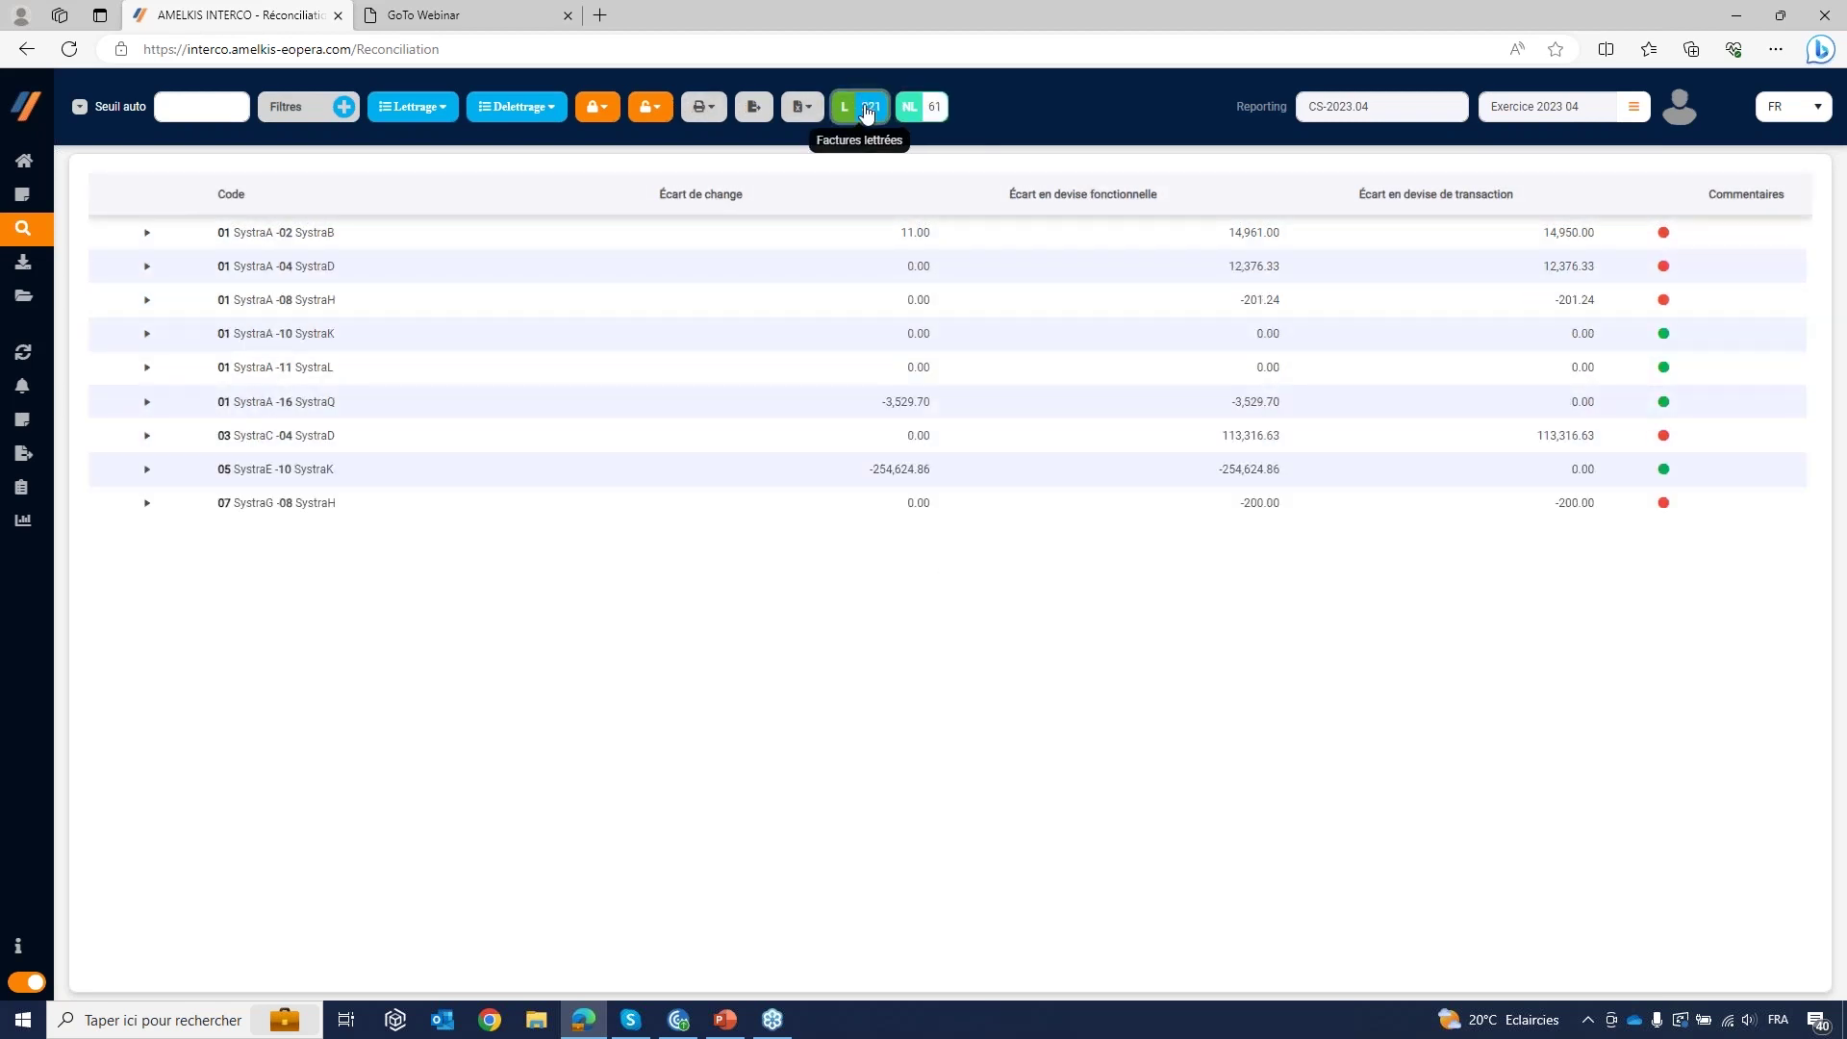
{"action": "left_click", "coordinate": [146, 234]}
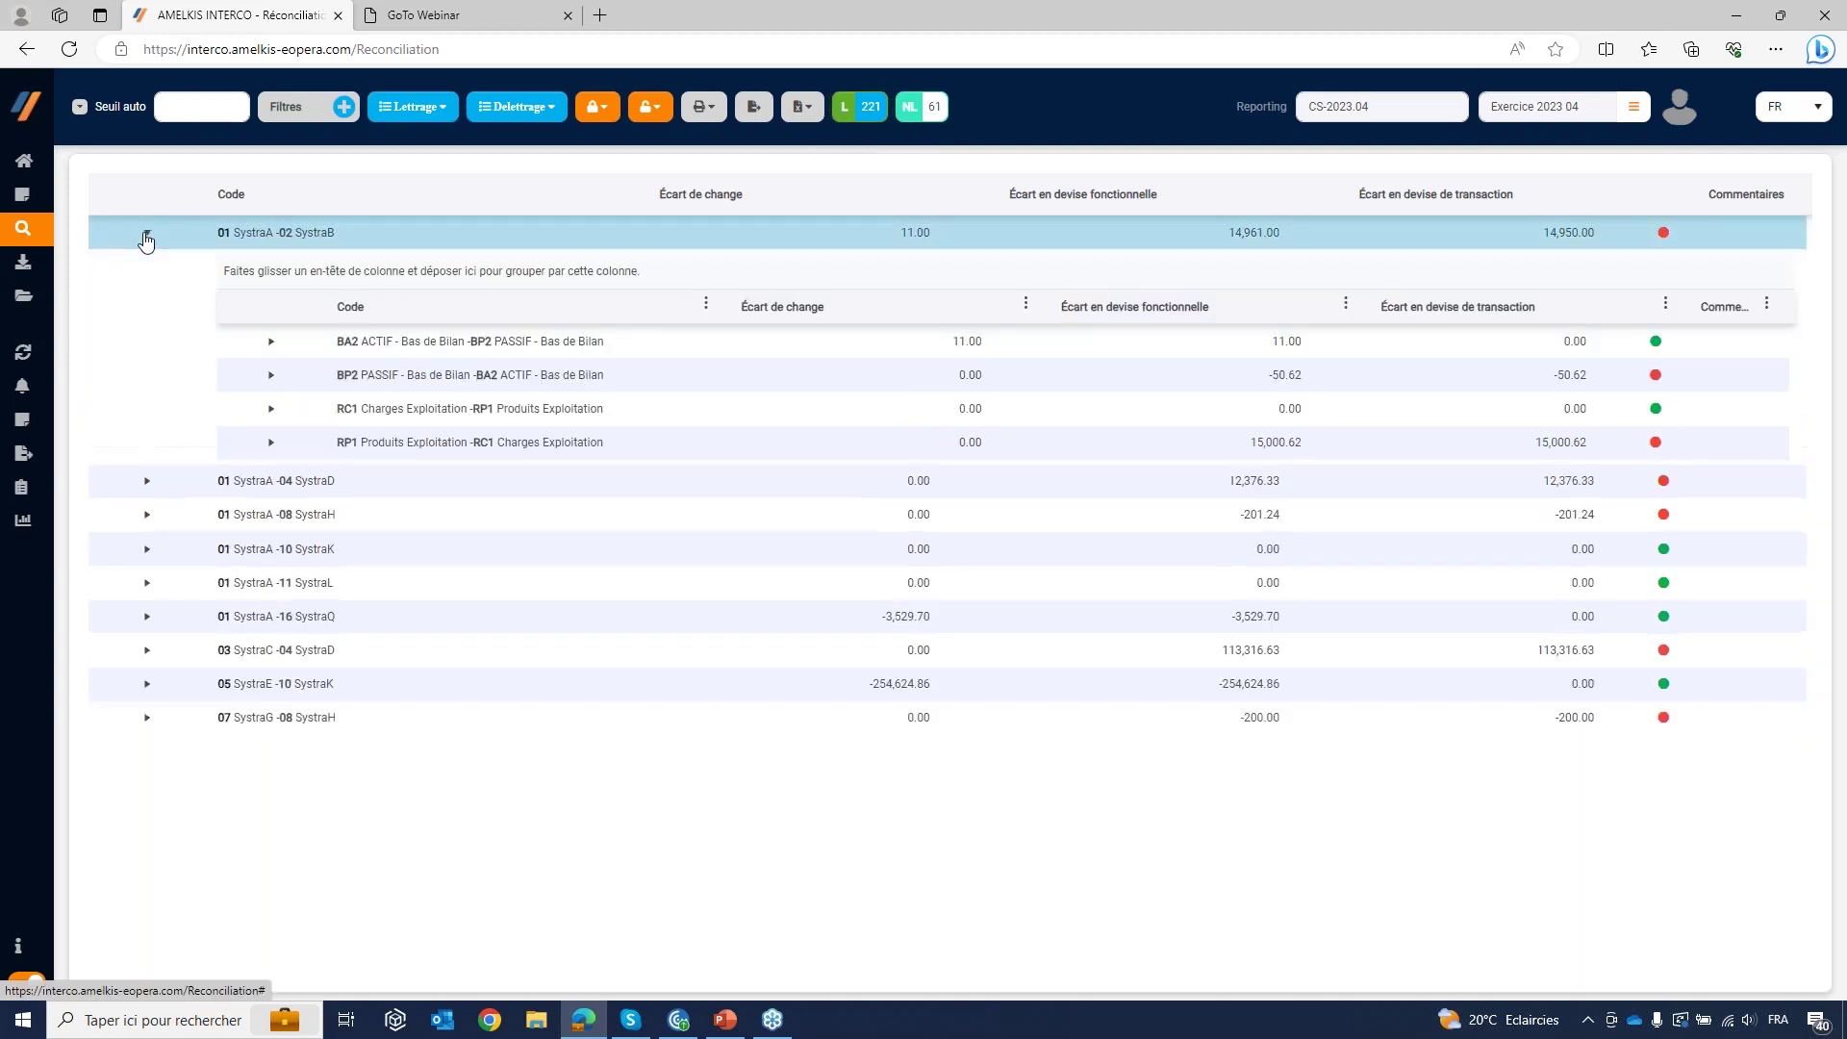
Step: Look through the invoice locking options and export the Rapport Données d'origines / Données modifiées
{"action": "left_click", "coordinate": [607, 113]}
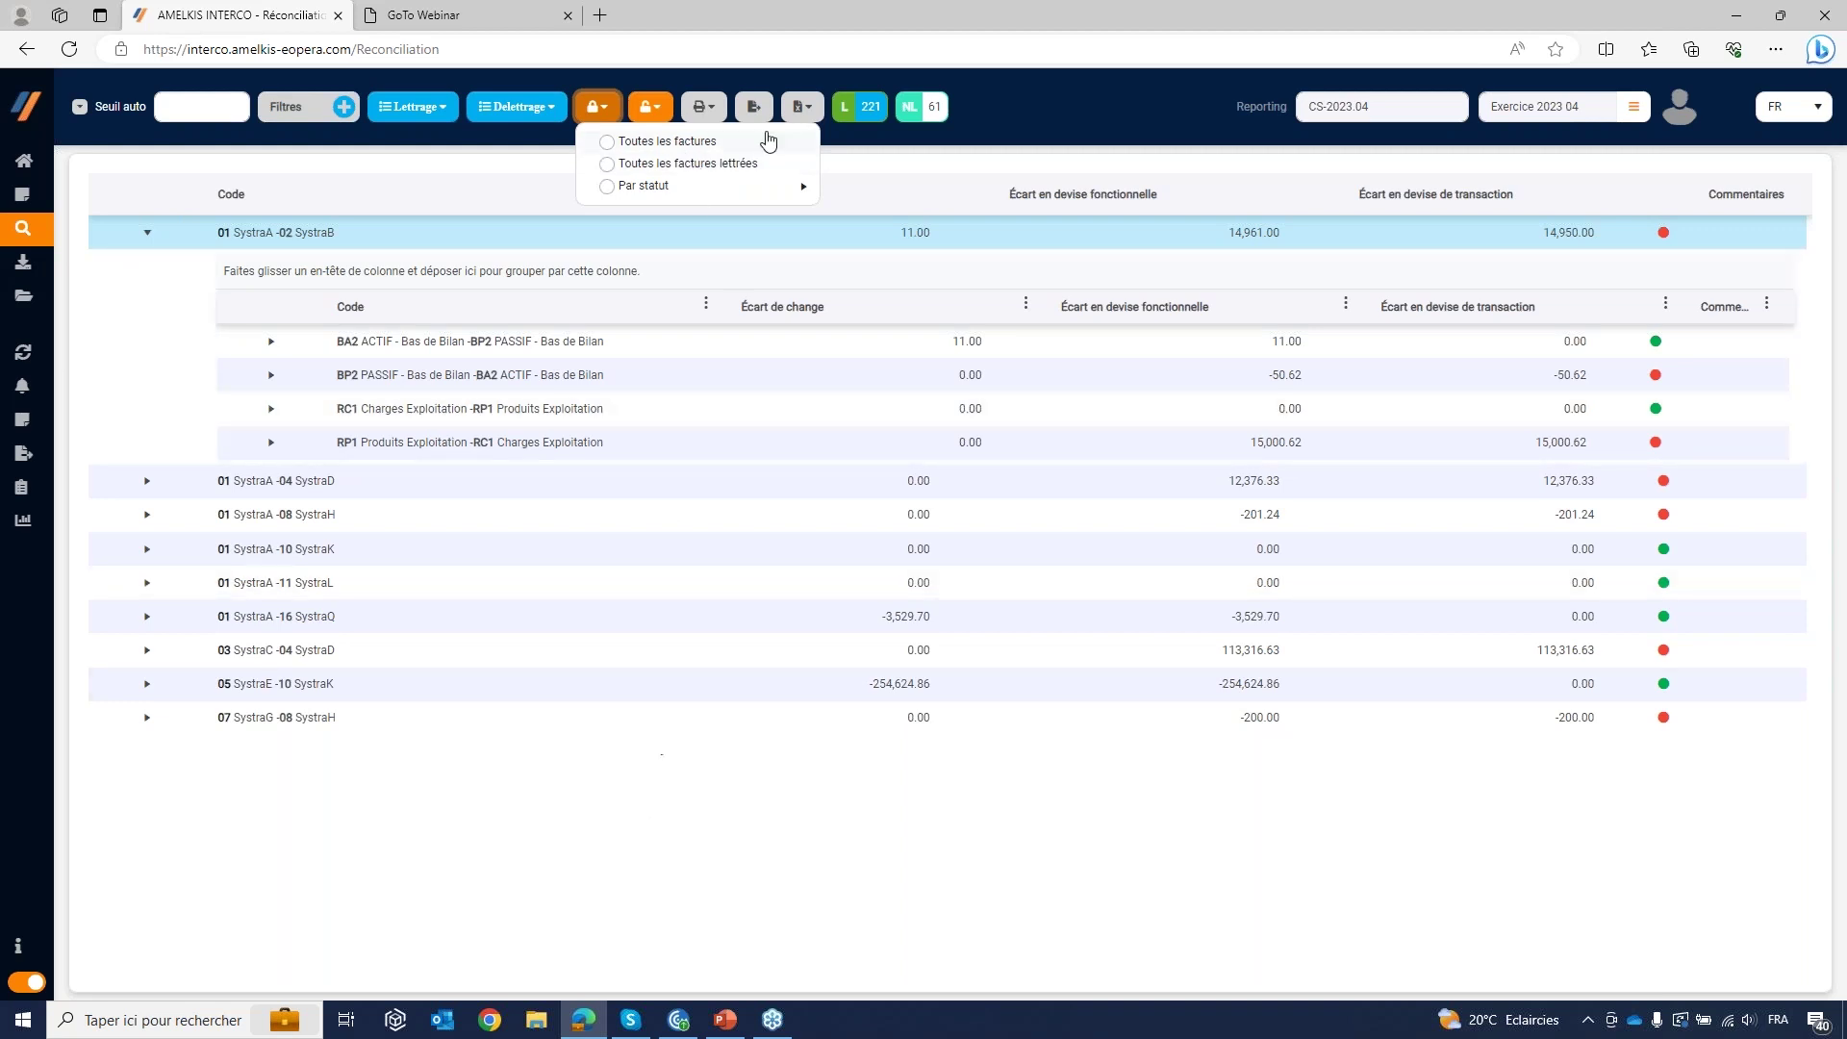
{"action": "left_click", "coordinate": [804, 114]}
{"action": "left_click", "coordinate": [806, 120]}
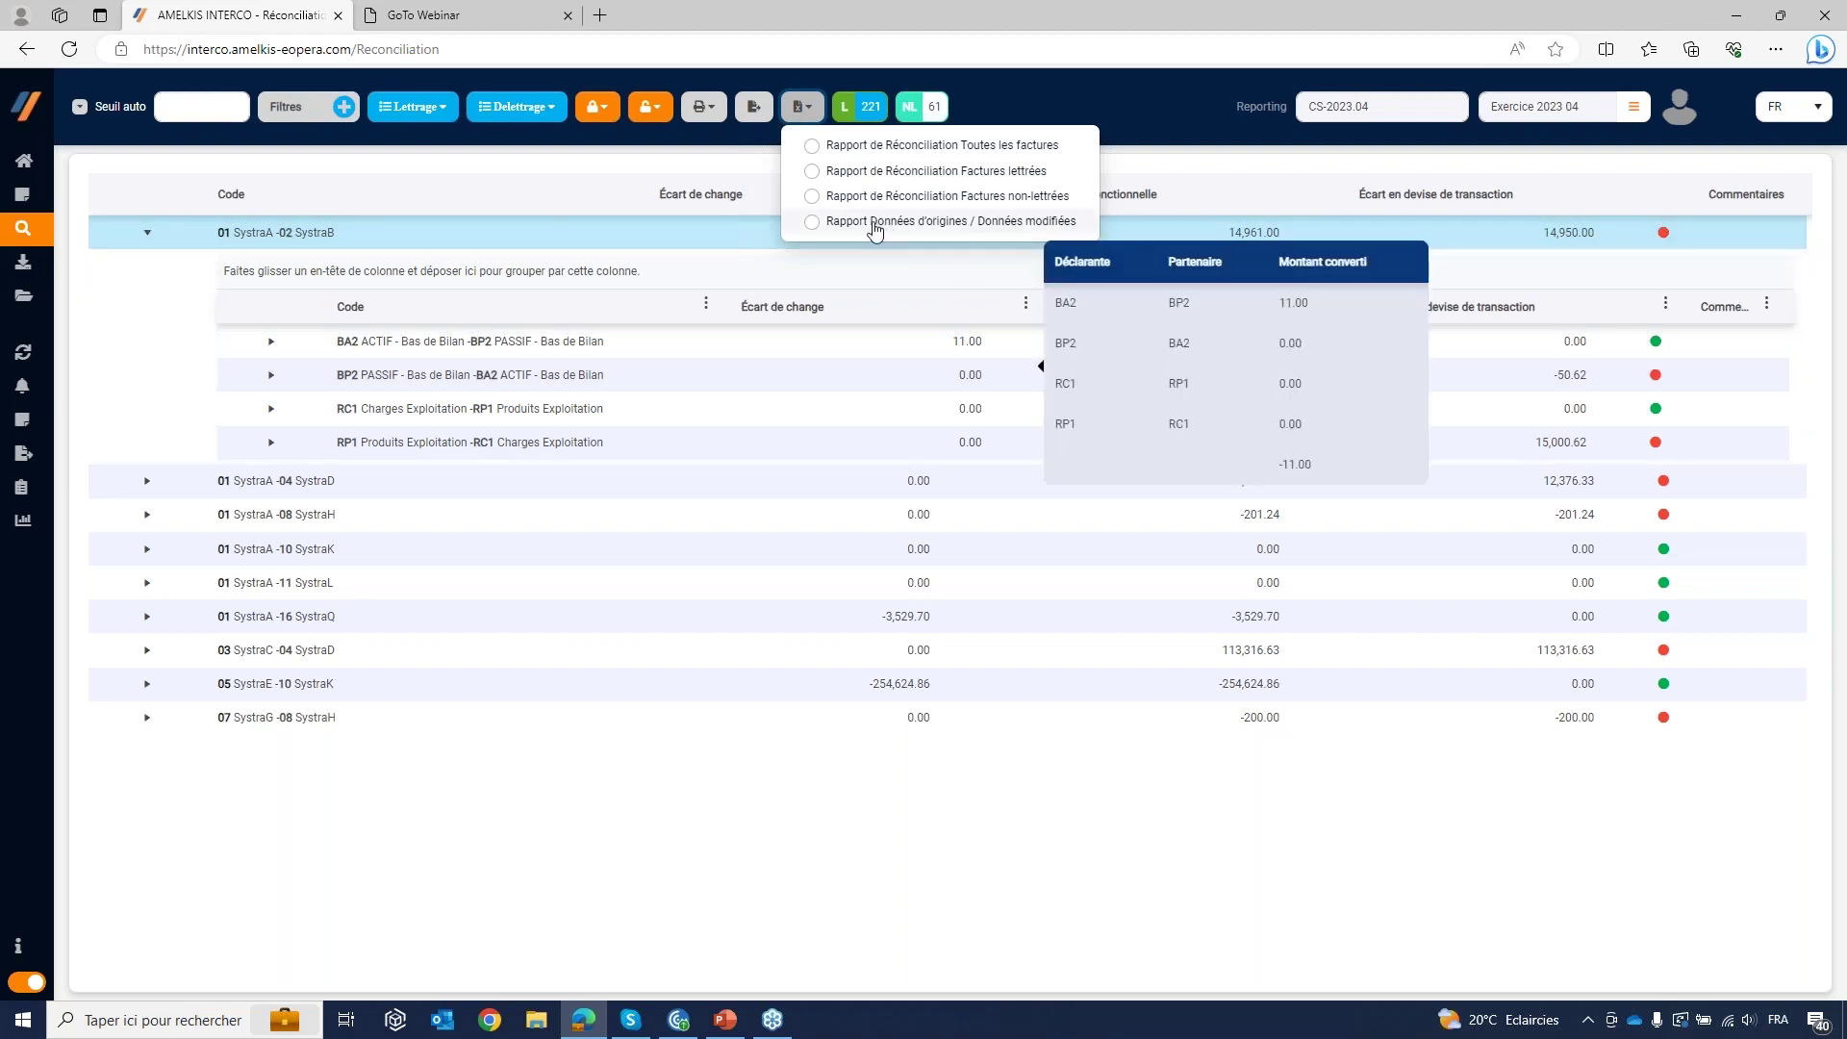
{"action": "left_click", "coordinate": [811, 224]}
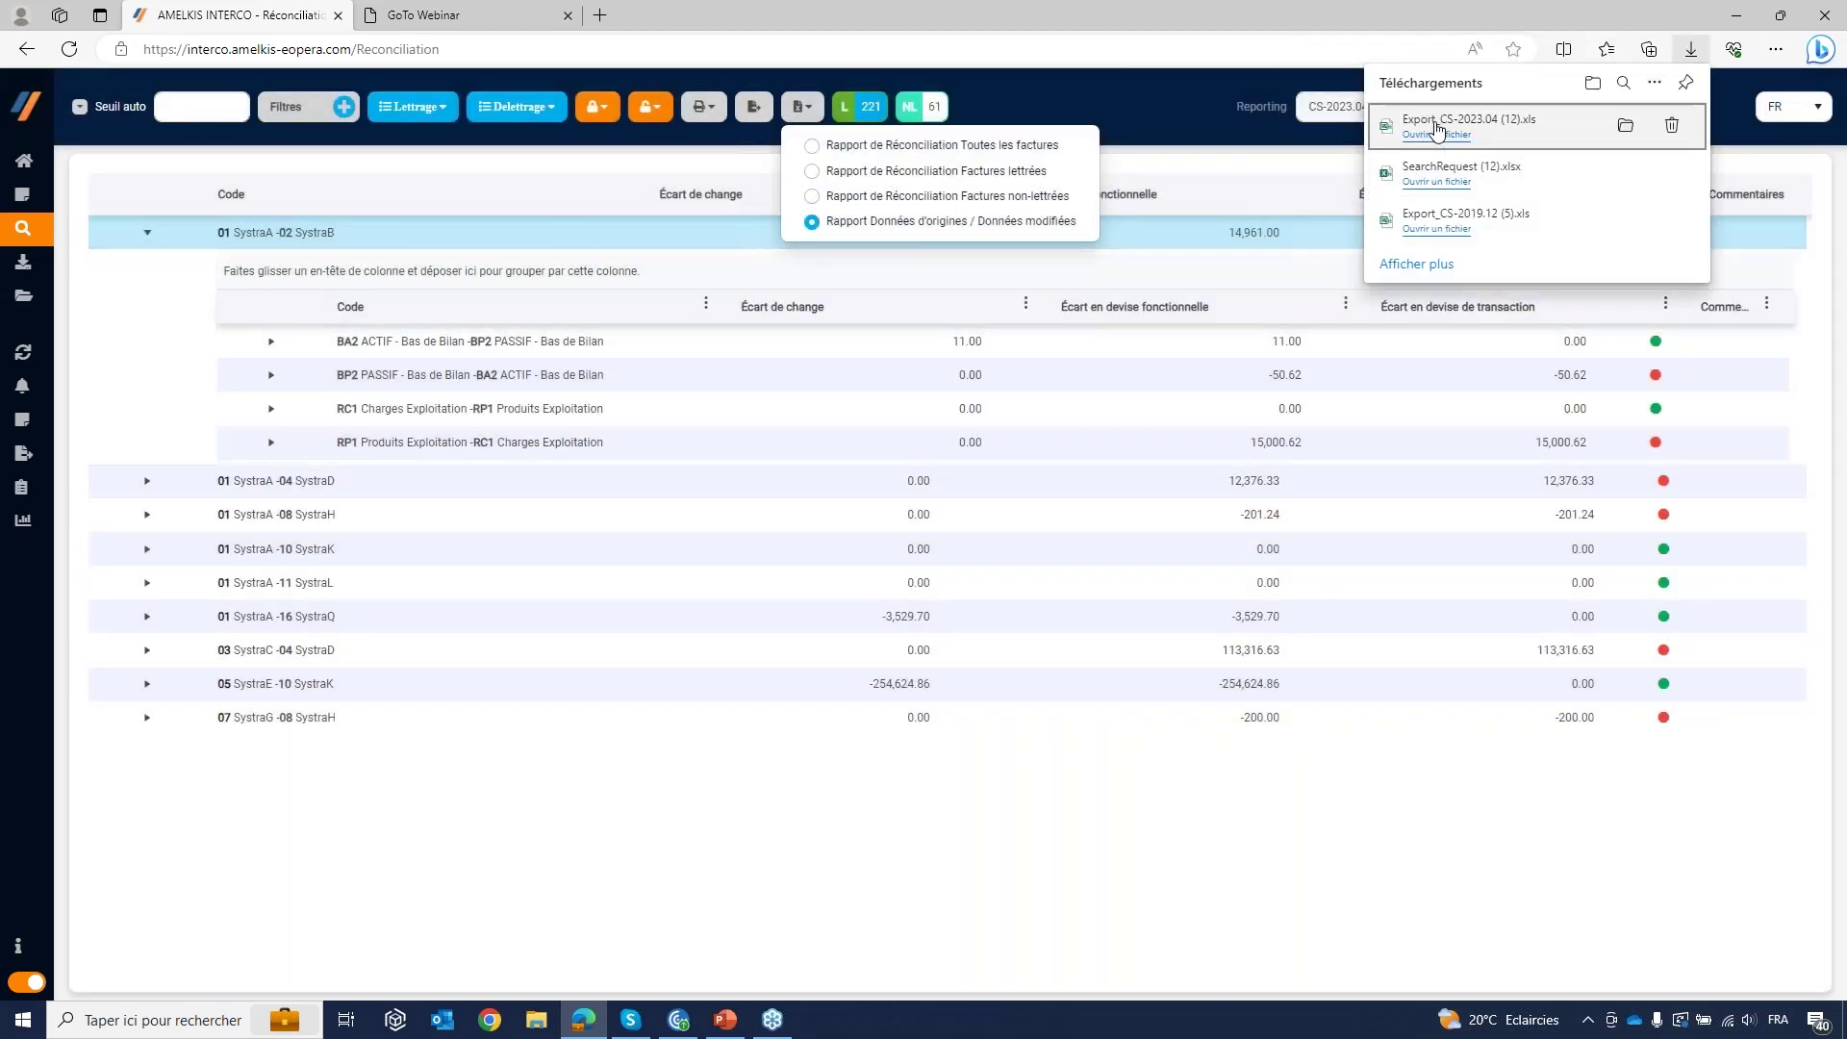
Step: Open the downloaded Export_CS-2023.04 (12).xls in Excel, maximize it, and examine the Données d'origine and Données modifiées columns
{"action": "left_click", "coordinate": [1436, 128]}
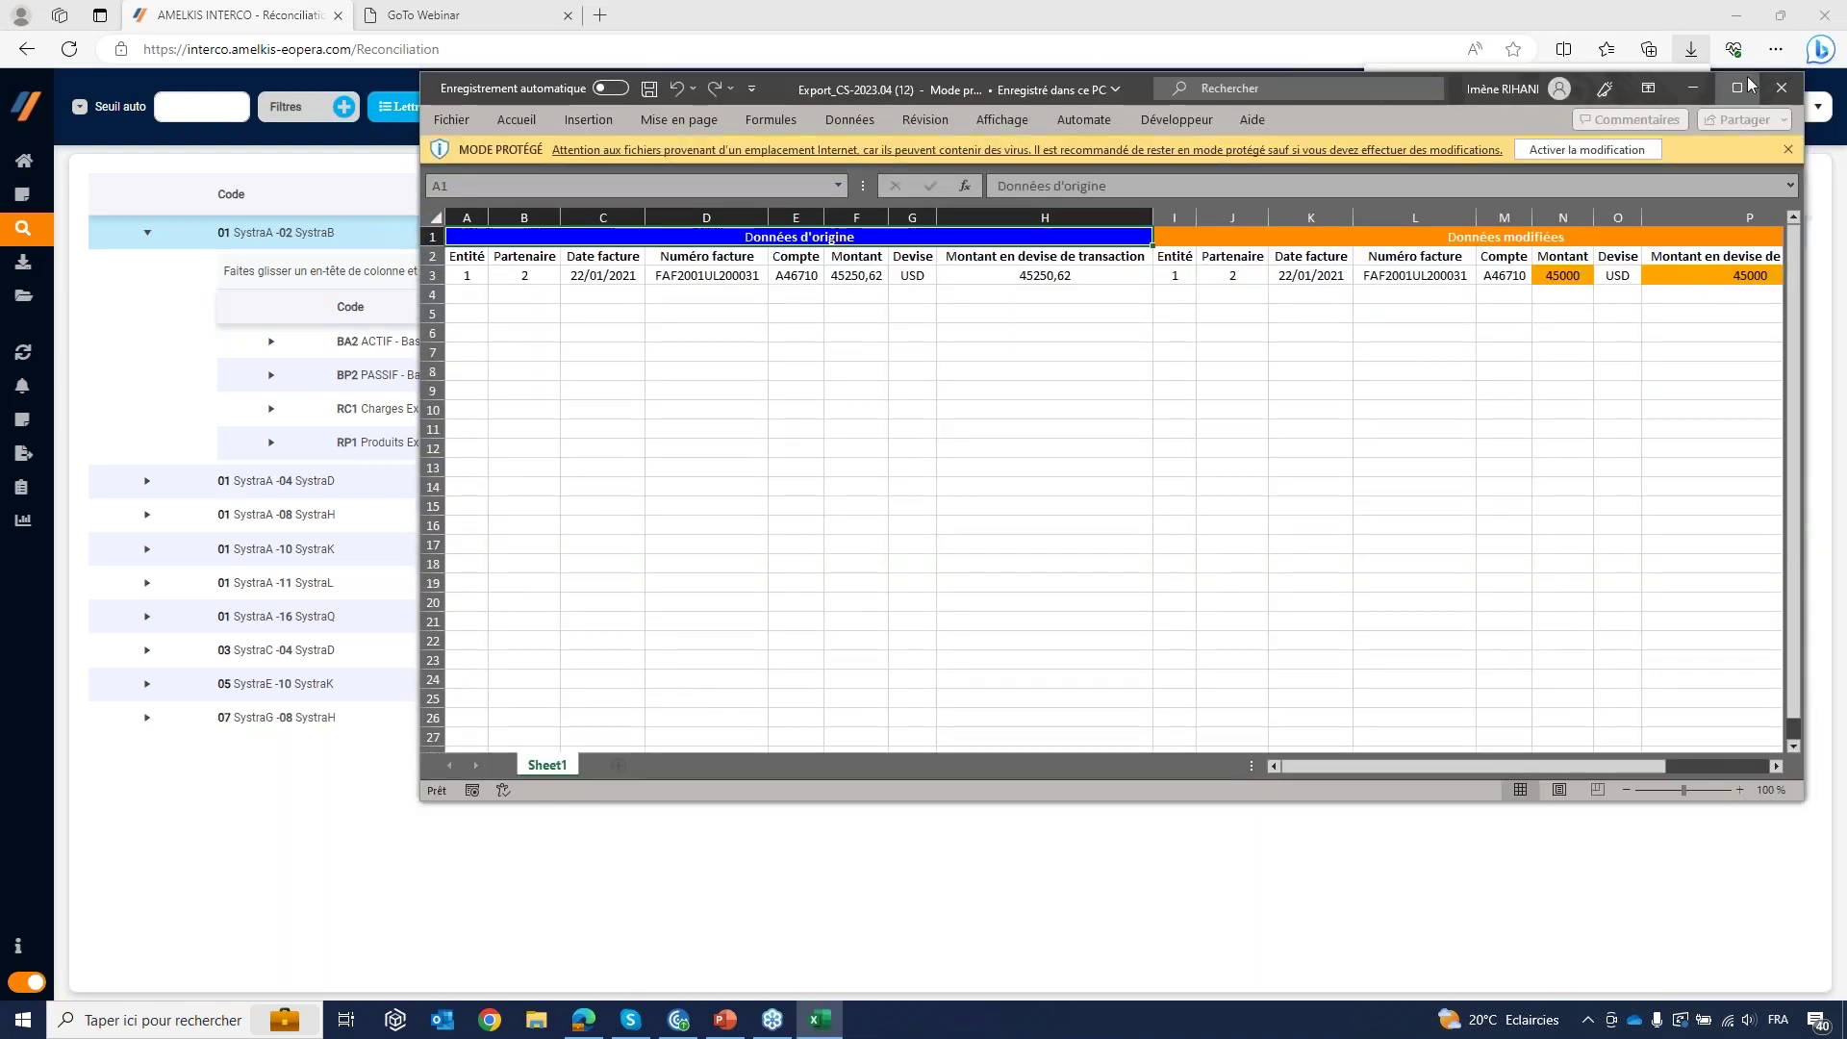
{"action": "left_click", "coordinate": [1737, 89]}
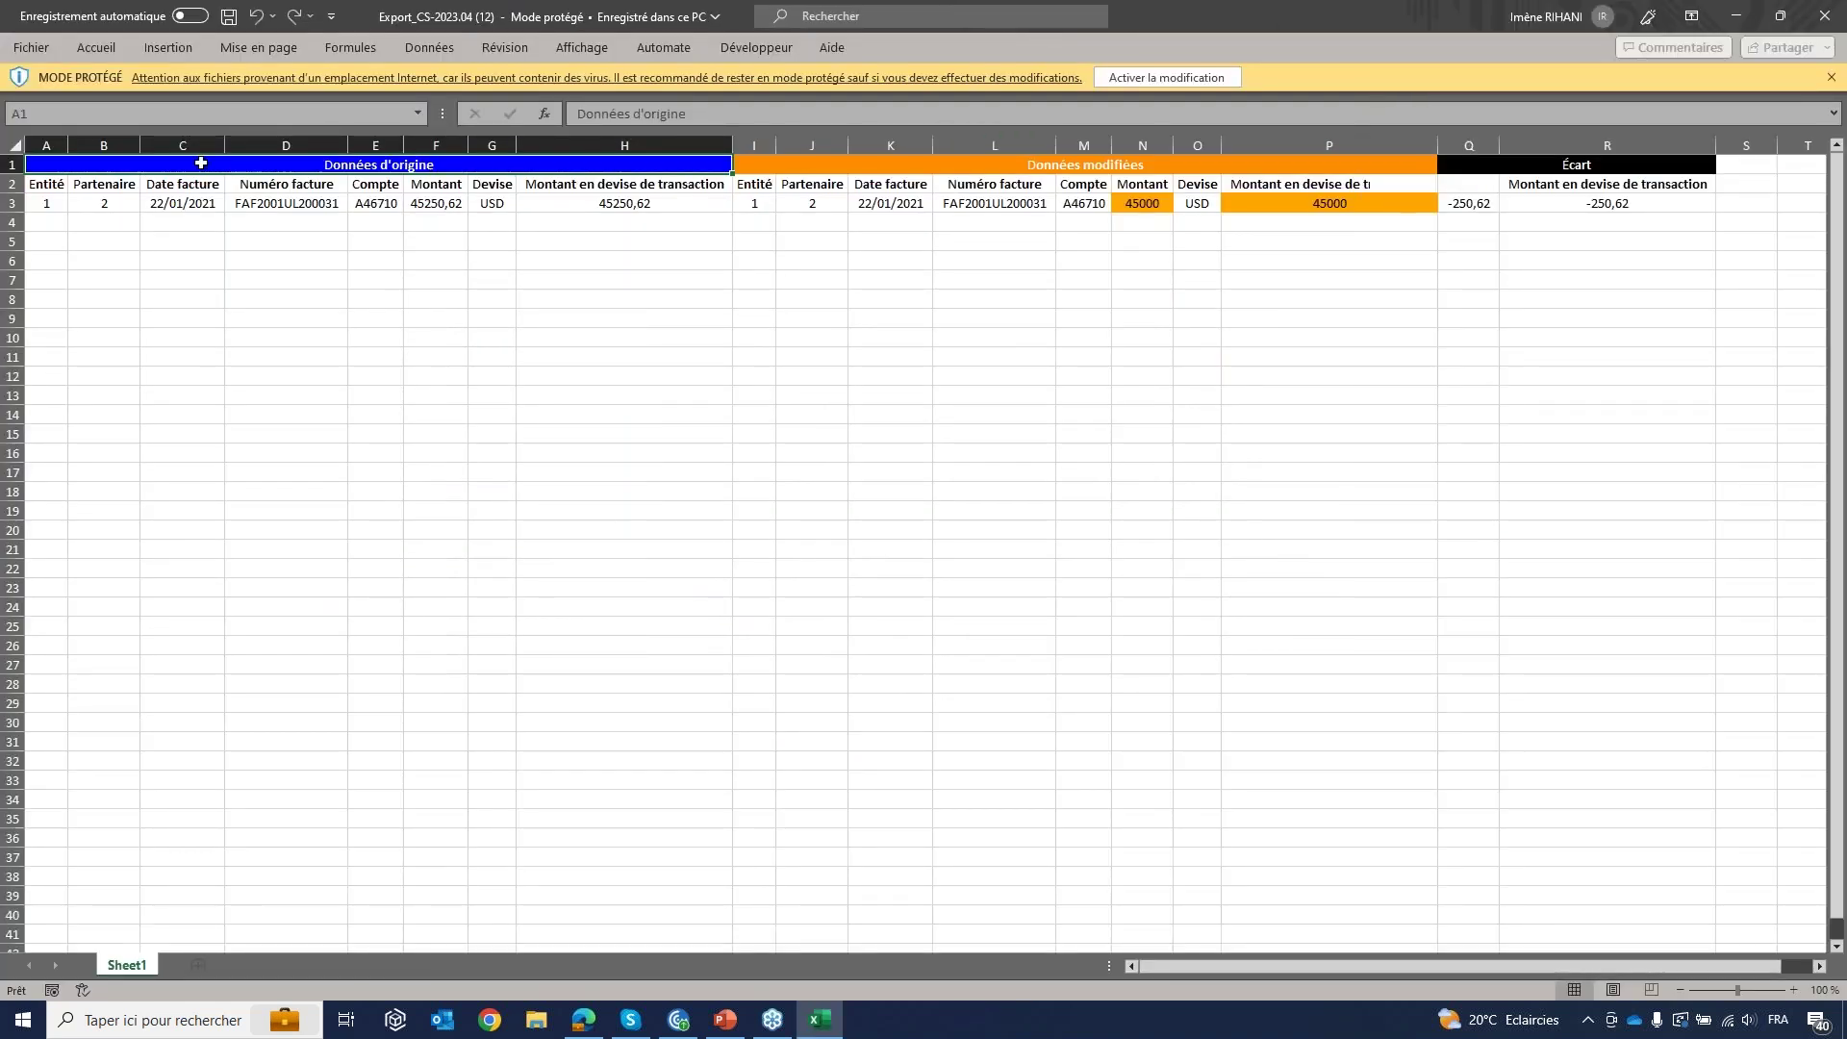
{"action": "left_click_drag", "start_coordinate": [57, 145], "coordinate": [1328, 144]}
{"action": "left_click", "coordinate": [769, 144]}
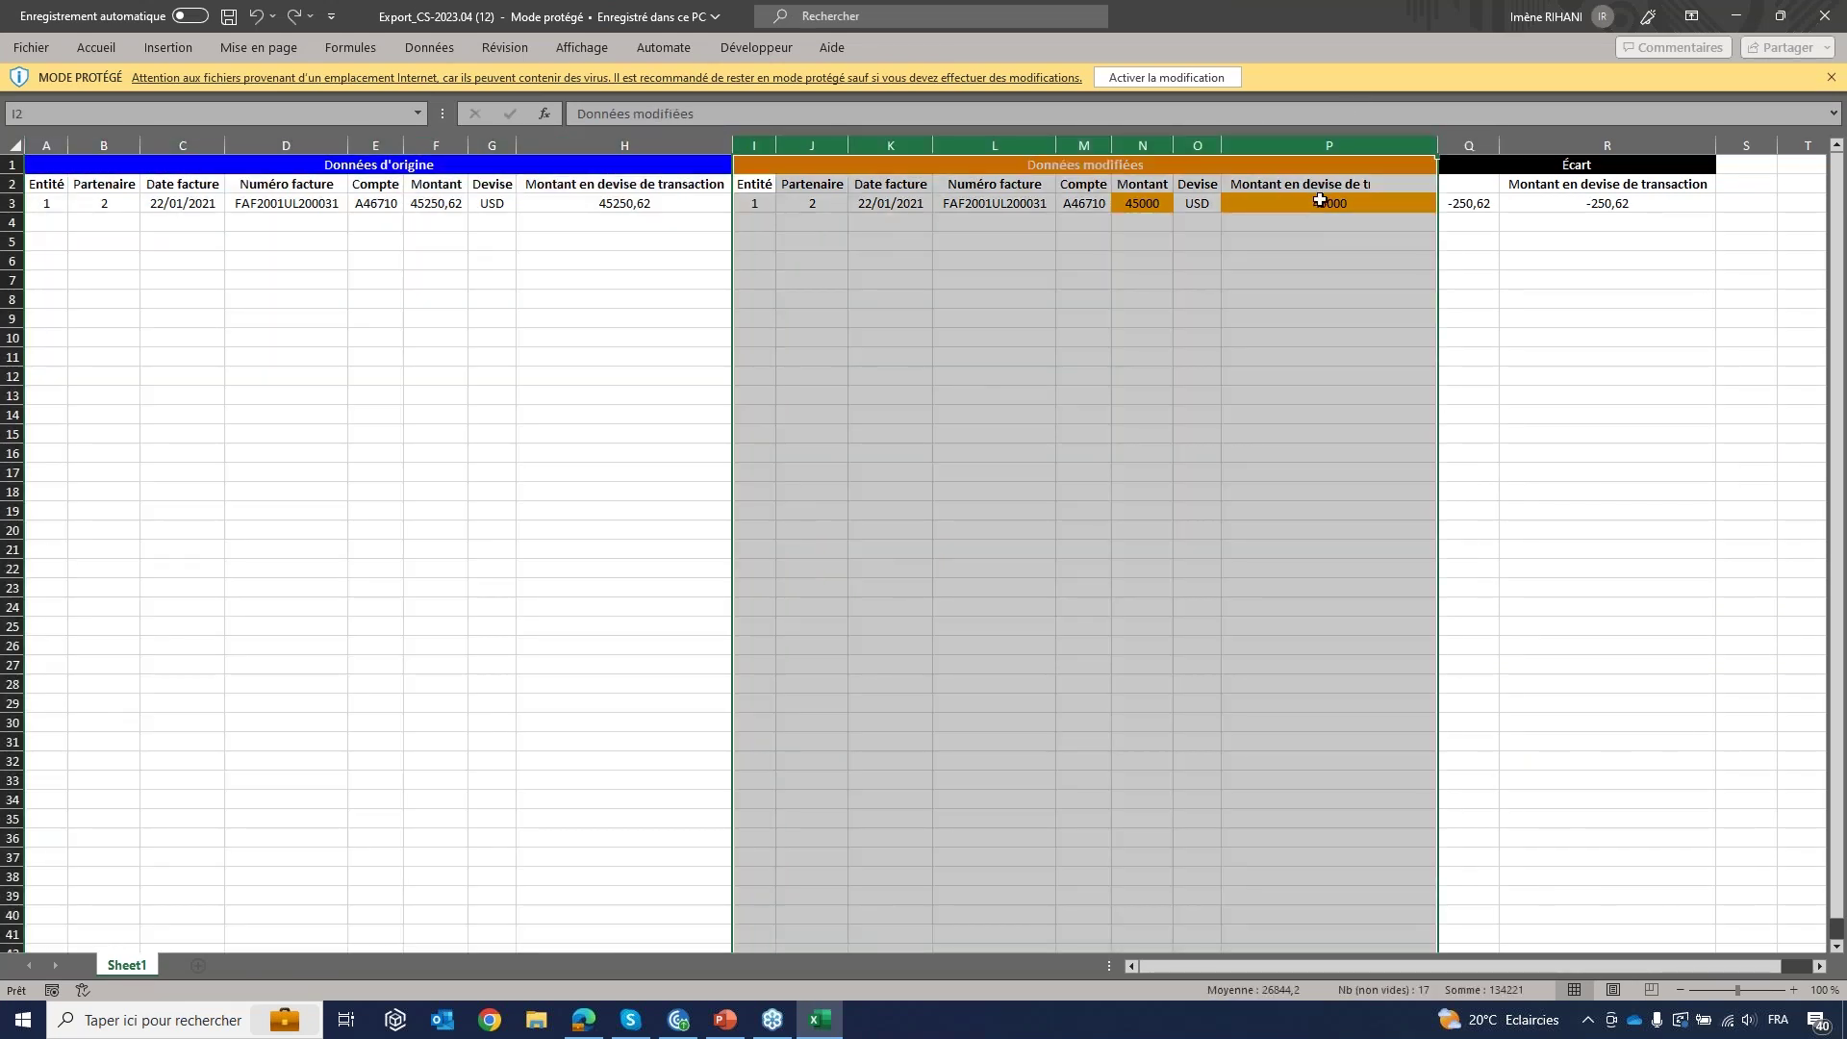
Step: Examine the modified Montant cell and the Écart columns, close the exported workbook, and dismiss the downloads list in the browser
{"action": "left_click", "coordinate": [1140, 202]}
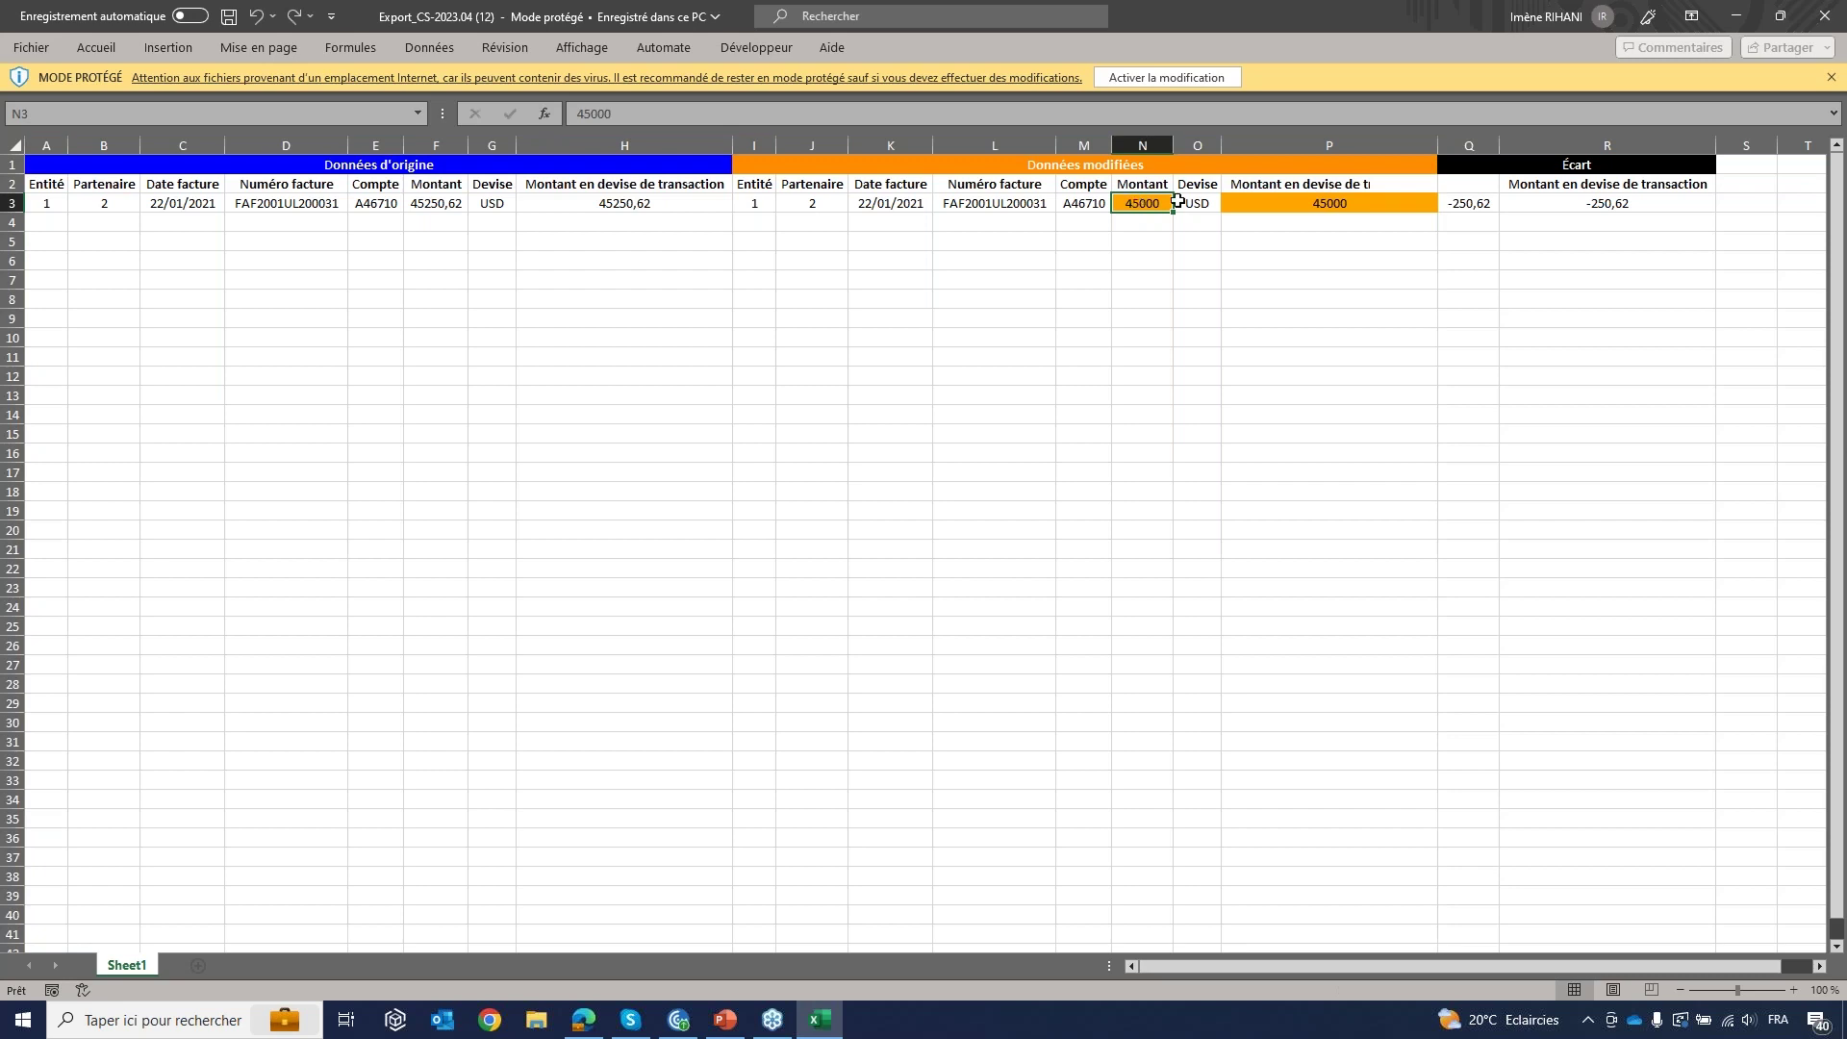
{"action": "left_click_drag", "start_coordinate": [1472, 145], "coordinate": [1611, 246]}
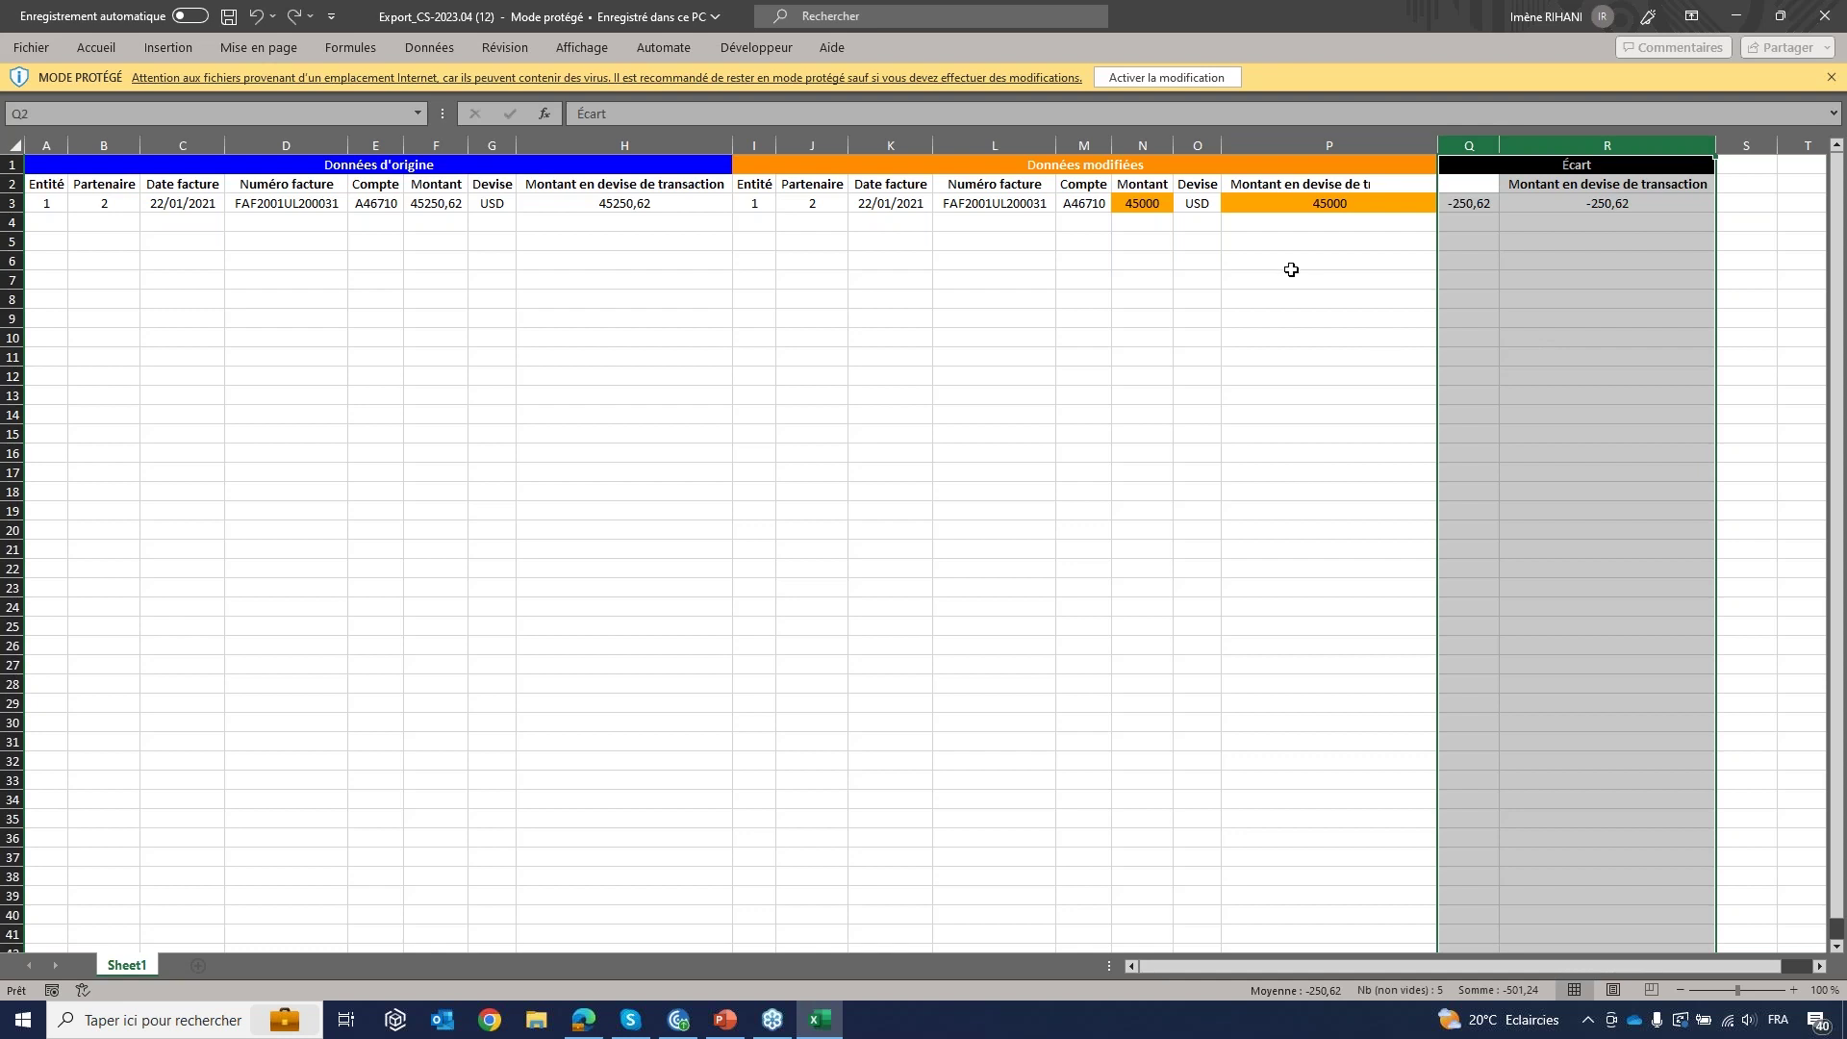
{"action": "left_click", "coordinate": [1828, 22]}
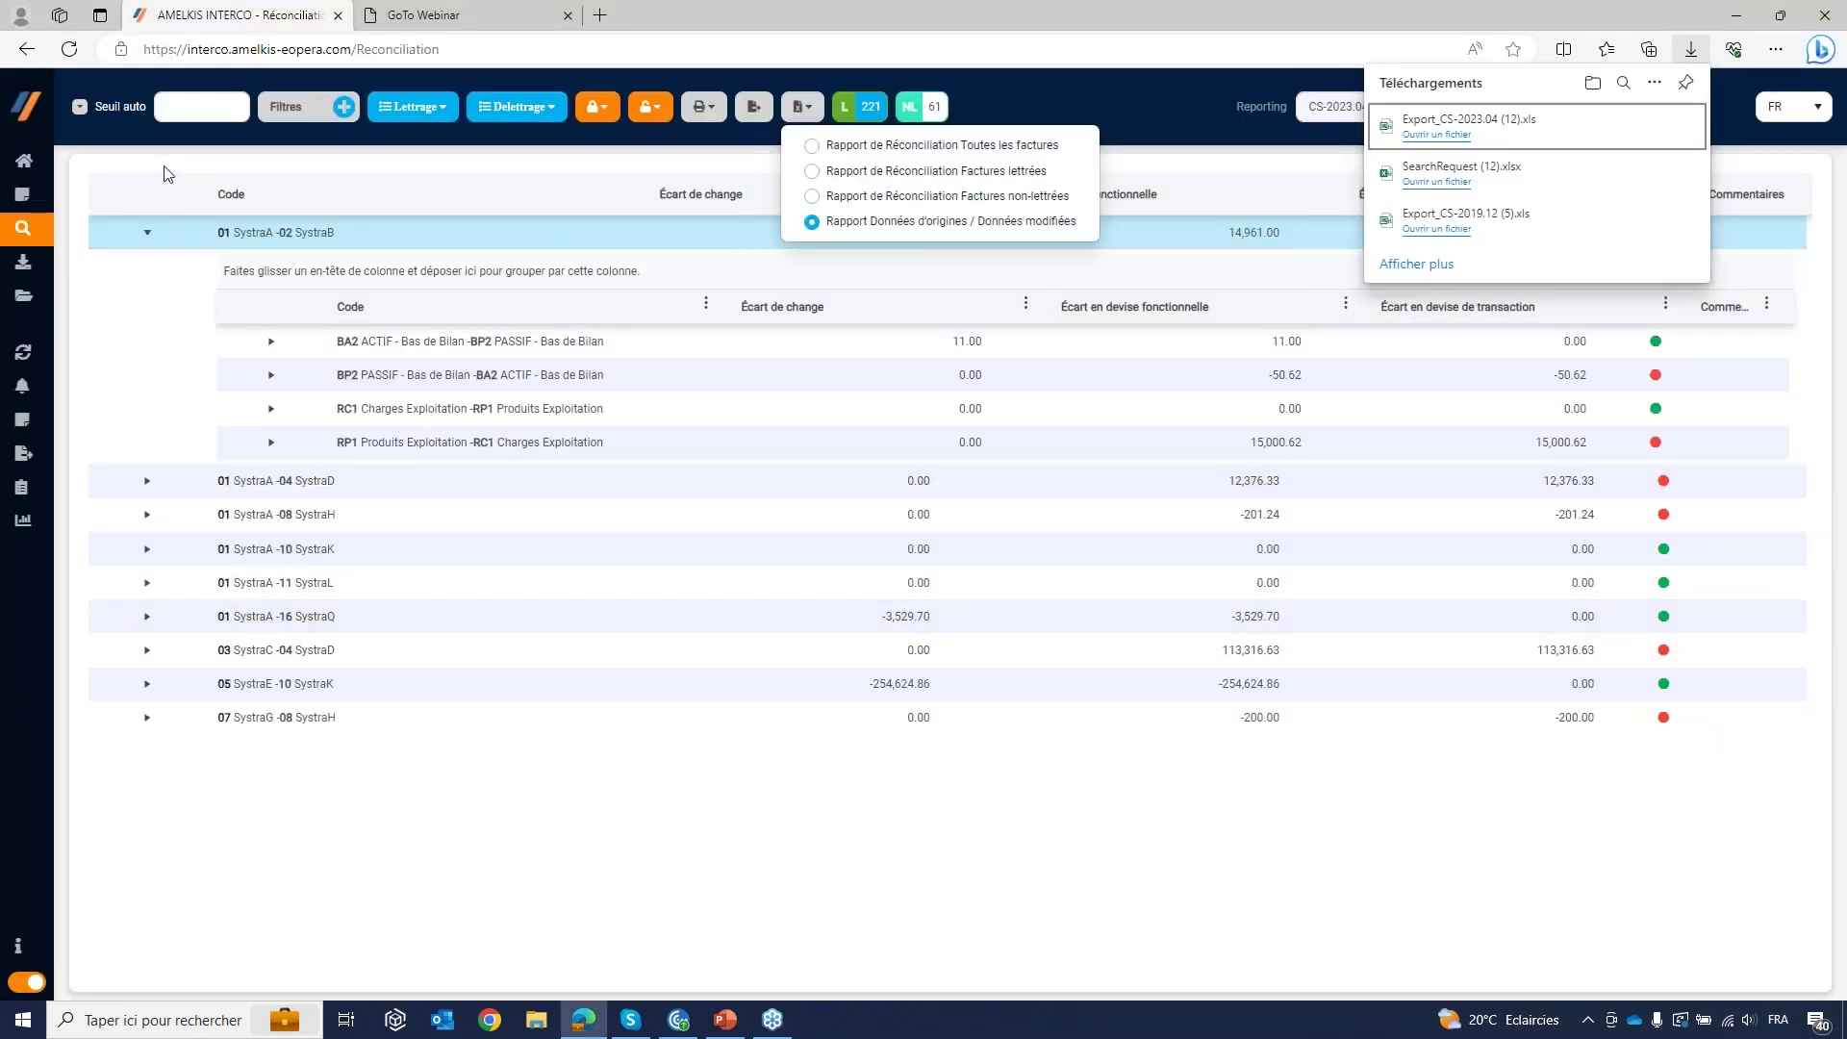
{"action": "mouse_move", "coordinate": [47, 210]}
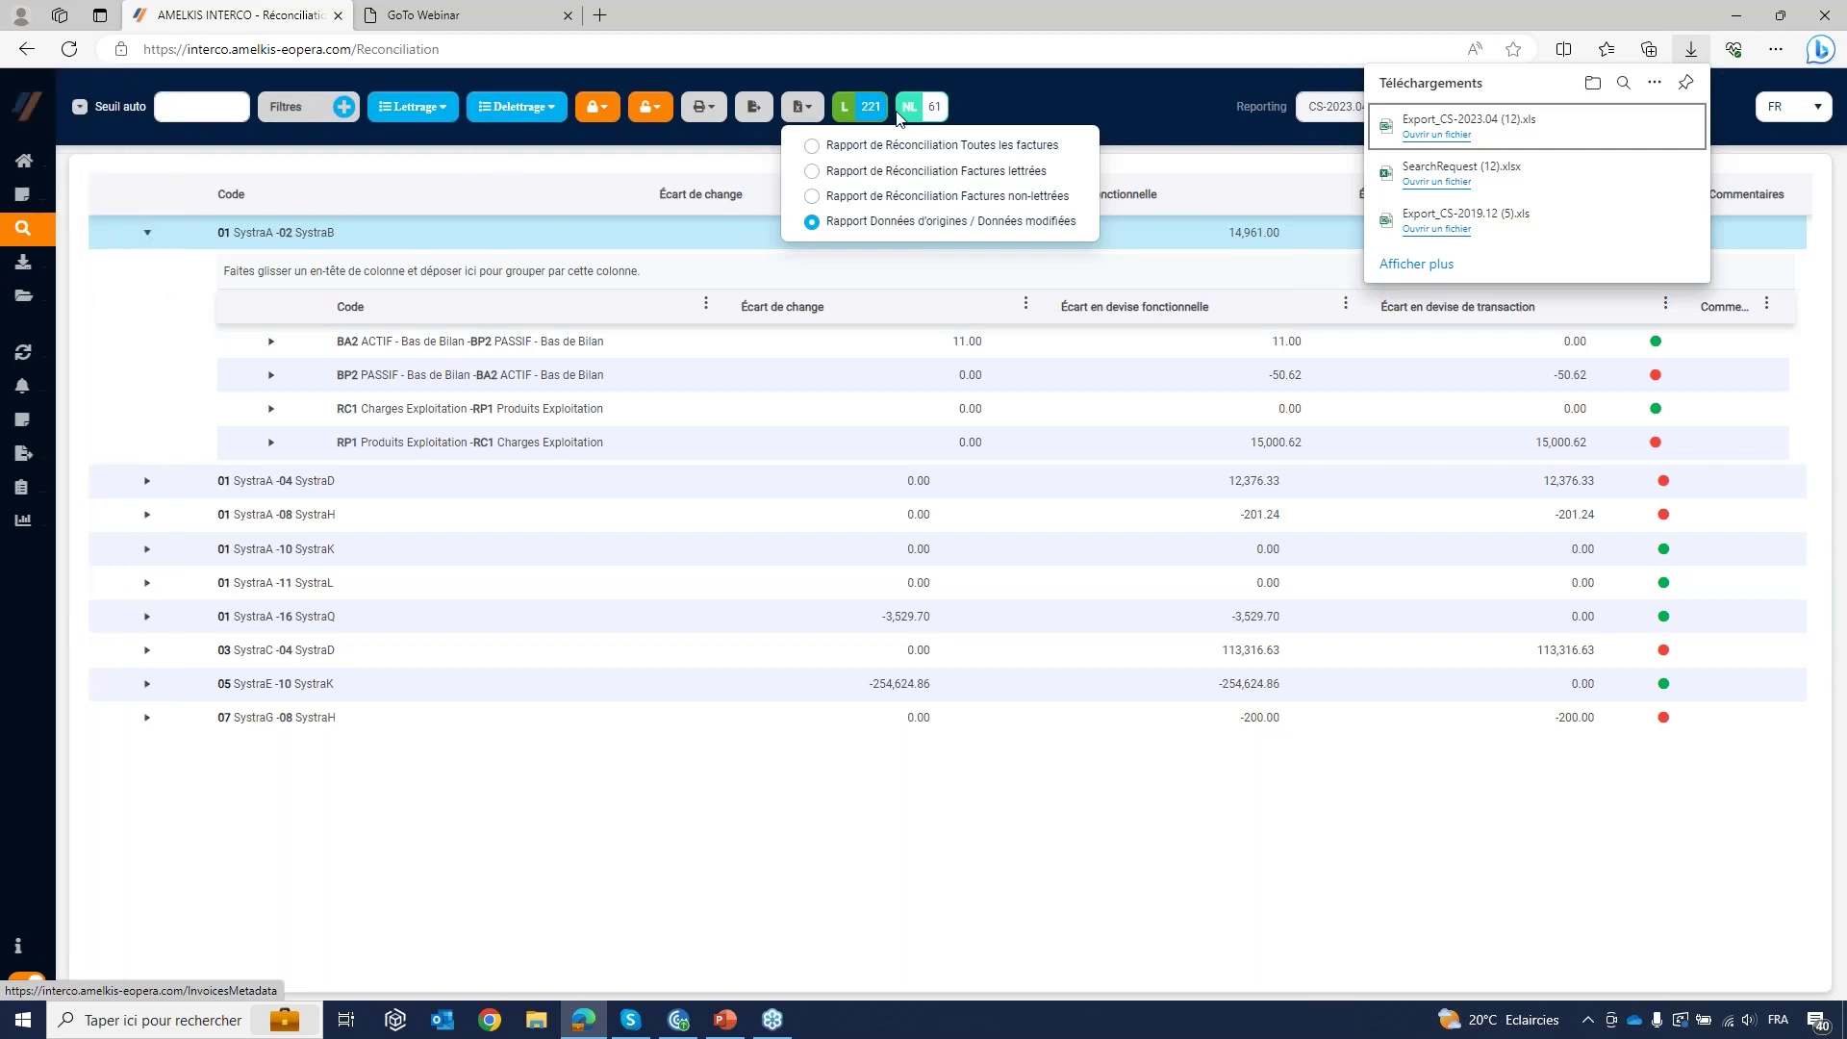
{"action": "left_click", "coordinate": [1120, 100]}
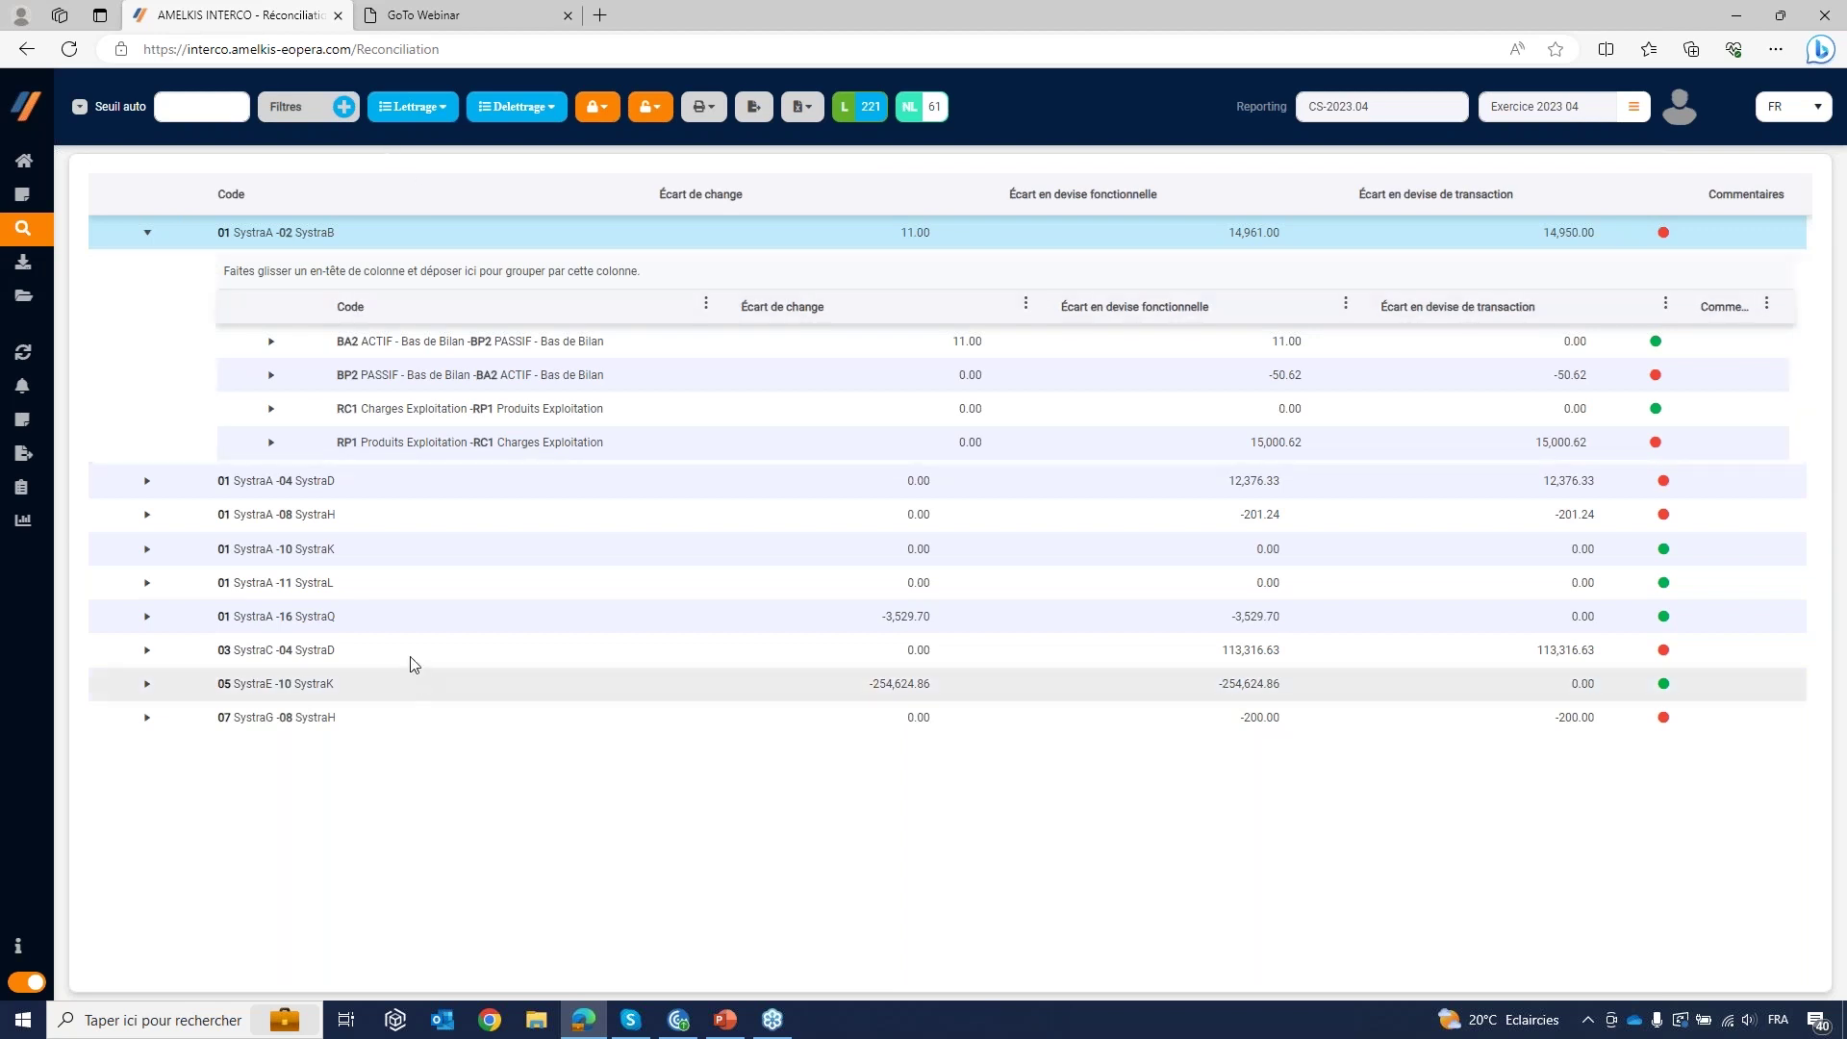
Step: Go to the Synthèse page, expand entity 01 SystraA, and look through the actions available for partner 02 SystraB
{"action": "left_click", "coordinate": [60, 198]}
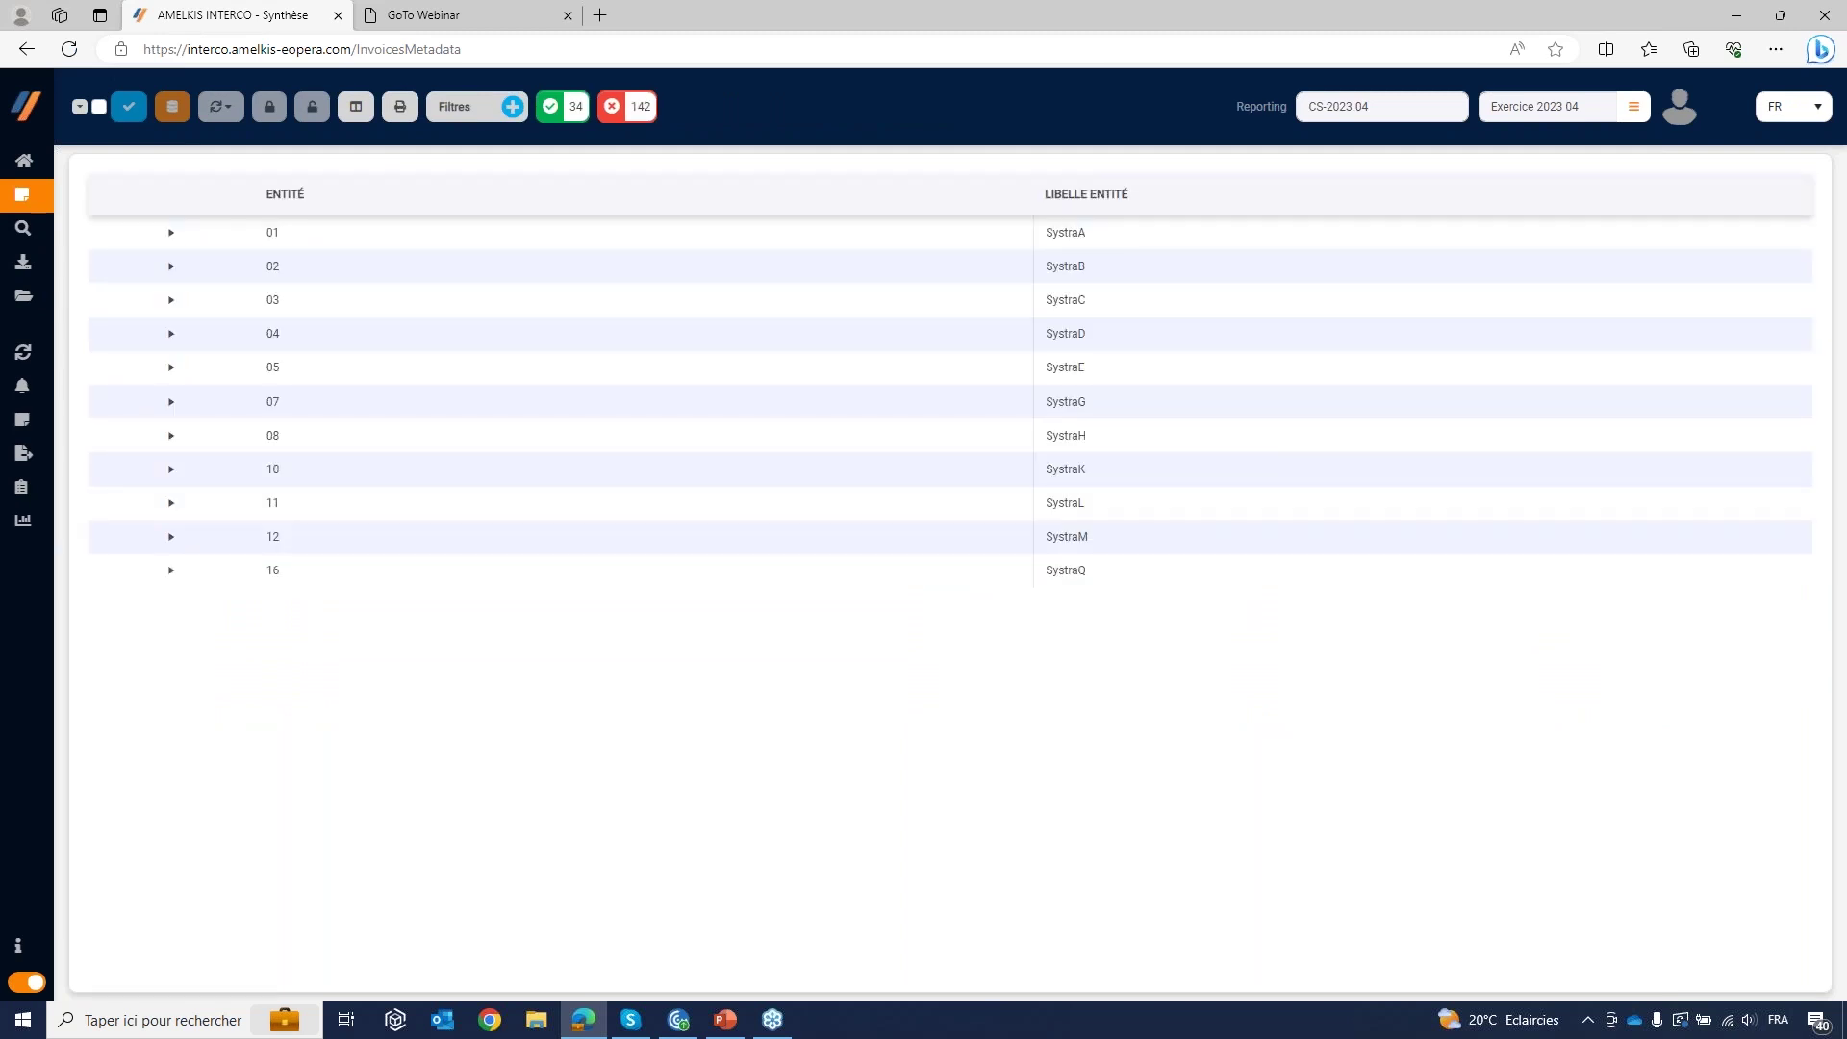
{"action": "left_click", "coordinate": [171, 234]}
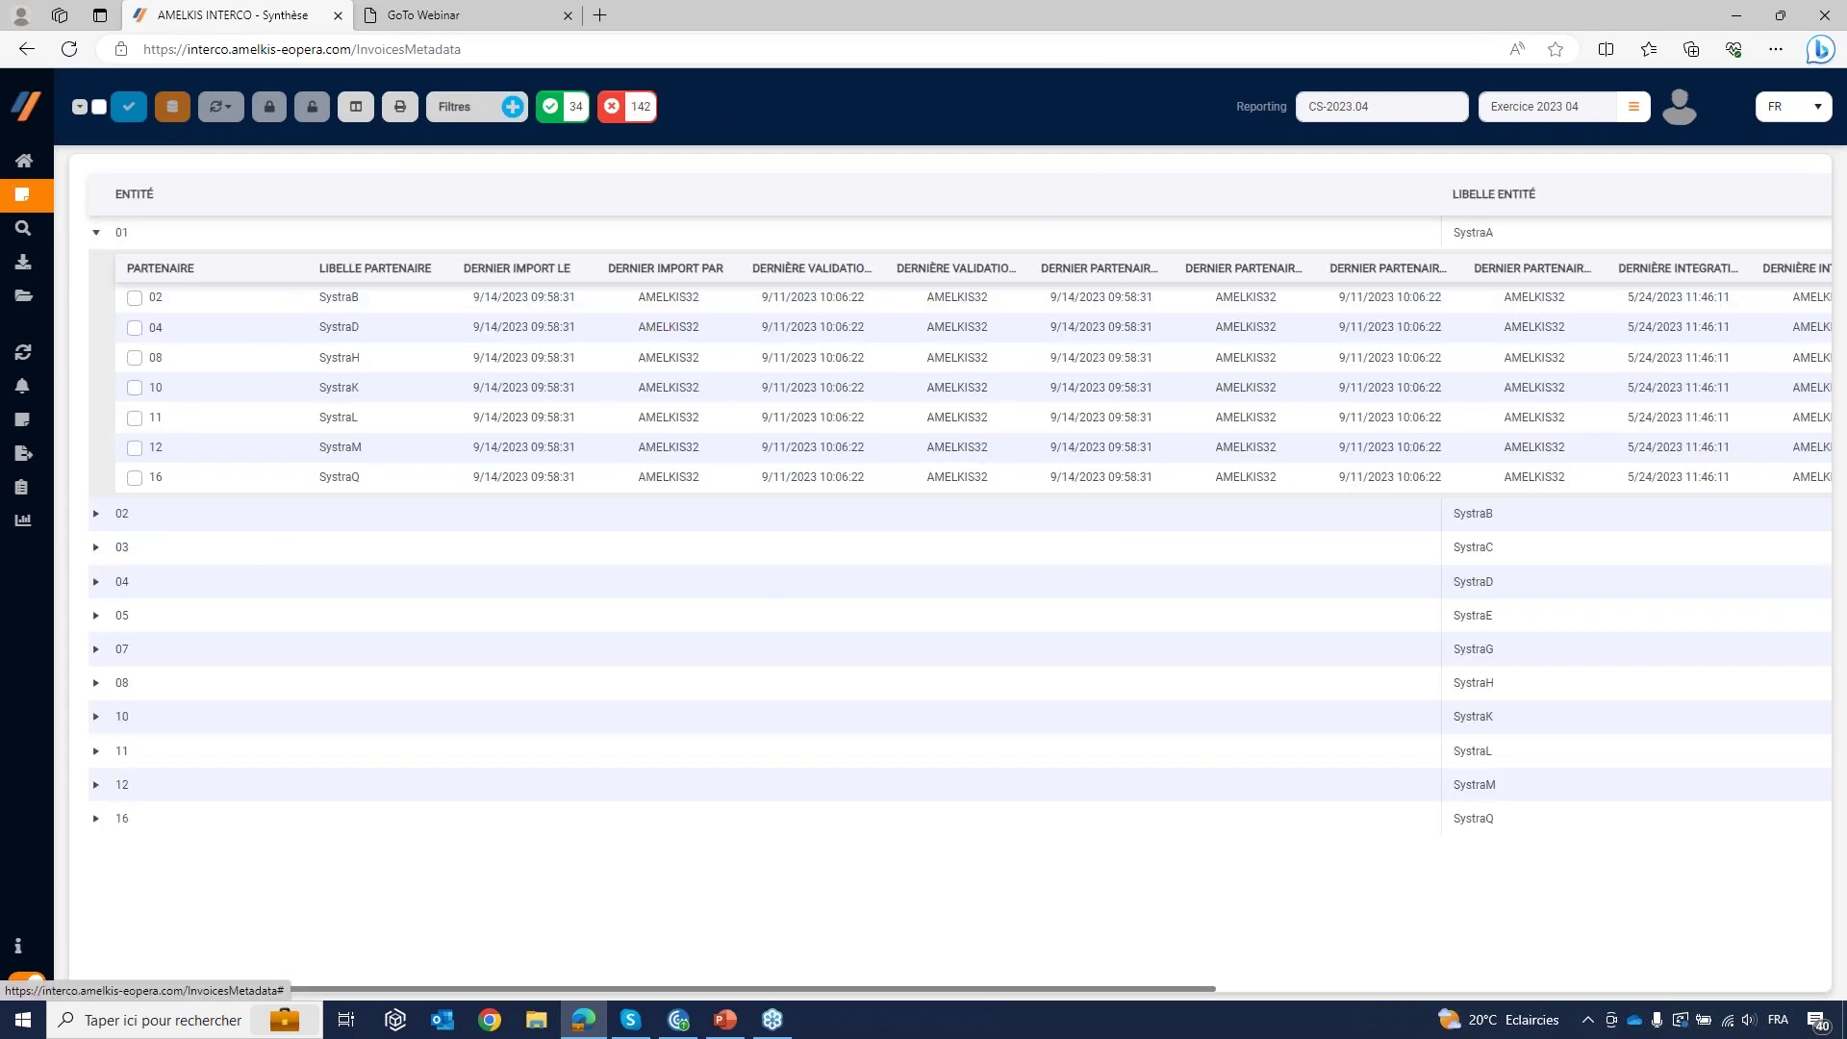
{"action": "left_click", "coordinate": [135, 299]}
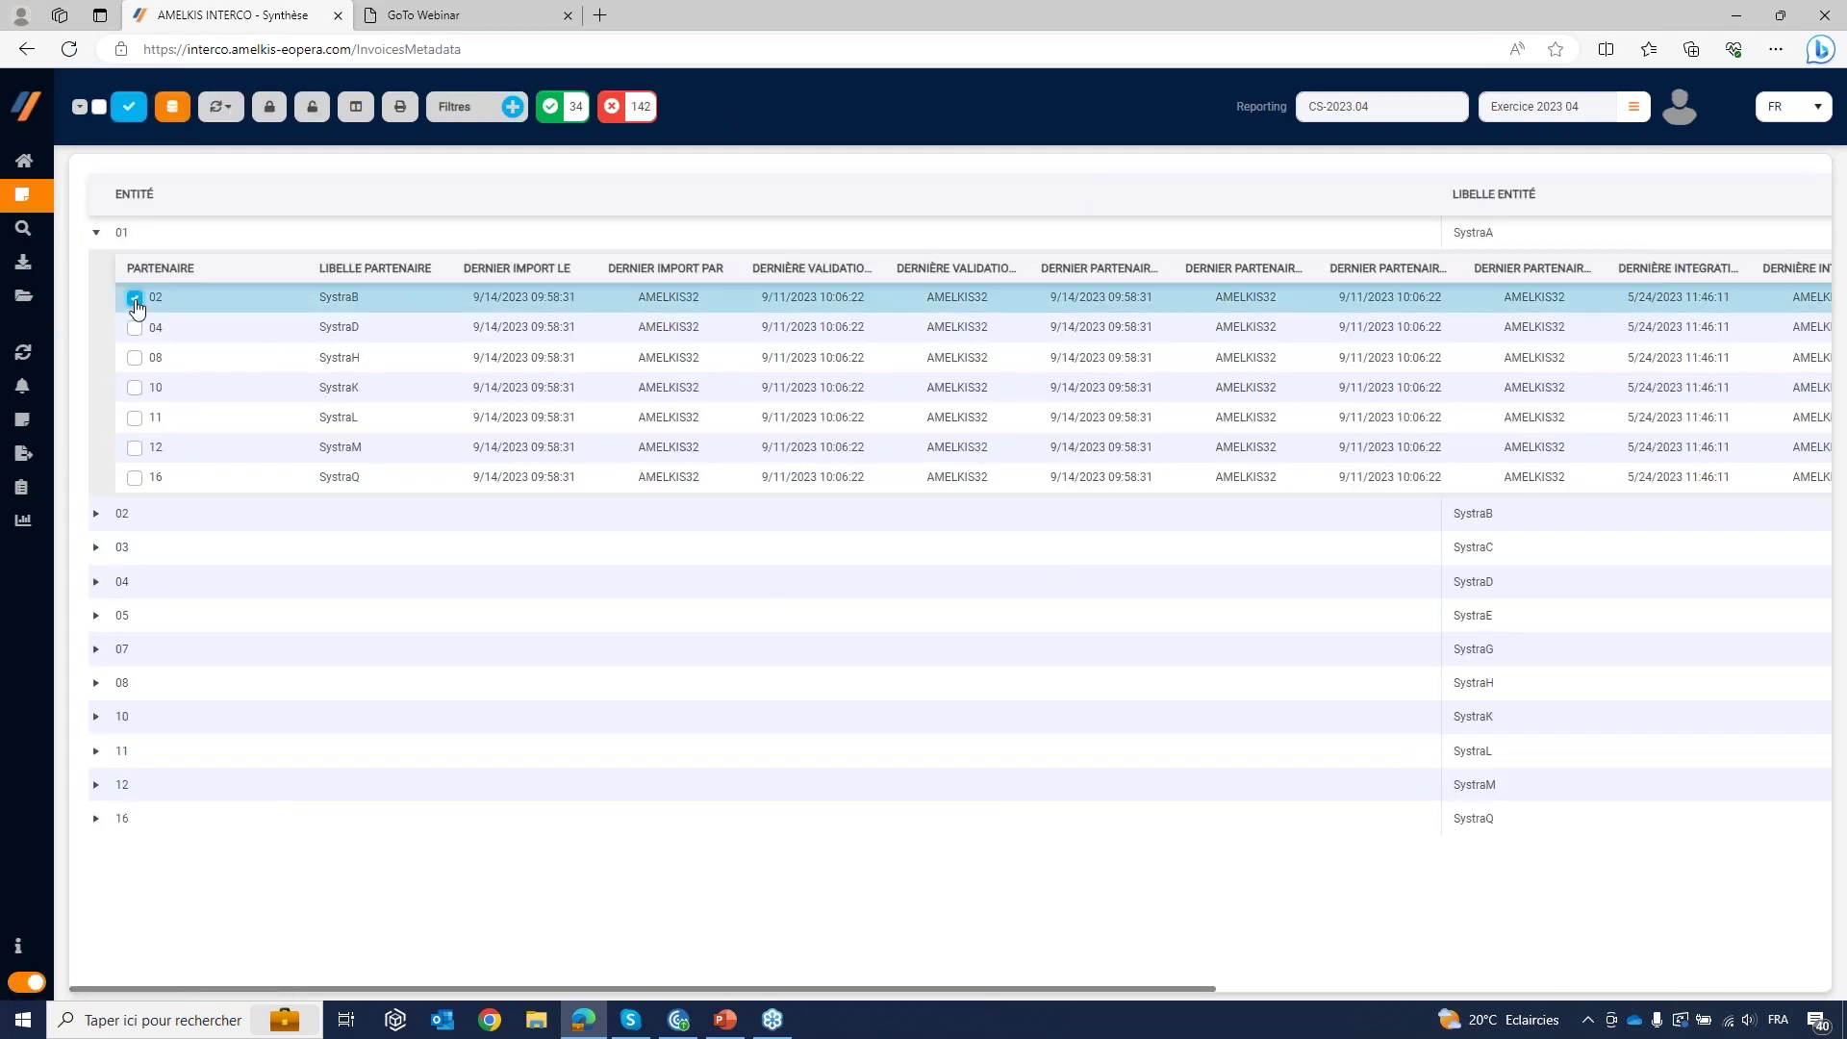
{"action": "right_click", "coordinate": [246, 297]}
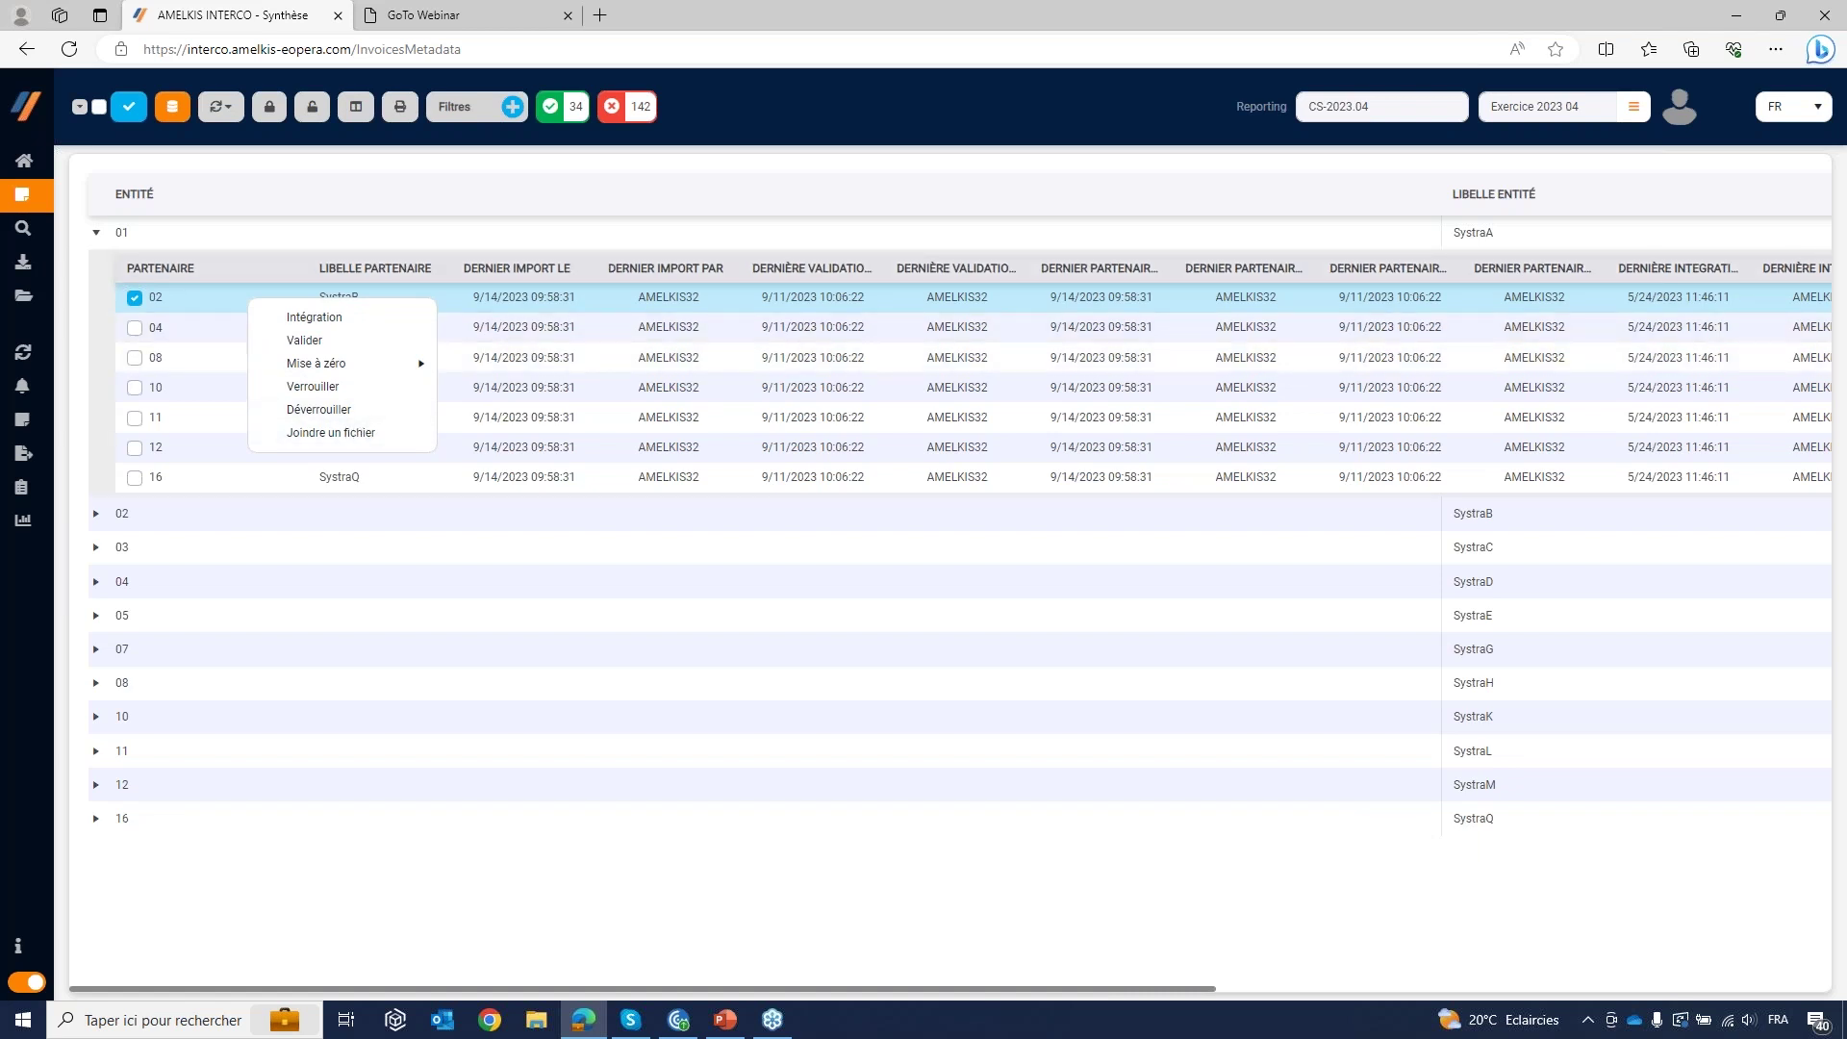
{"action": "left_click", "coordinate": [134, 302]}
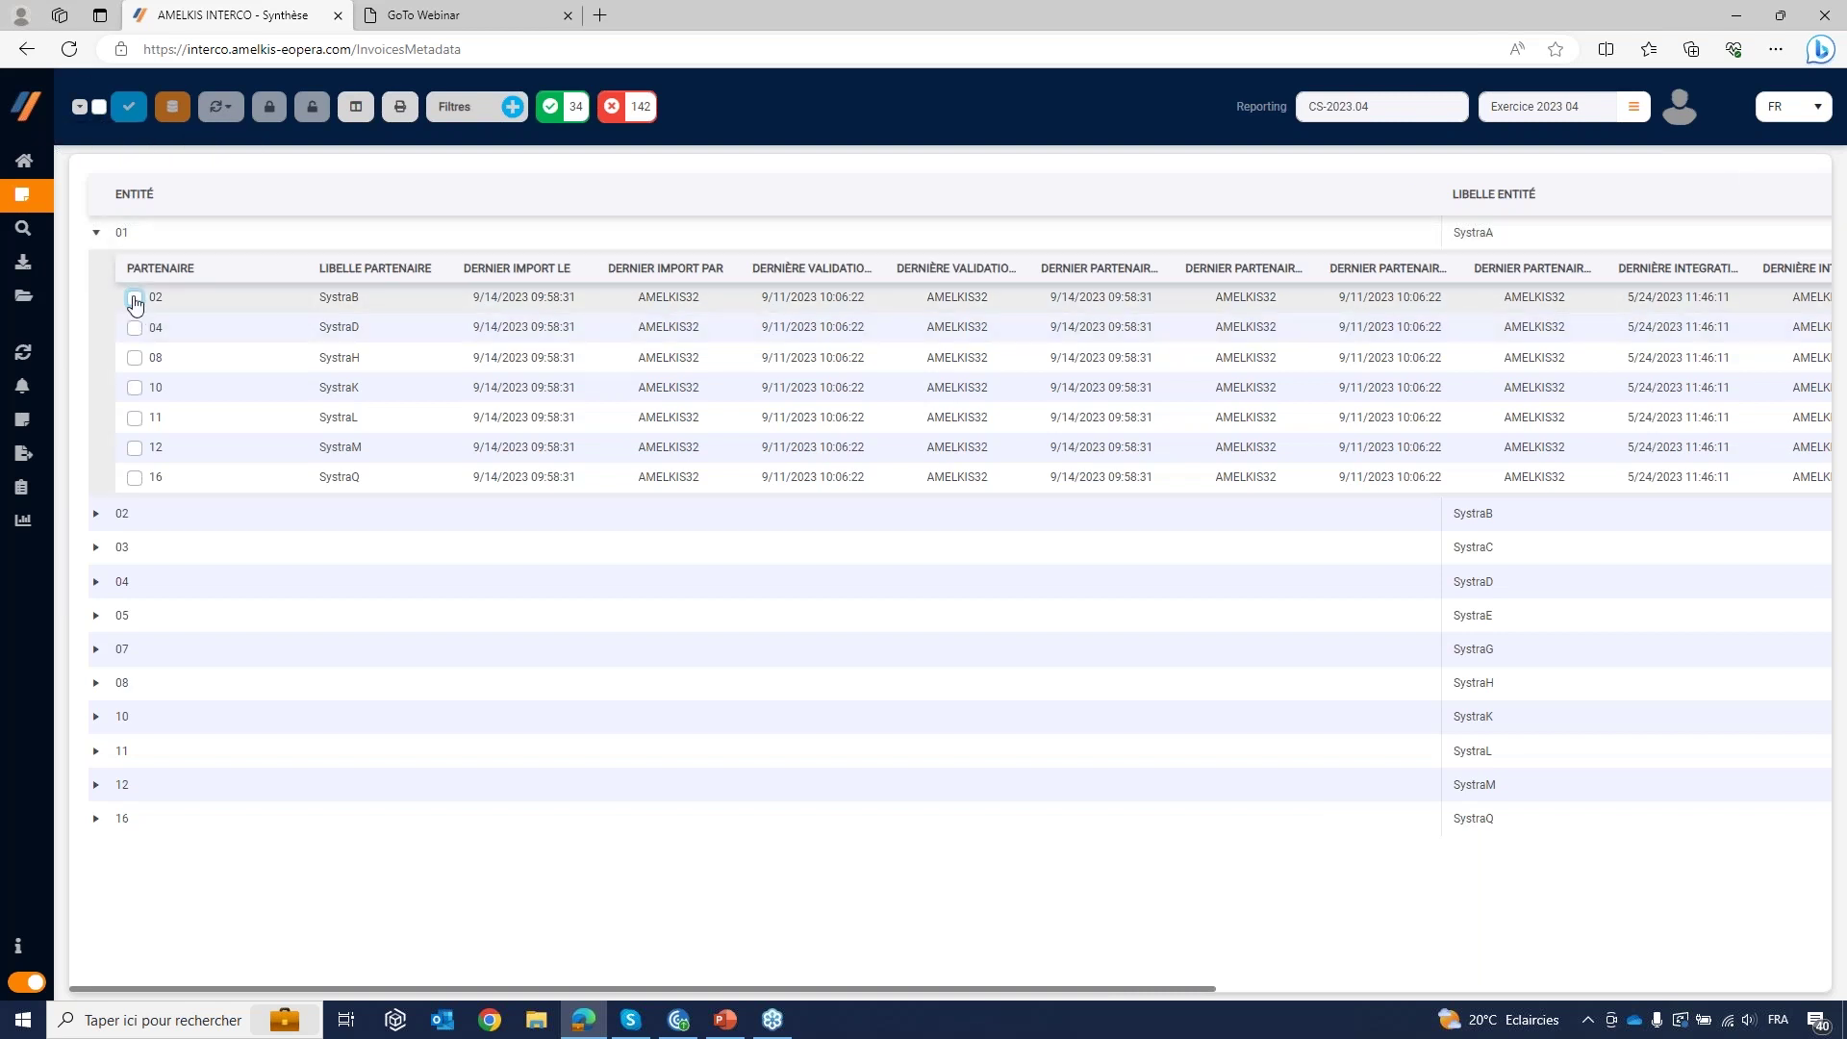
Step: Select partners 02 SystraB and 04 SystraD, and extend the selection to all partners
{"action": "left_click", "coordinate": [135, 297]}
{"action": "left_click", "coordinate": [135, 328]}
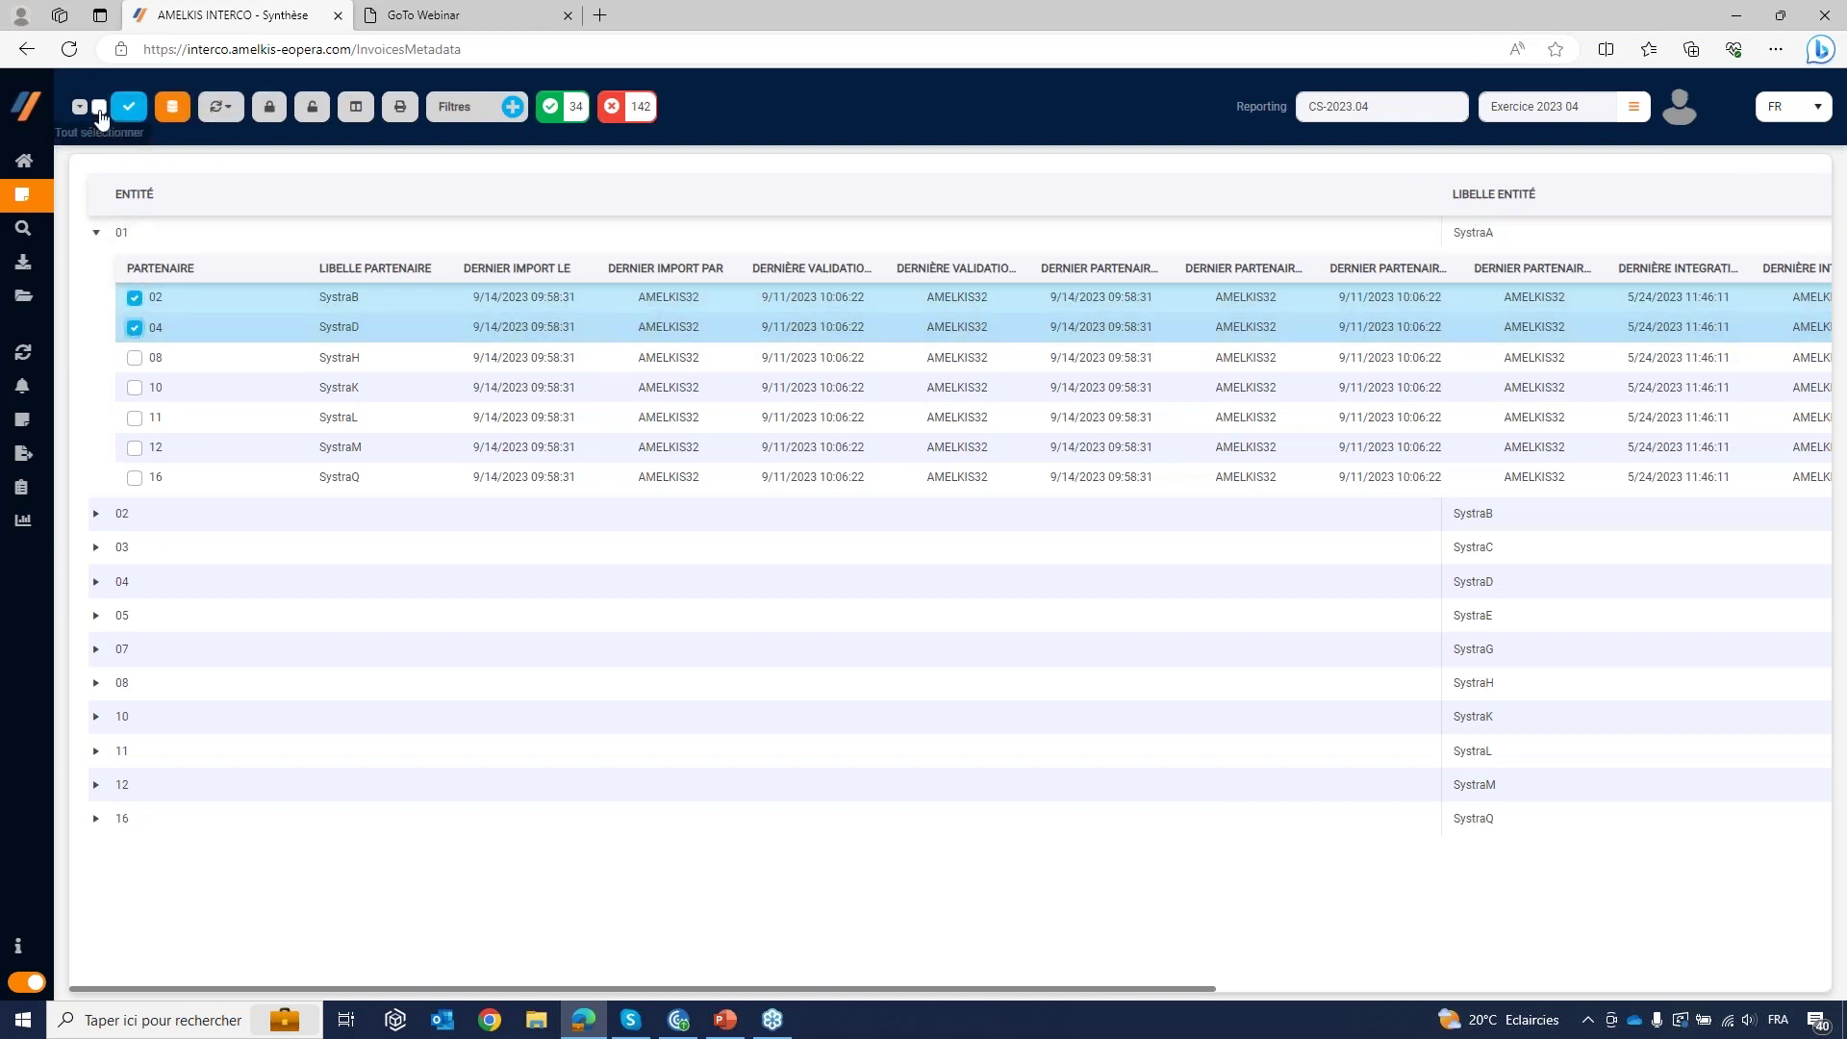
{"action": "left_click", "coordinate": [99, 107]}
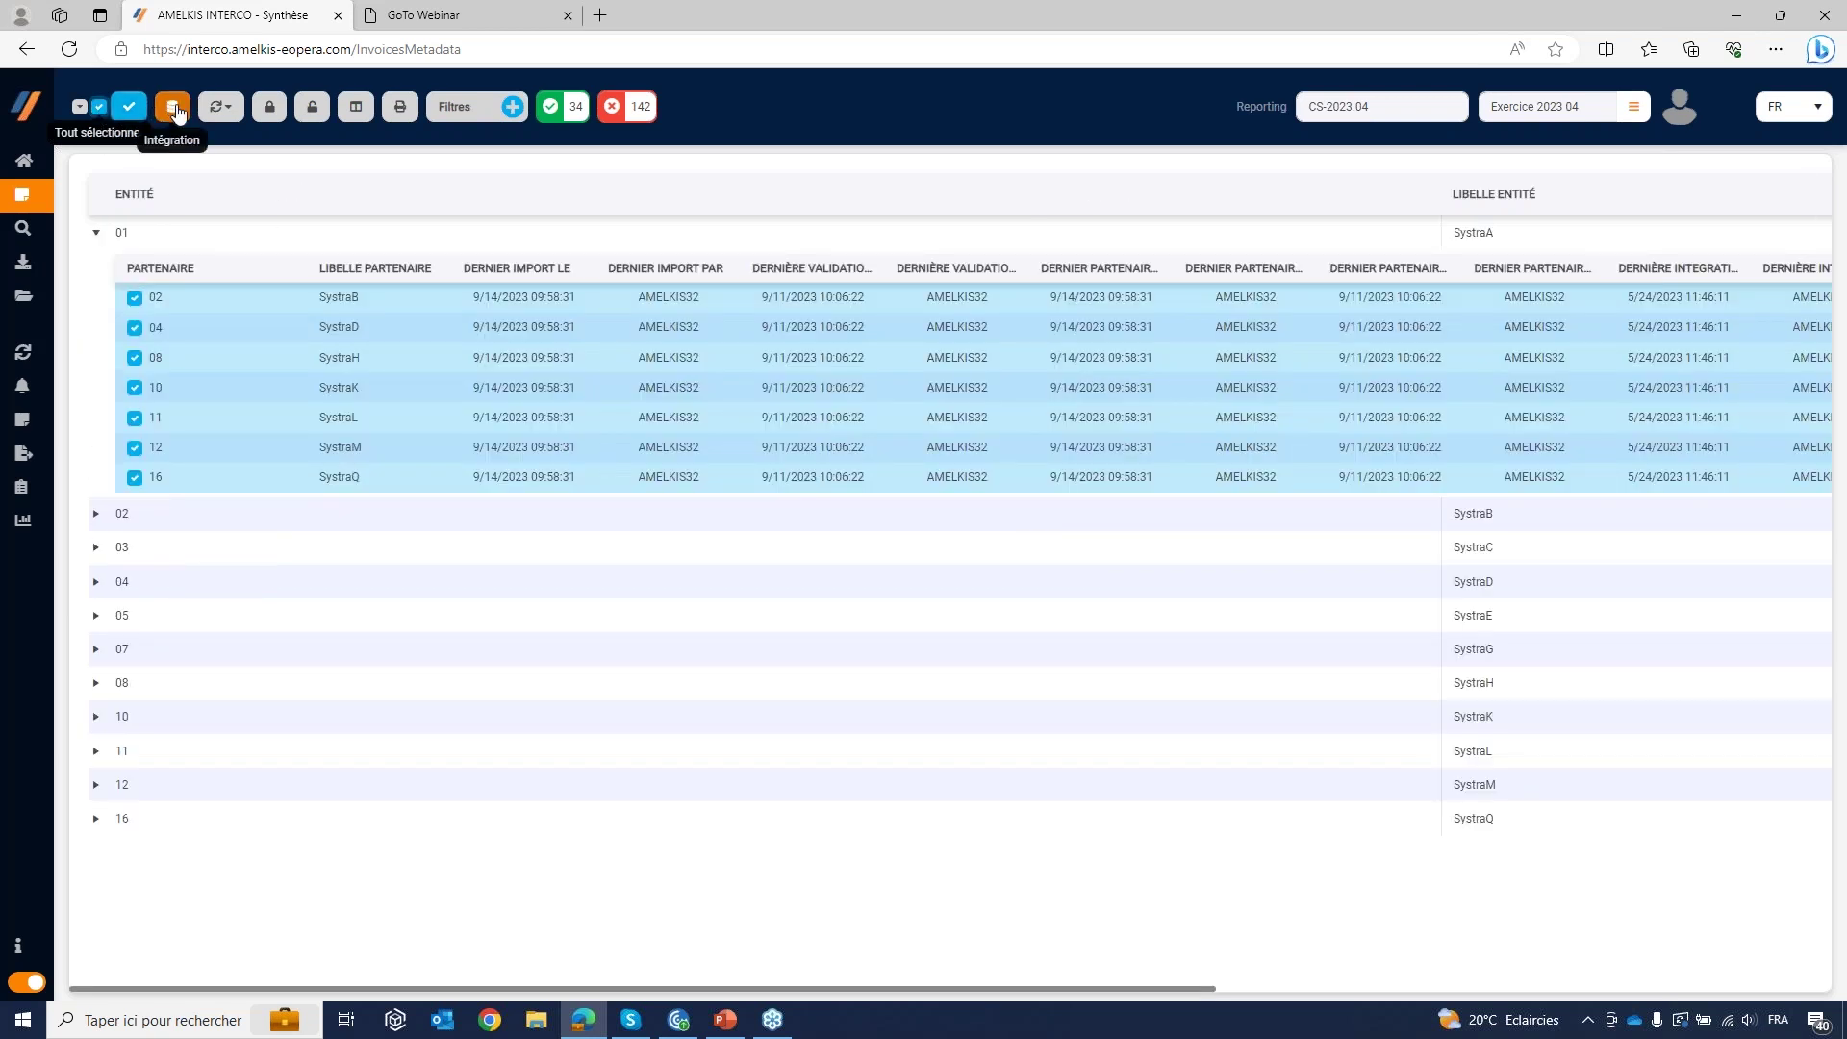
Step: Look through the Intégration options for the selected partners, including Modèle d'export and grouping entities Par critère, and close them without executing
{"action": "left_click", "coordinate": [171, 106]}
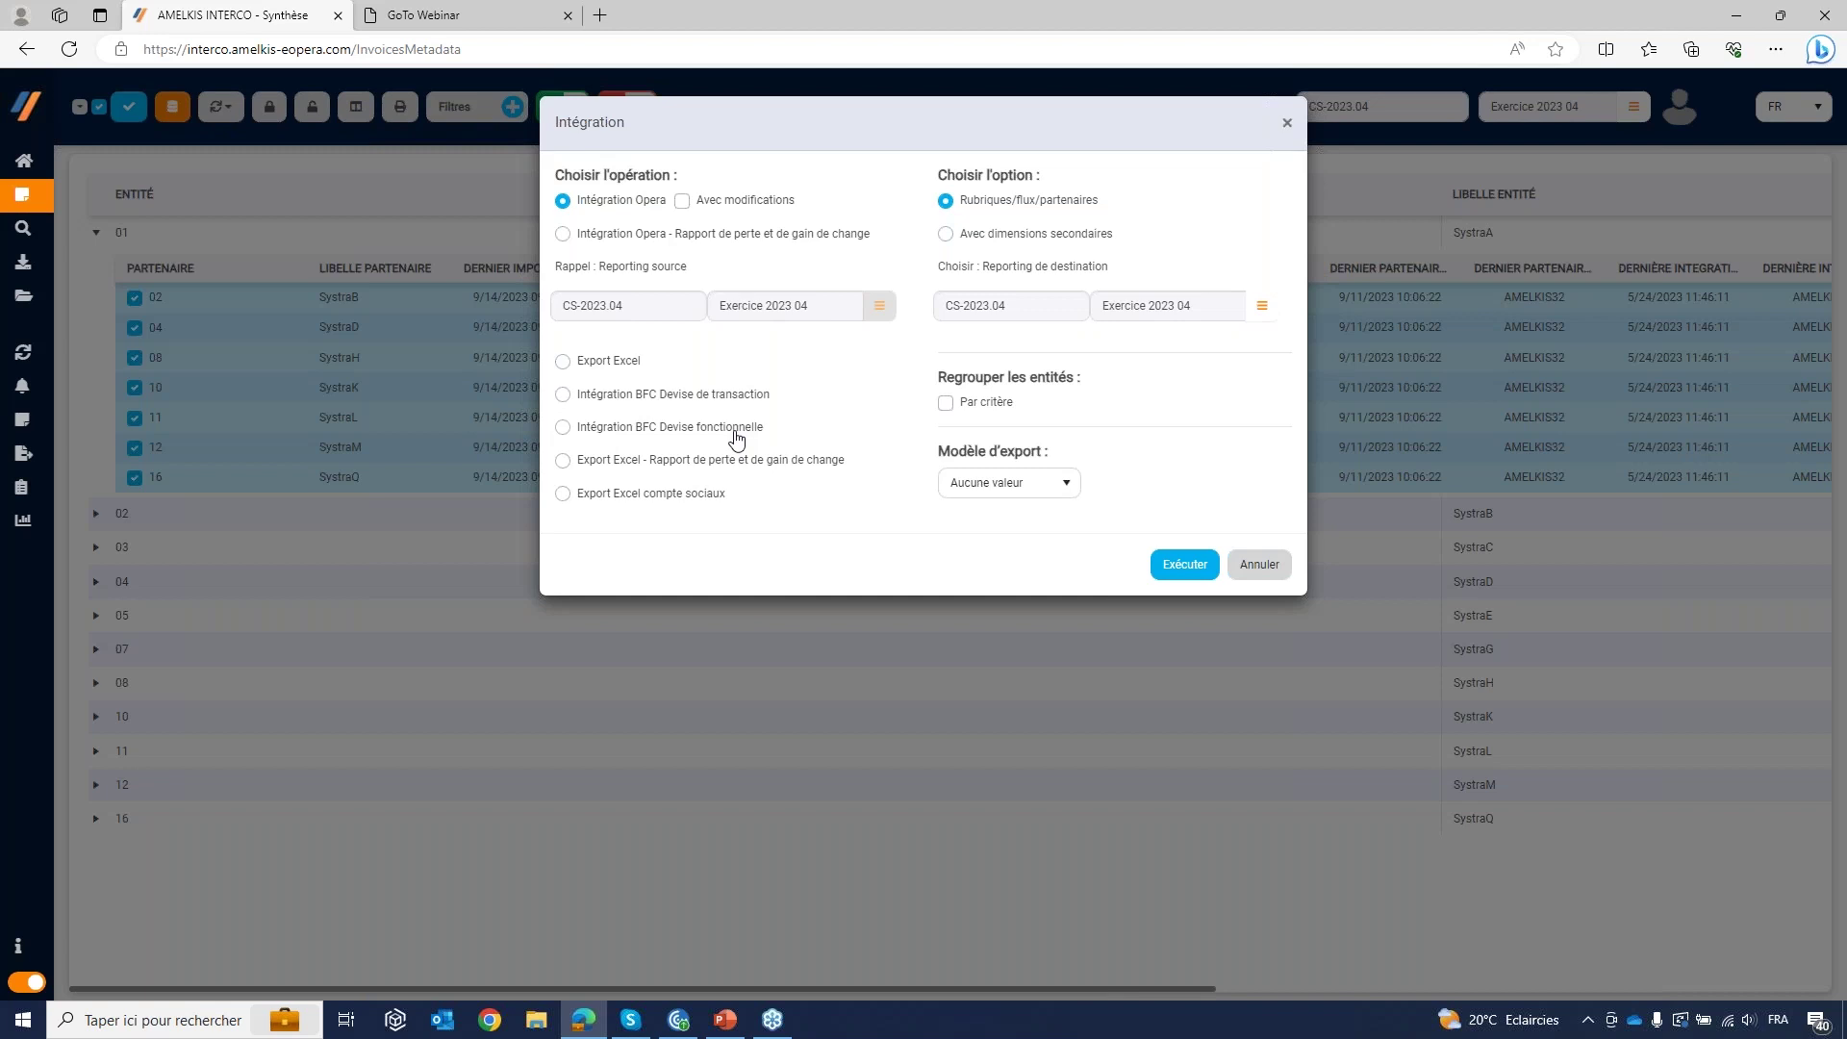
{"action": "left_click", "coordinate": [1064, 497]}
{"action": "left_click", "coordinate": [1064, 495]}
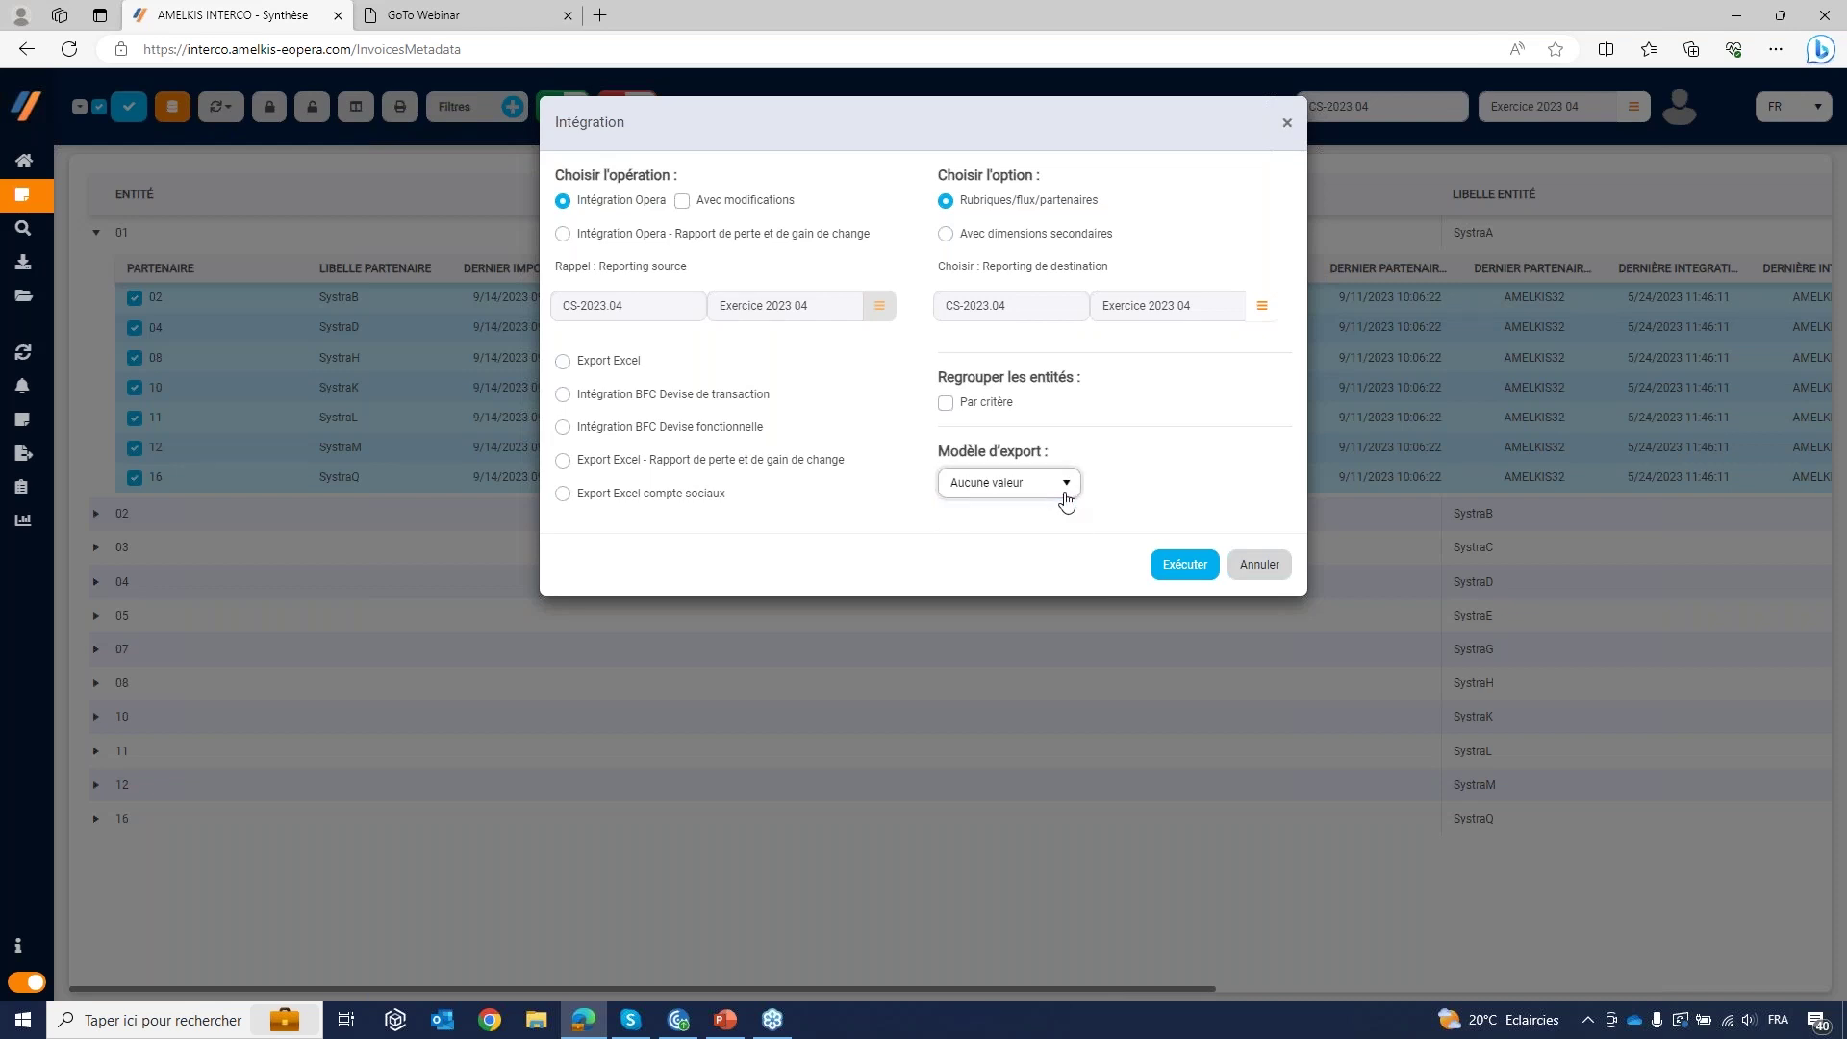
{"action": "left_click", "coordinate": [945, 403]}
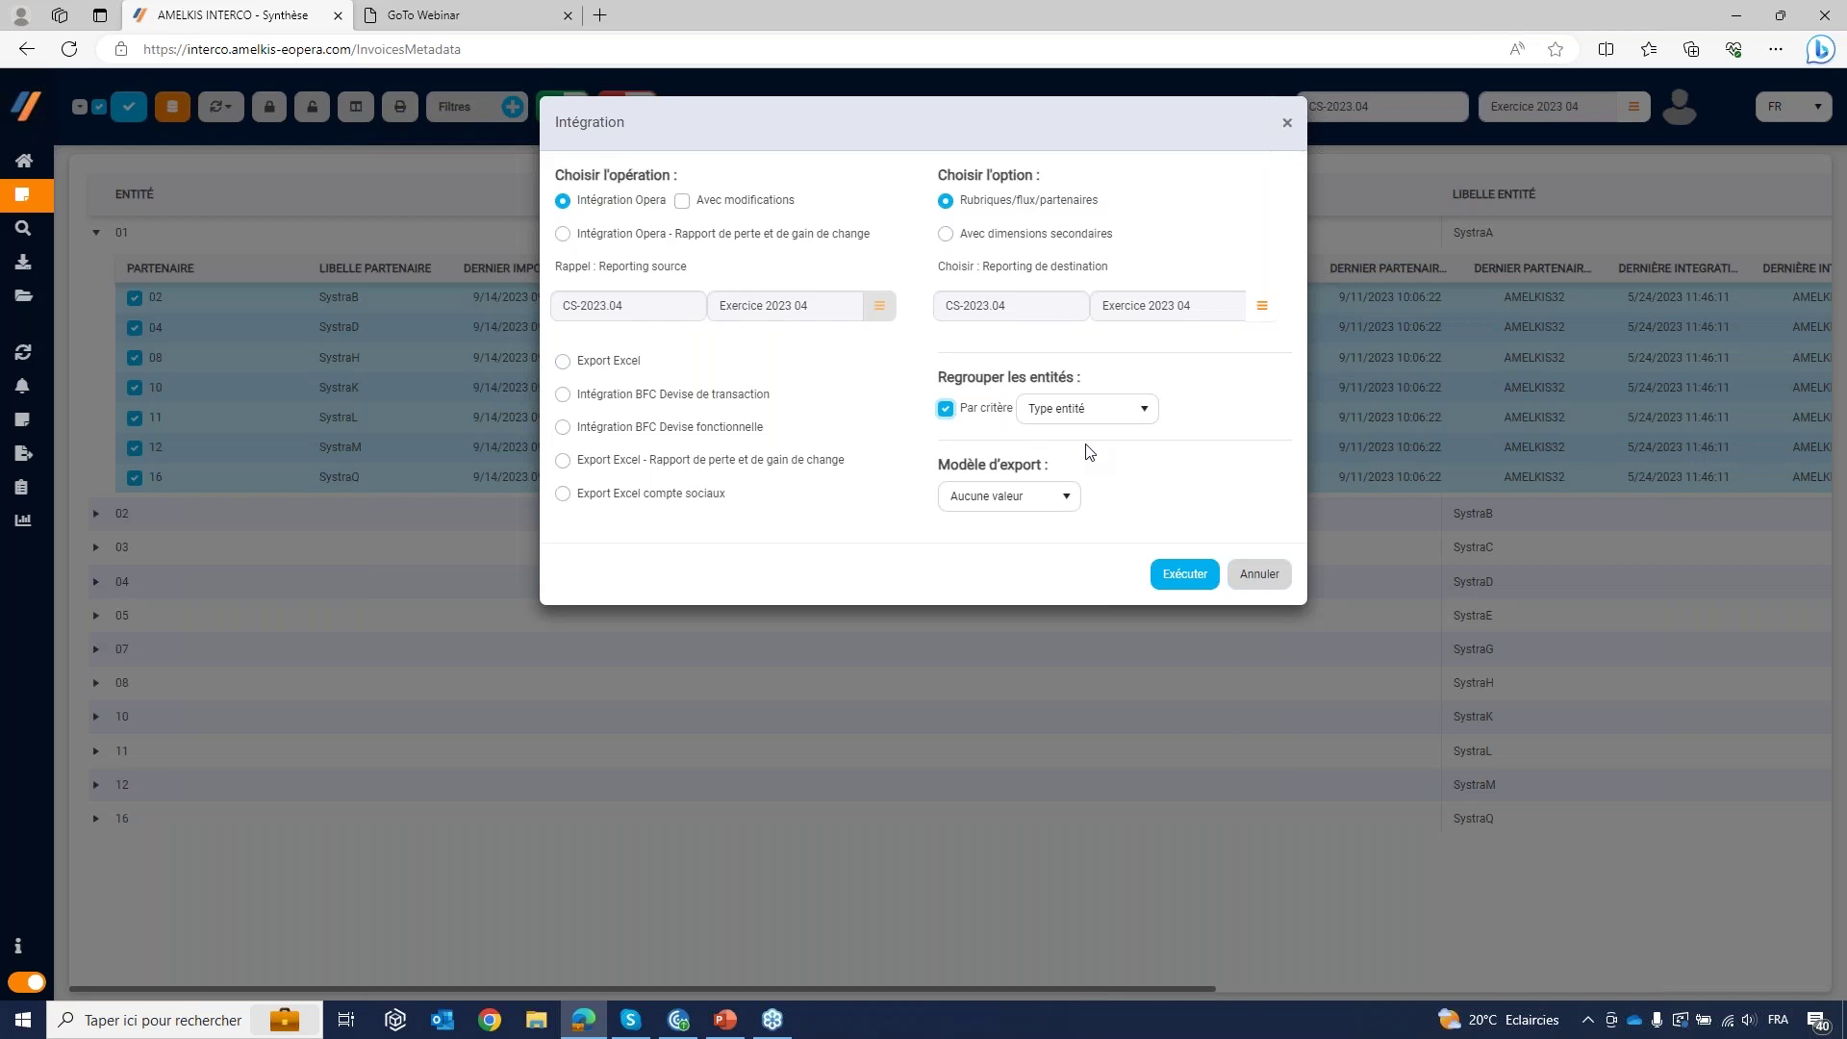
{"action": "left_click", "coordinate": [1287, 124]}
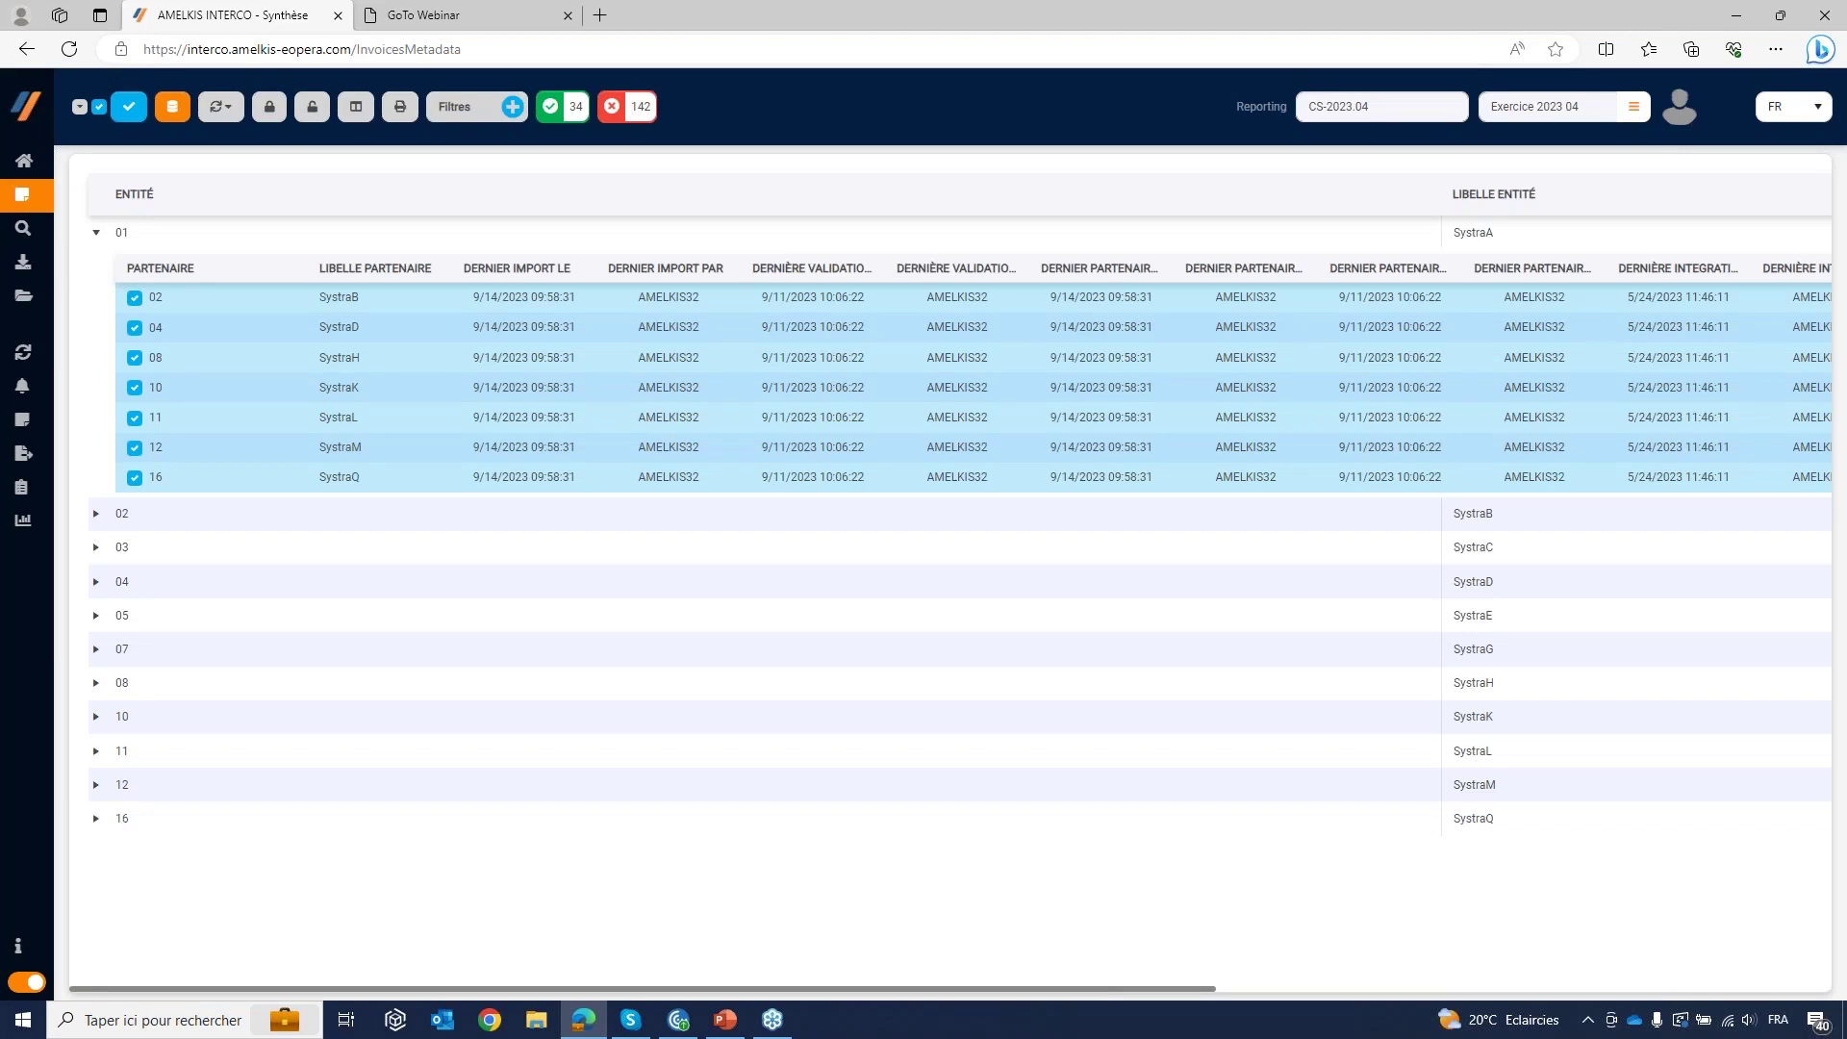
Step: Open the account settings and lock the reconciliation reporting CS-2023.04, Exercice 2023 04
{"action": "left_click", "coordinate": [1683, 120]}
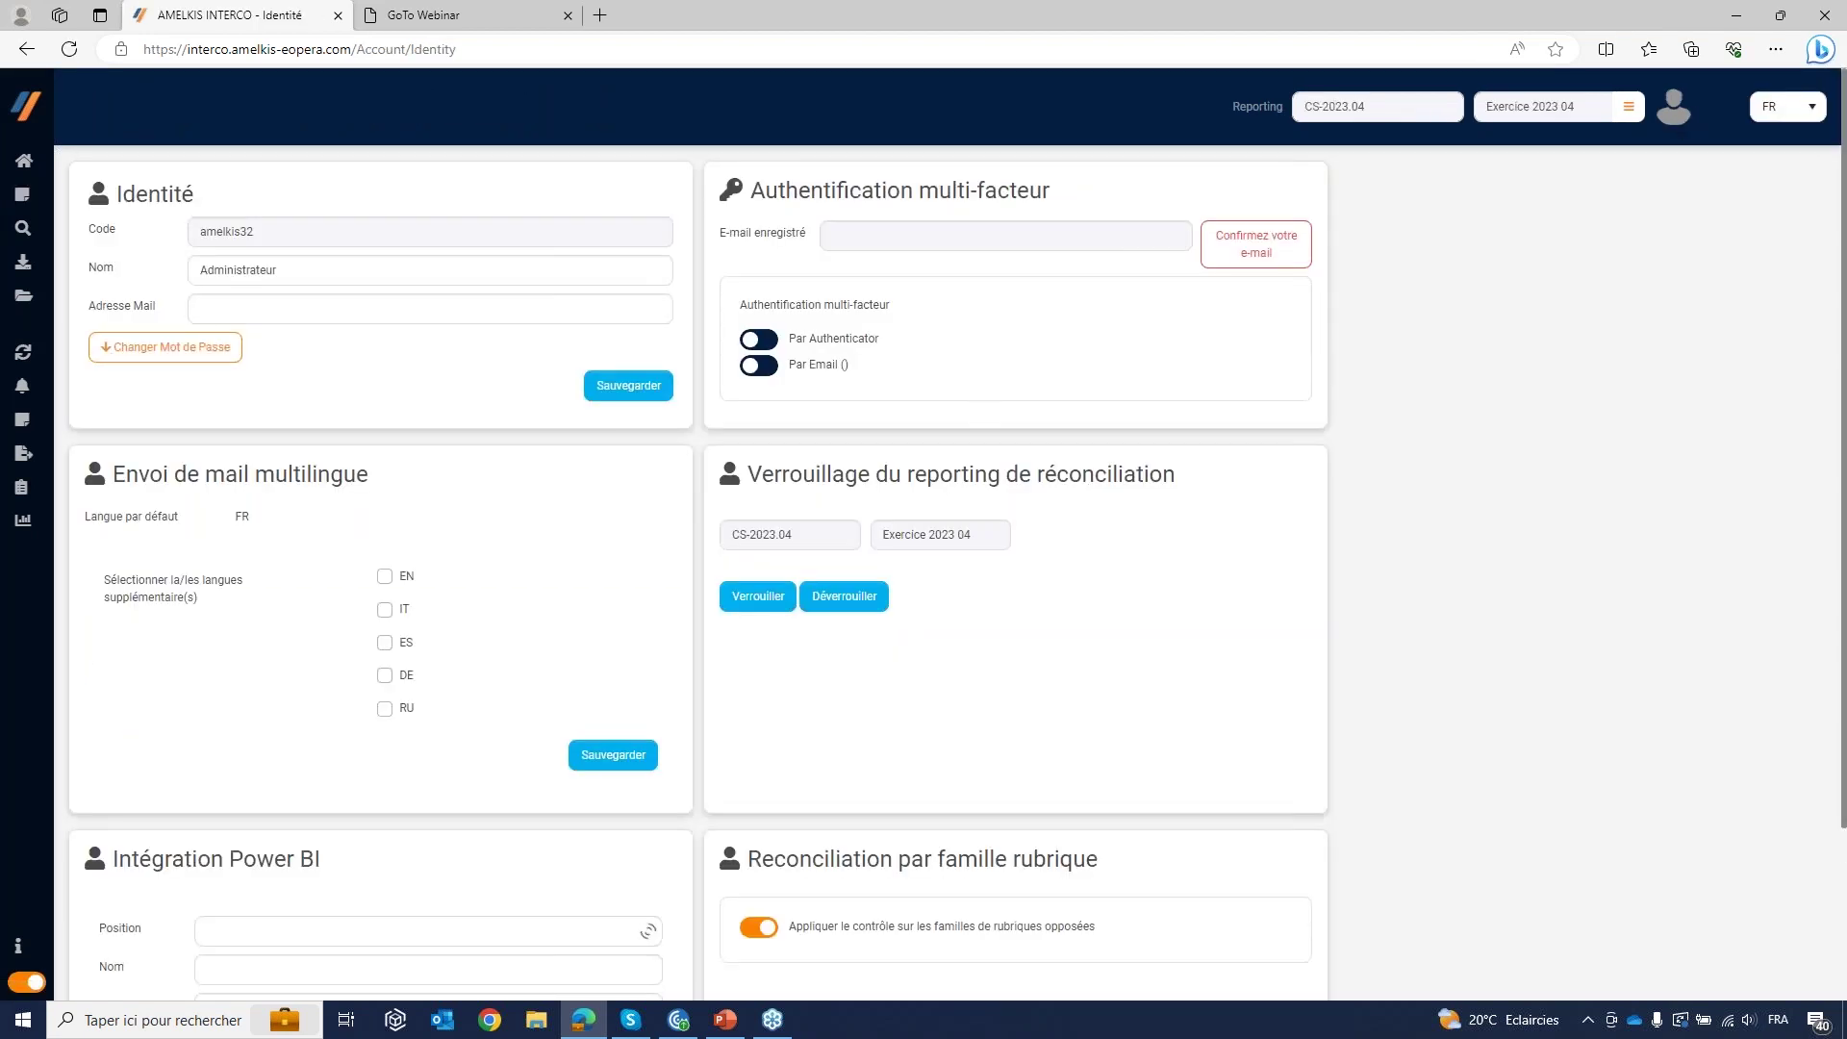
{"action": "left_click", "coordinate": [760, 596]}
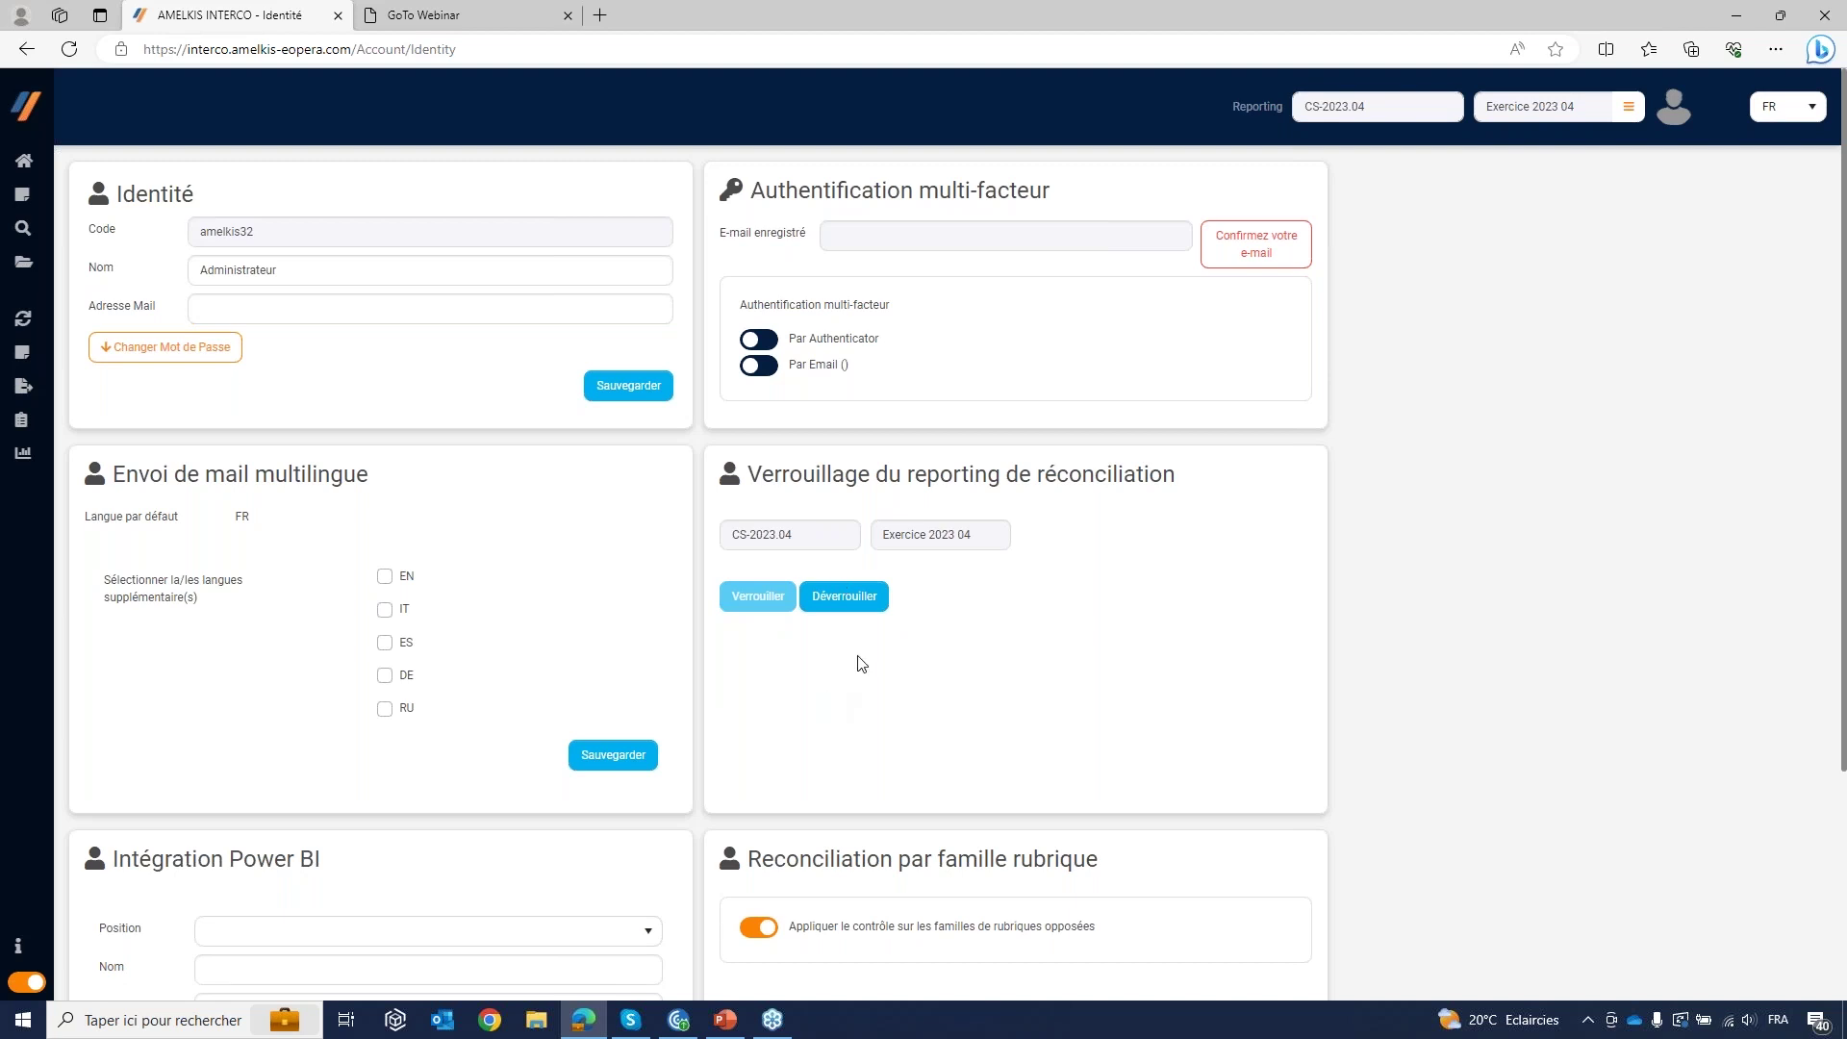
Step: Check the Synthèse and Réconciliation pages of the locked reporting, including the remaining navigation entries, and return to Synthèse
{"action": "left_click", "coordinate": [65, 198]}
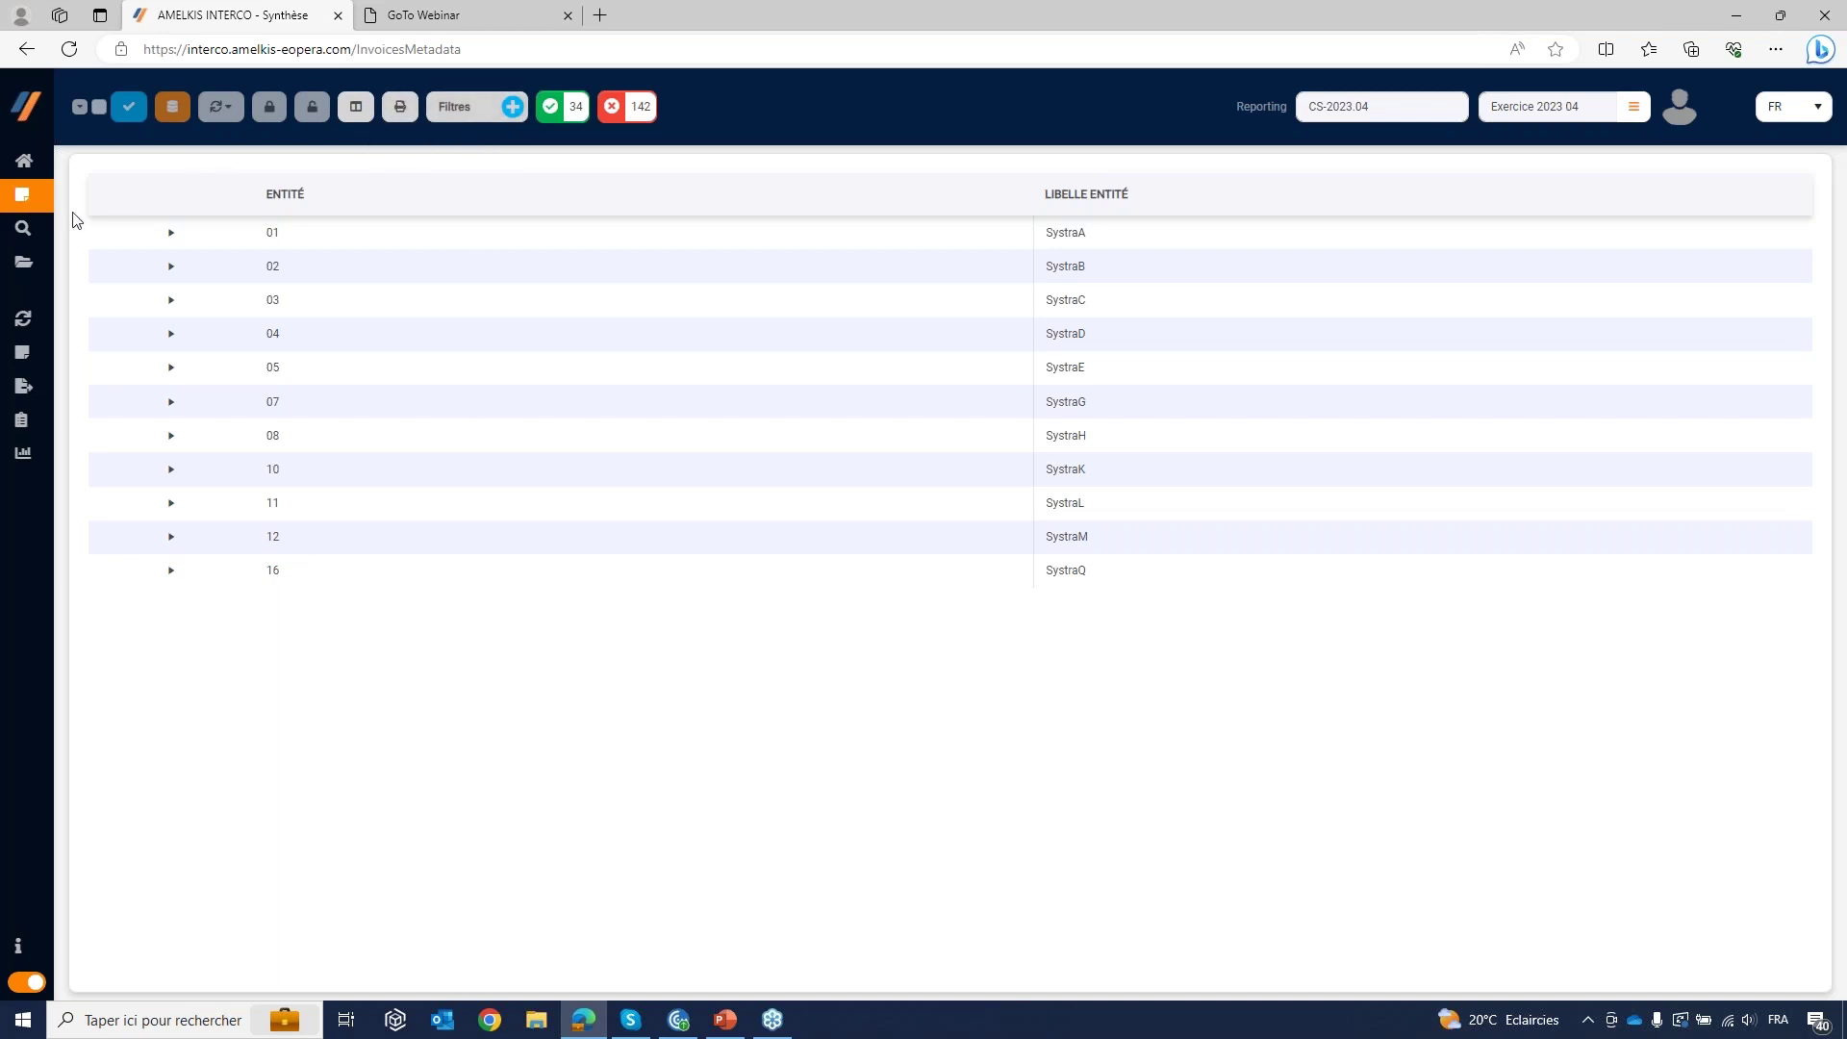
{"action": "left_click", "coordinate": [43, 237]}
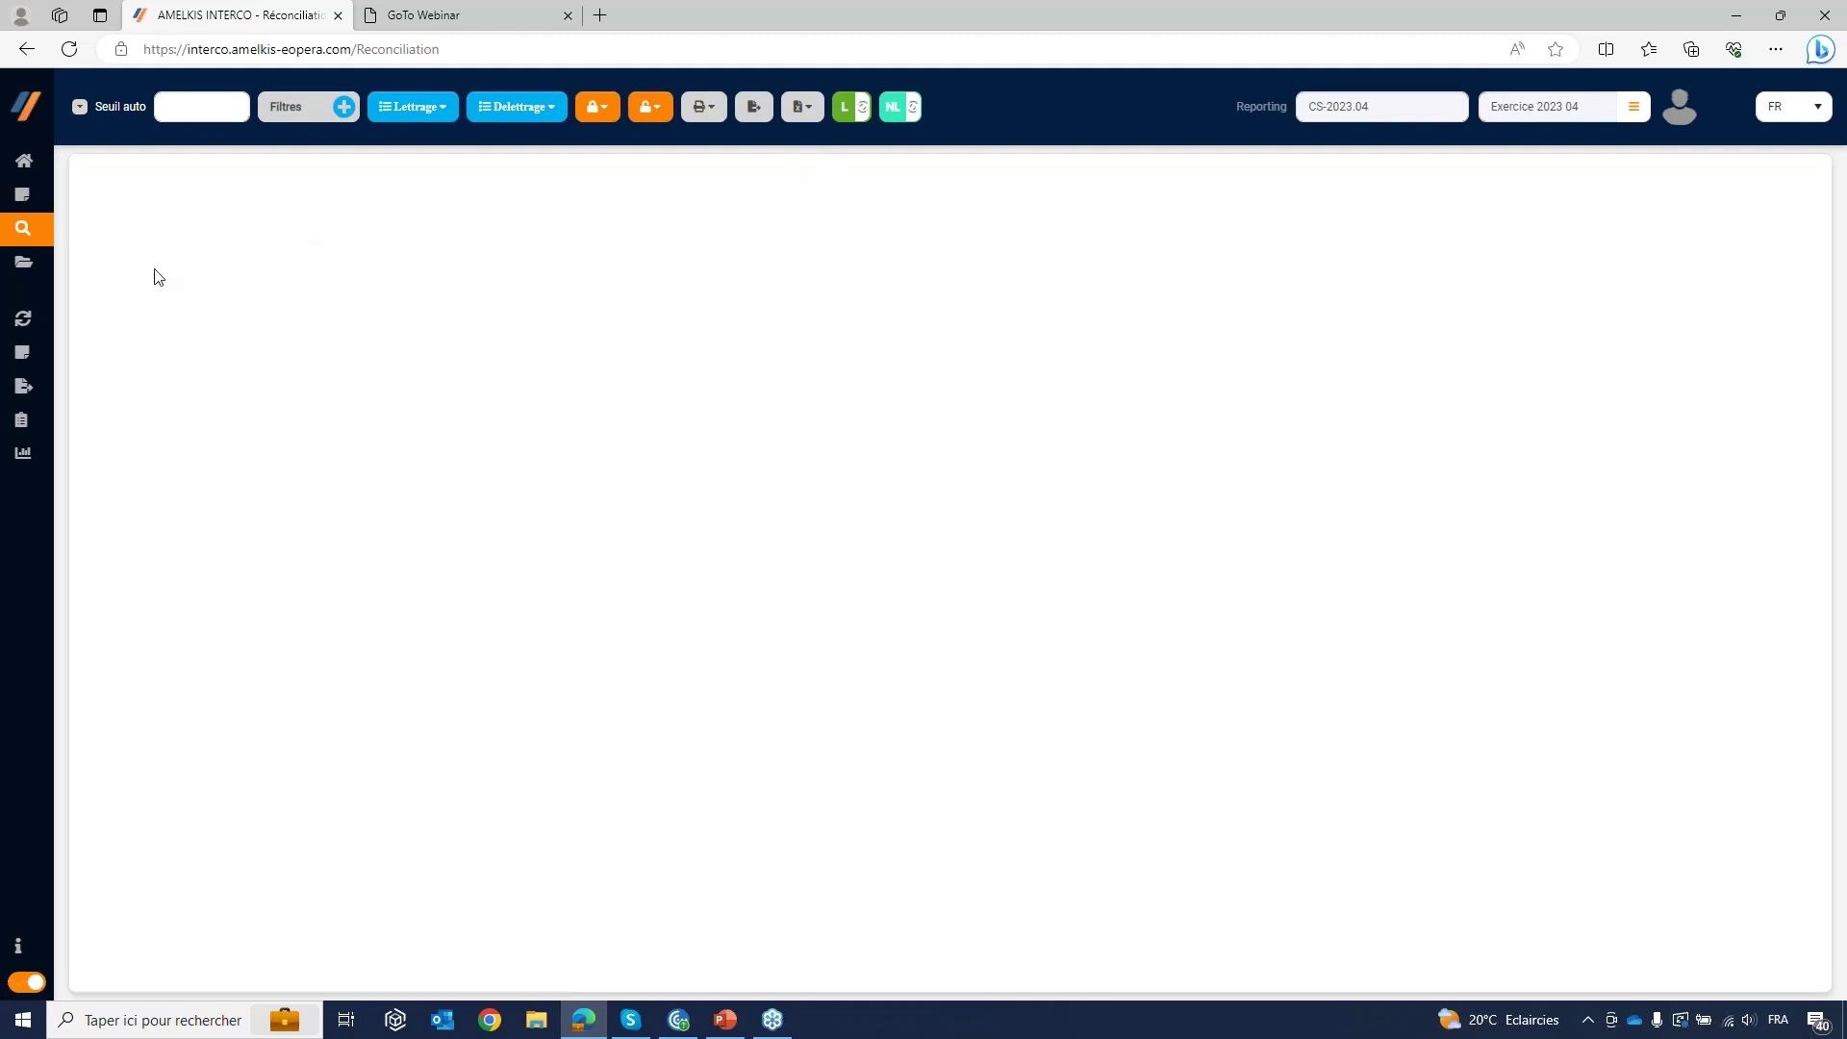
{"action": "mouse_move", "coordinate": [29, 323]}
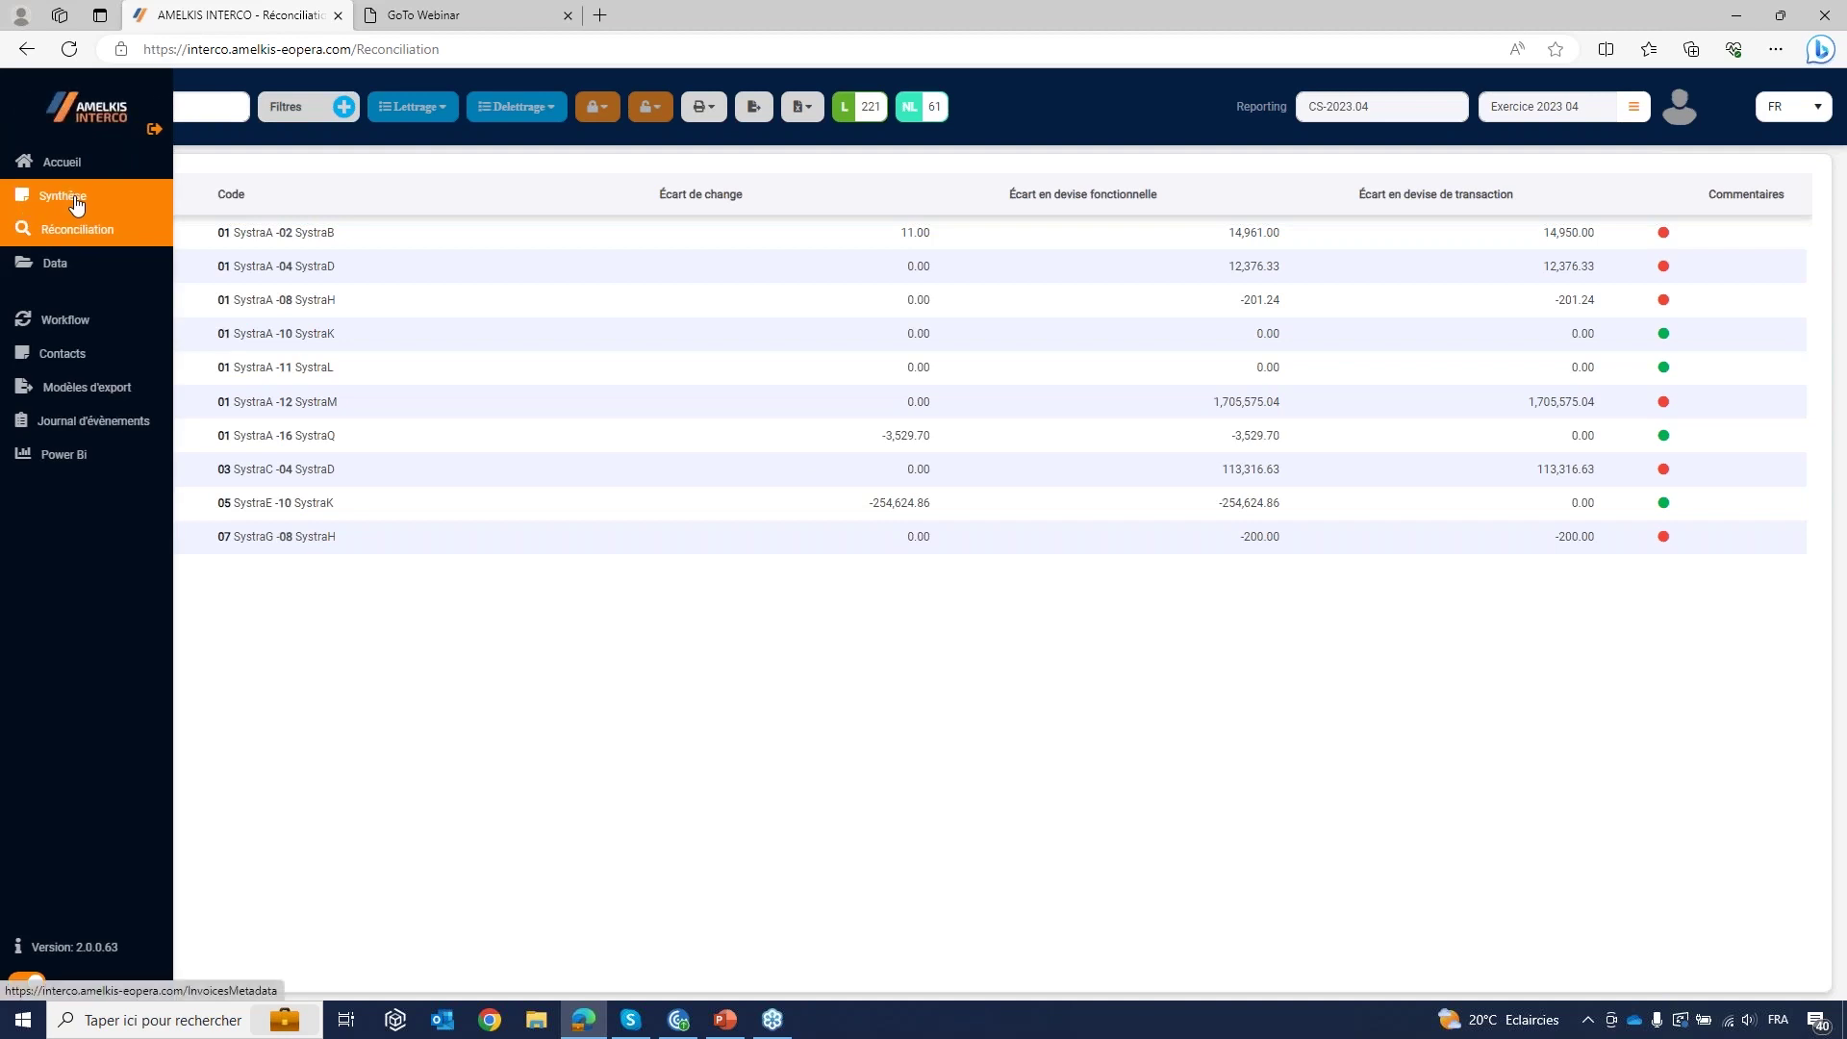
{"action": "left_click", "coordinate": [77, 205]}
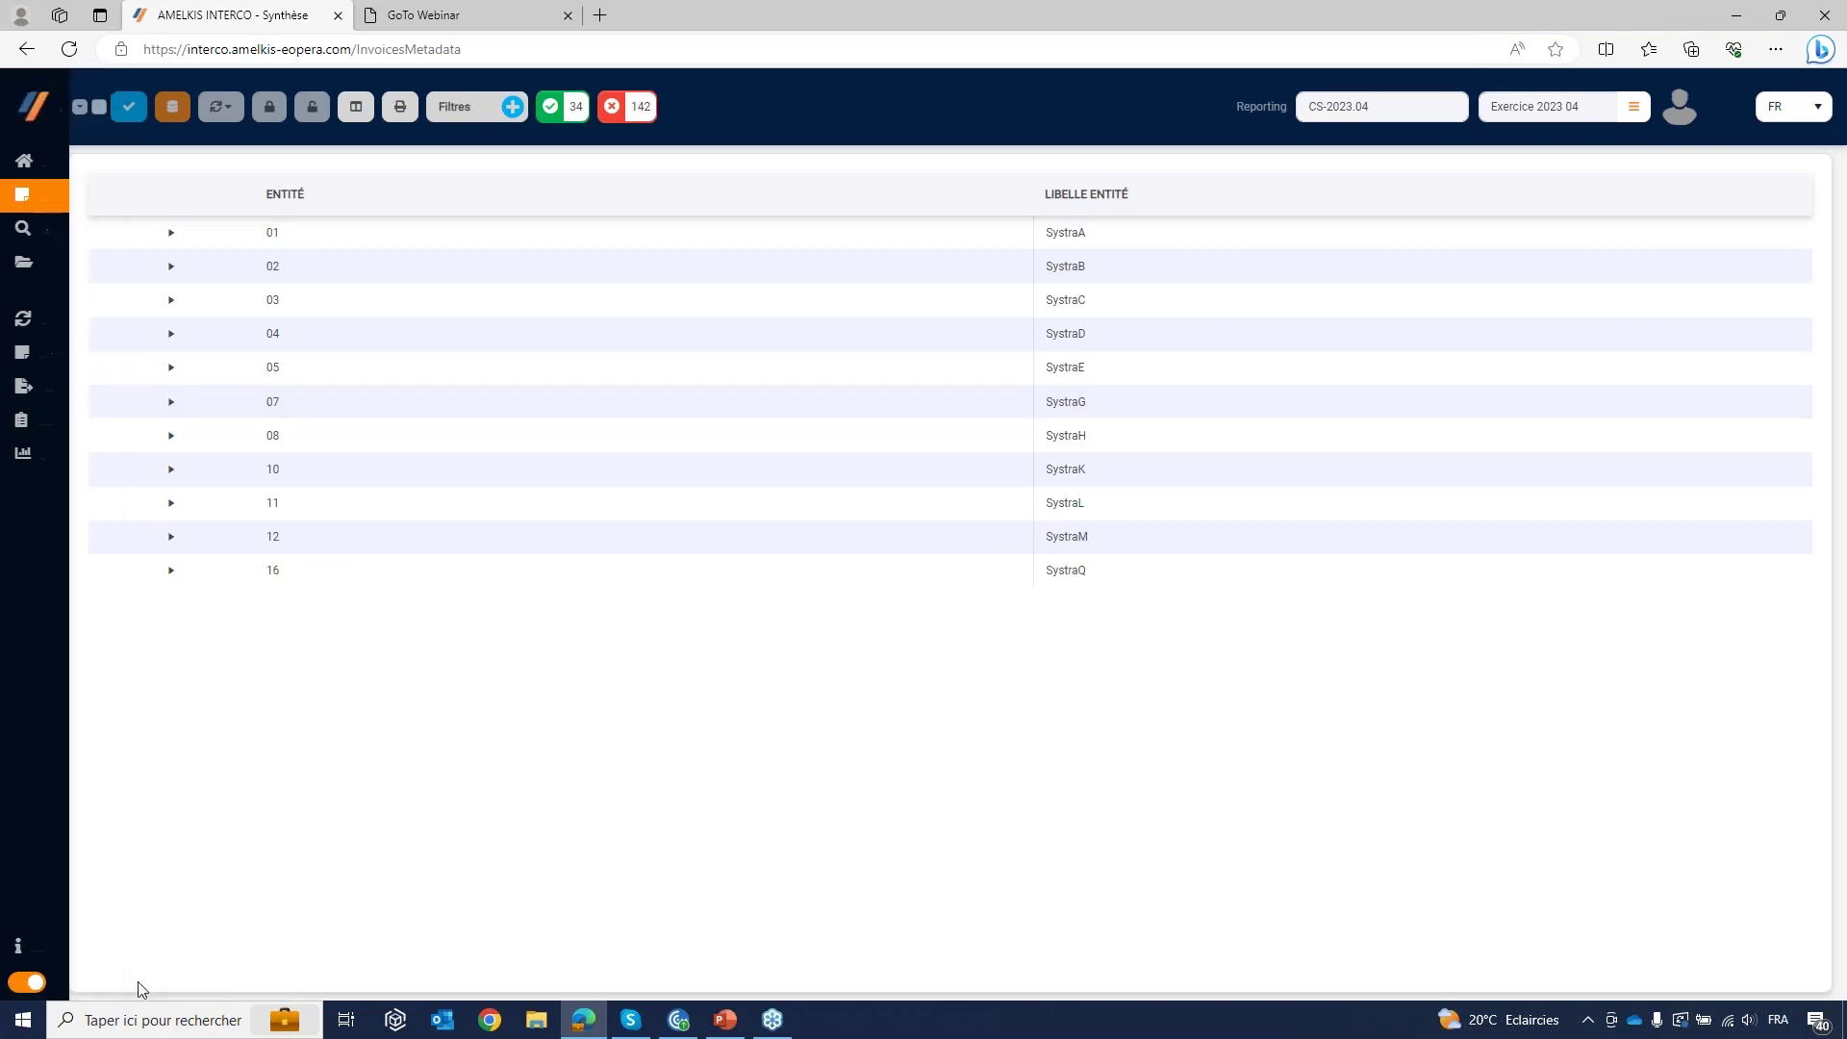
Step: Switch to the Amelkis Intercompany presentation in PowerPoint and show the closing slide, "Merci pour votre intérêt !"
{"action": "left_click", "coordinate": [723, 1017]}
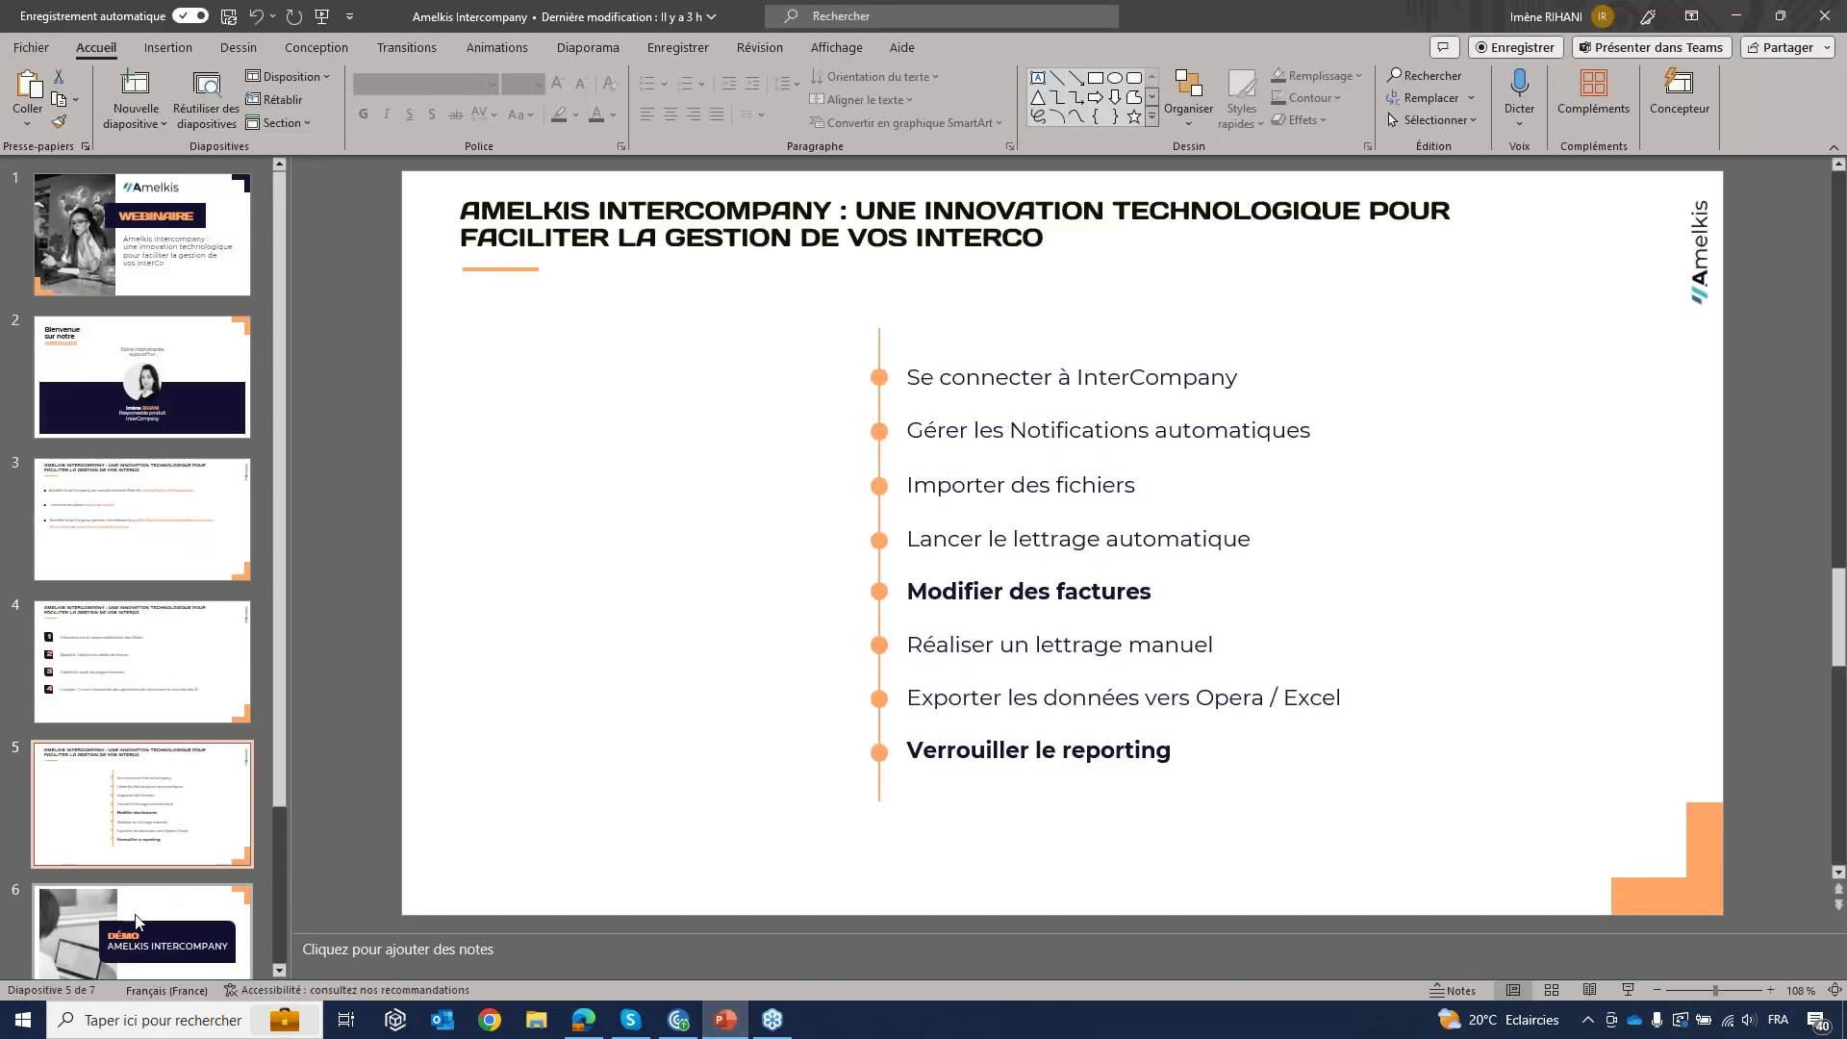
{"action": "scroll", "coordinate": [140, 921], "scroll_direction": "down", "scroll_amount": 2}
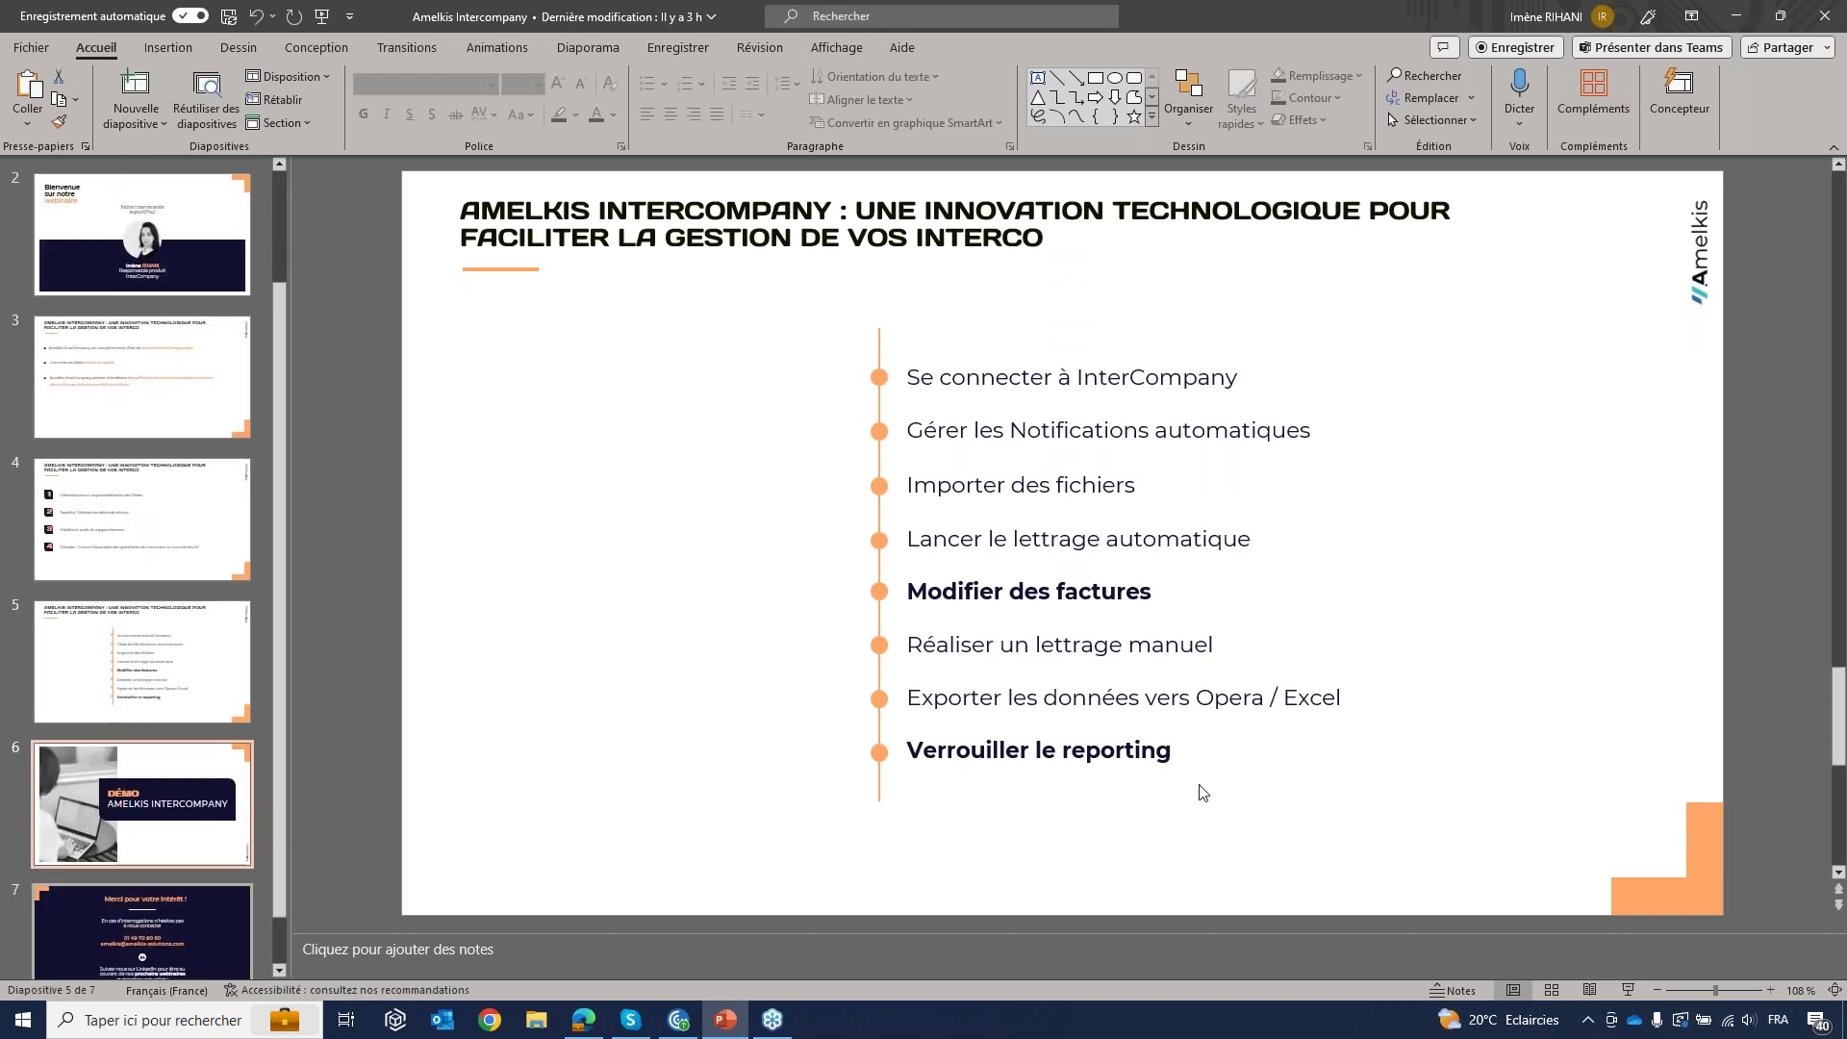
{"action": "scroll", "coordinate": [1199, 795], "scroll_direction": "down", "scroll_amount": 2}
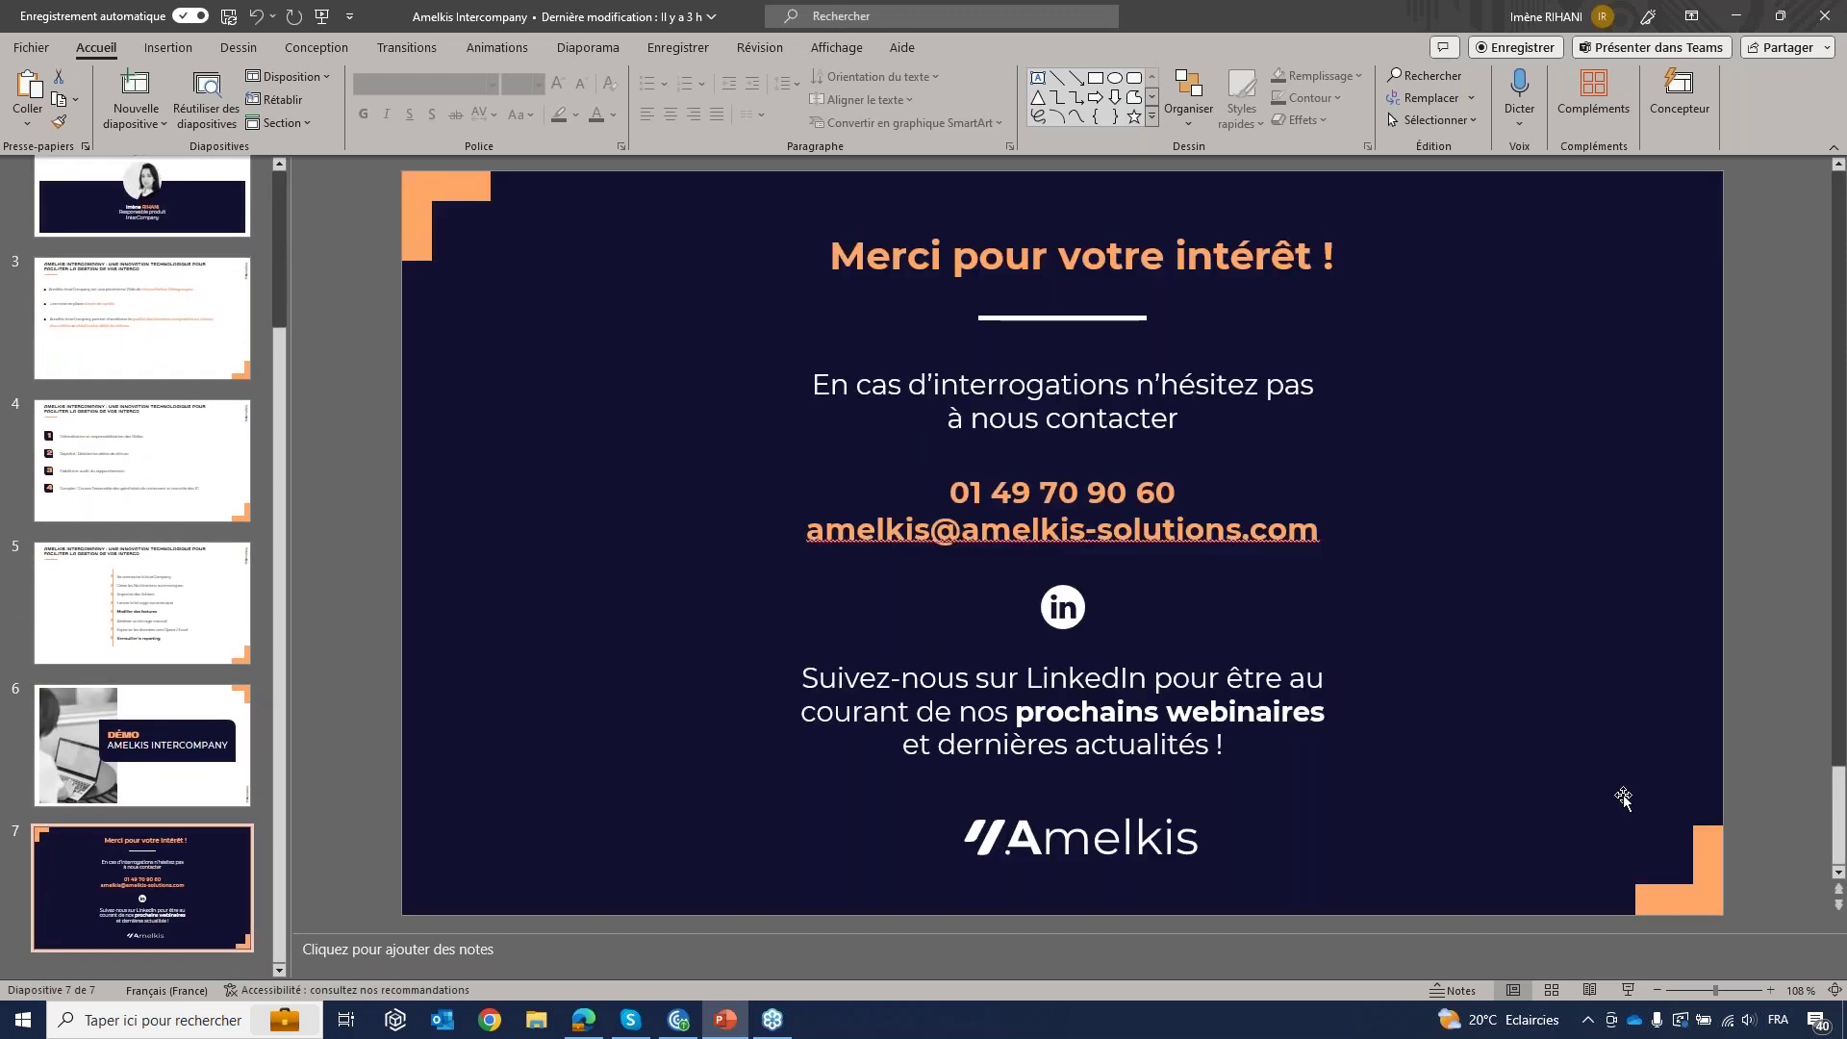